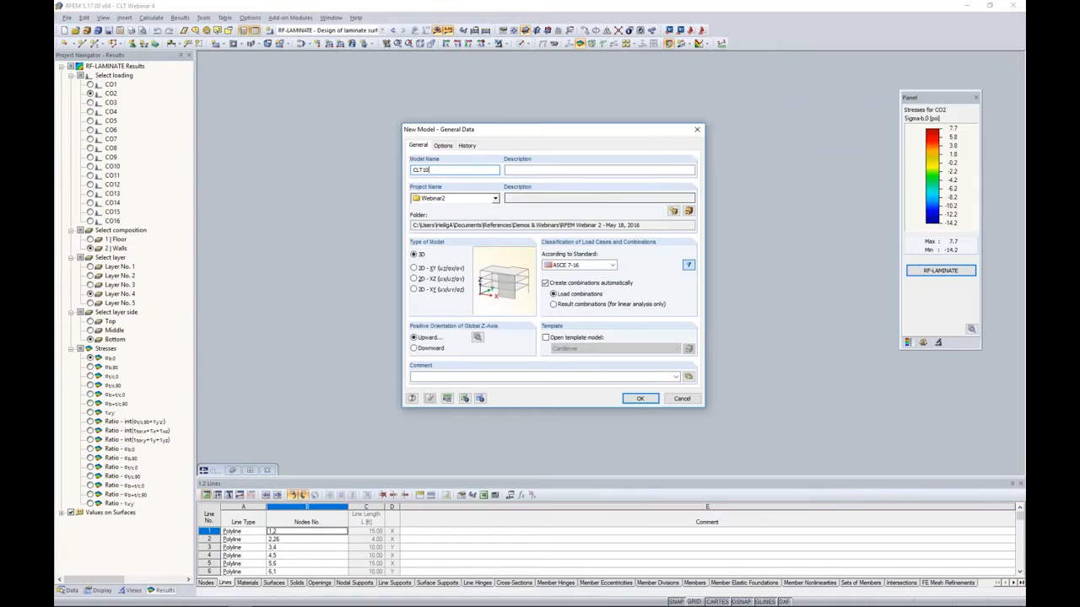
Step: Create the new 3D model CLT10 with load classification per ASCE 7-16 and automatically created load combinations
left_click(613, 265)
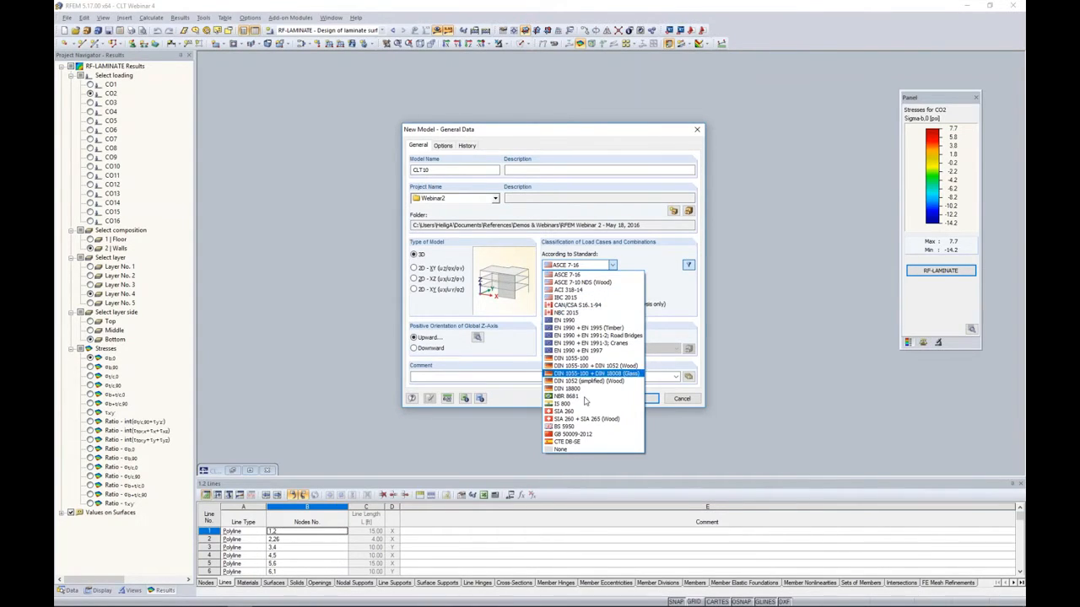
left_click(661, 270)
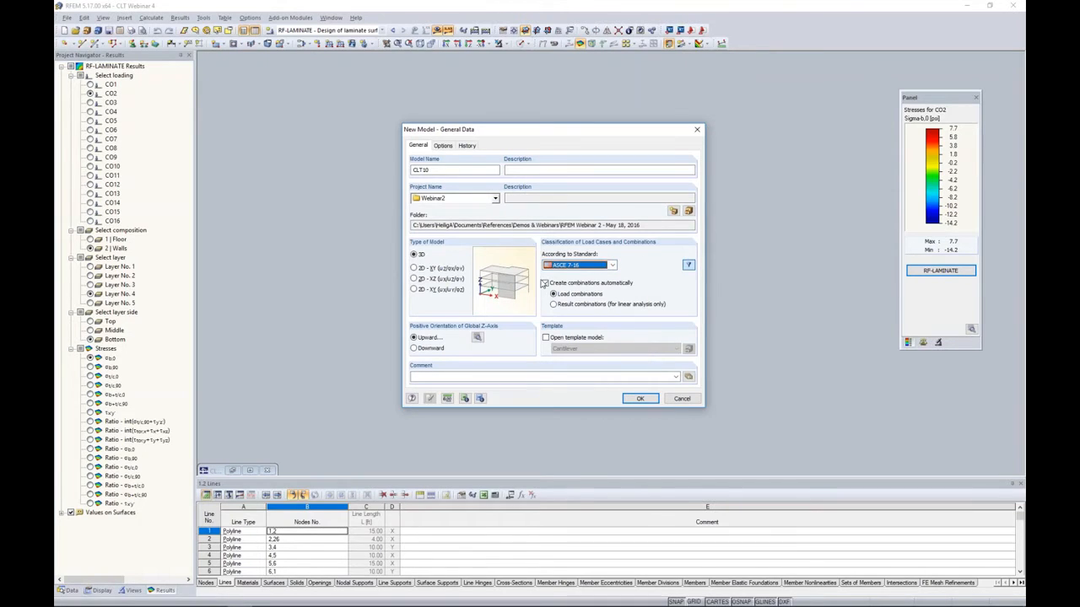
left_click(545, 283)
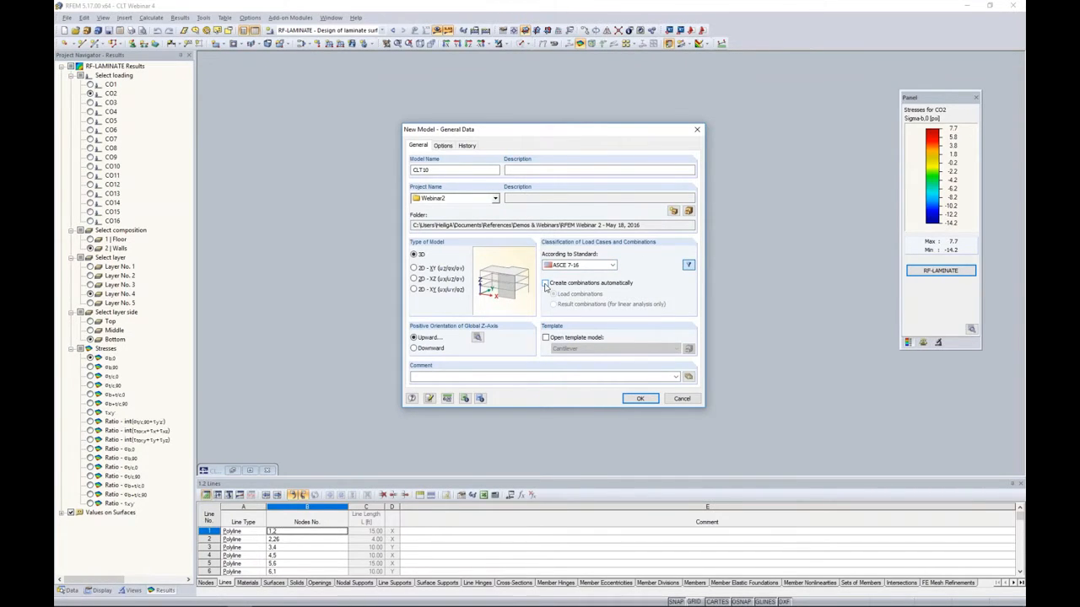
left_click(545, 284)
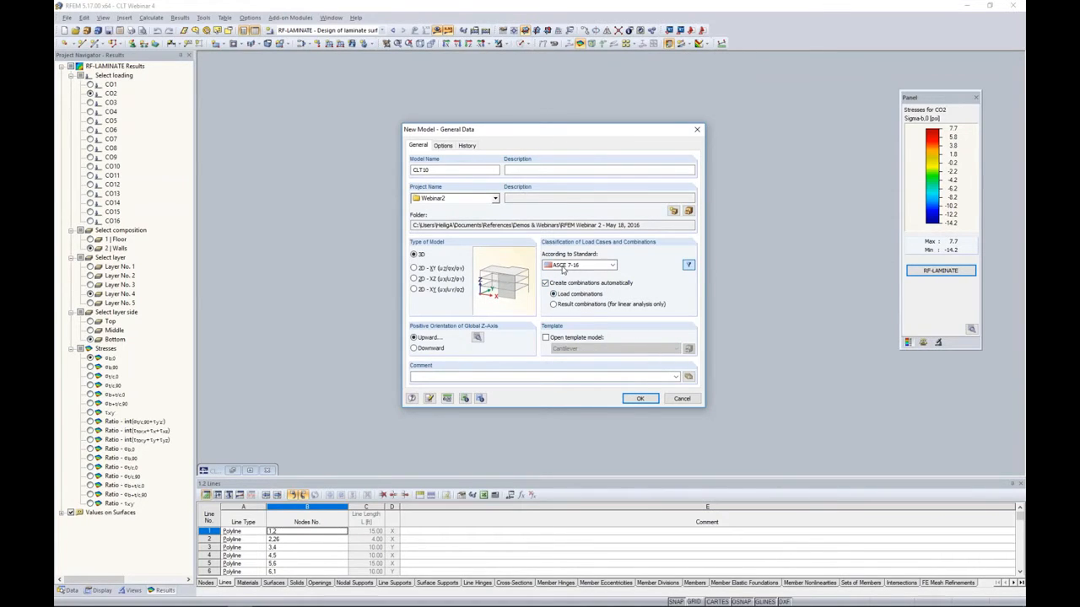
left_click(639, 398)
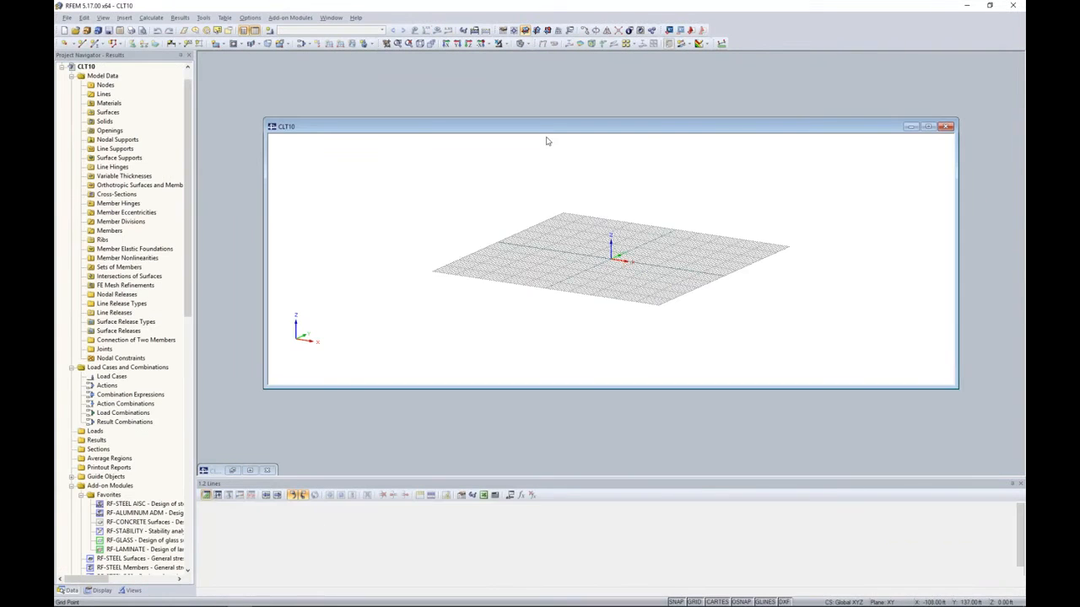
Step: Maximize the CLT10 model window and enlarge the table area beneath it
double_click(545, 129)
middle_click_drag(539, 204, 565, 277)
scroll(554, 247, "up", 8)
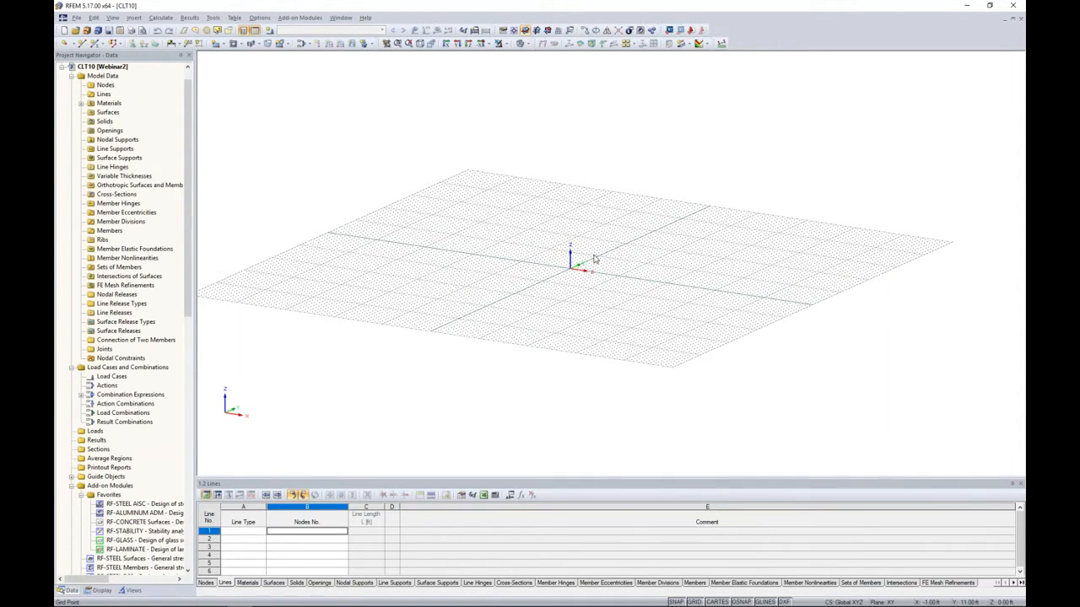
left_click_drag(573, 478, 557, 376)
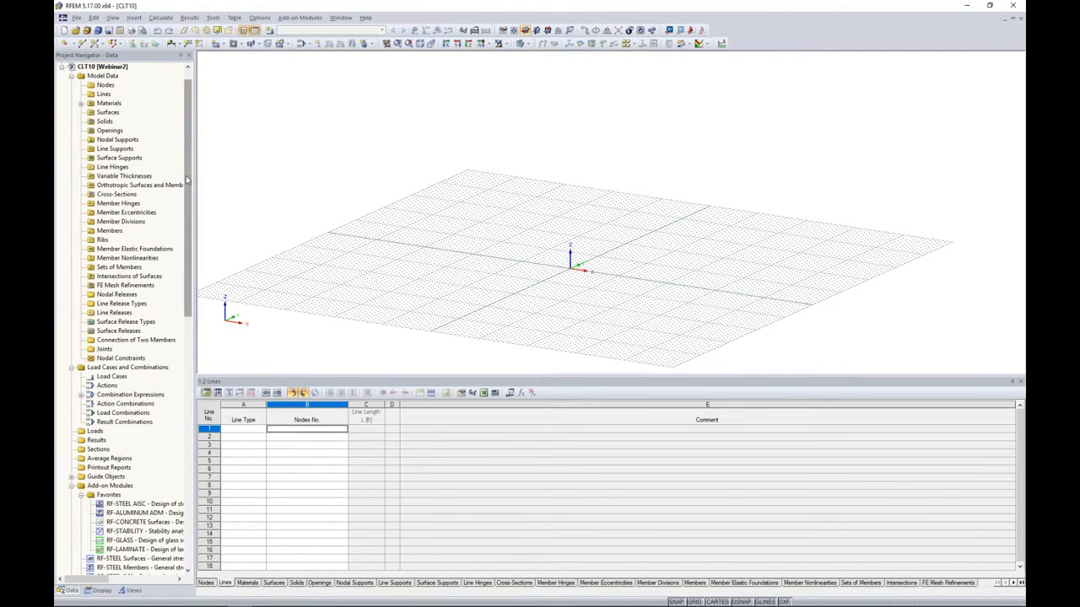
scroll(175, 266, "down", 7)
scroll(174, 267, "down", 2)
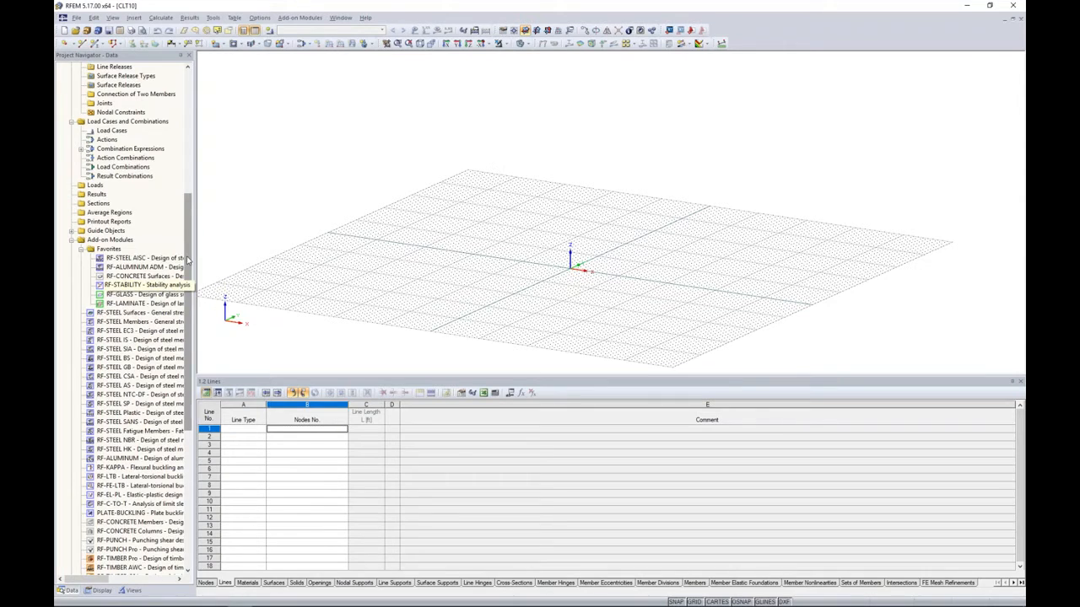
scroll(189, 213, "up", 3)
scroll(189, 214, "up", 6)
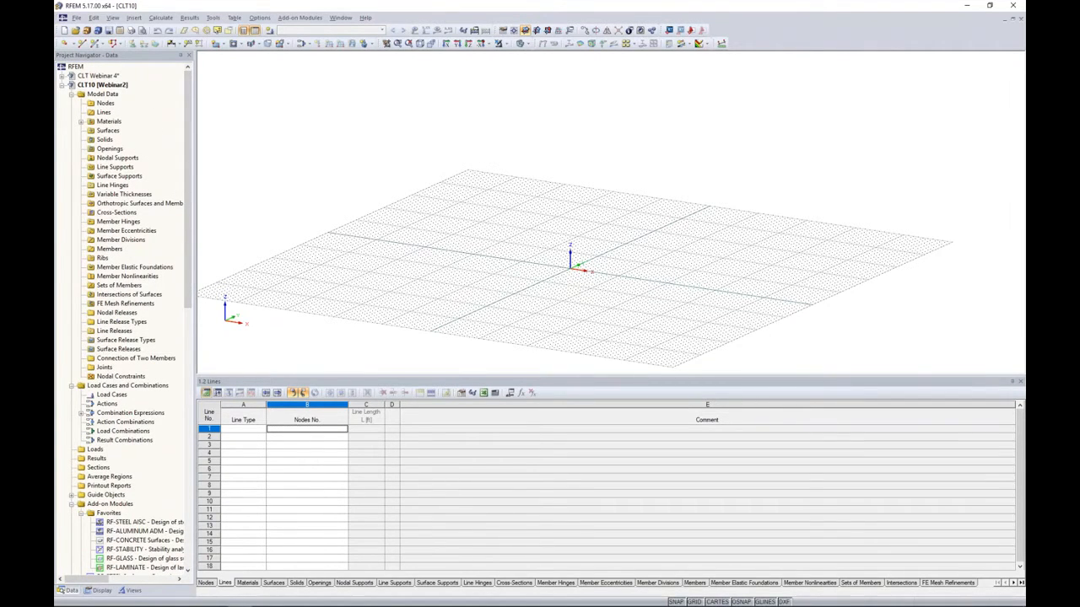
left_click_drag(474, 379, 485, 445)
Step: Draw two consecutive lines along the X axis from the origin to X = 15 ft and on to X = 25 ft
middle_click_drag(504, 320, 732, 345, "ctrl")
middle_click_drag(644, 275, 491, 316)
scroll(559, 295, "up", 5)
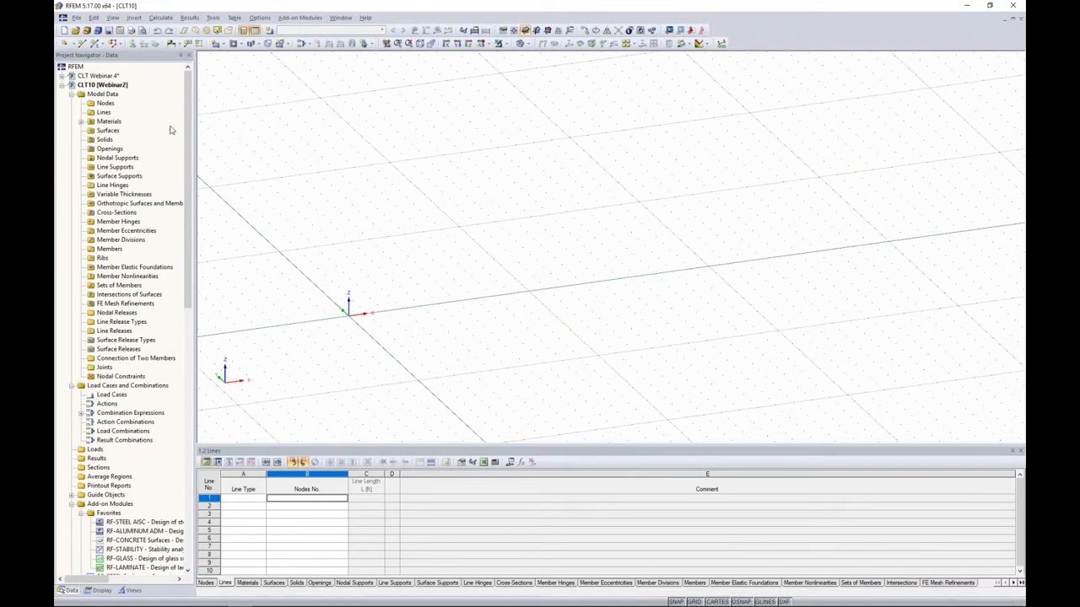
left_click(82, 43)
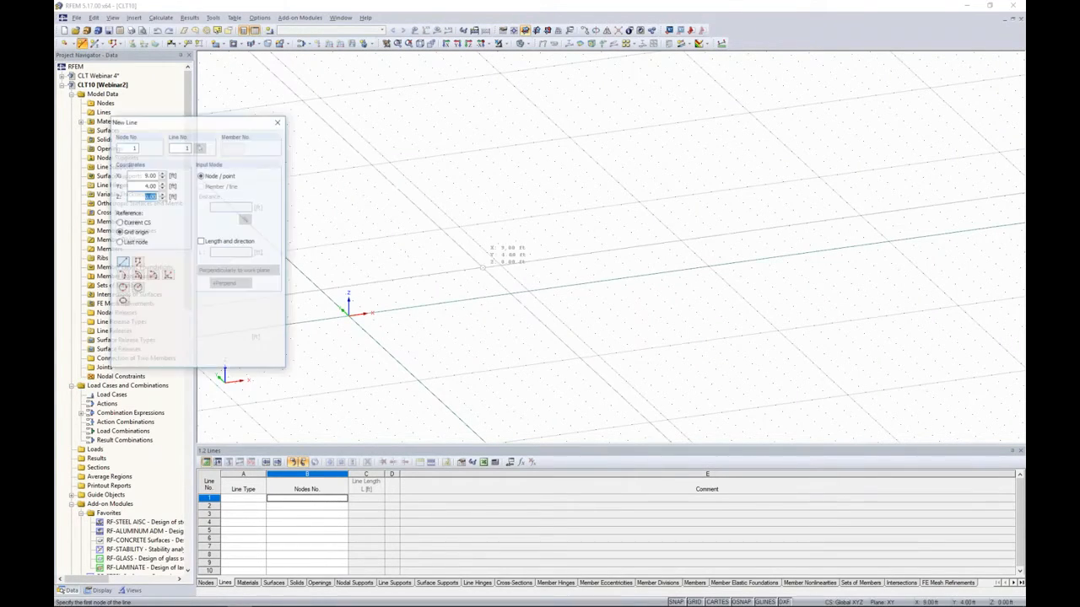
middle_click_drag(479, 263, 572, 243)
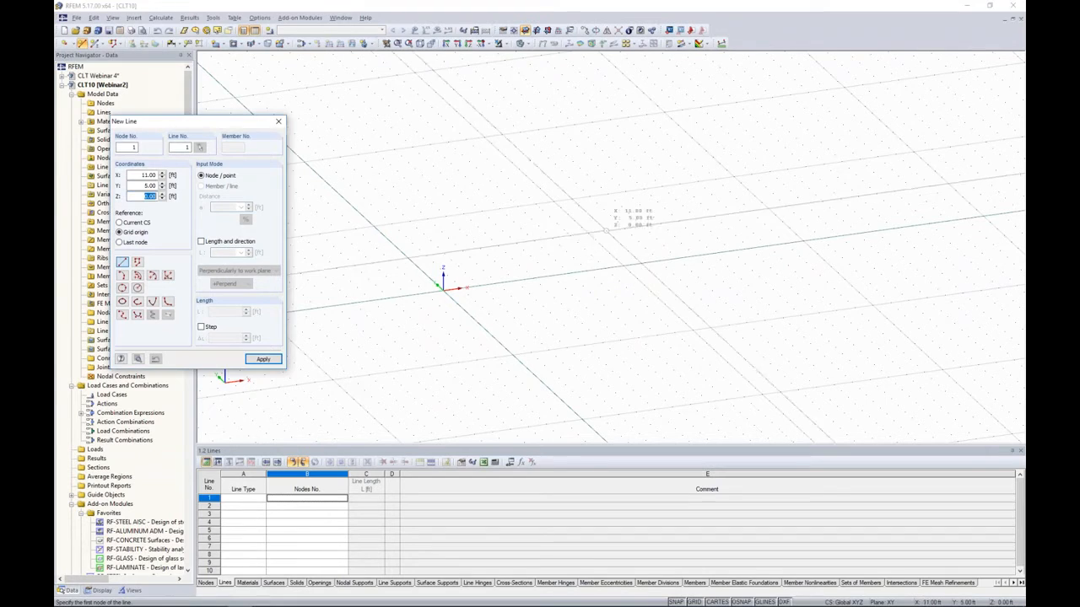
left_click(442, 284)
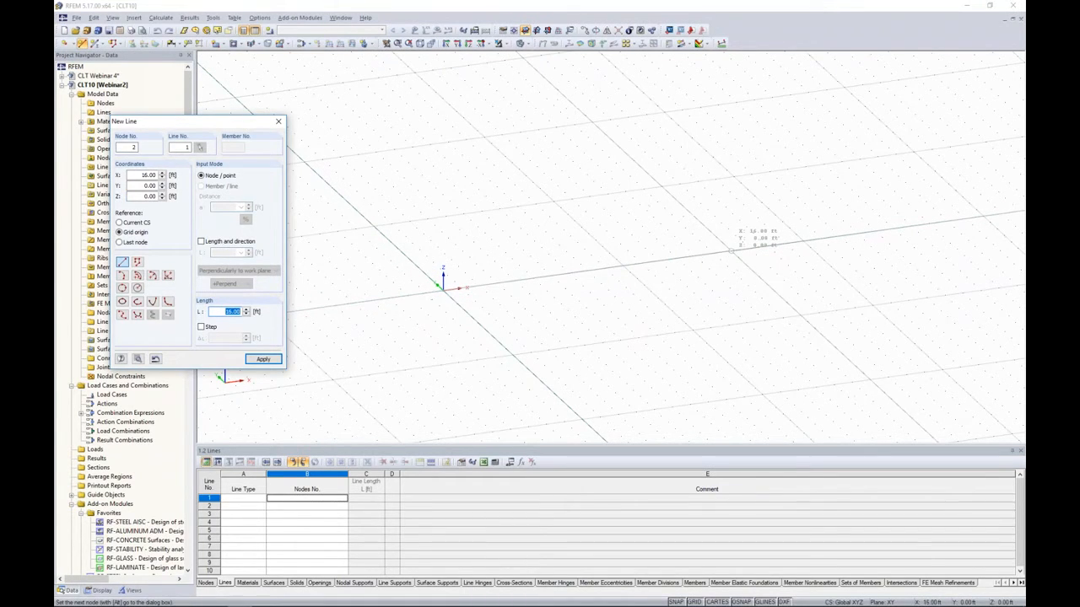
left_click(731, 250)
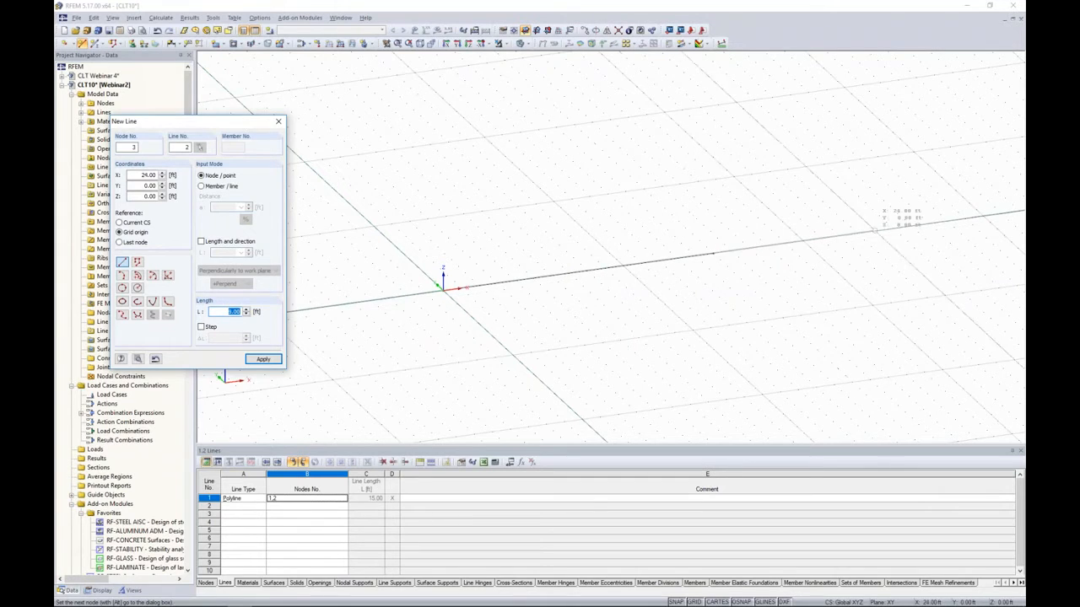
left_click(893, 228)
Step: Continue the lines from X = 25 ft through (25, 10), (15, 10) and (0, 10) ft and close the outline at the origin
left_click(825, 164)
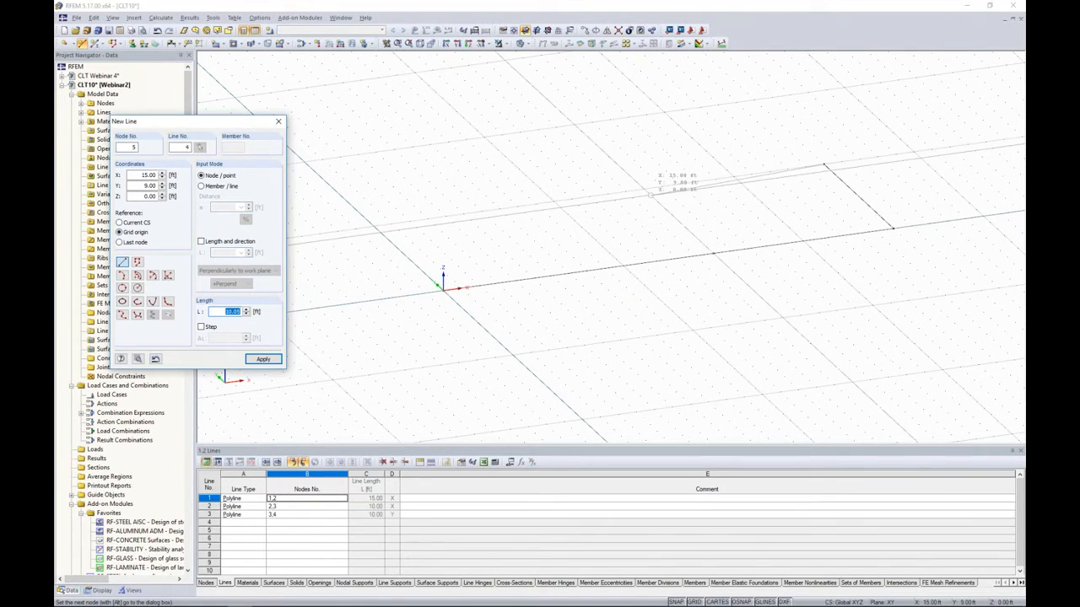
left_click(645, 188)
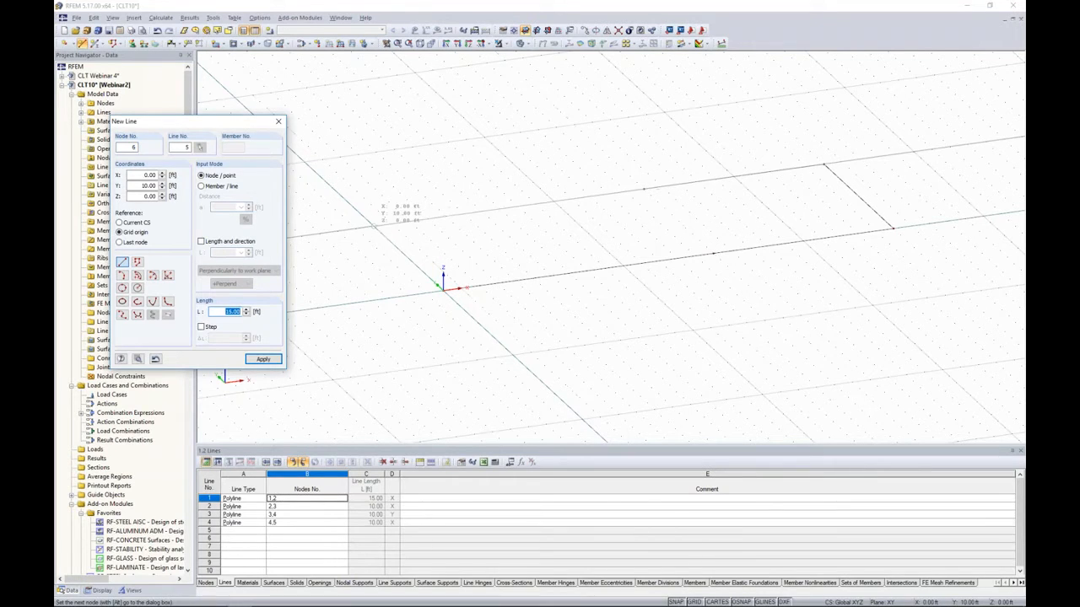
left_click(374, 226)
left_click(443, 287)
right_click(679, 290)
right_click(686, 286)
left_click(705, 291)
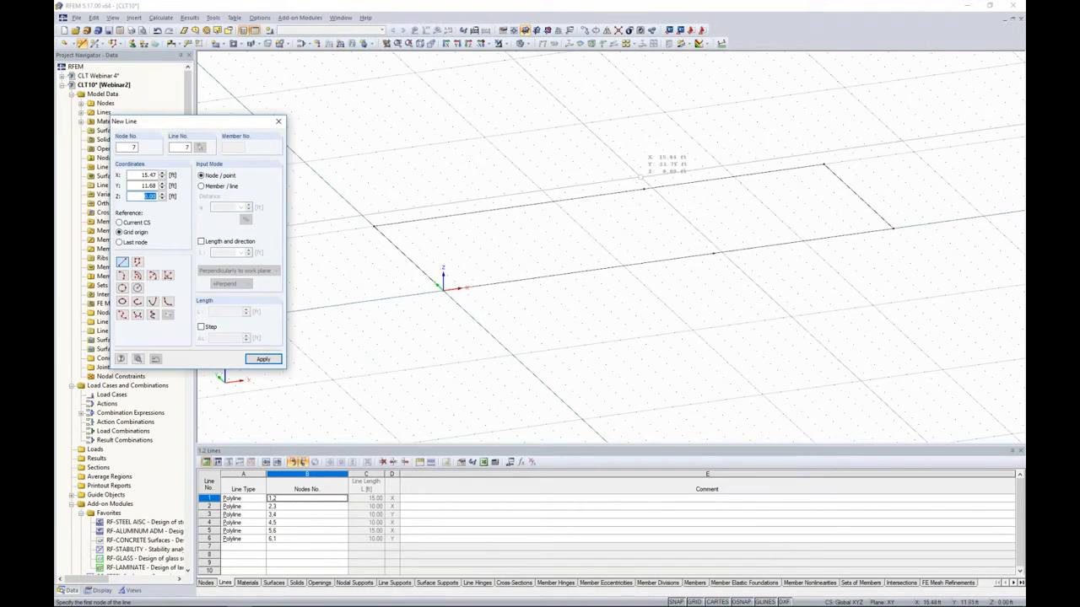
Step: Draw the 10 ft dividing line across the outline at X = 15 ft
left_click(643, 189)
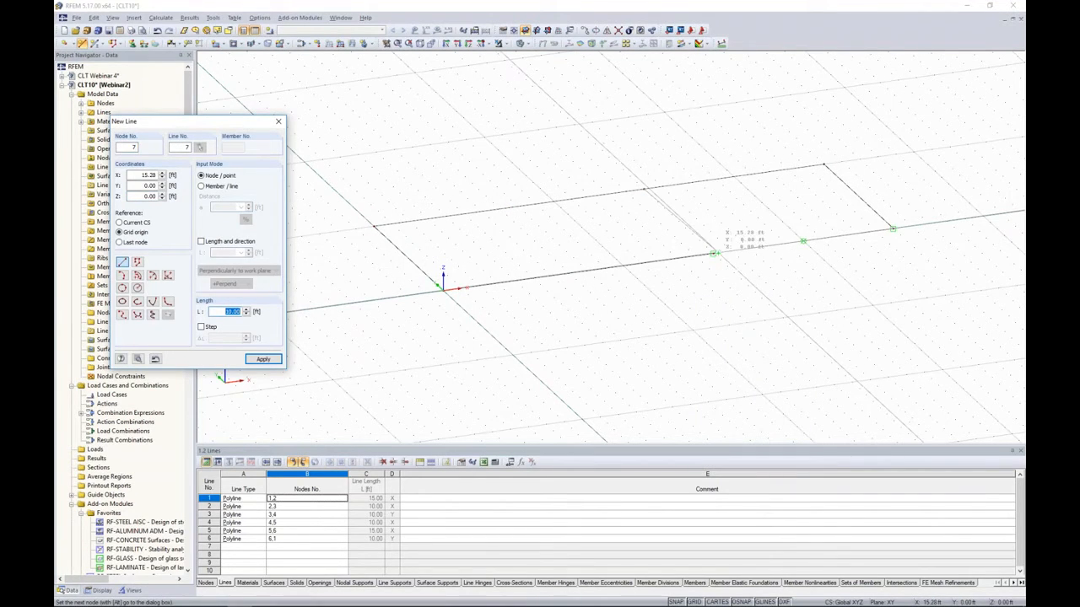
left_click(713, 253)
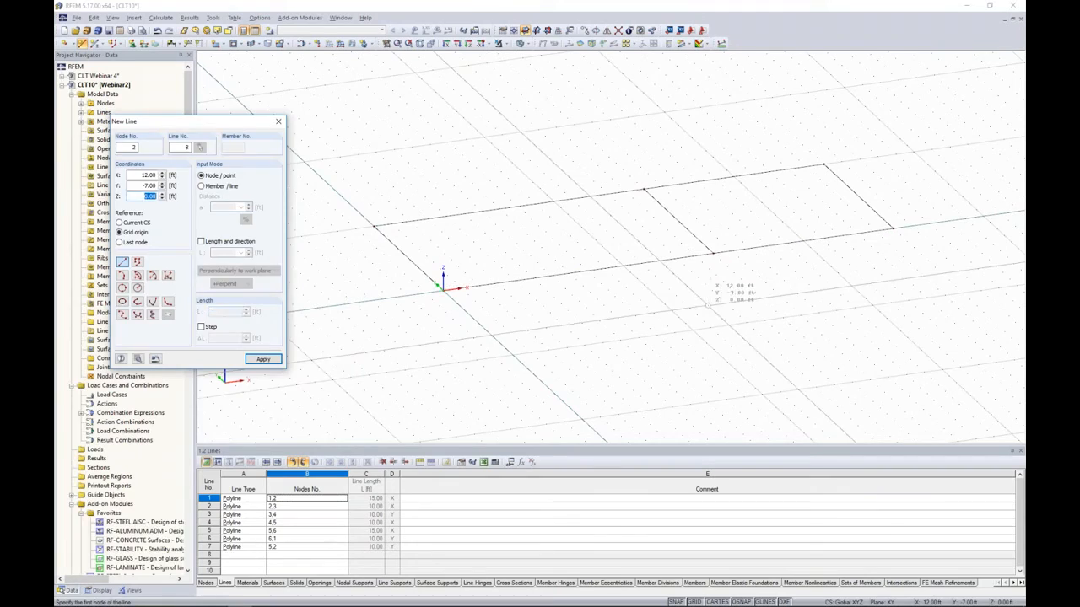
key("Escape")
Step: Extrude the 15 ft line at Y = 10 ft into a wall surface 9 ft in +Z, in Steel A992, 8 in thick
middle_click_drag(713, 308, 687, 292, "ctrl")
scroll(603, 306, "down", 2)
middle_click_drag(601, 303, 551, 360)
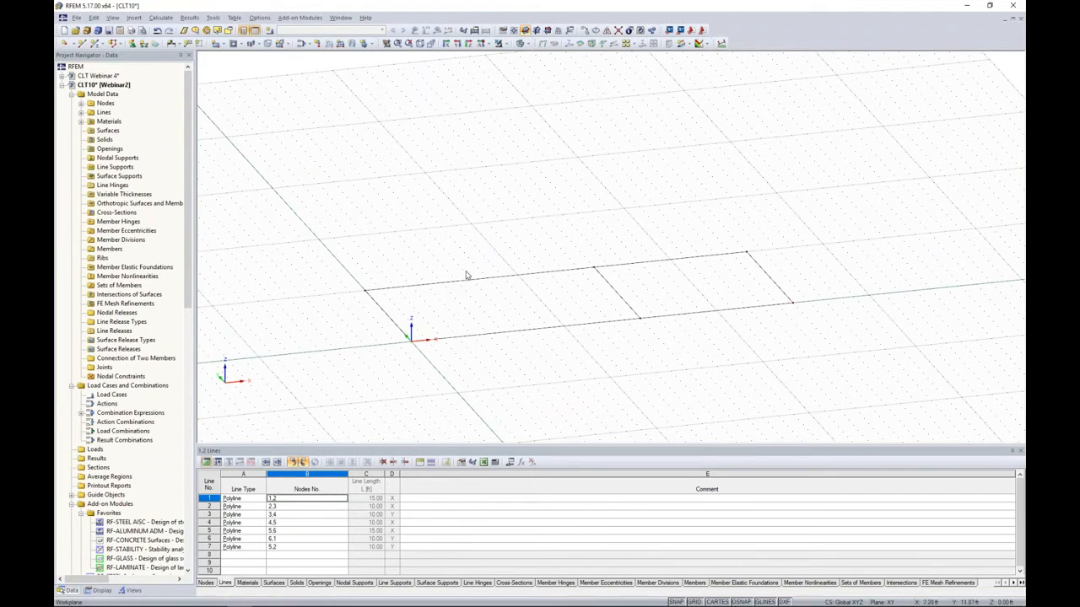
right_click(462, 282)
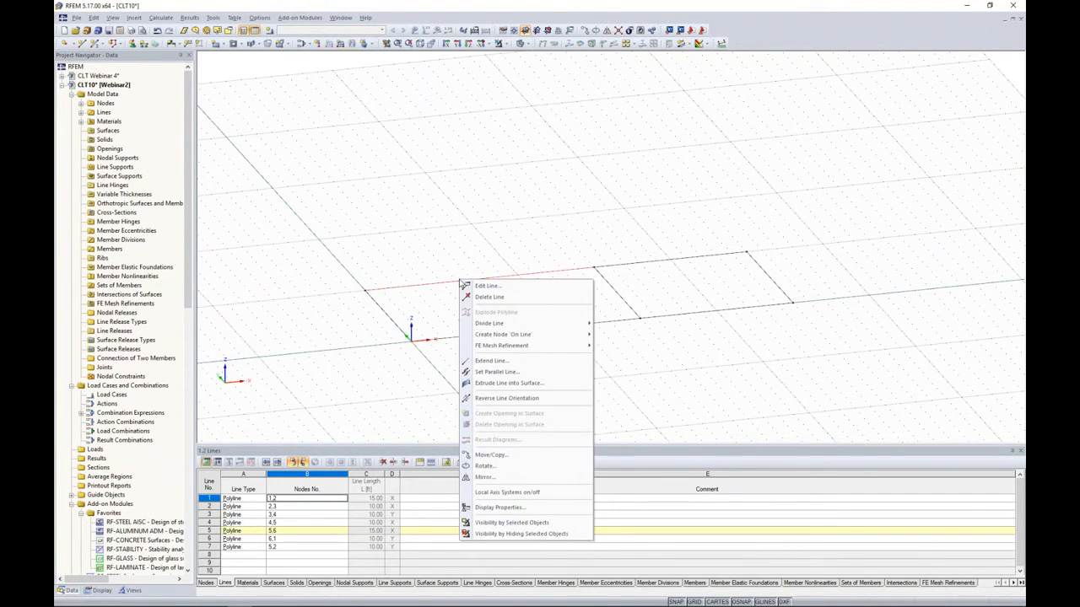
left_click(502, 384)
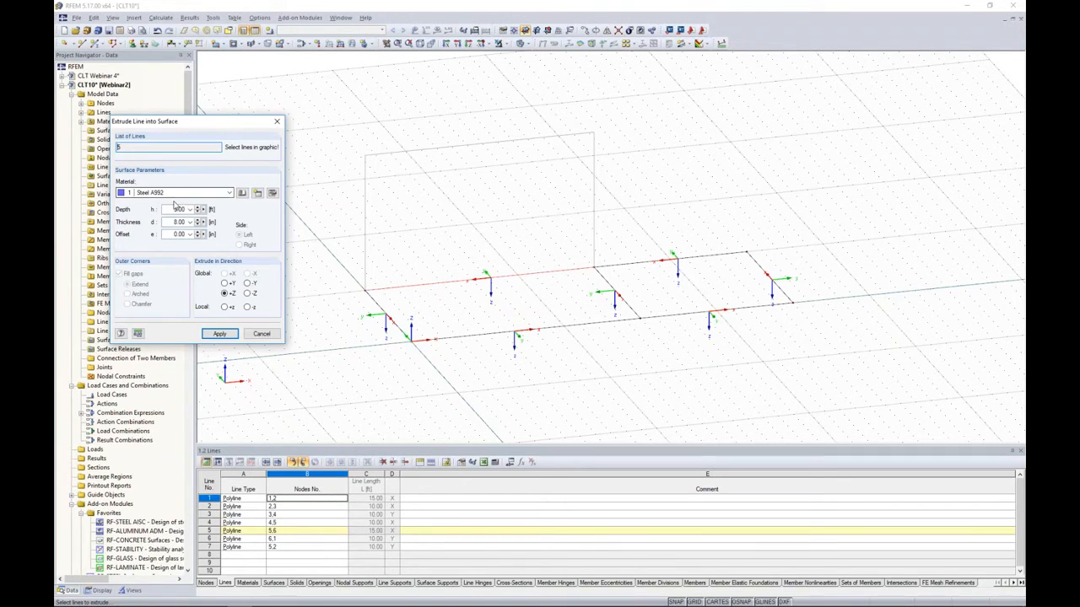
left_click(220, 334)
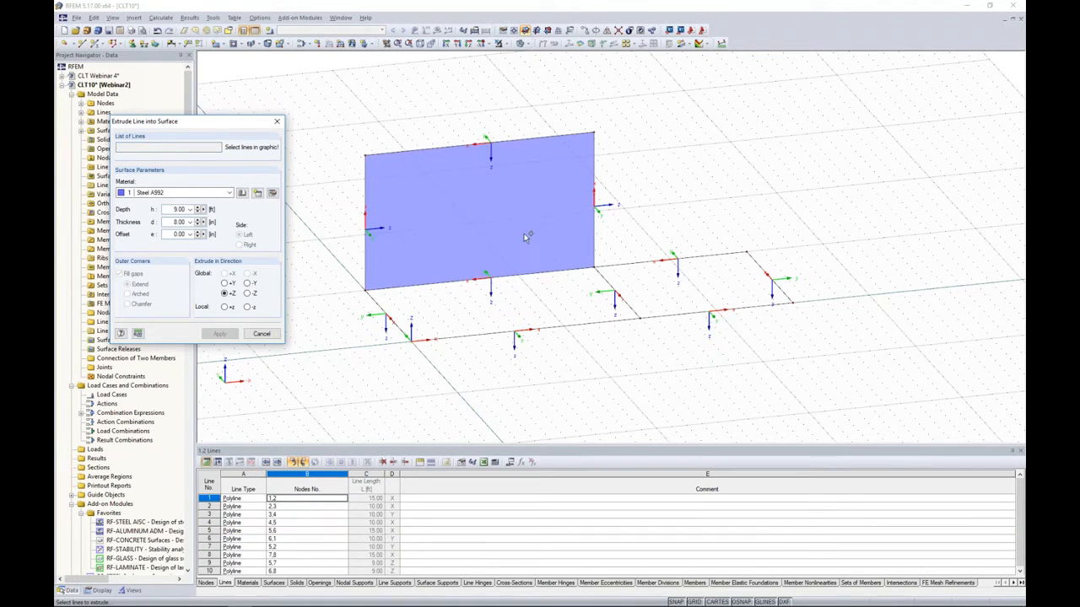
Step: Extrude the four lines around the 10 by 10 ft bay, including the dividing line, 9 ft in +Z into wall surfaces
mouse_move(469, 323)
middle_mouse_down("ctrl")
mouse_move(566, 306)
mouse_move(485, 310)
middle_mouse_up("ctrl")
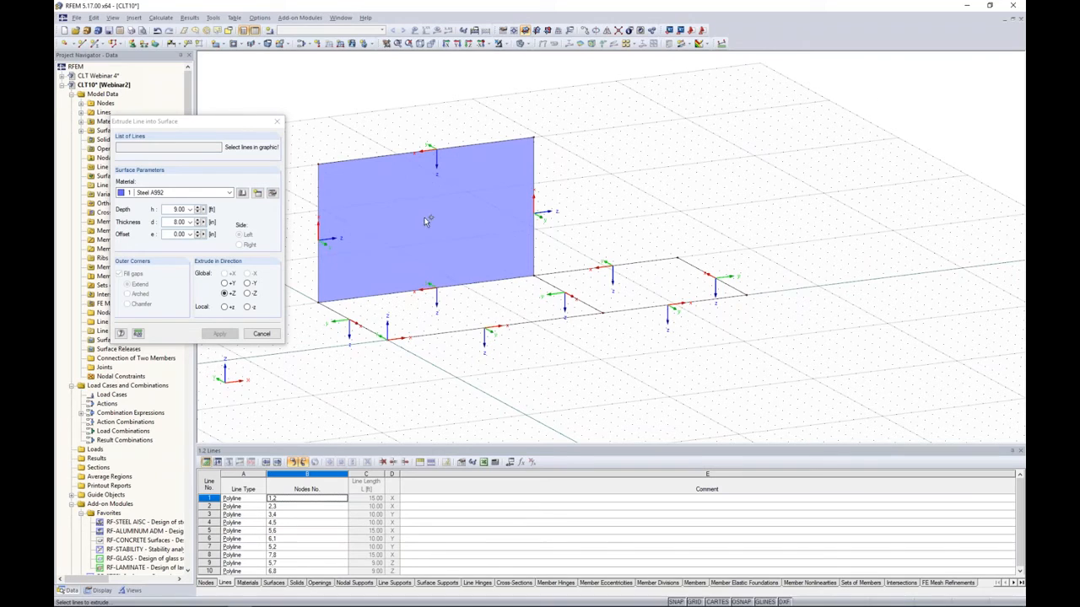
left_click(613, 266)
left_click(715, 277)
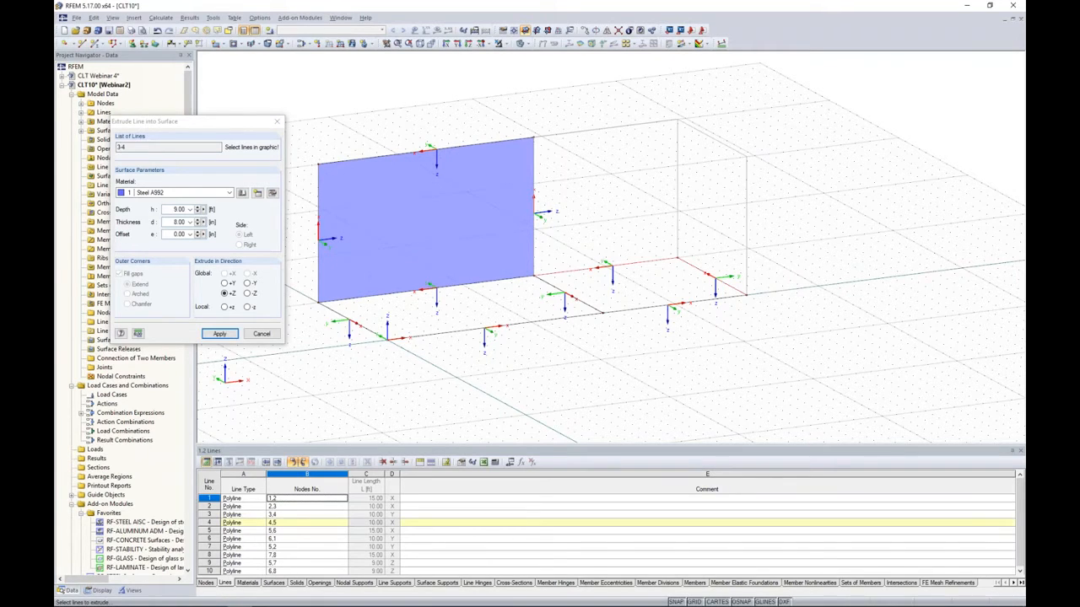
left_click(674, 305)
left_click(579, 296)
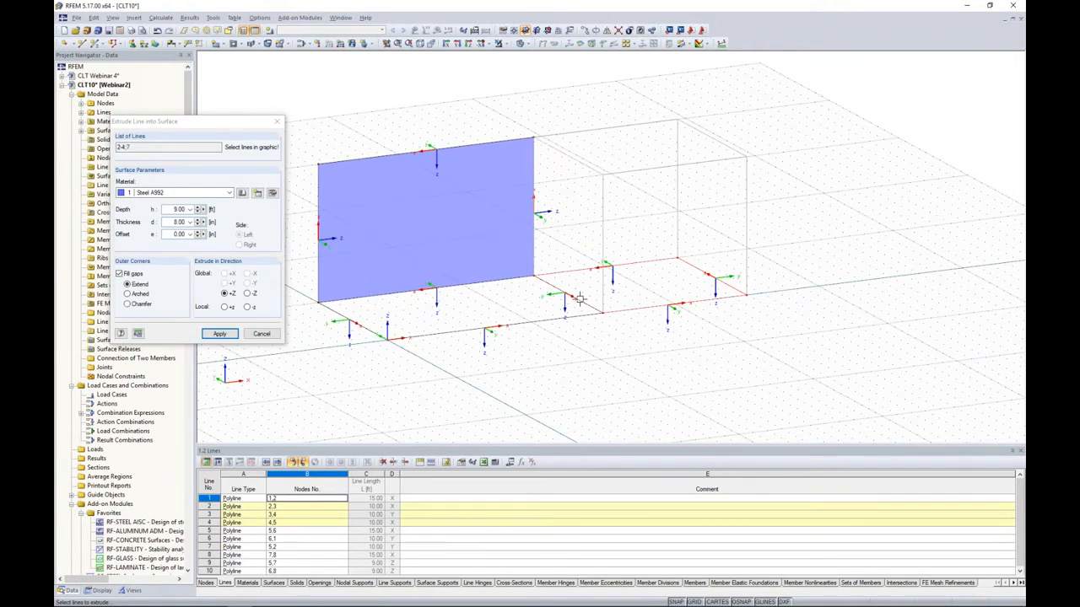
left_click(221, 334)
Step: Extrude the remaining 15 ft line on the X axis and the 10 ft end line at X = 0 into 9 ft high walls
left_click(431, 335)
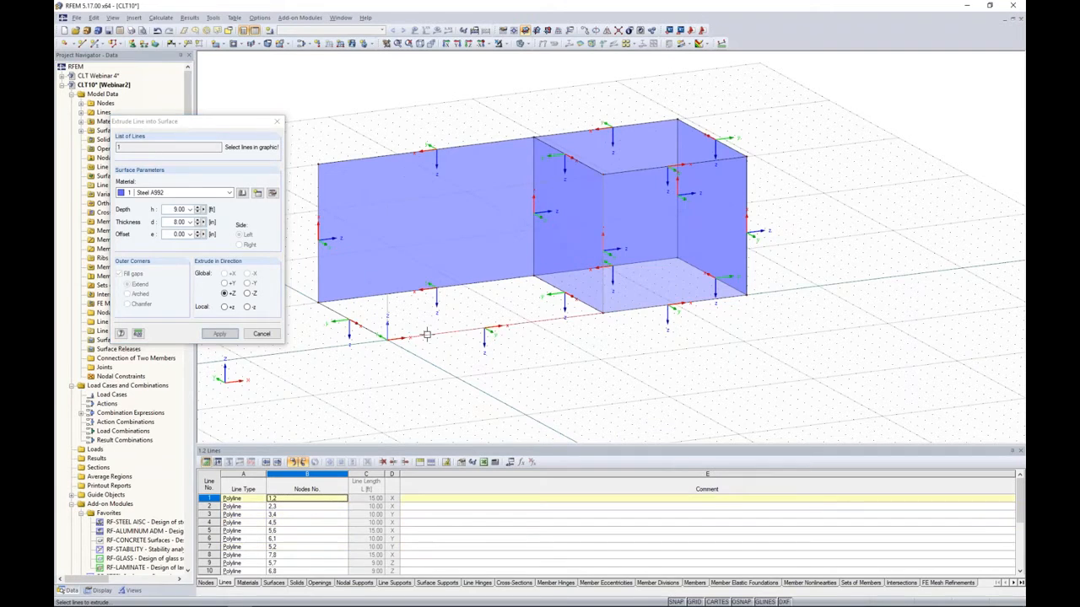
left_click(376, 333)
left_click(219, 334)
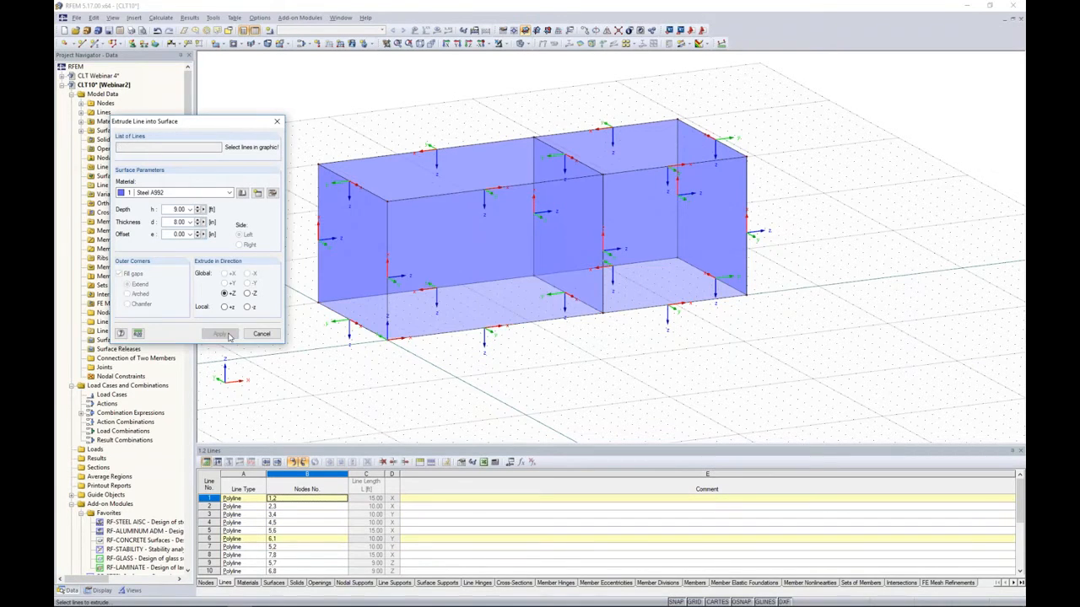
left_click(261, 334)
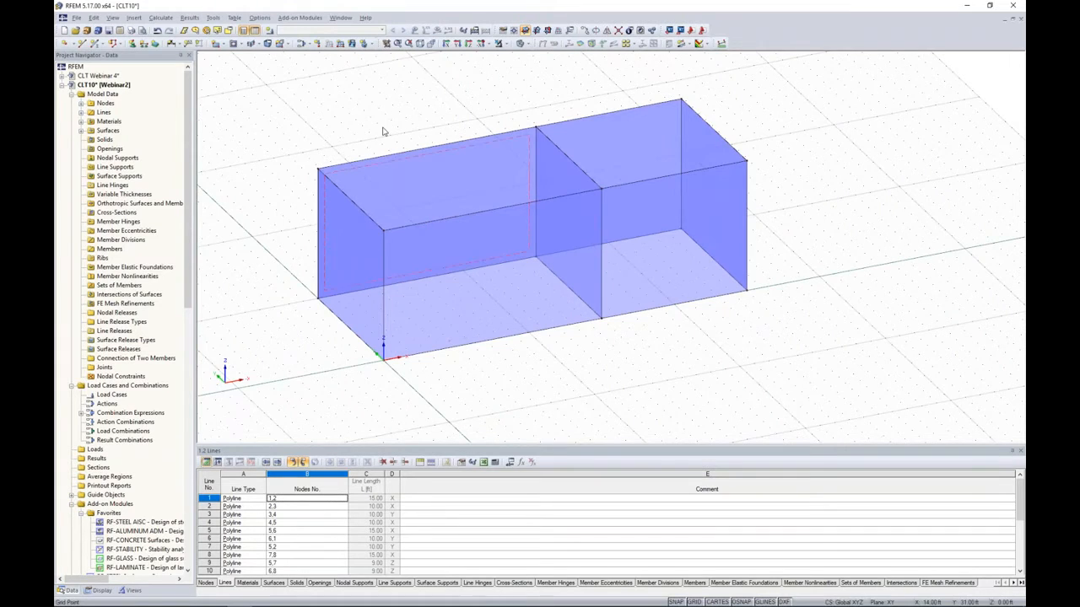
Step: Move the work plane origin to the upper wall corner at X = 0, Y = 10 ft, Z = 9 ft
middle_click_drag(382, 129, 415, 130)
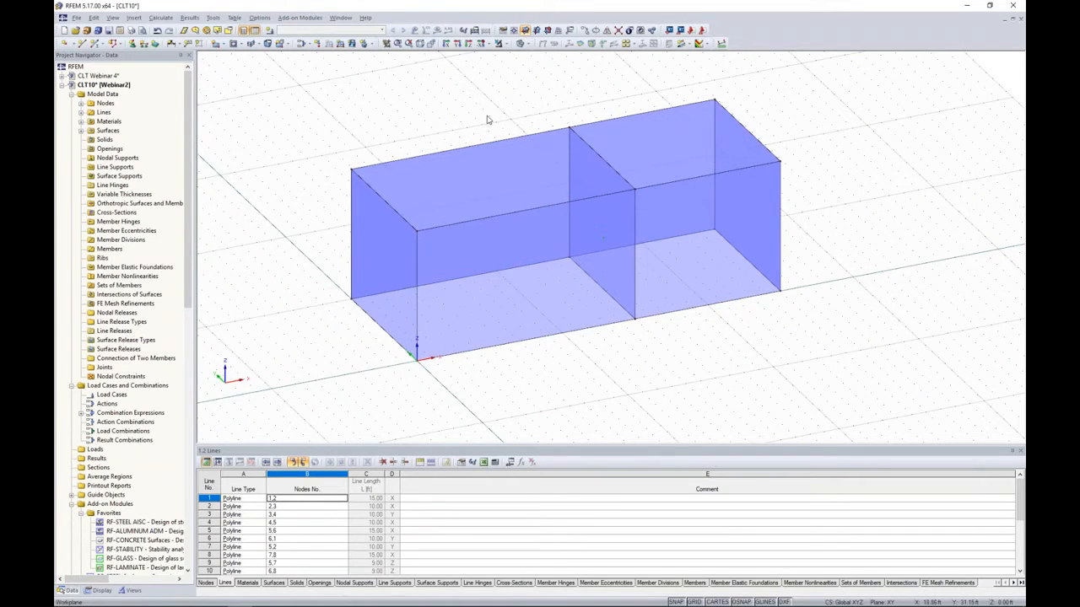
left_click(515, 31)
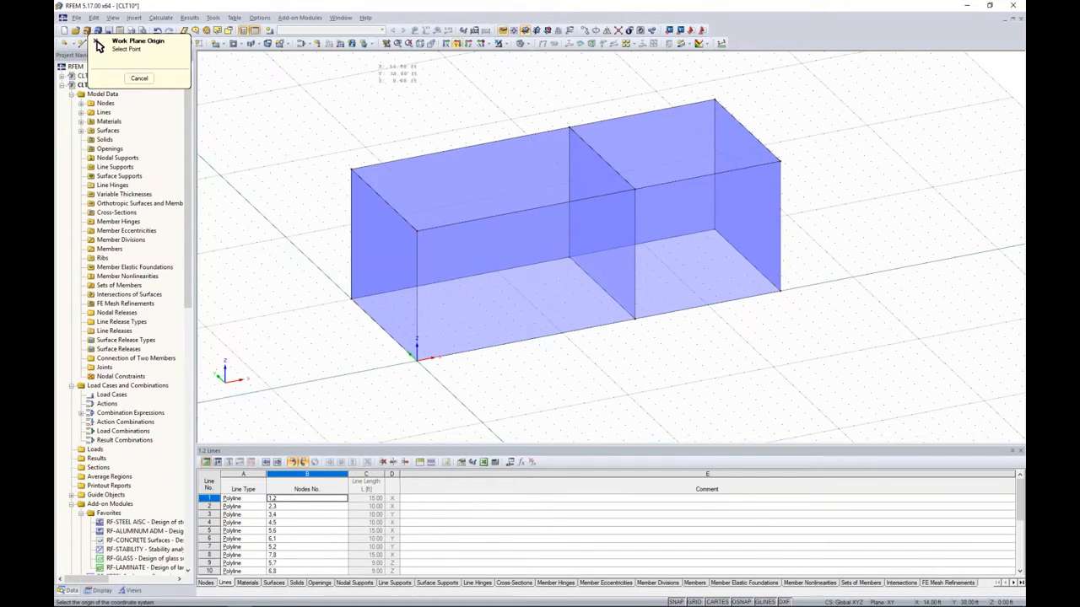
left_click(352, 170)
Step: Cover the 15 ft bay's top with two adjoining rectangular surfaces, each half its width, in Steel A992, 8 in thick
middle_click_drag(482, 239, 412, 221, "ctrl")
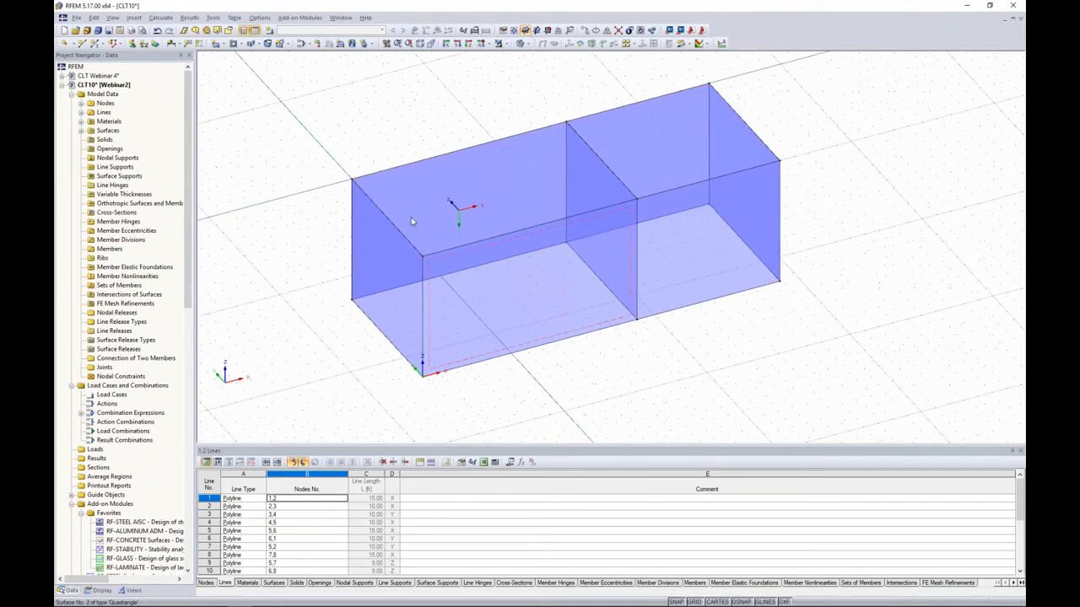
left_click(217, 44)
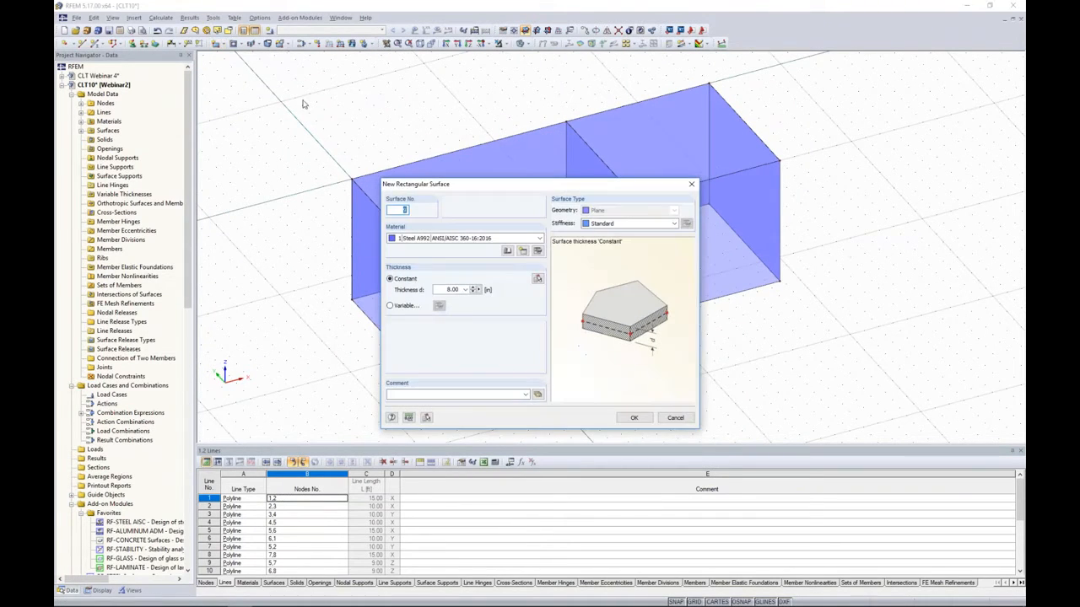
left_click_drag(465, 186, 393, 94)
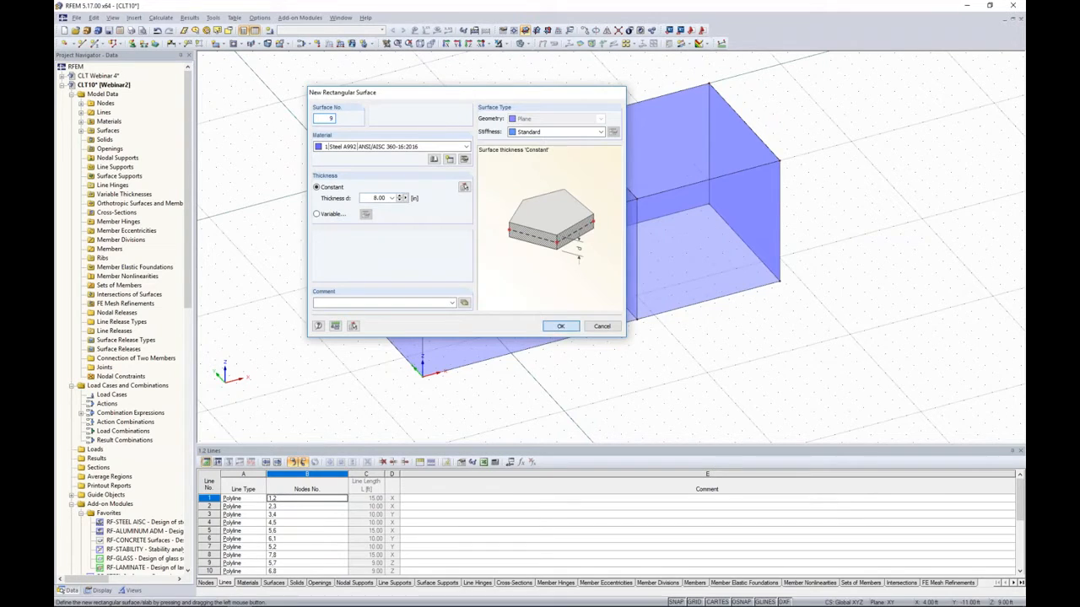
left_click(557, 327)
mouse_move(352, 179)
left_mouse_down()
mouse_move(566, 123)
mouse_move(602, 160)
left_mouse_up()
left_click(404, 237)
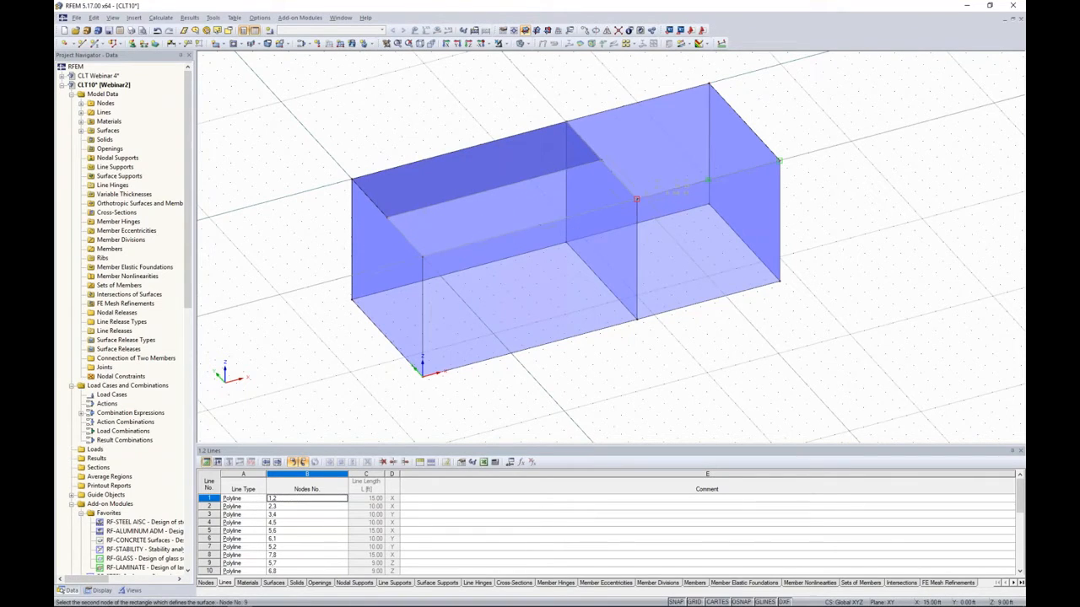
left_click(636, 199)
key("Escape")
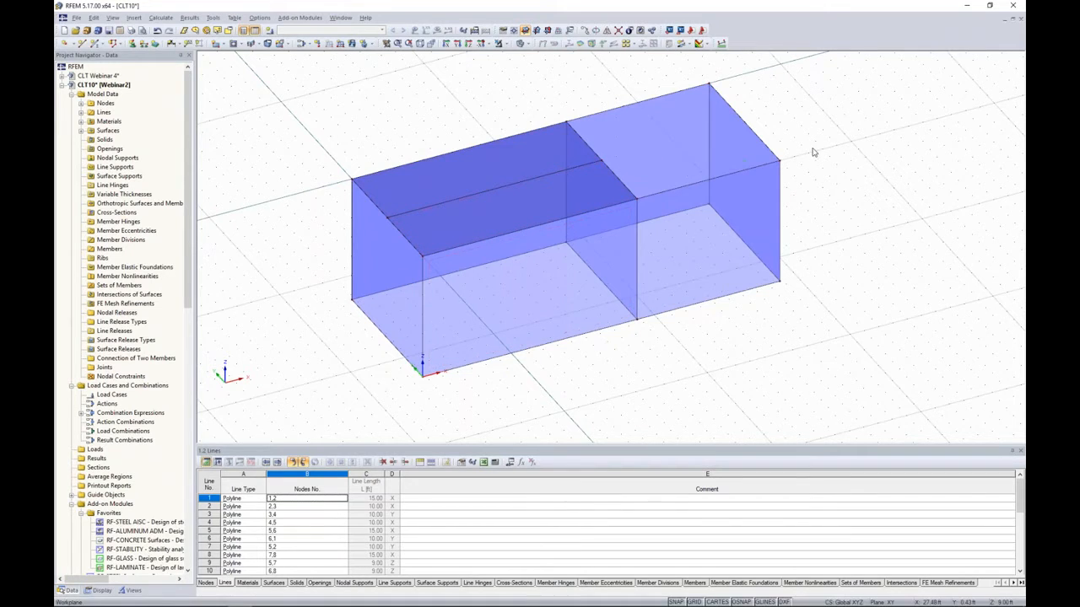
Step: Add a rectangular surface over the top of the 10 by 10 ft bay with the same material and thickness
middle_click_drag(812, 150, 733, 169)
left_click(217, 43)
left_click(633, 418)
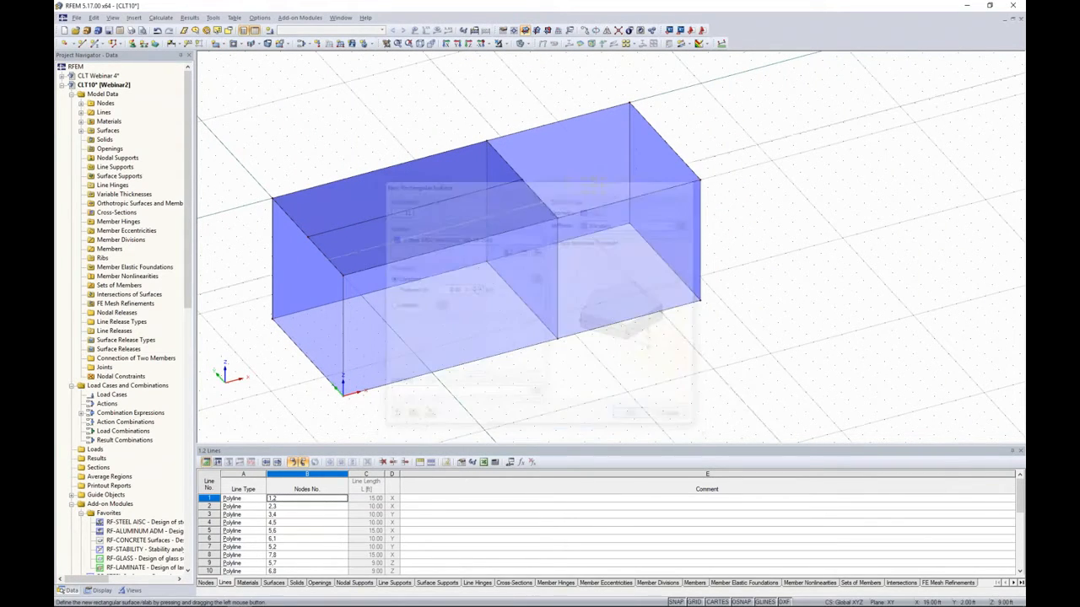
left_click(486, 141)
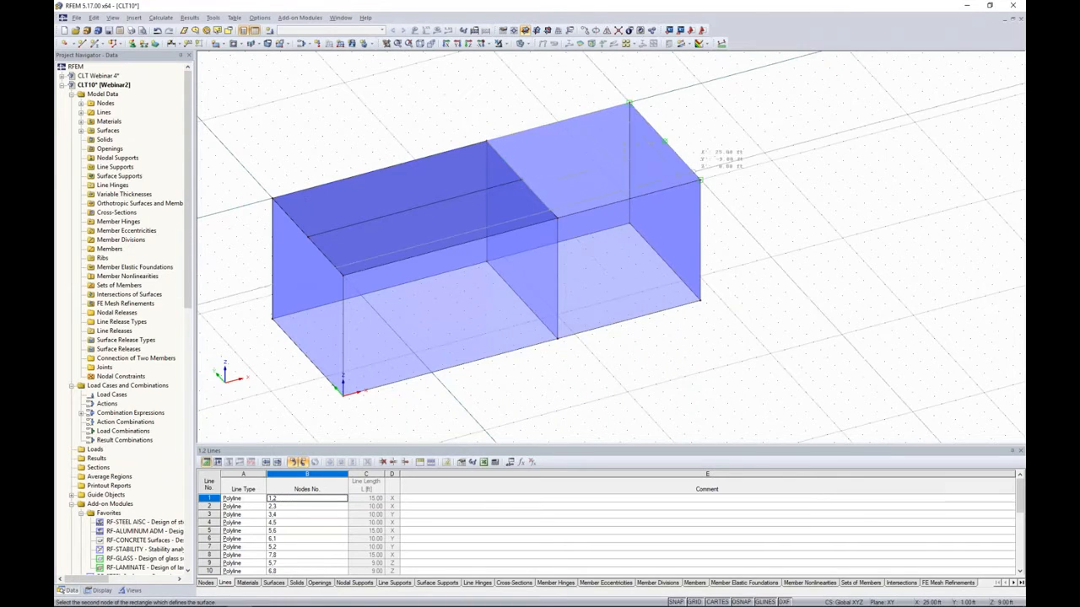
left_click(700, 179)
key("Escape")
middle_click_drag(762, 239, 840, 209, "ctrl")
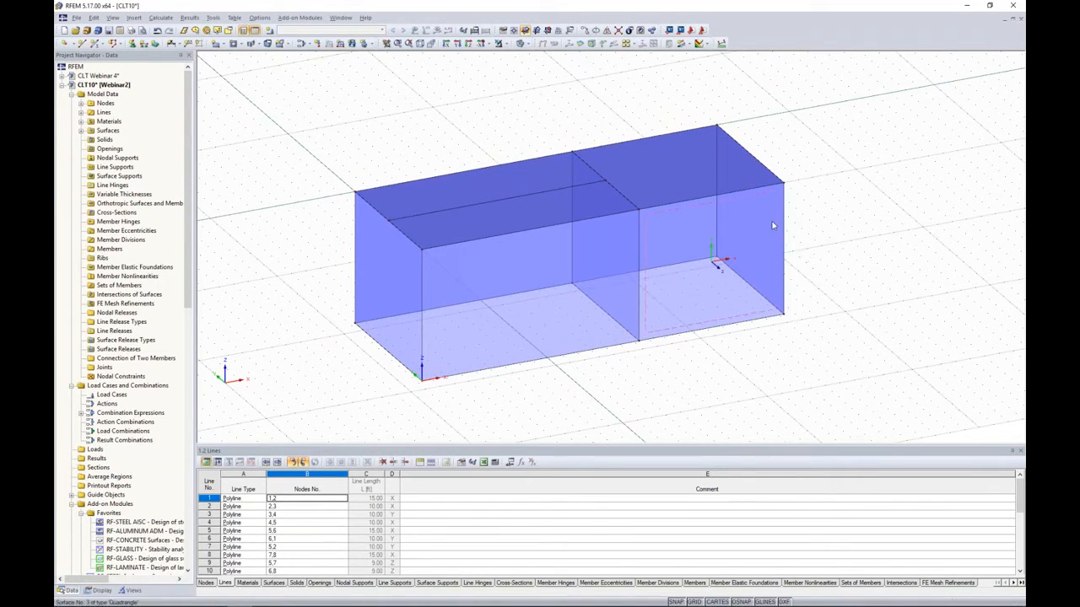
middle_click_drag(341, 153, 357, 176, "ctrl")
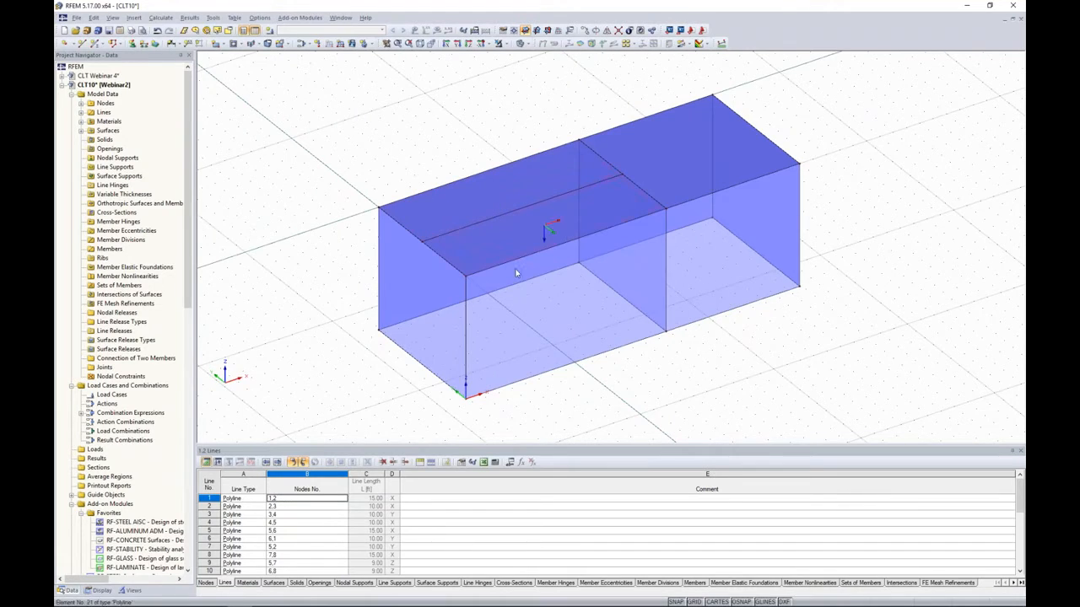
left_click(560, 302)
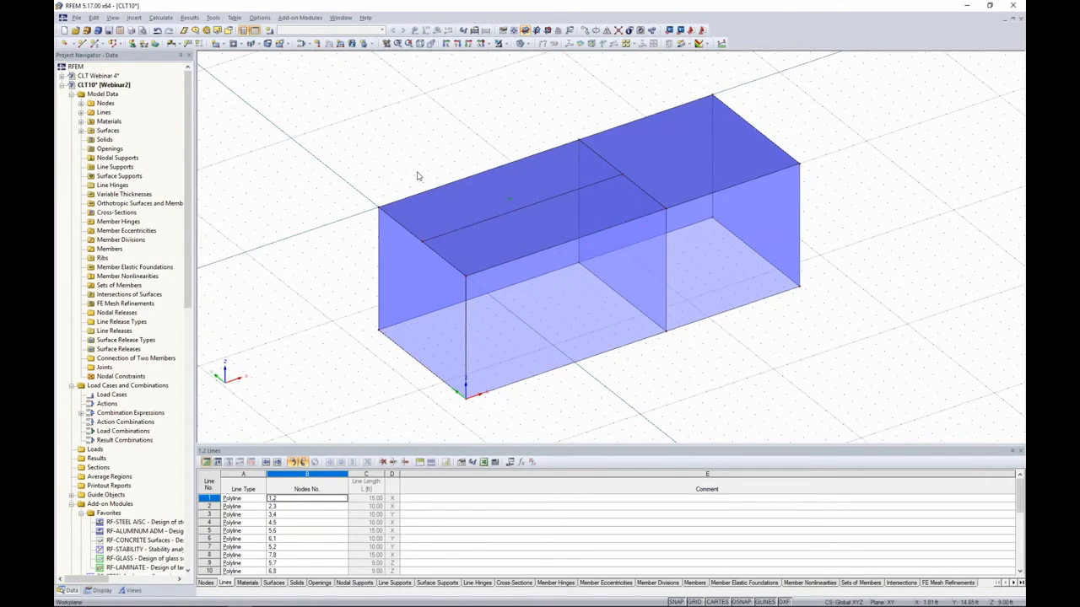
Step: Cut a rectangular opening in the top surface strip along Y = 10 ft, near the X = 0 end
left_click(237, 47)
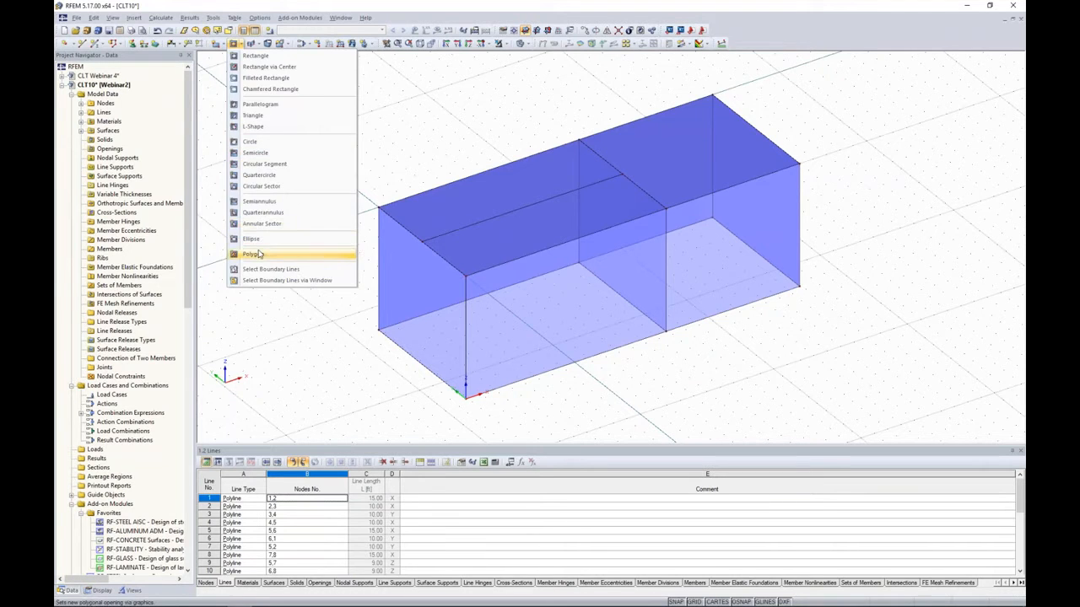
left_click(255, 56)
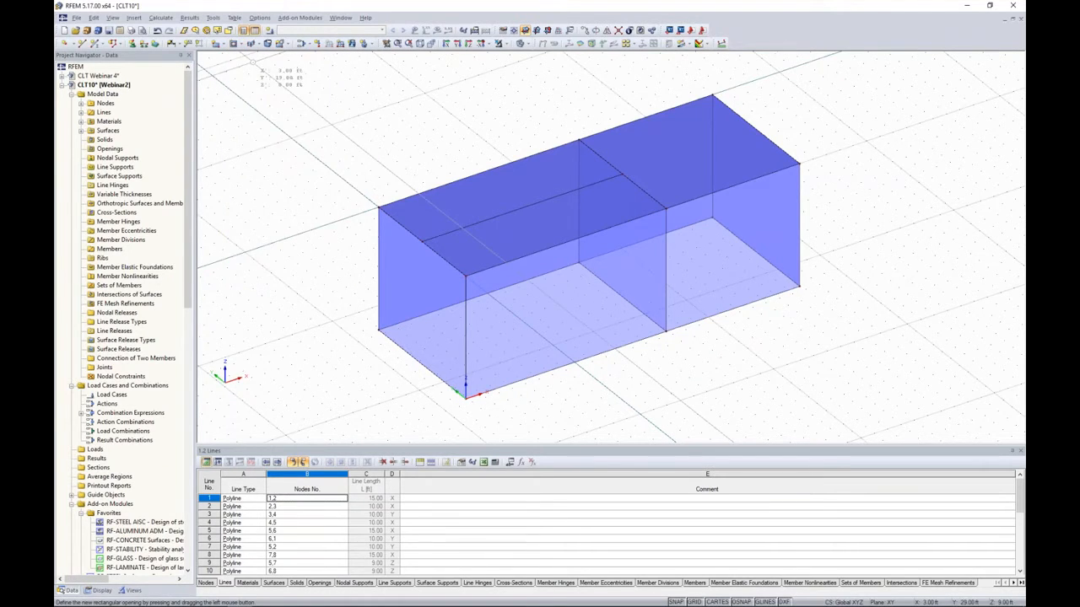
scroll(435, 207, "up", 4)
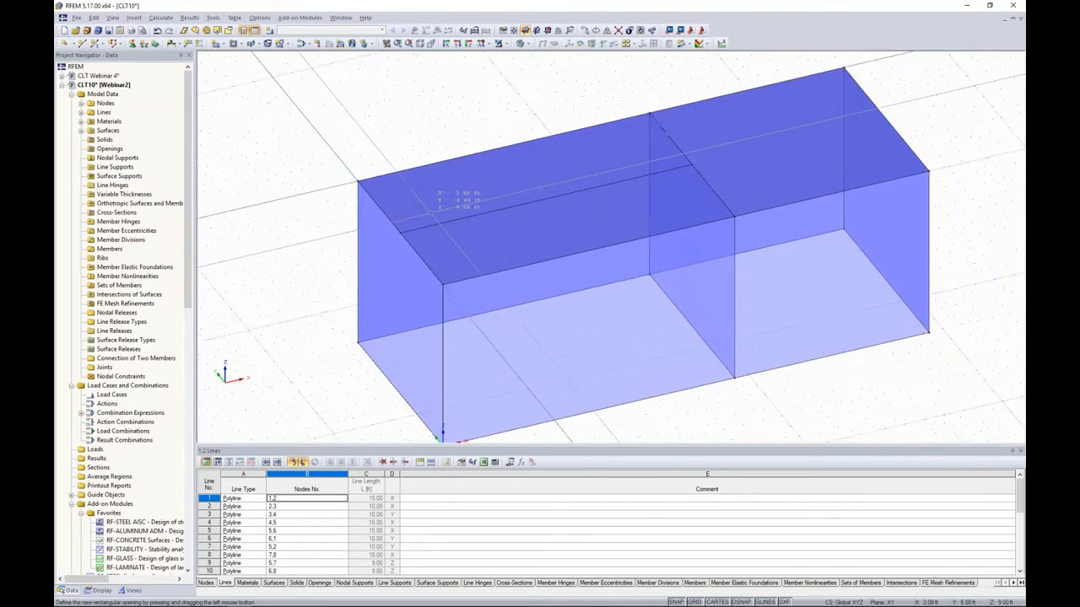
left_click(402, 177)
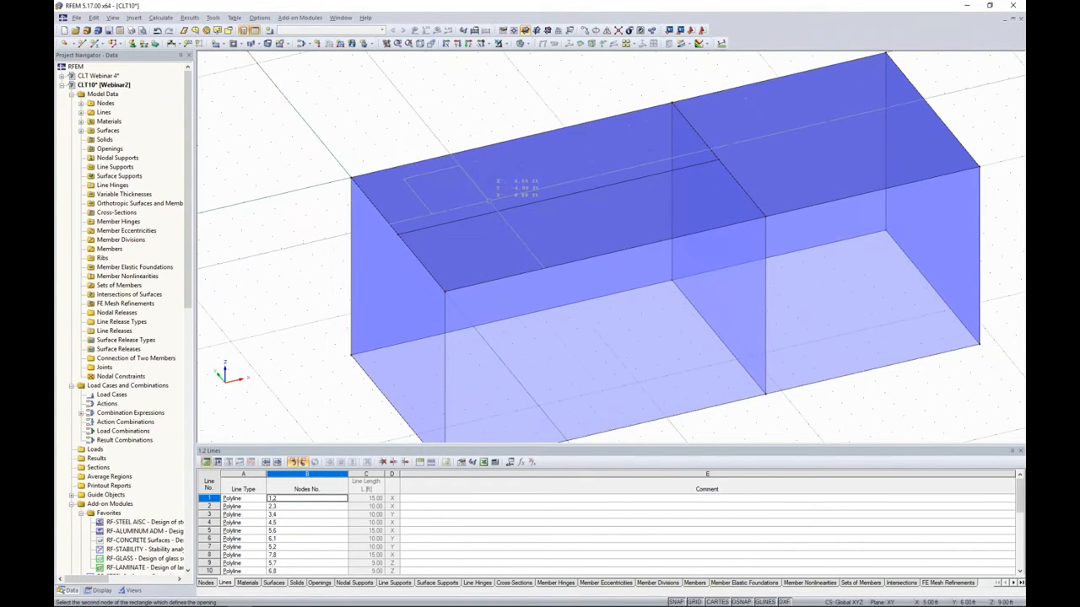
left_click(530, 187)
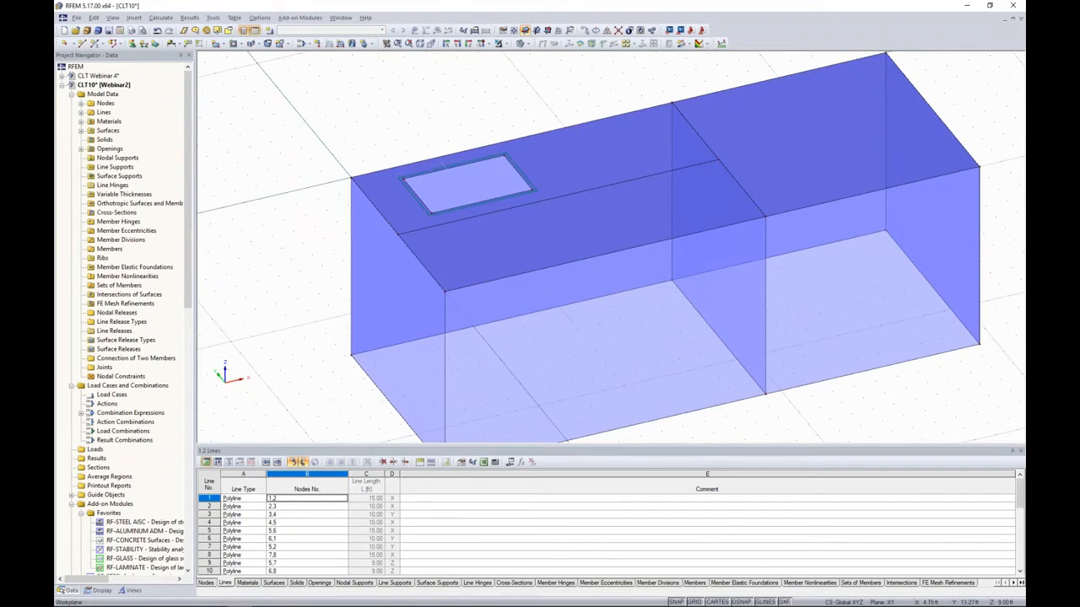
scroll(413, 135, "down", 3)
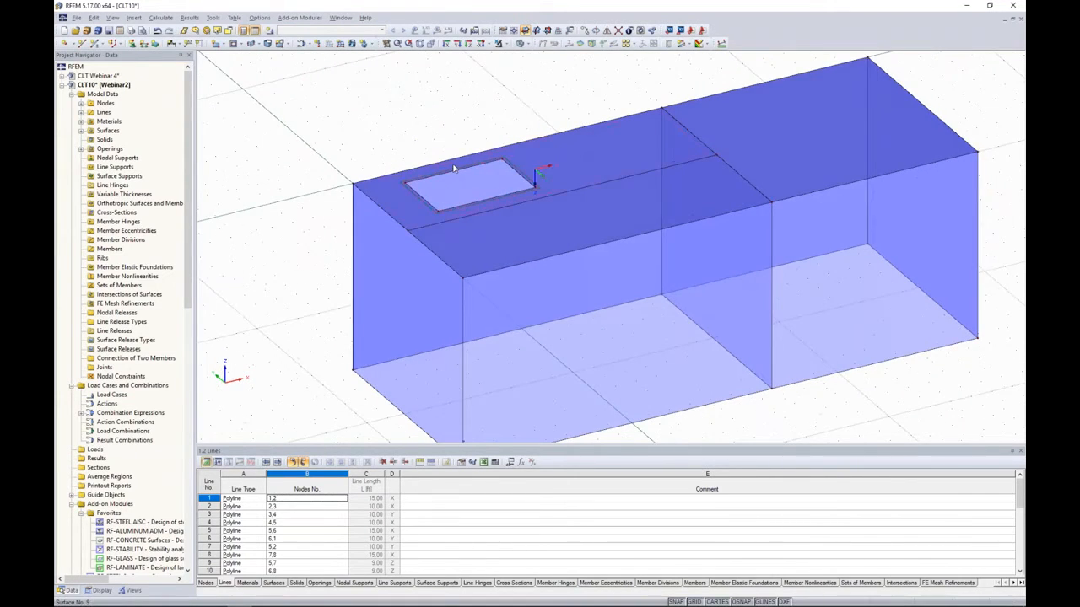
middle_click_drag(472, 265, 432, 260, "ctrl")
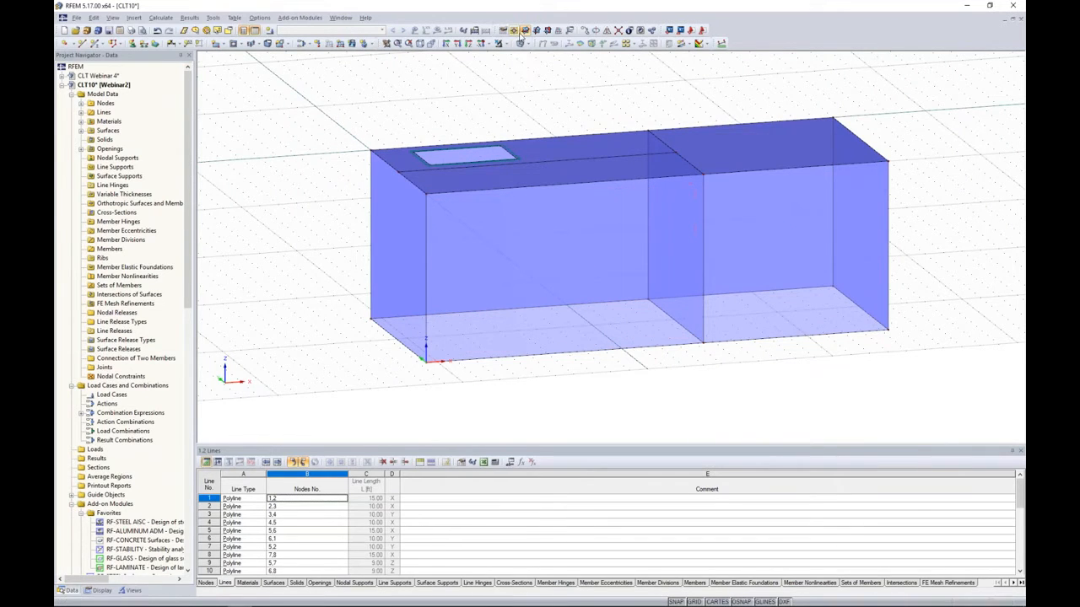
Step: Set an XZ work plane at the Y = 0 wall's upper corner and draw a rectangular window opening in its 15 ft bay
left_click(548, 30)
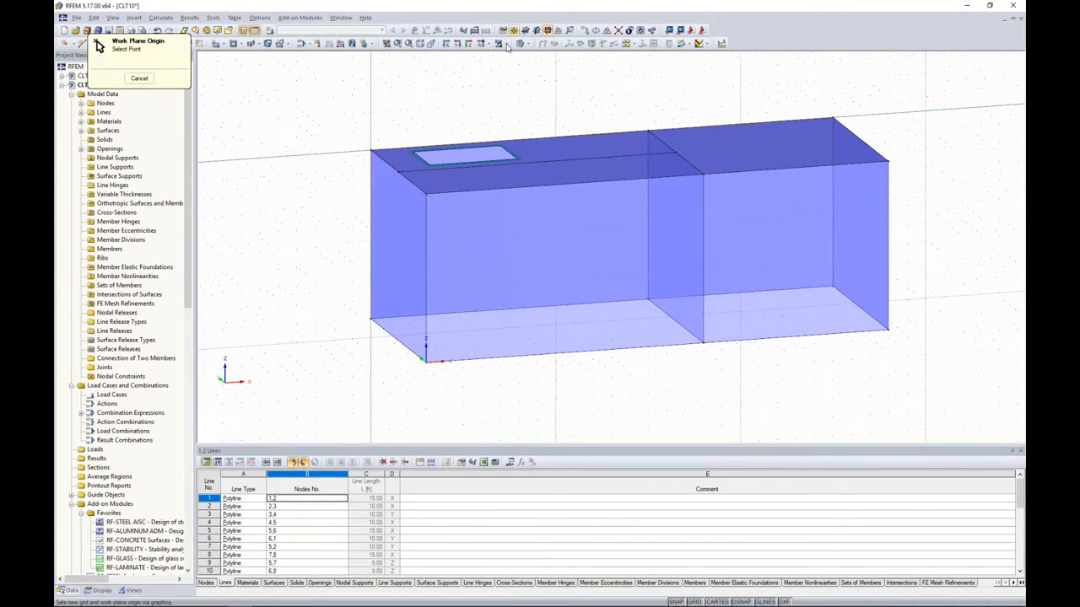
left_click(426, 198)
middle_click_drag(581, 263, 538, 223, "ctrl")
left_click(235, 46)
left_click(460, 183)
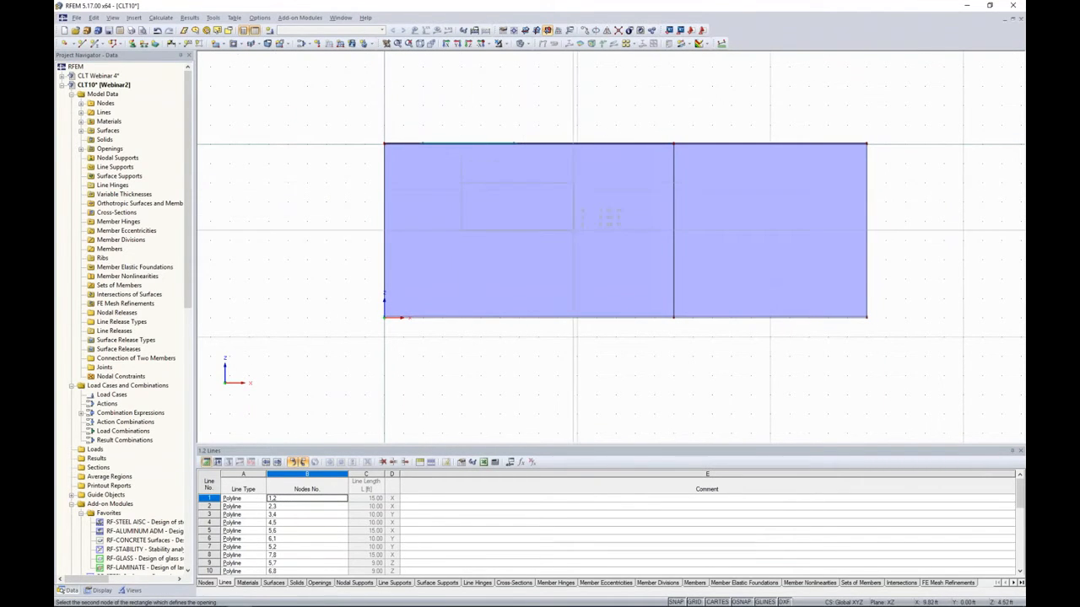
left_click(579, 223)
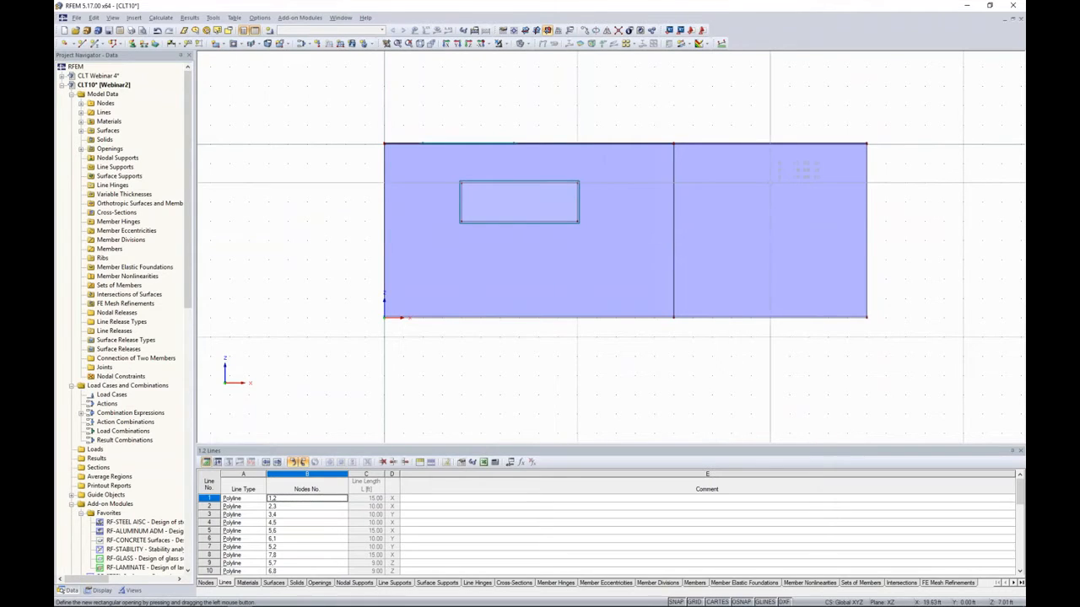
Step: Draw a door opening about 7 ft high in the 10 ft bay of the Y = 0 wall, down to the floor line
left_click(751, 182)
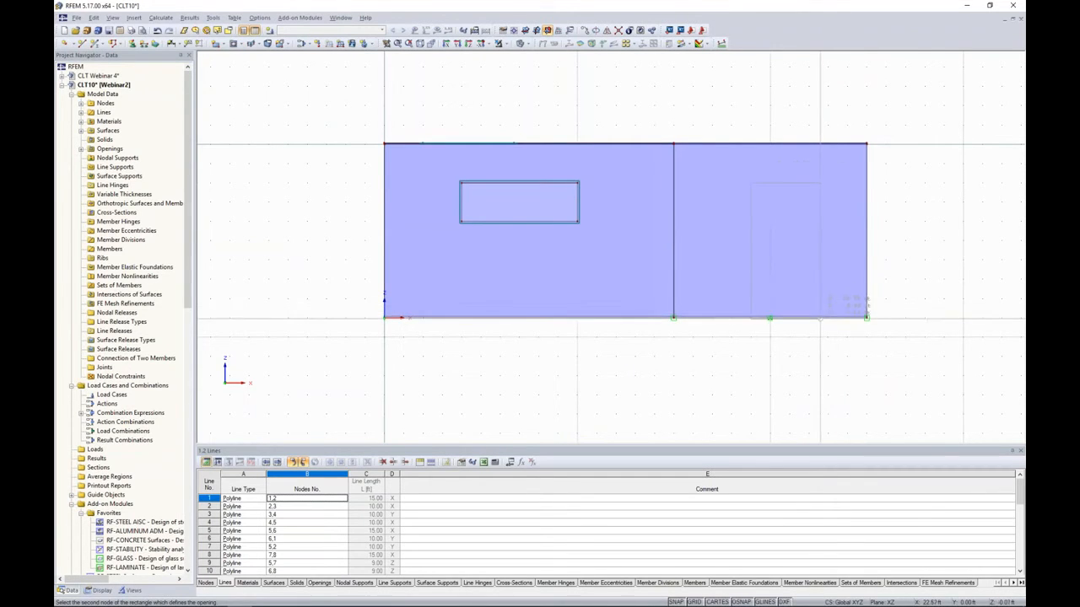
left_click(828, 318)
middle_click_drag(685, 294, 826, 372, "ctrl")
key("Escape")
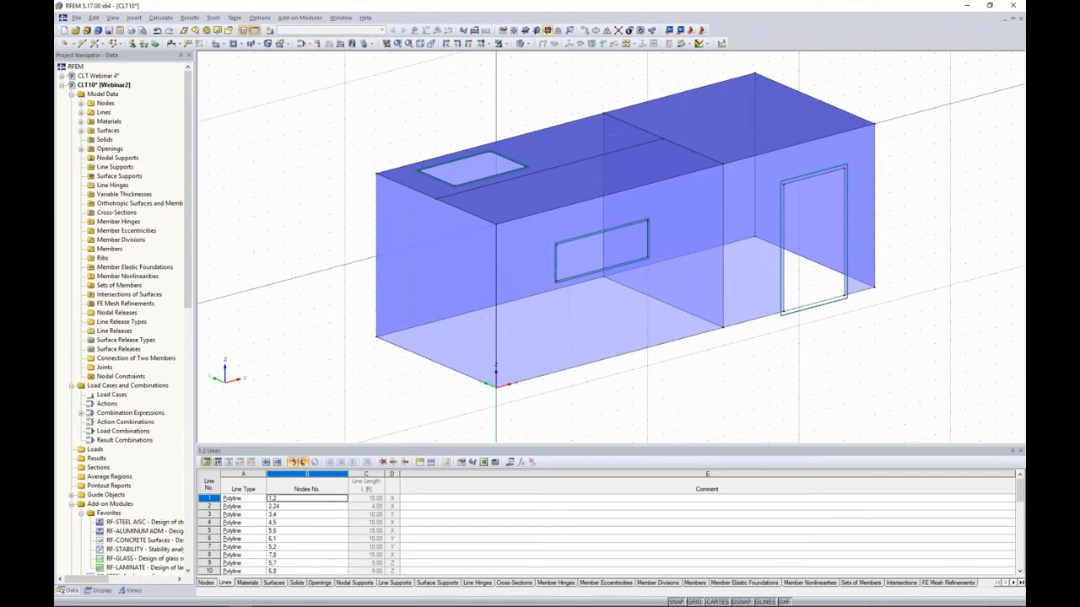
Step: Move the work plane origin to the Y = 10 ft wall's upper corner and draw a rectangular window opening in its 10 ft bay
left_click(500, 43)
left_click(377, 173)
middle_click_drag(361, 244, 890, 232, "ctrl")
middle_click_drag(452, 274, 537, 230, "ctrl")
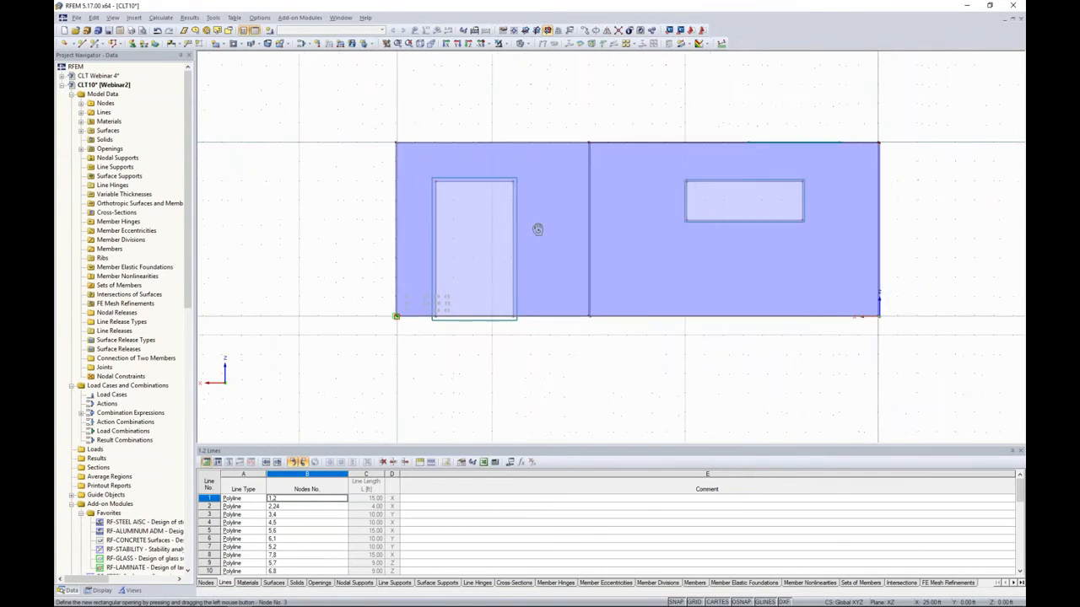
left_click(233, 43)
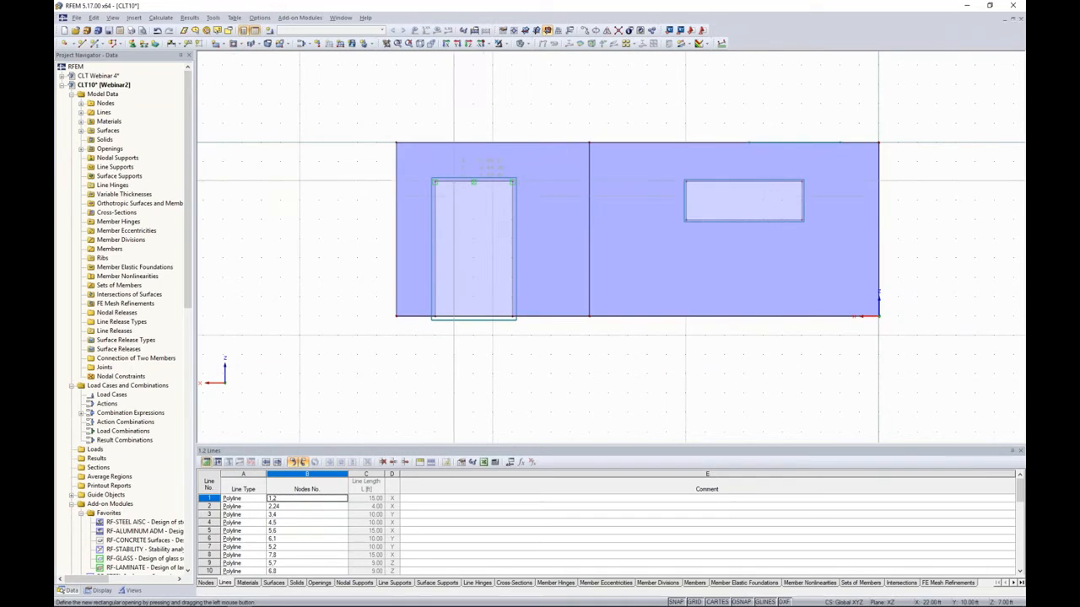
left_click_drag(460, 191, 545, 234)
Step: Switch to a YZ work plane with its origin at the dividing wall's upper corner, X = 15 ft, Y = 10 ft
middle_click_drag(589, 228, 709, 253, "ctrl")
left_click(537, 32)
left_click(515, 32)
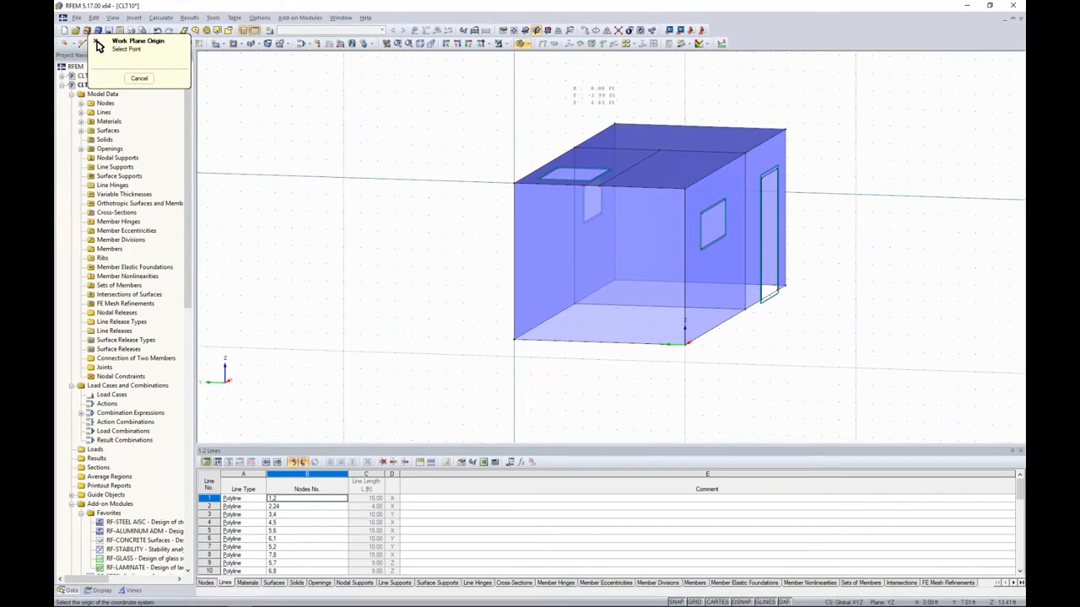
left_click(574, 149)
middle_click_drag(472, 160, 528, 132, "ctrl")
middle_click_drag(790, 234, 709, 232)
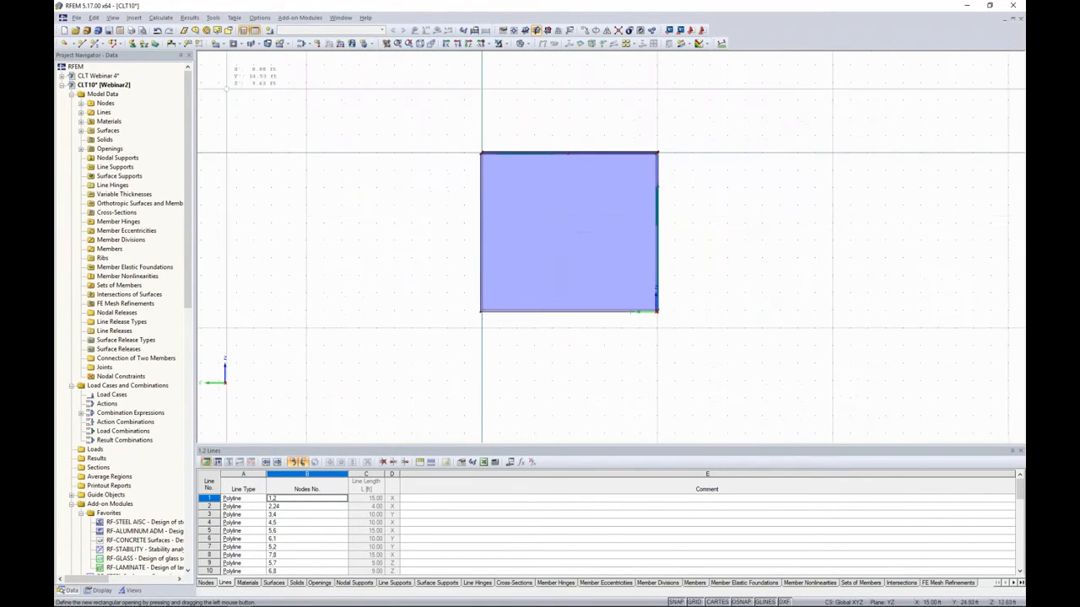
Step: Draw a door opening in the dividing wall from Y = 7 ft, Z = 7 ft down to the floor line
left_click(234, 44)
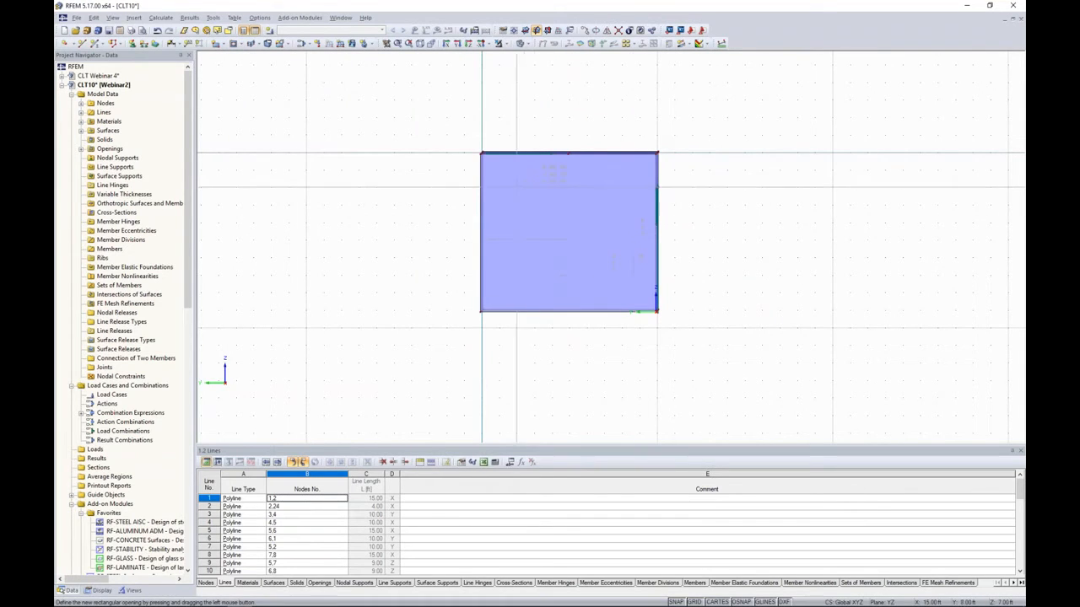
left_click(535, 187)
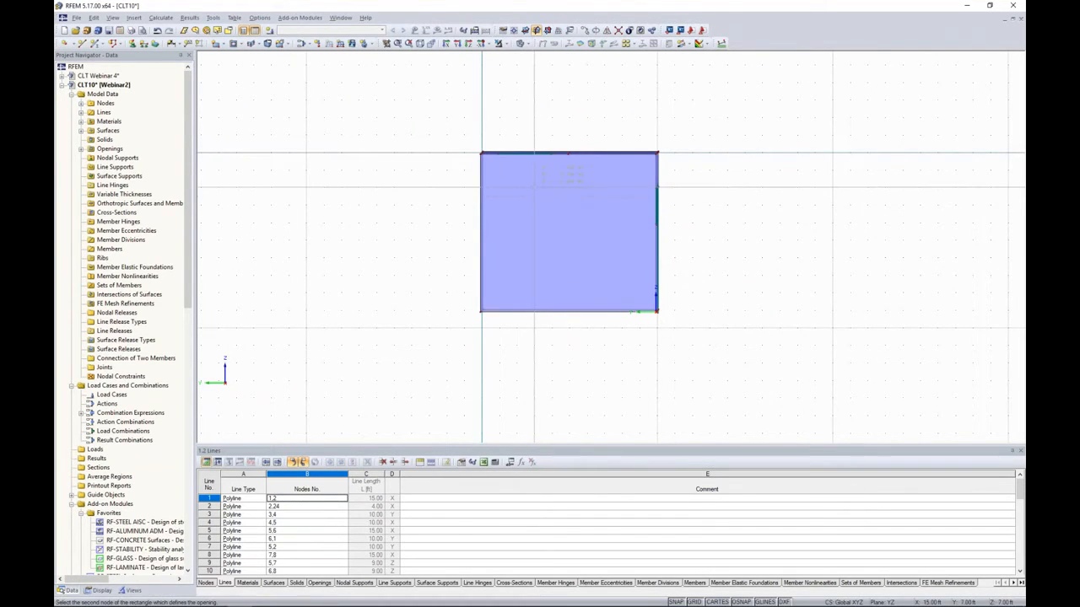
left_click(604, 310)
middle_click_drag(789, 250, 658, 305, "ctrl")
key("Escape")
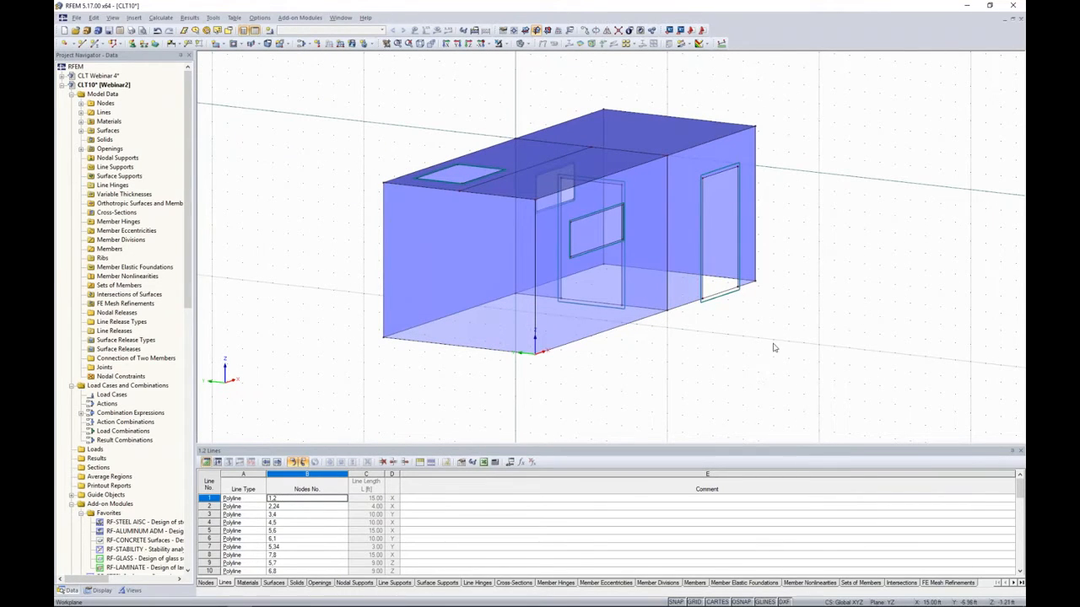
middle_click_drag(774, 348, 621, 351, "ctrl")
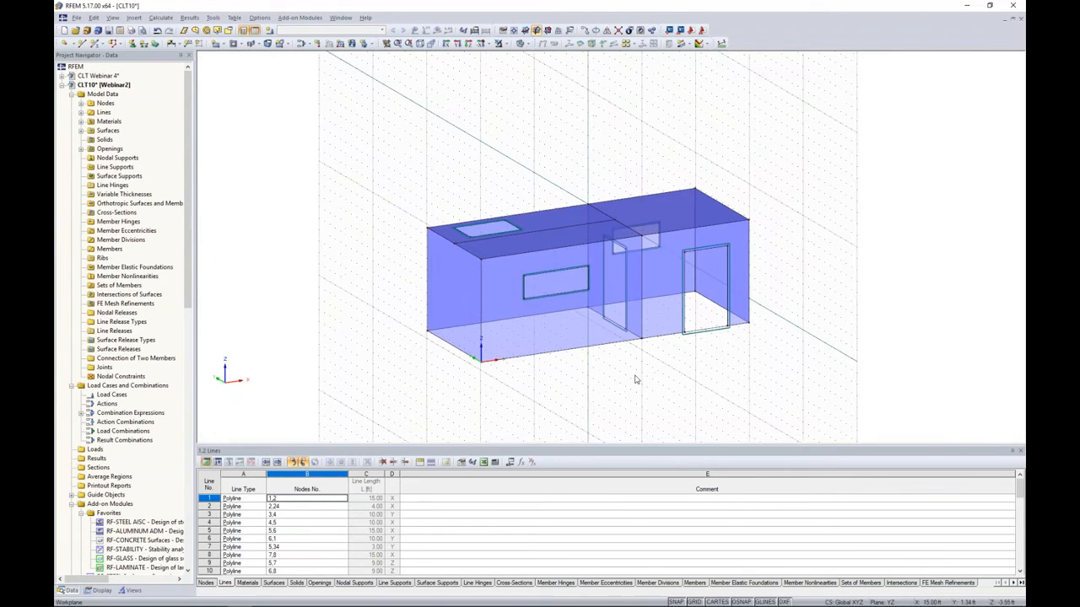
Step: Hide the grid and copy the entire storey upward from its base corner to the top corner above, forming a second storey
left_click(692, 603)
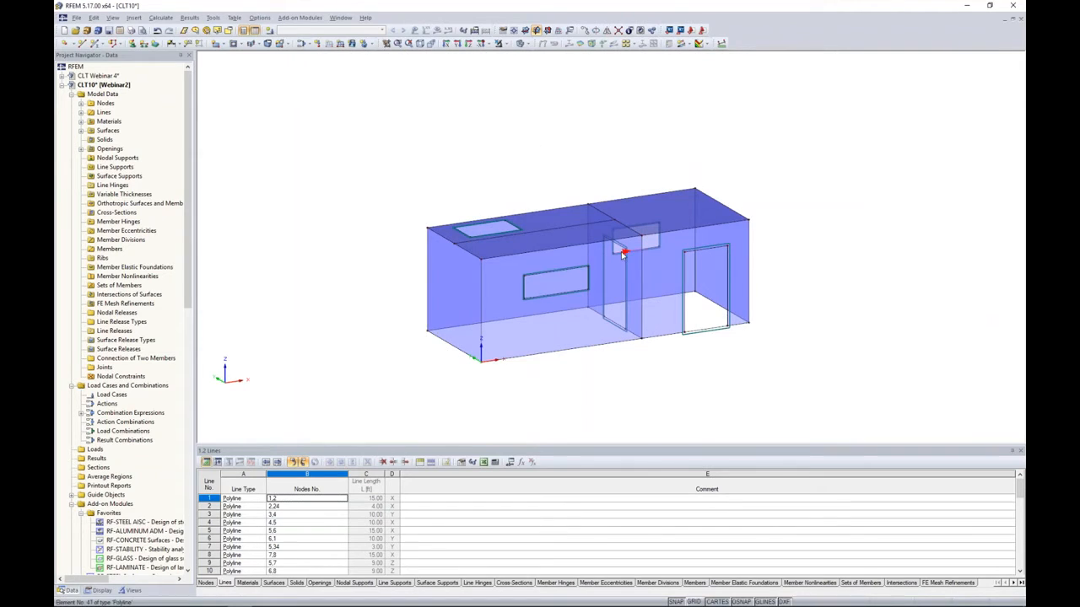
scroll(656, 360, "up", 1)
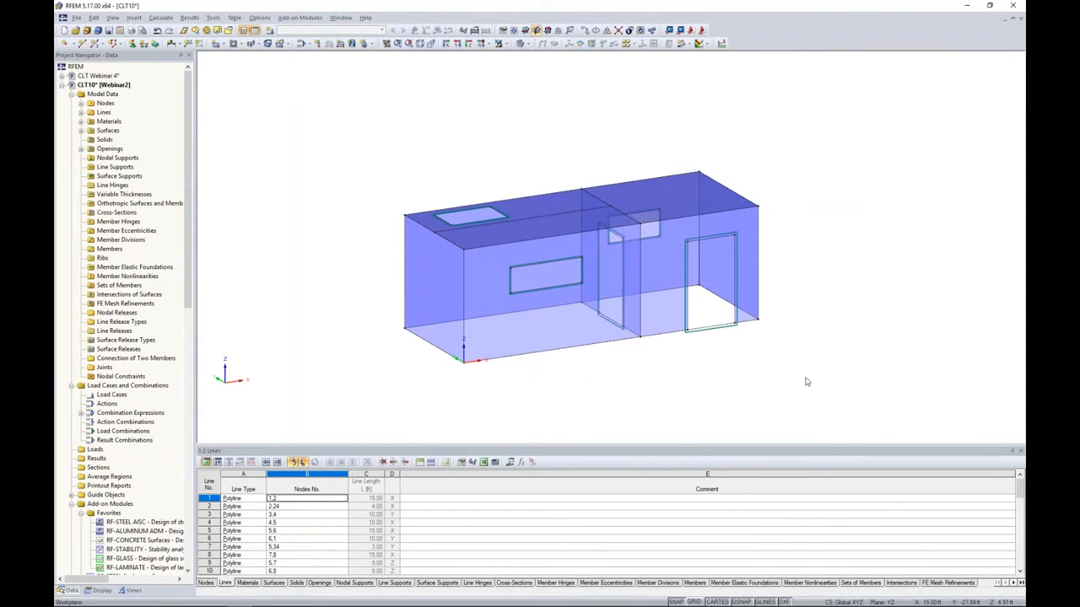
left_click_drag(817, 421, 379, 130)
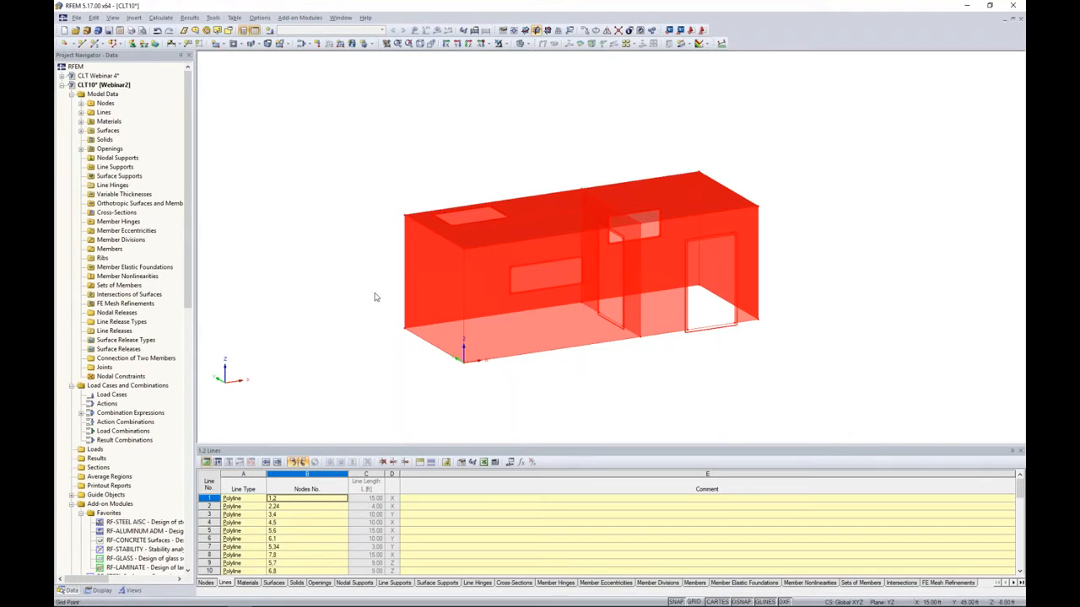
left_click_drag(408, 331, 406, 215, "ctrl")
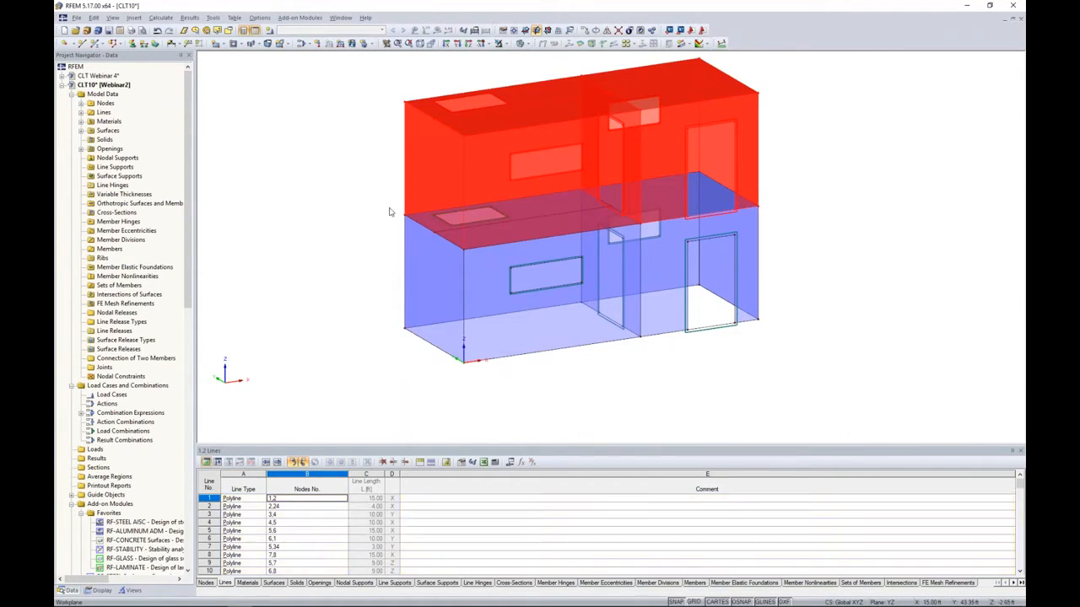
left_click(372, 229)
middle_click_drag(870, 254, 814, 239, "ctrl")
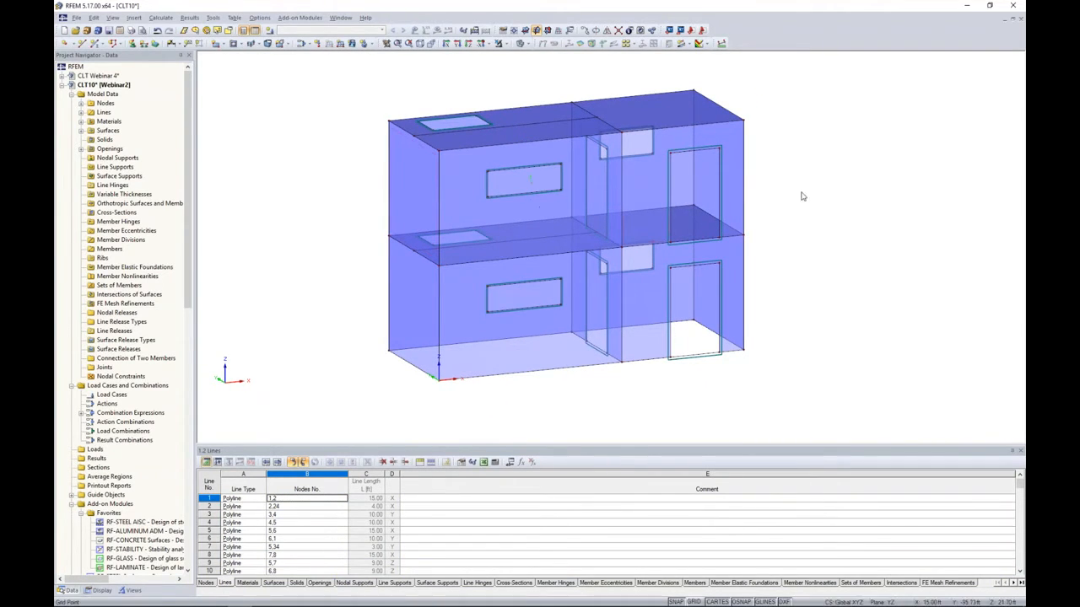
Step: Switch the building model to the wireframe display
middle_click_drag(804, 188, 841, 212, "ctrl")
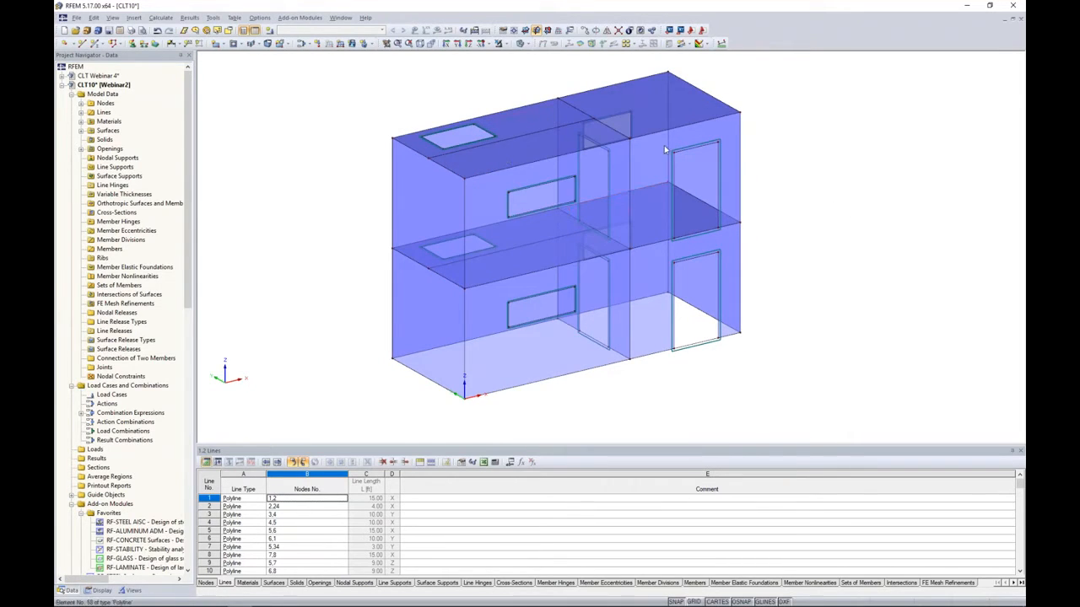
left_click(527, 44)
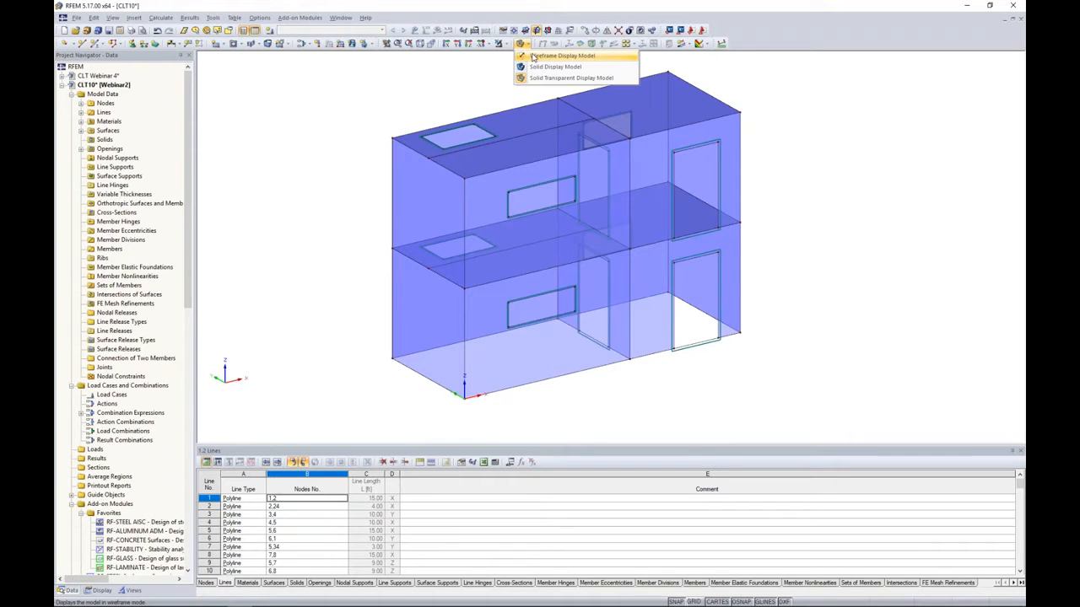
left_click(533, 56)
Step: Delete the rectangular opening in the upper storey's roof, including its corner nodes and boundary lines
scroll(444, 154, "up", 3)
scroll(445, 154, "up", 4)
middle_click_drag(474, 171, 440, 251)
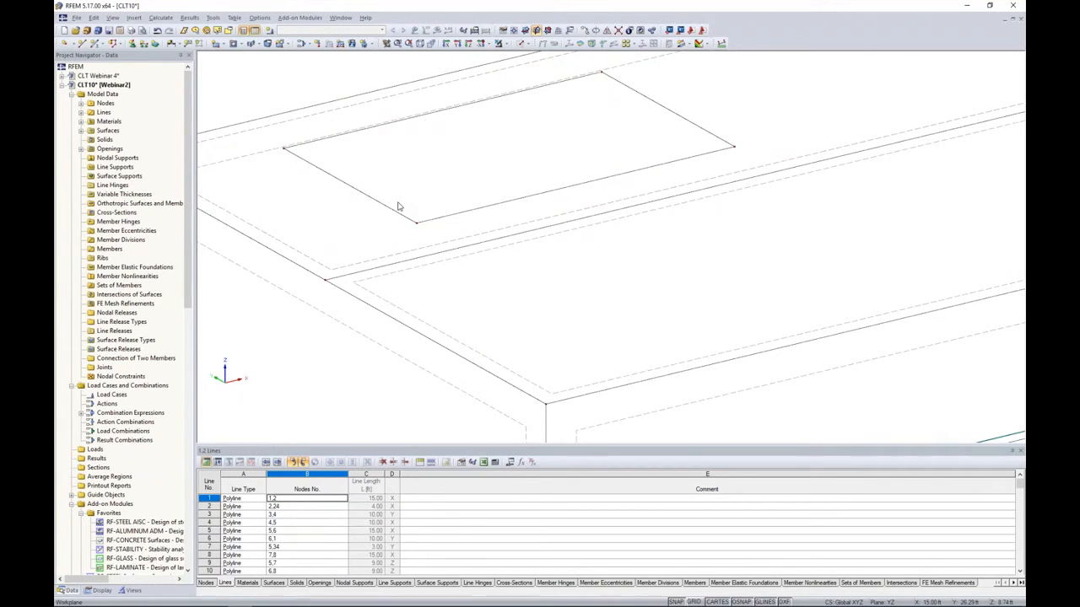
left_click_drag(431, 233, 381, 200)
key("Delete")
left_click_drag(752, 151, 667, 113)
key("Delete")
mouse_move(619, 146)
middle_mouse_down("ctrl")
mouse_move(644, 232)
mouse_move(533, 183)
mouse_move(455, 229)
middle_mouse_up("ctrl")
left_click_drag(486, 187, 434, 143)
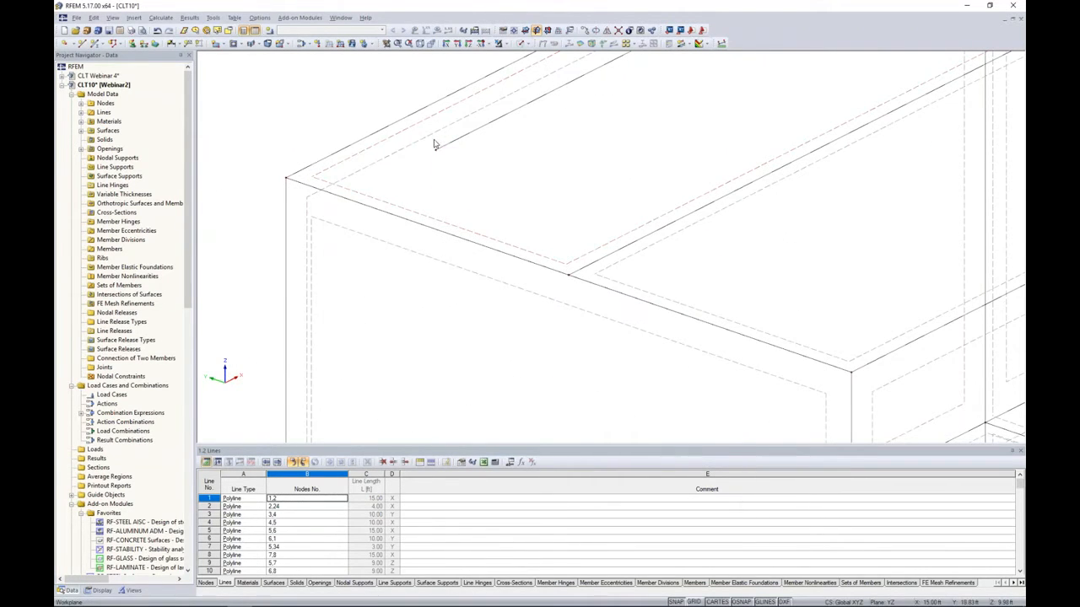
middle_click_drag(571, 142, 488, 232)
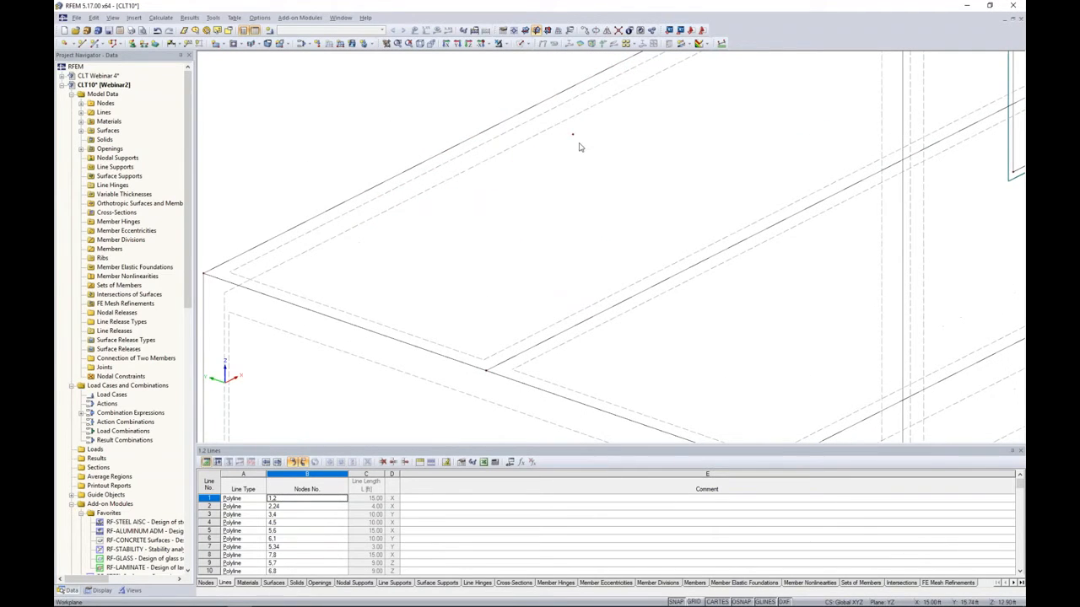
scroll(627, 177, "down", 5)
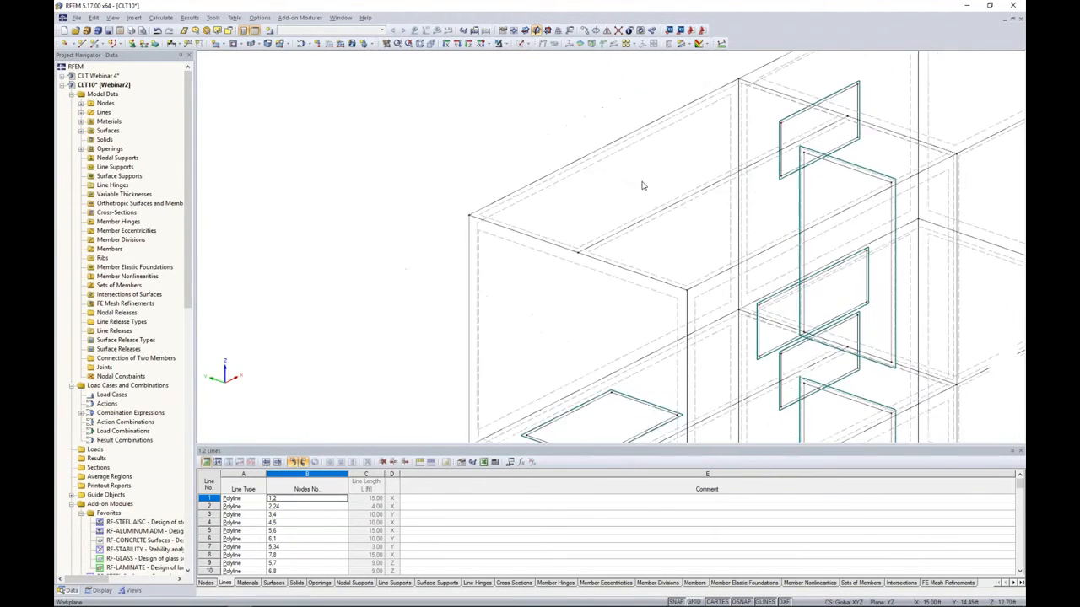
Step: Delete the door opening in the upper storey's front wall along with its leftover vertical line
scroll(675, 237, "down", 2)
scroll(699, 241, "up", 5)
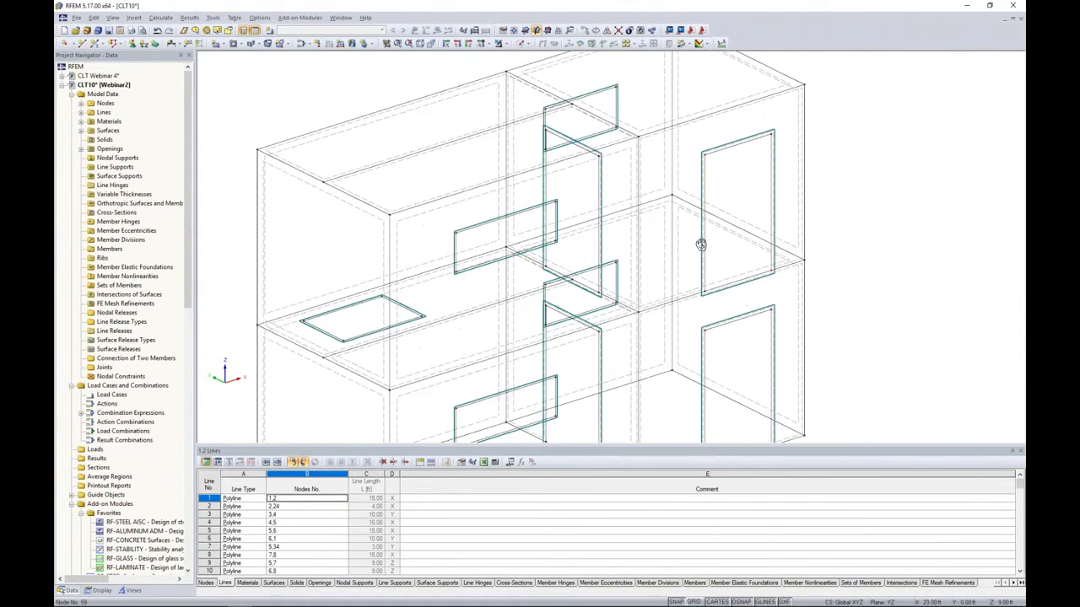
left_click(730, 145)
key("Delete")
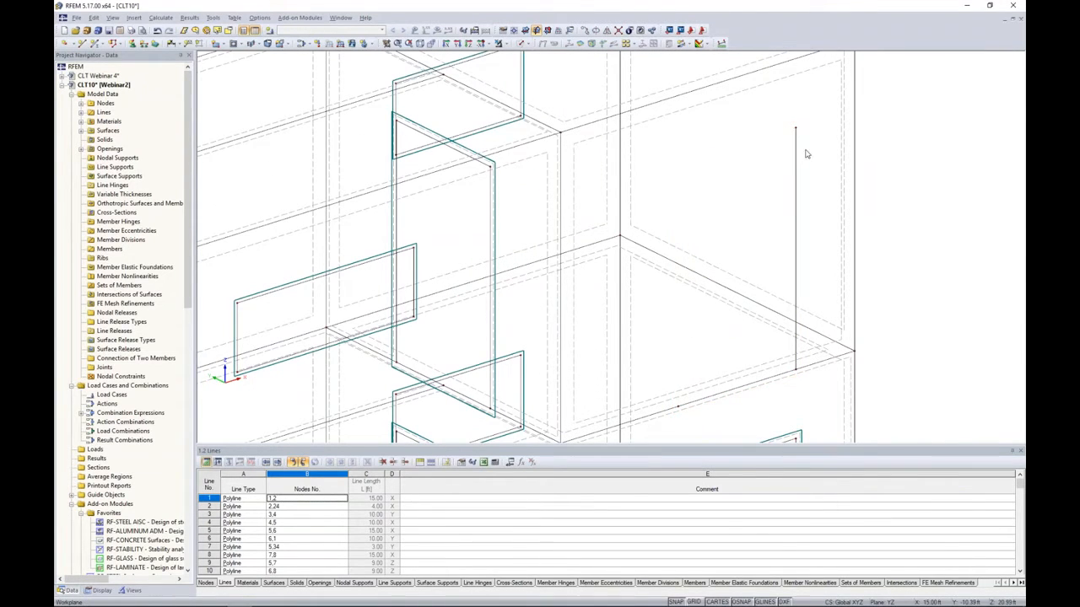
scroll(779, 157, "down", 3)
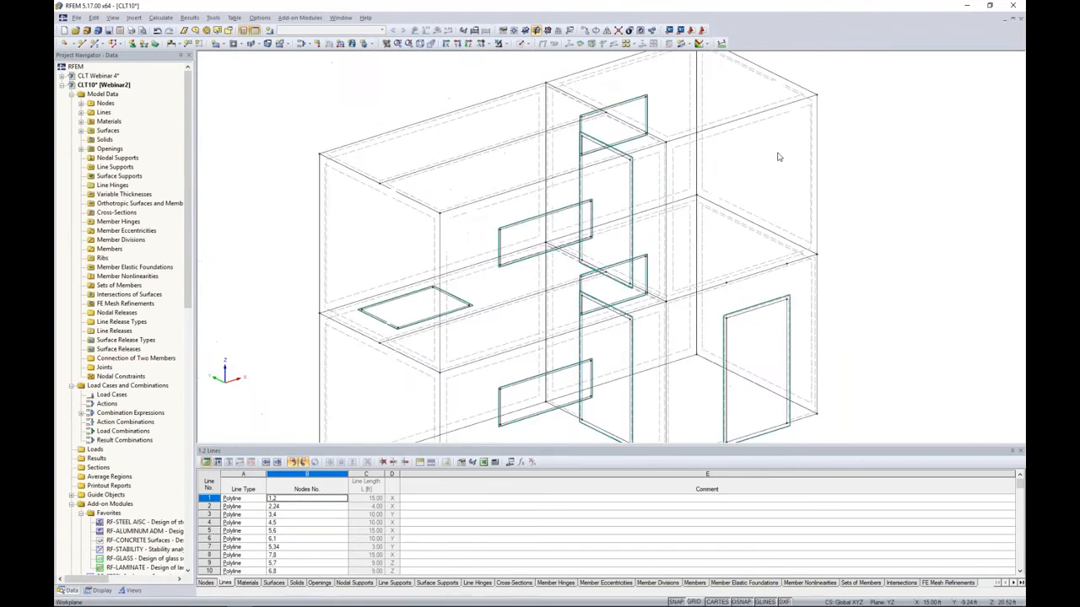
Step: Return the model to the solid transparent display
scroll(779, 157, "down", 2)
middle_click_drag(882, 278, 748, 263, "ctrl")
left_click(528, 44)
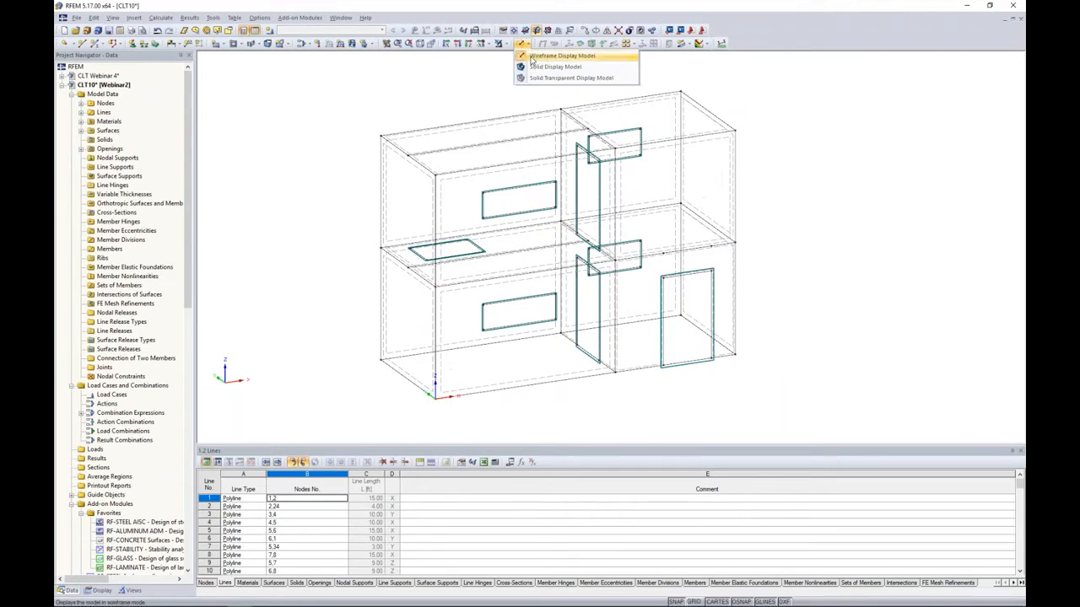
left_click(557, 78)
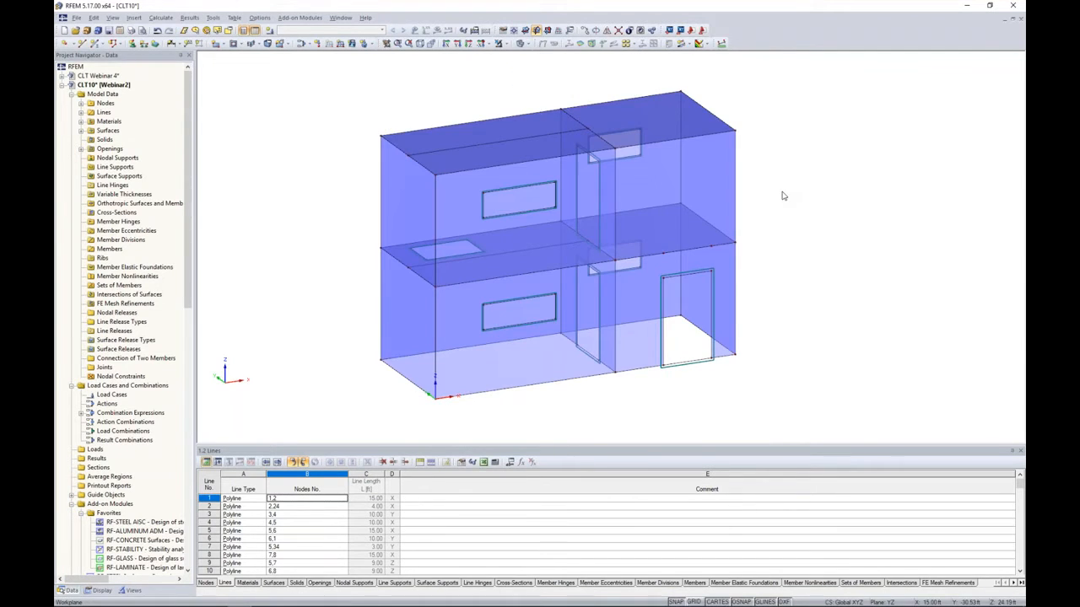
Step: Select the entire upper storey and hide it with visibility by hiding selected objects
scroll(499, 257, "up", 3)
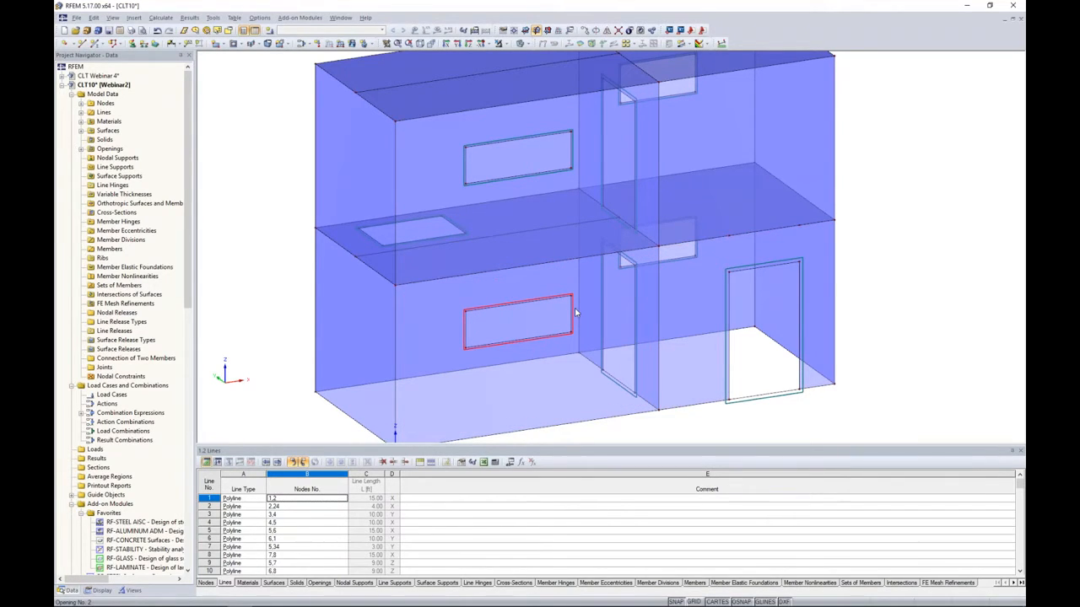
middle_click_drag(926, 227, 819, 234, "ctrl")
scroll(862, 180, "down", 2)
left_click_drag(819, 232, 310, 79)
left_click(501, 43)
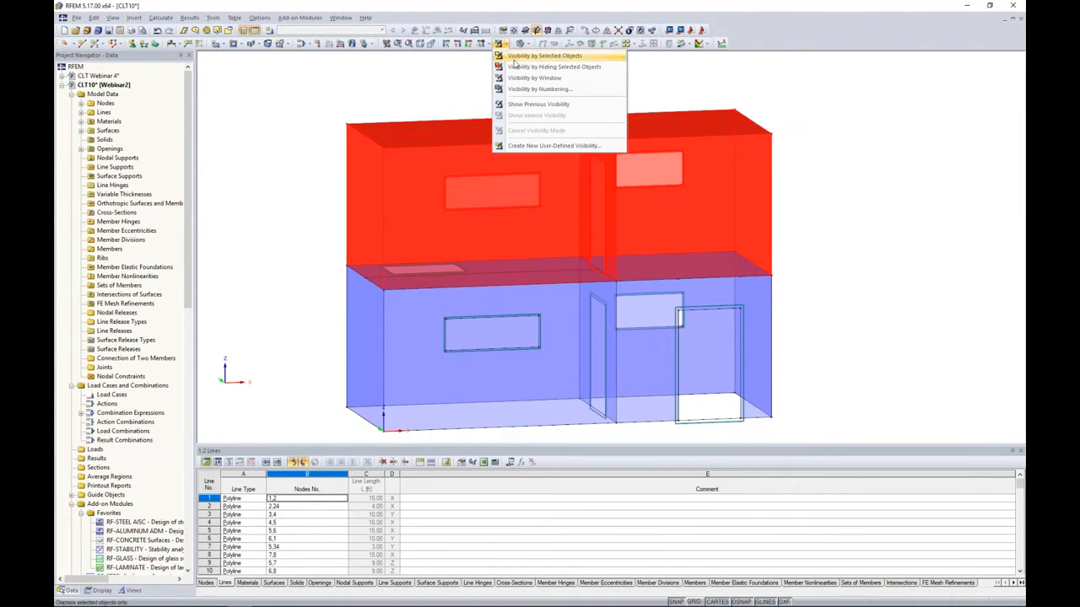
left_click(517, 68)
Step: Start a new beam member and define its cross-section as a timber rectangle 6 in wide and 10 in high
middle_click_drag(414, 162, 474, 219, "ctrl")
scroll(525, 255, "up", 4)
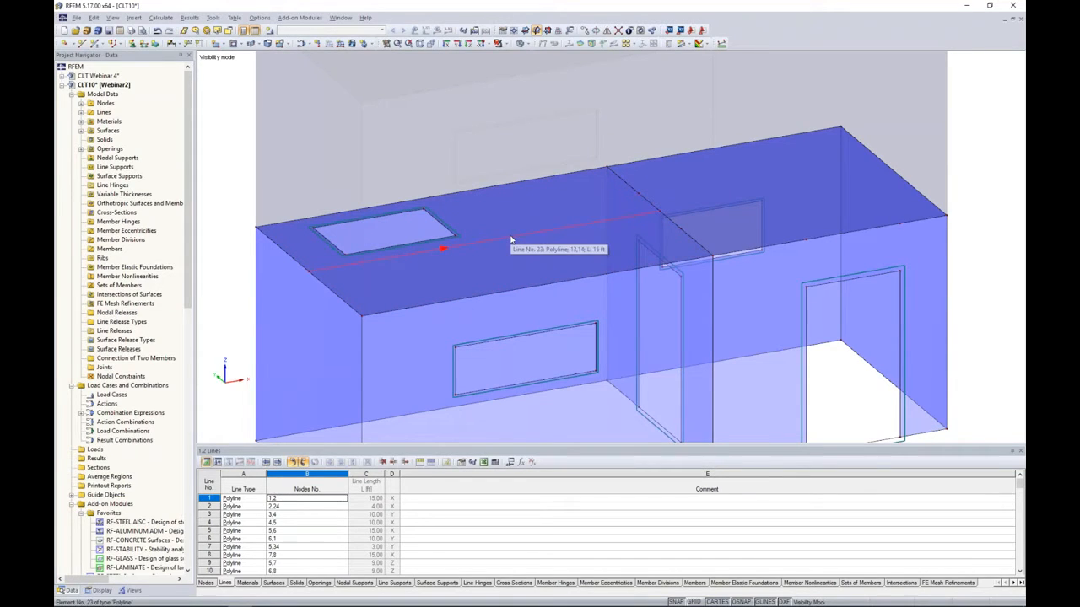
left_click(95, 44)
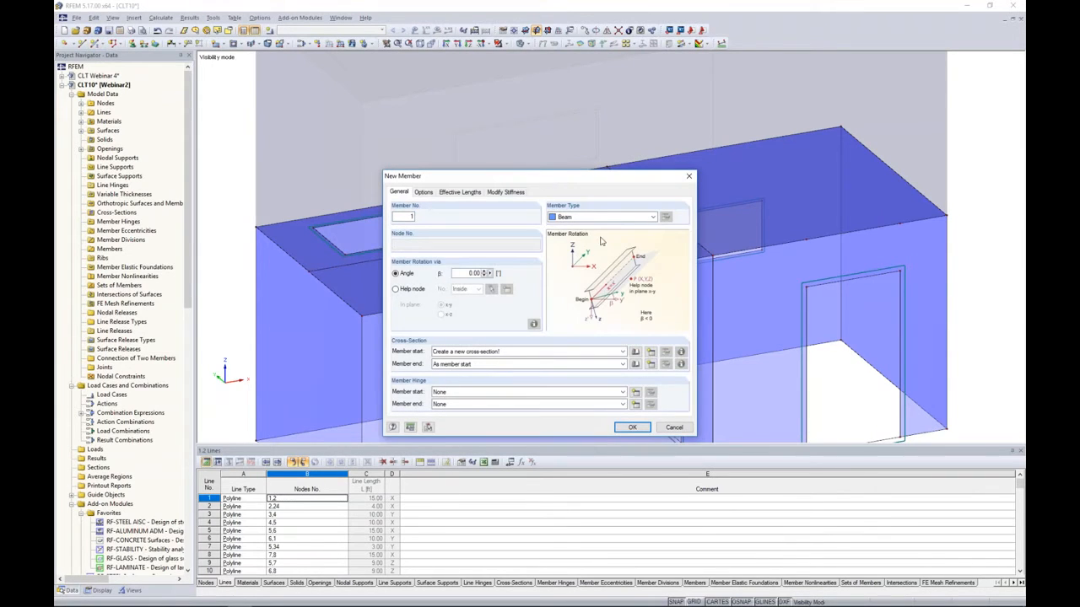
left_click(635, 351)
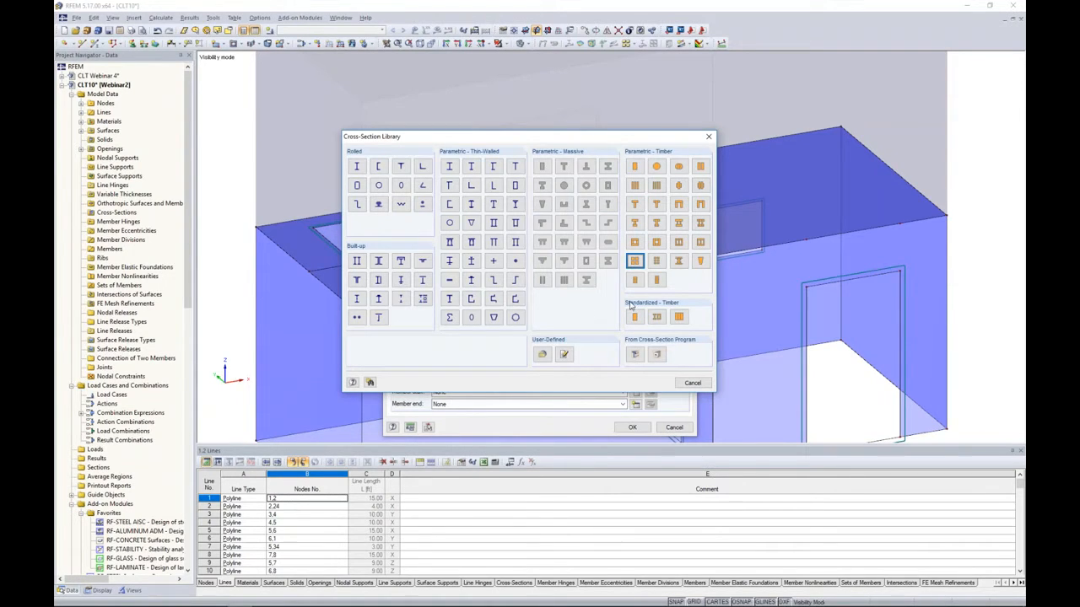
left_click(636, 167)
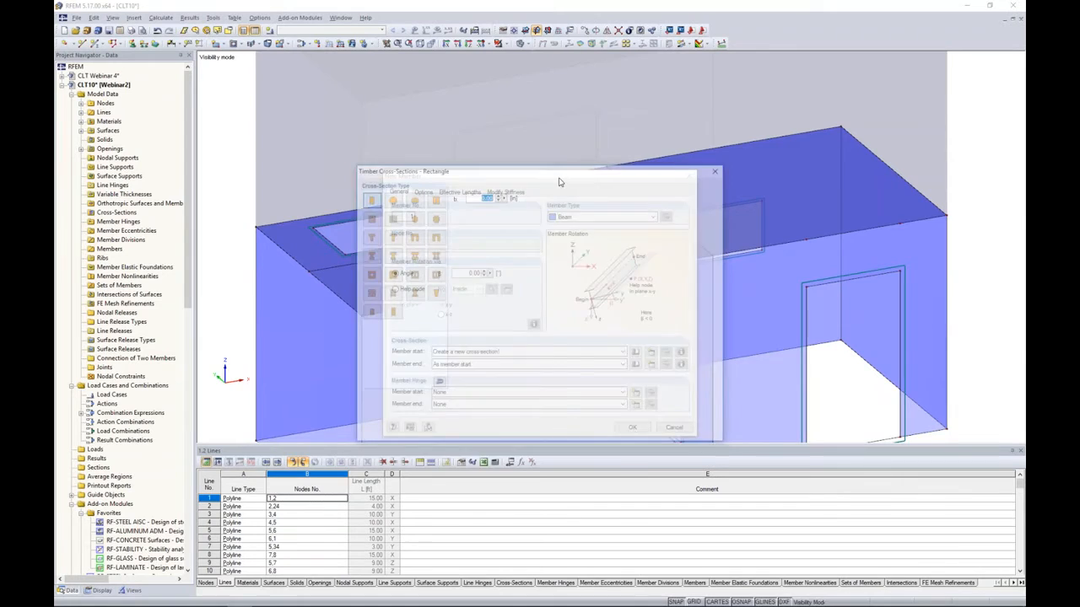
type("6")
key("Tab")
type("1")
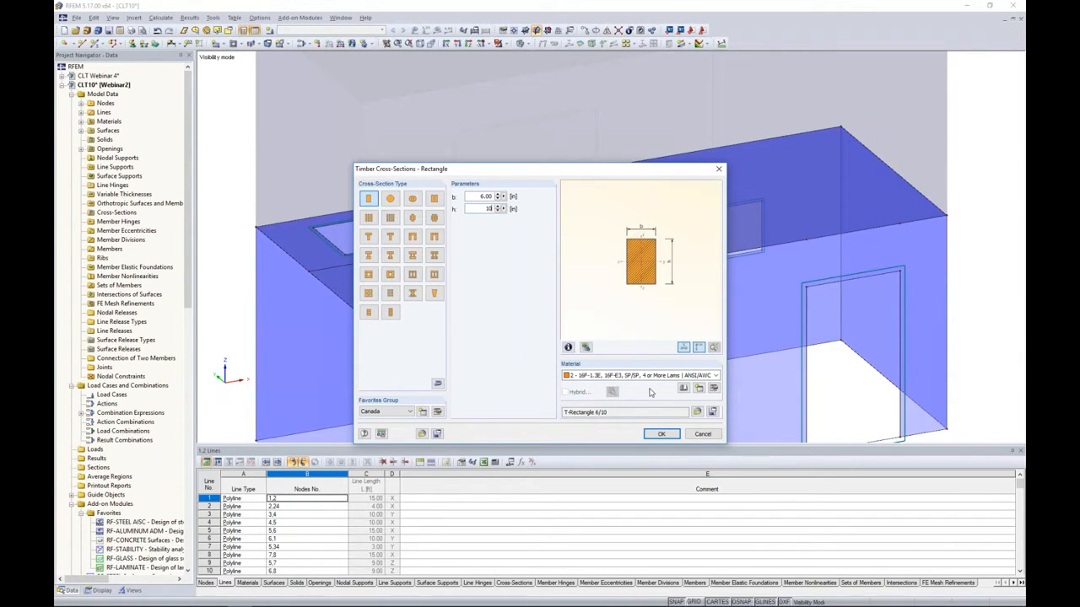
Step: Filter the section's material library to Wood (North America), ANSI/AWC NDS-2015, Table 5A structural glued laminated softwood timber stressed primarily in bending
left_click(683, 389)
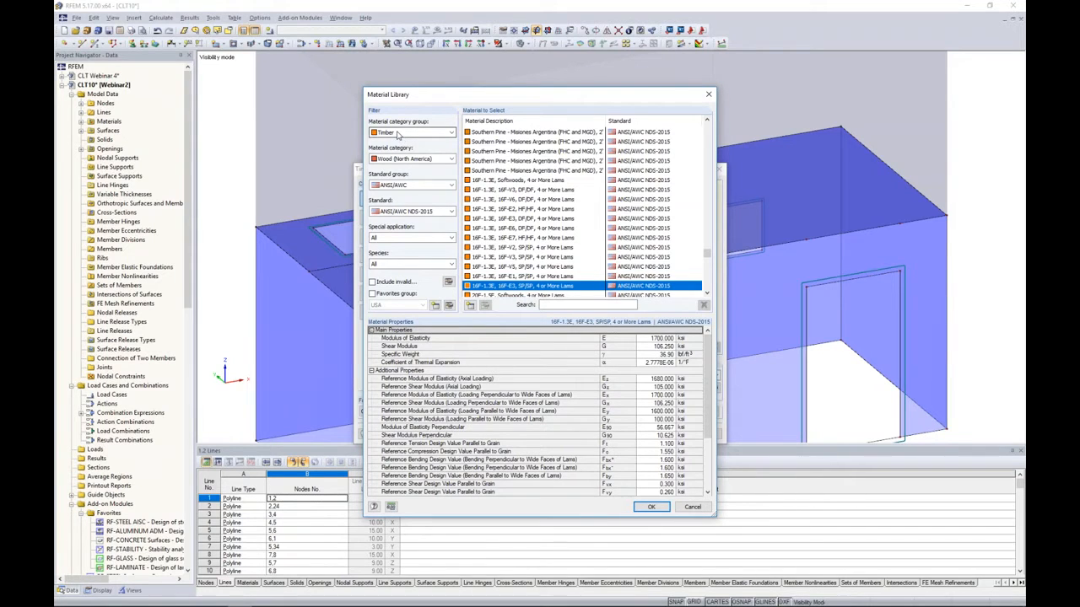
left_click(409, 159)
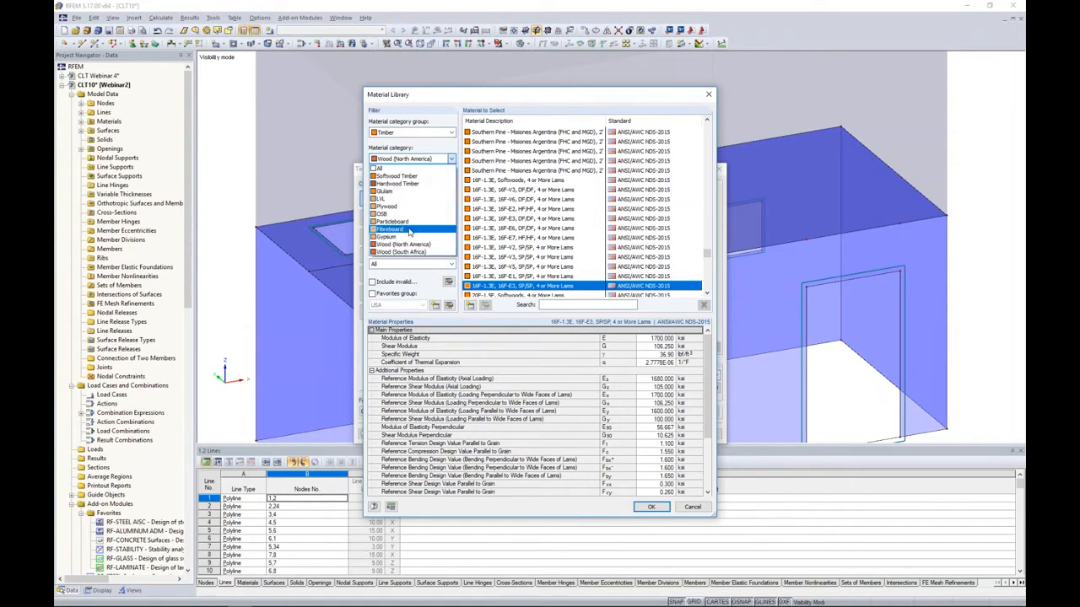
left_click(405, 244)
left_click(413, 186)
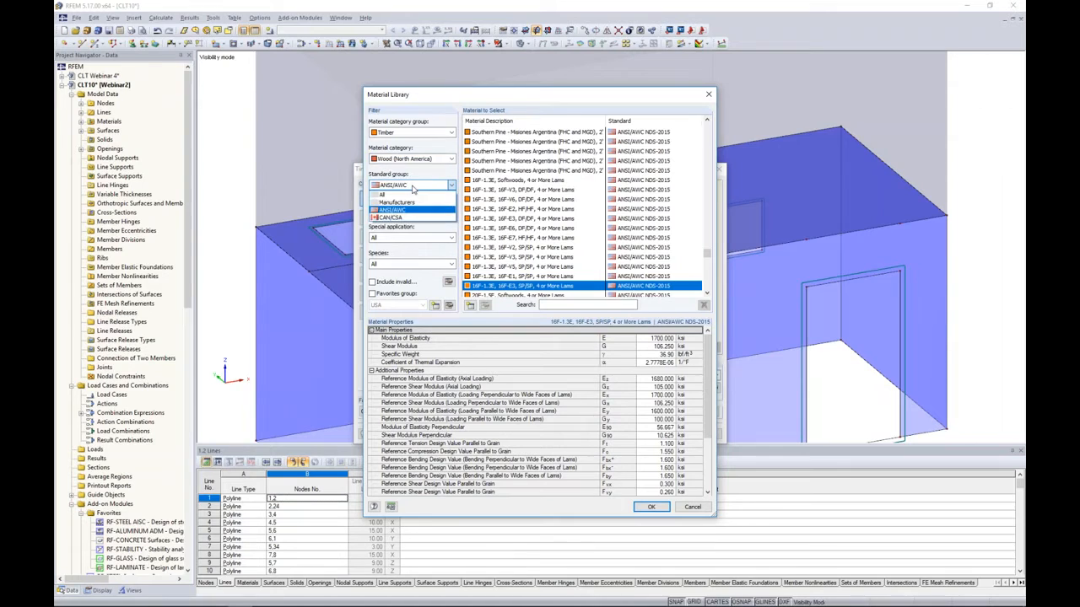
left_click(412, 226)
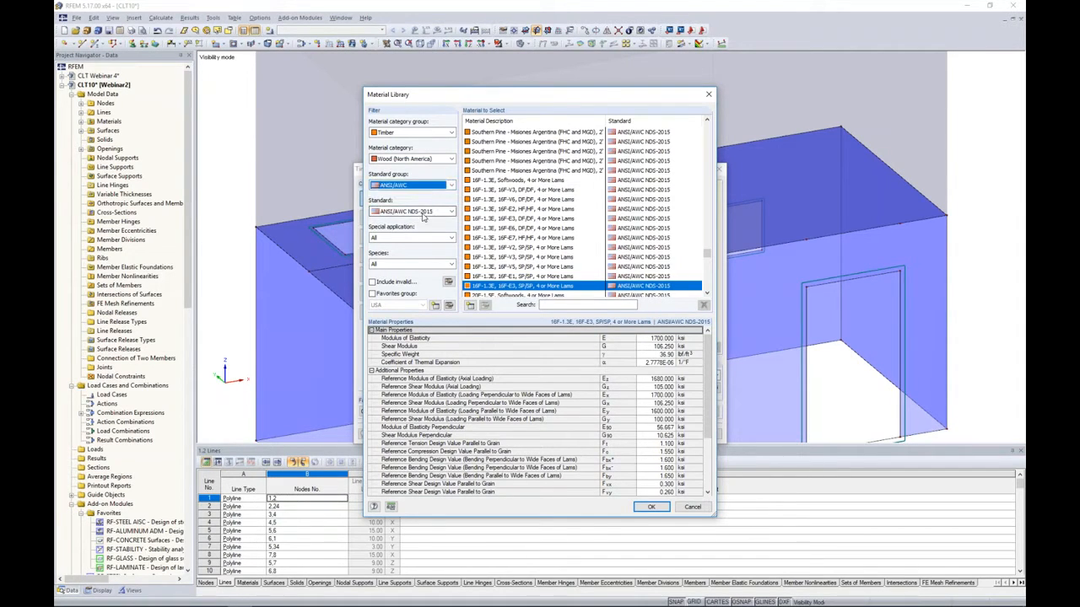
left_click_drag(707, 253, 718, 217)
left_click(453, 238)
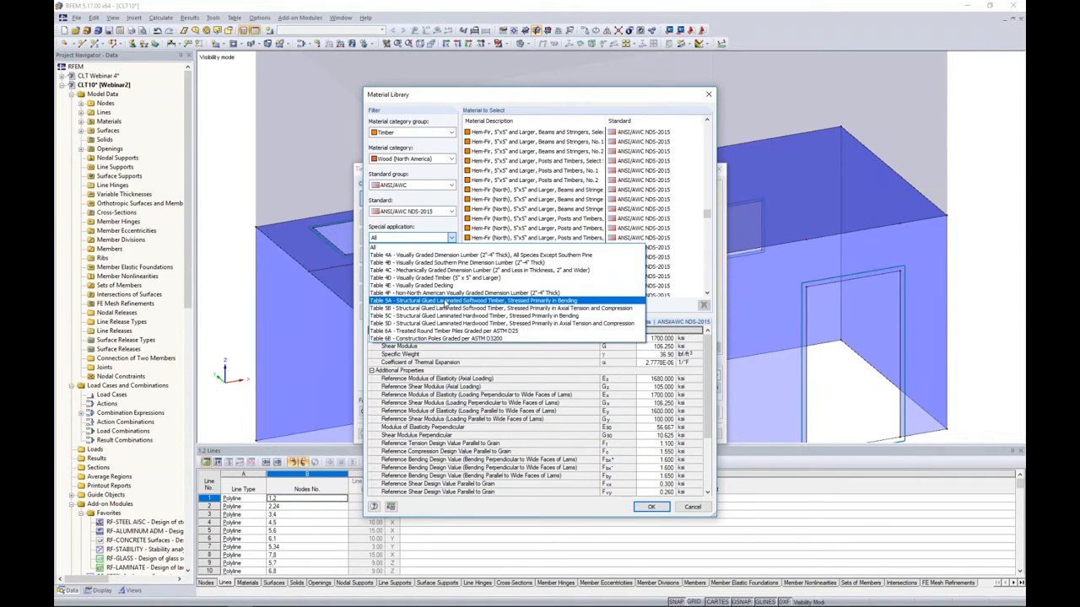
left_click(445, 302)
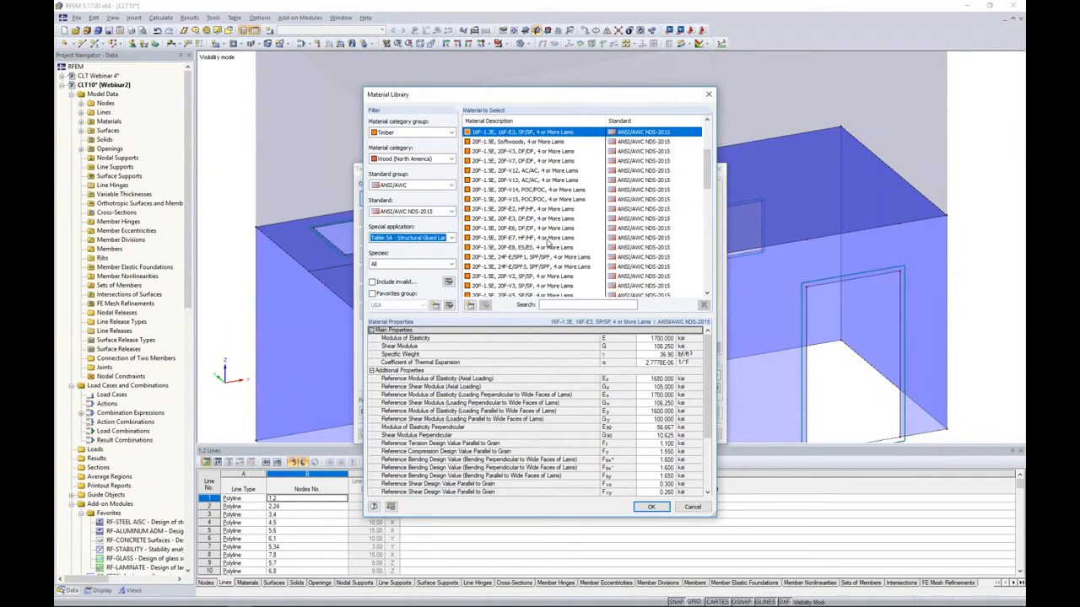
mouse_move(711, 183)
left_mouse_down()
mouse_move(710, 169)
mouse_move(710, 193)
mouse_move(710, 175)
left_mouse_up()
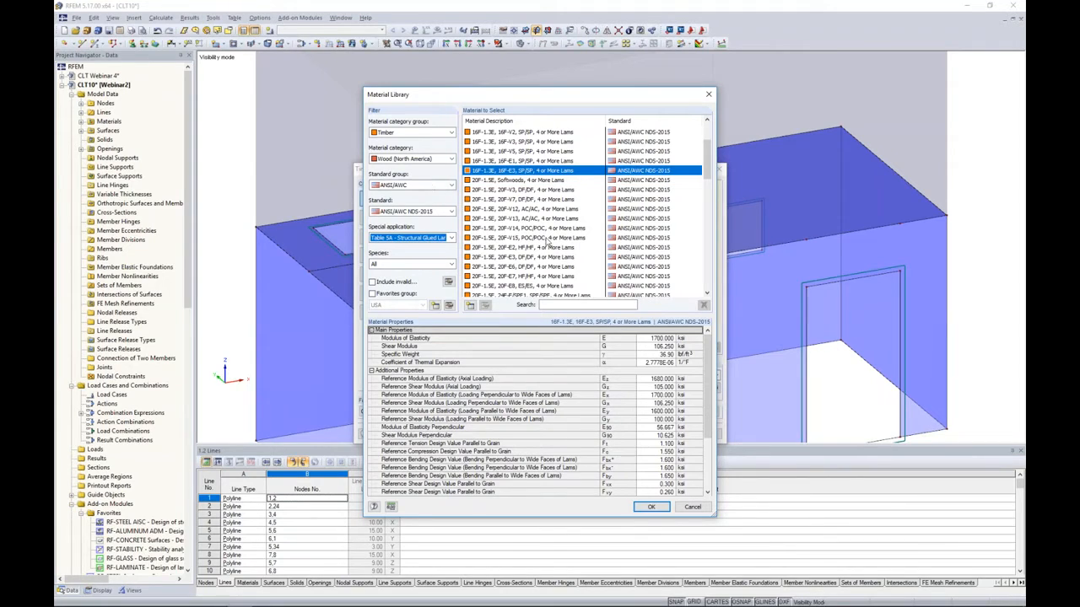
Step: Limit the materials to the USA favorites group and assign 16F-1.3E, 16F-E3, SP/SP, 4 or More Lams to the section
left_click(372, 293)
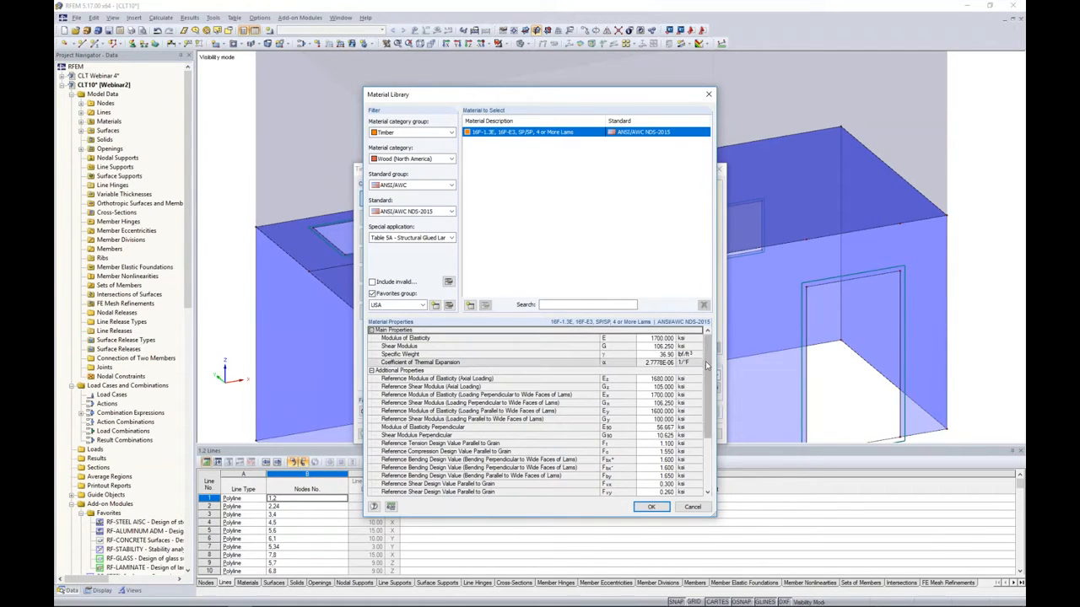
scroll(705, 360, "down", 3)
scroll(696, 363, "up", 3)
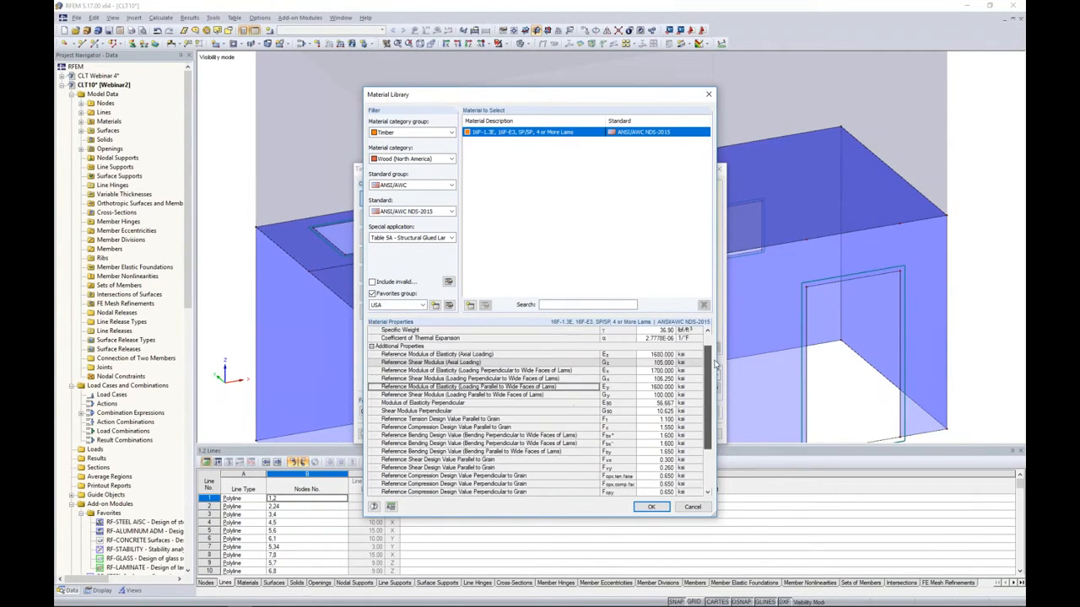
left_click(651, 506)
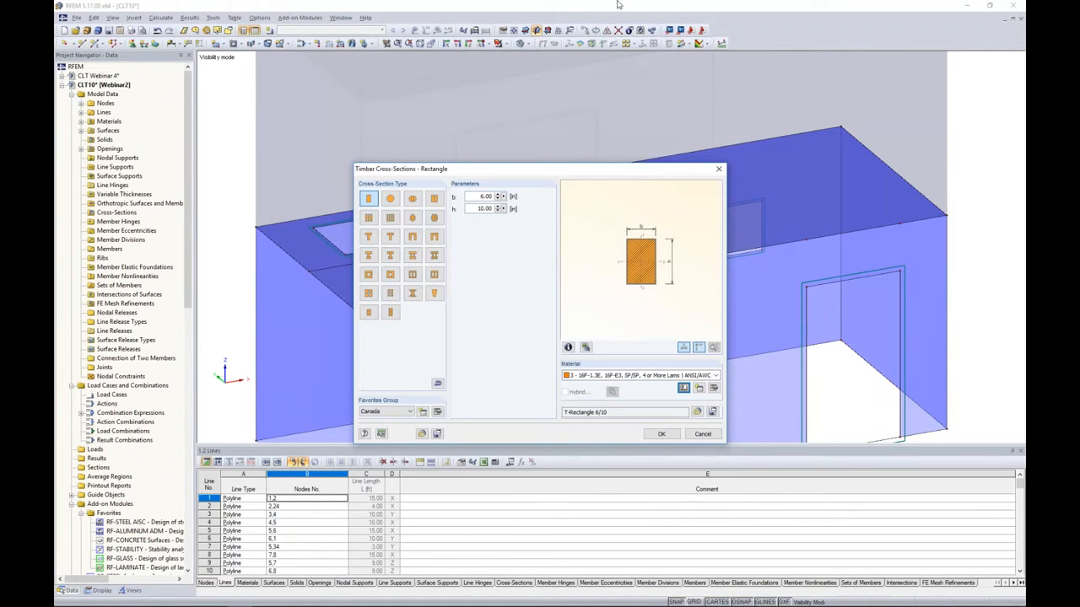
Step: Place the 6 x 10 in beam across the 15 ft bay's floor between its long edges' midpoints, 10 ft long
left_click(661, 434)
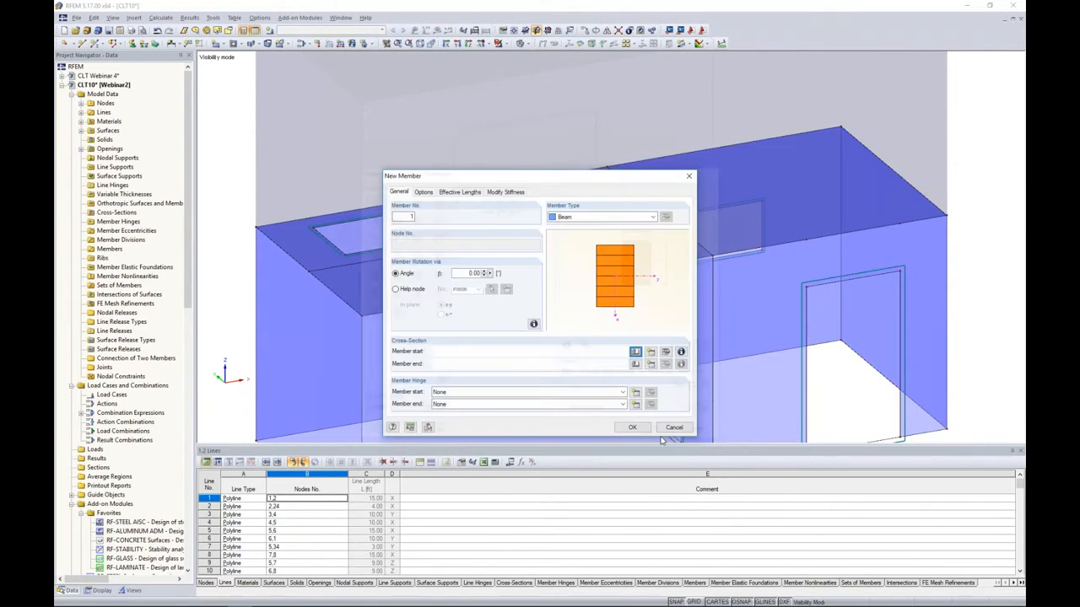
left_click(632, 427)
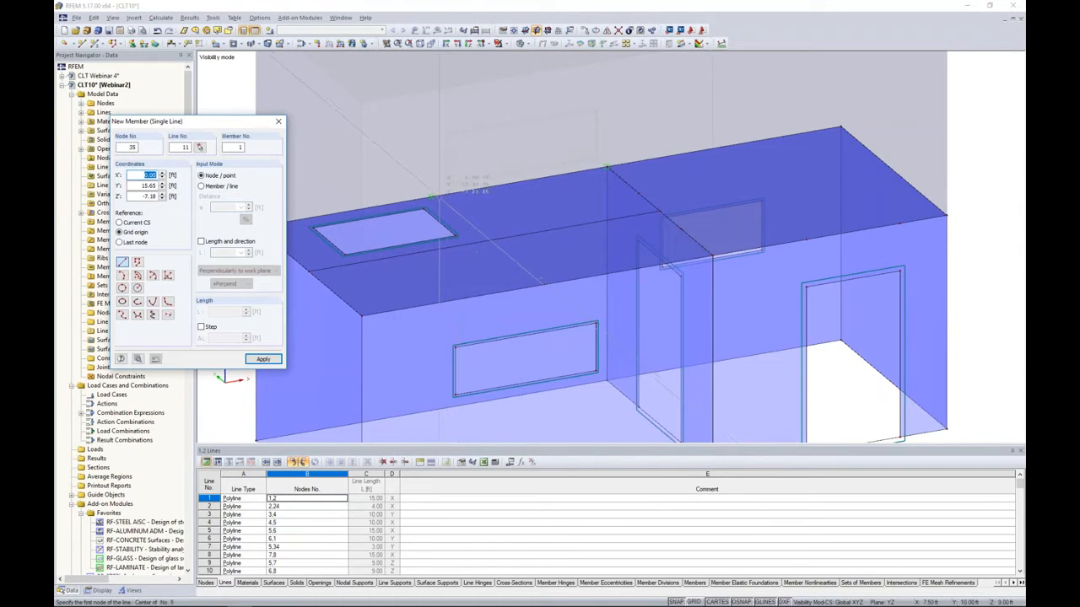
left_click(430, 197)
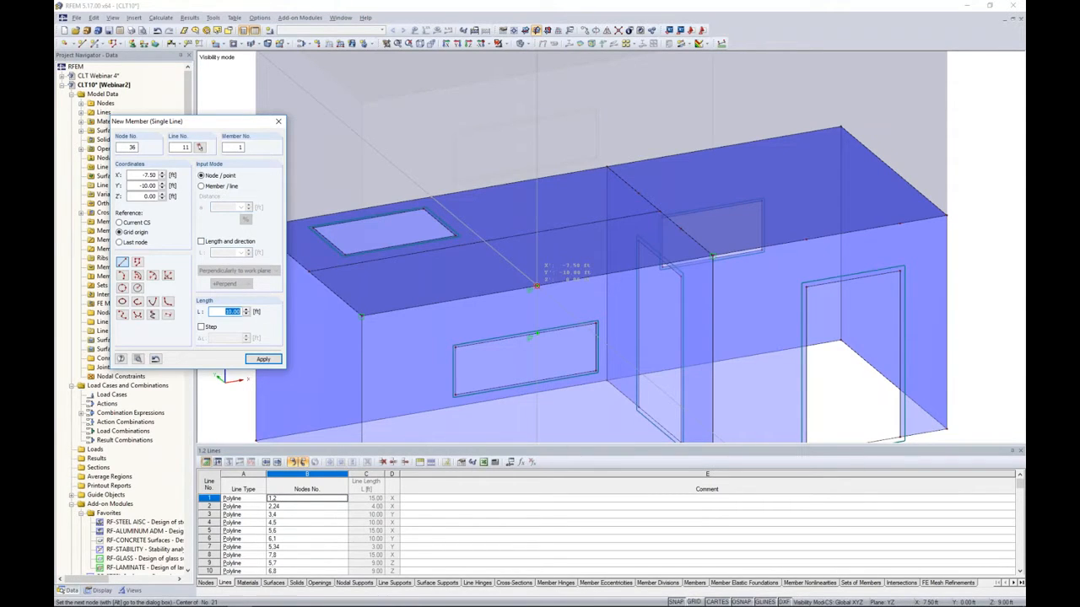
left_click(536, 285)
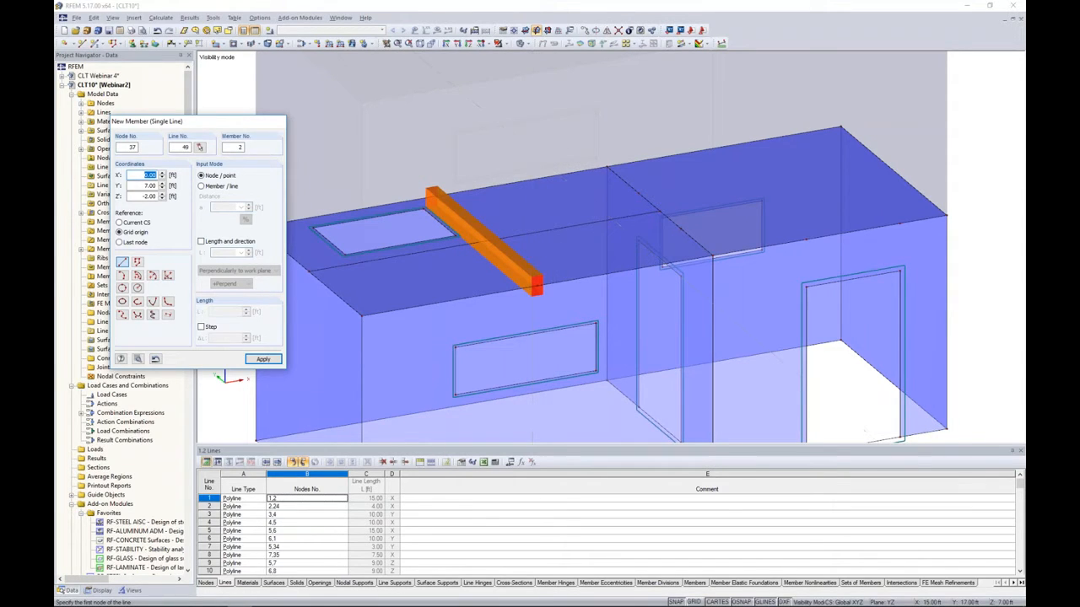
key("Escape")
Step: Show the lower storey with its new beam in the wireframe display
middle_click_drag(572, 240, 570, 202, "ctrl")
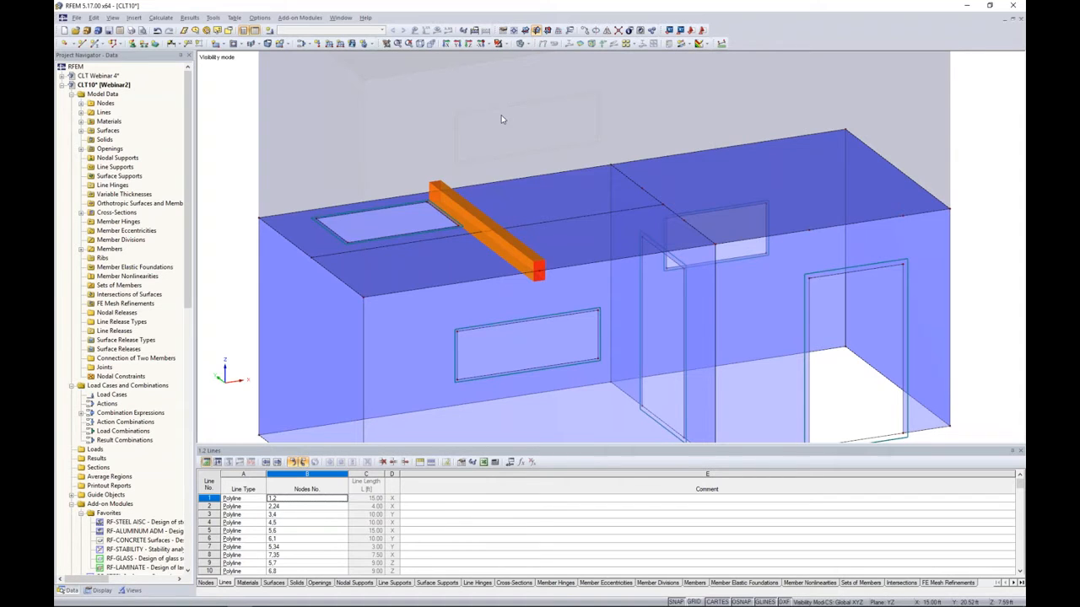
left_click(528, 47)
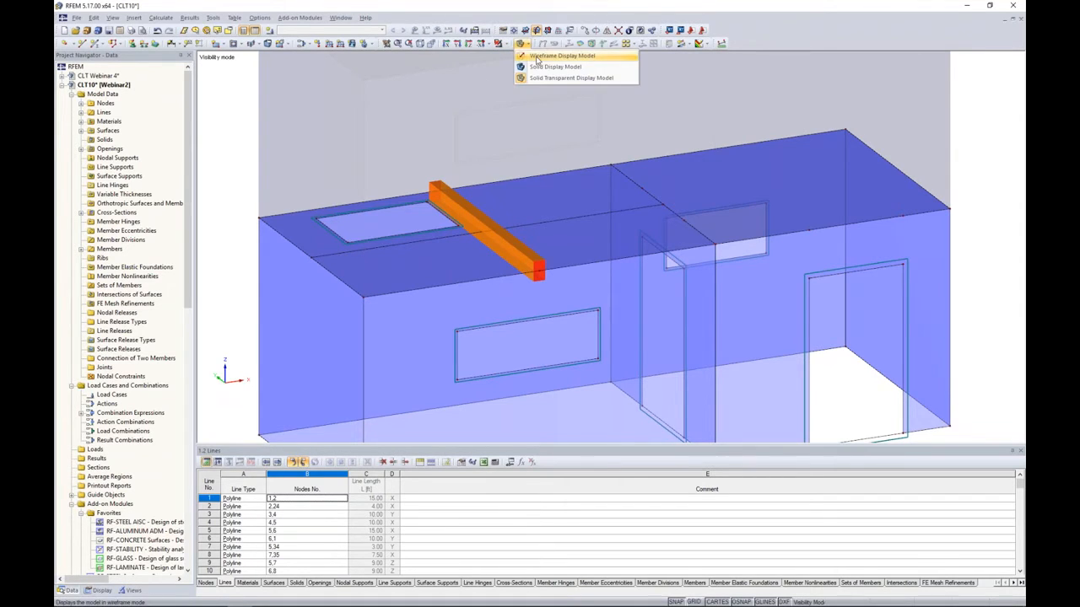
left_click(531, 63)
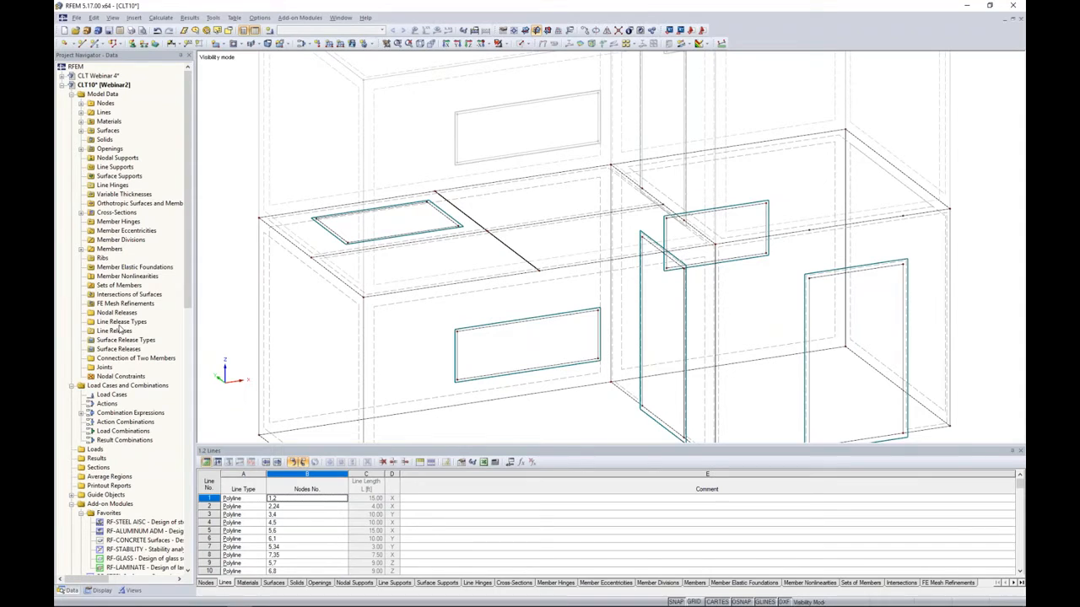
Step: Start a new line release on line 11, the beam's segment beside the floor opening
left_click(135, 17)
mouse_move(141, 30)
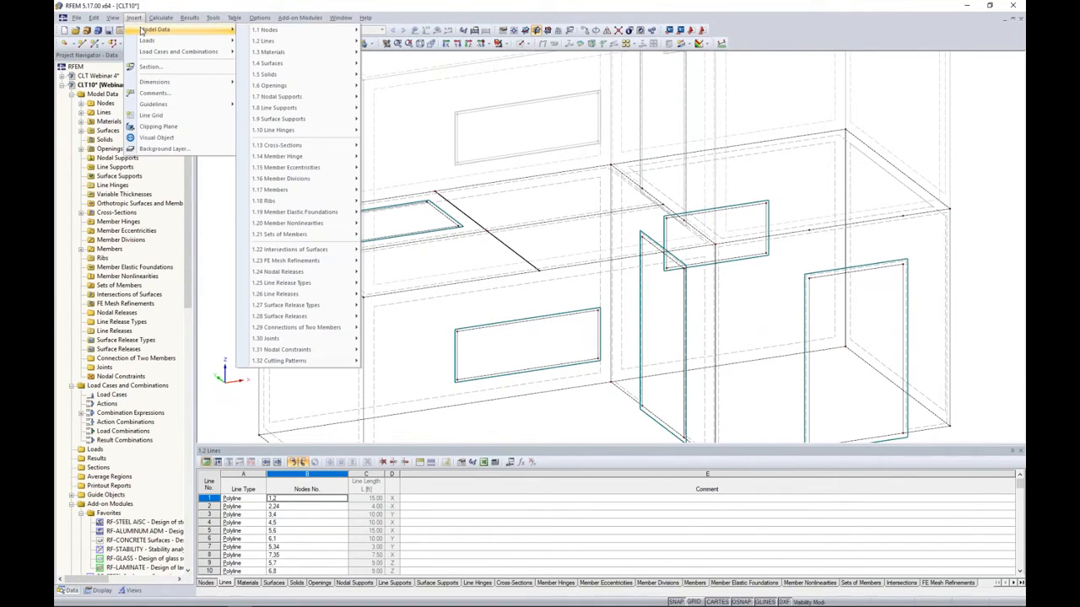
mouse_move(287, 284)
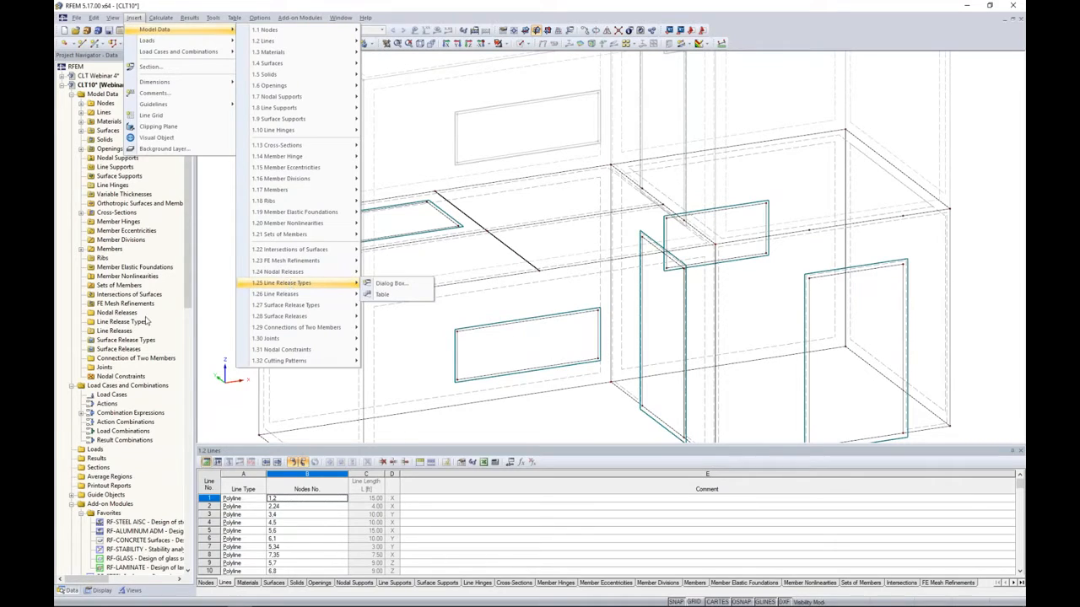
left_click(122, 331)
right_click(122, 333)
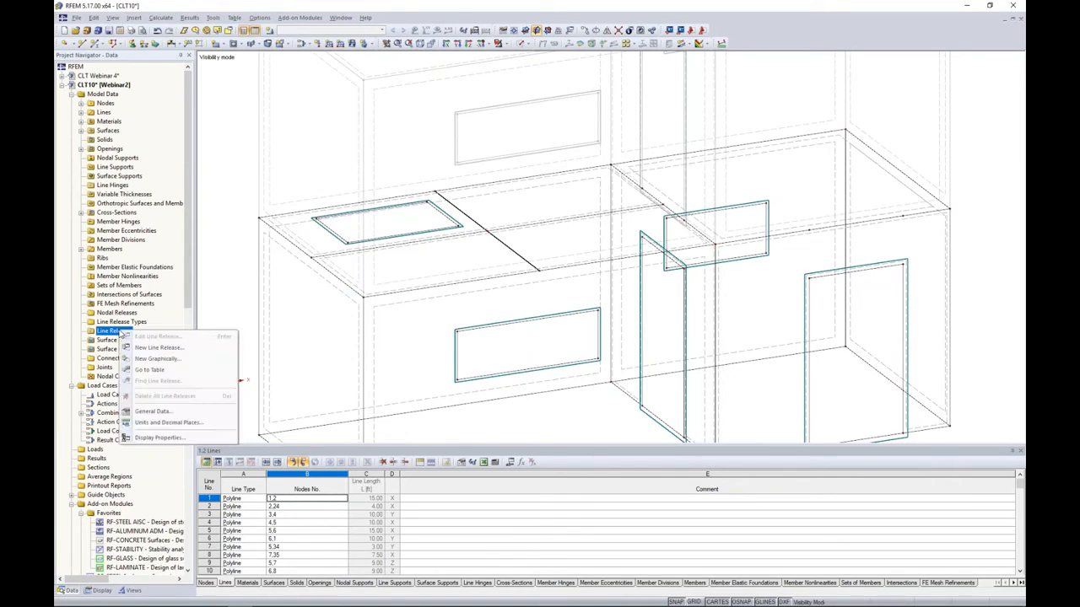
left_click(157, 349)
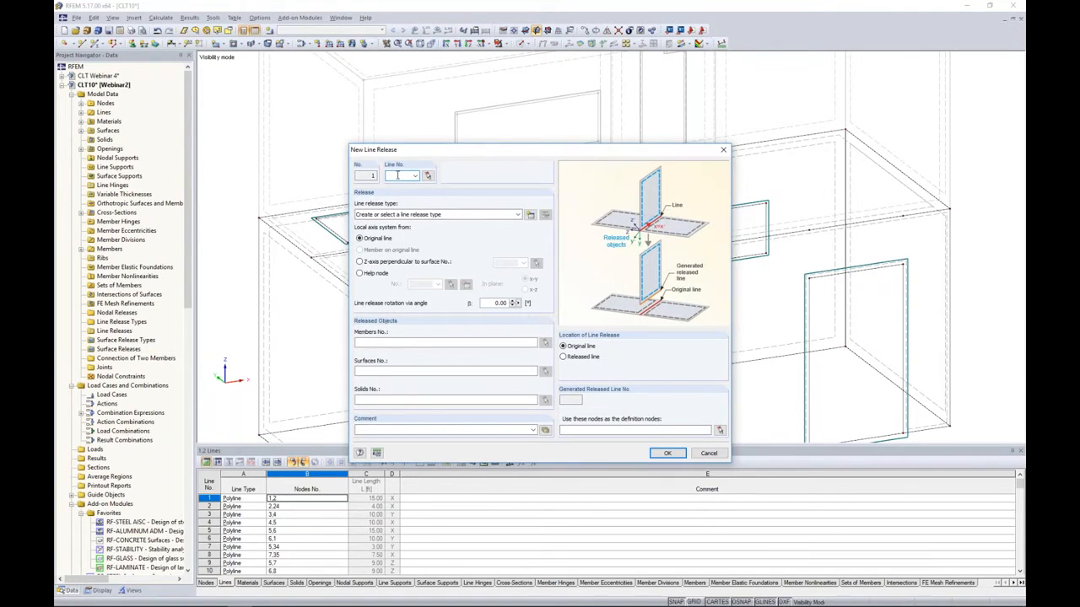
left_click(428, 177)
left_click(496, 230)
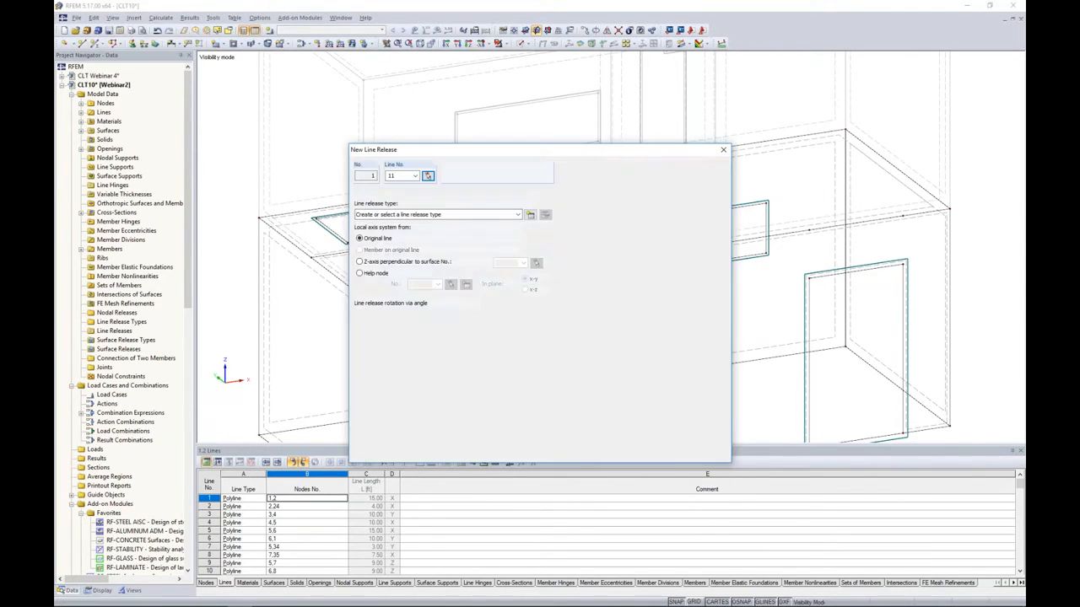
left_click_drag(475, 150, 470, 173)
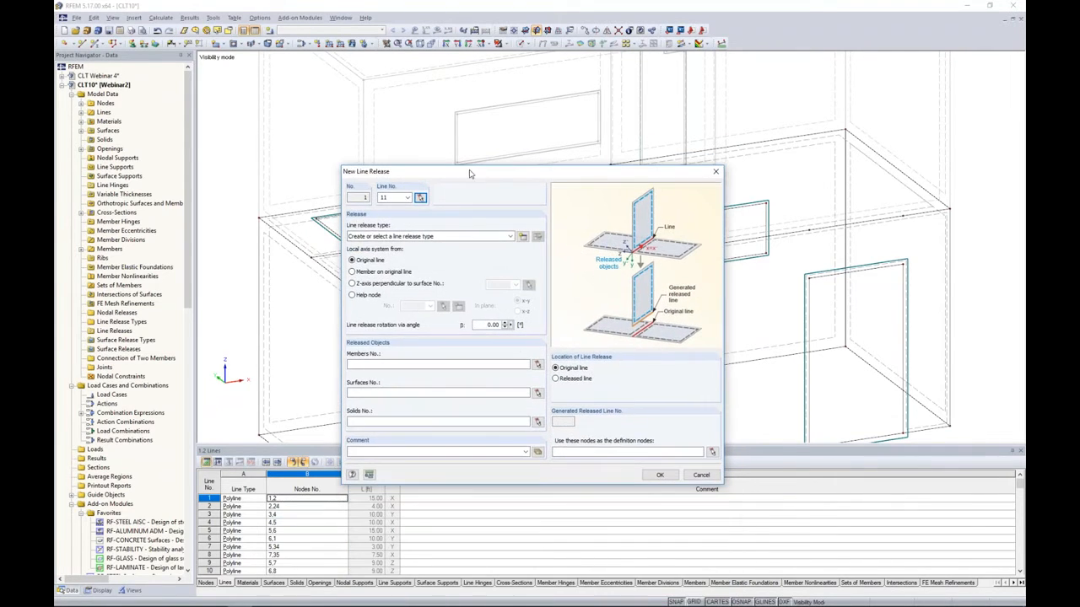
Step: Create a line release type that frees only the rotation φx, with a spring constant of 0.000
left_click(523, 238)
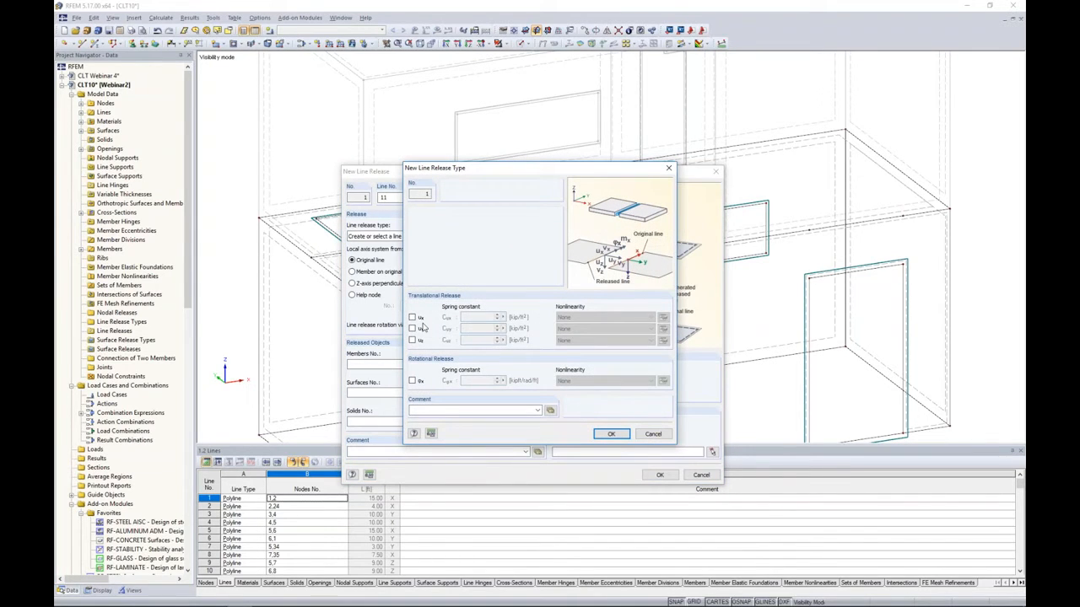
left_click(411, 381)
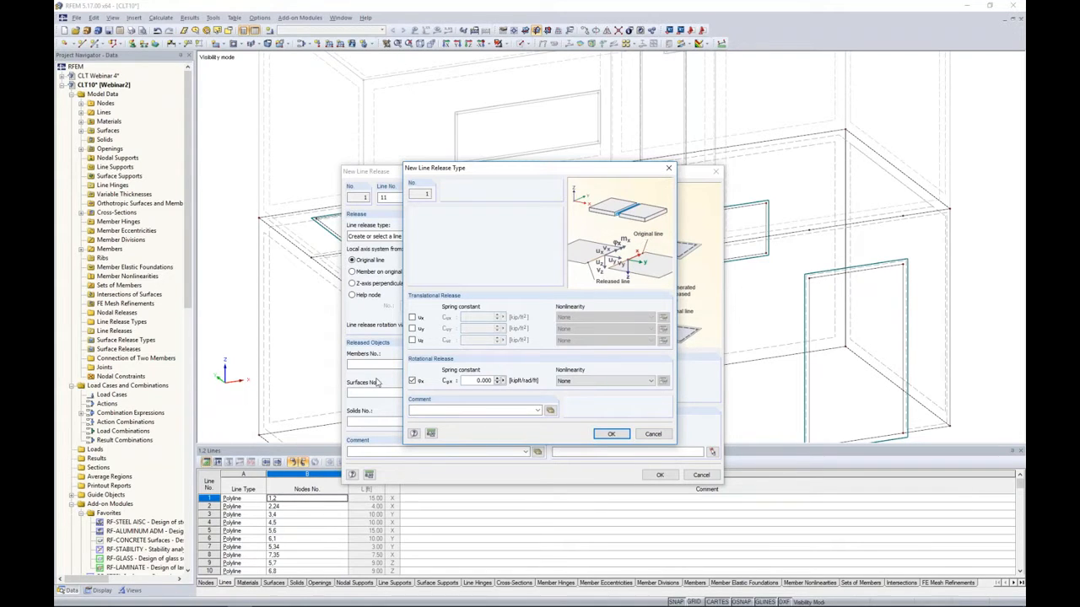
left_click(609, 434)
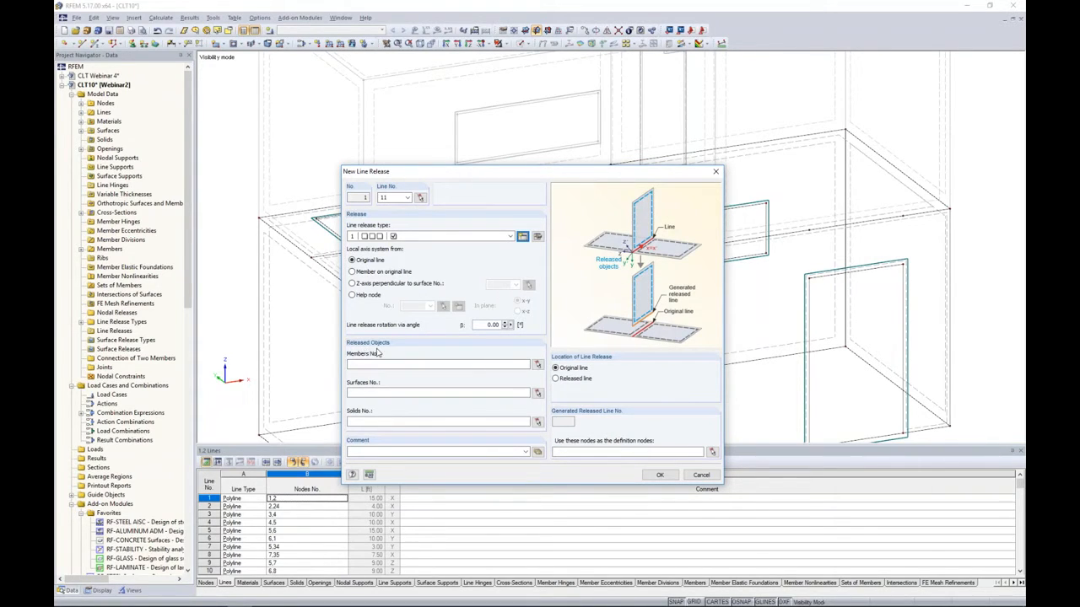
Step: Assign floor surface 9 as the released object and create the line release
left_click(538, 393)
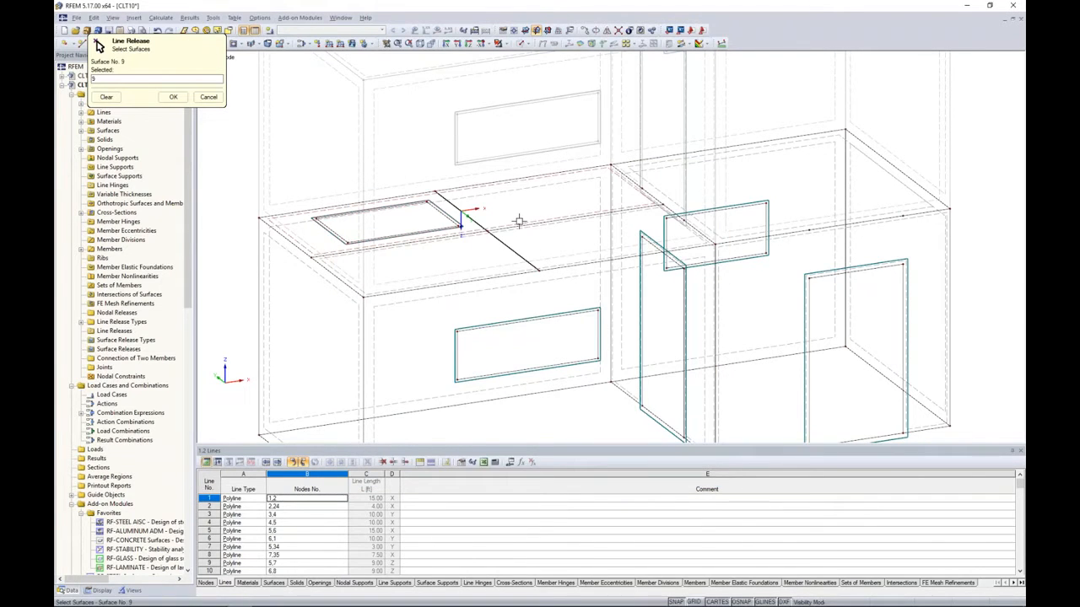
left_click(173, 96)
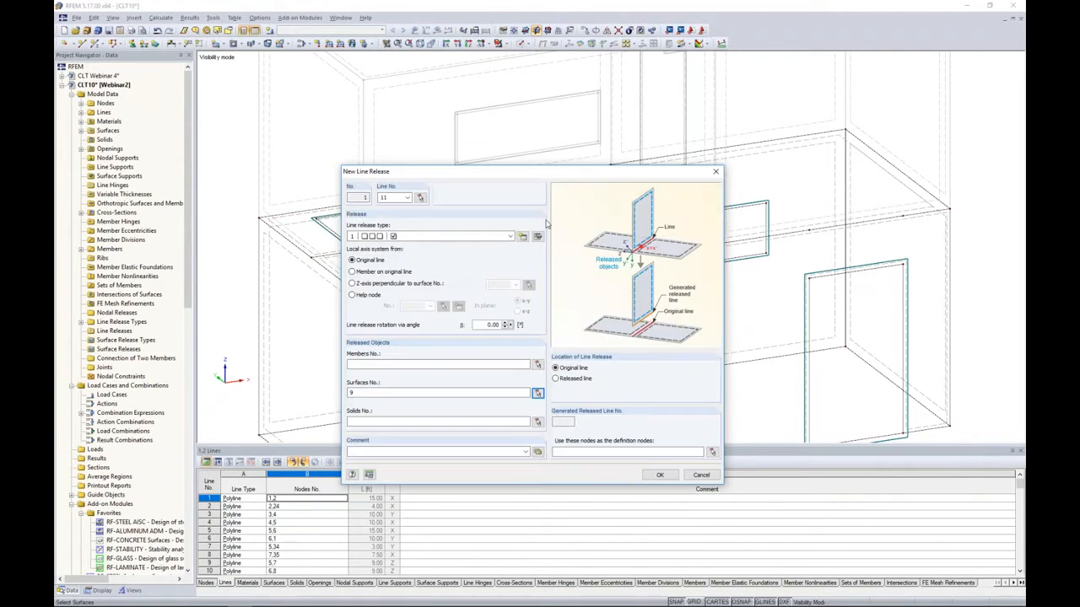
left_click(660, 476)
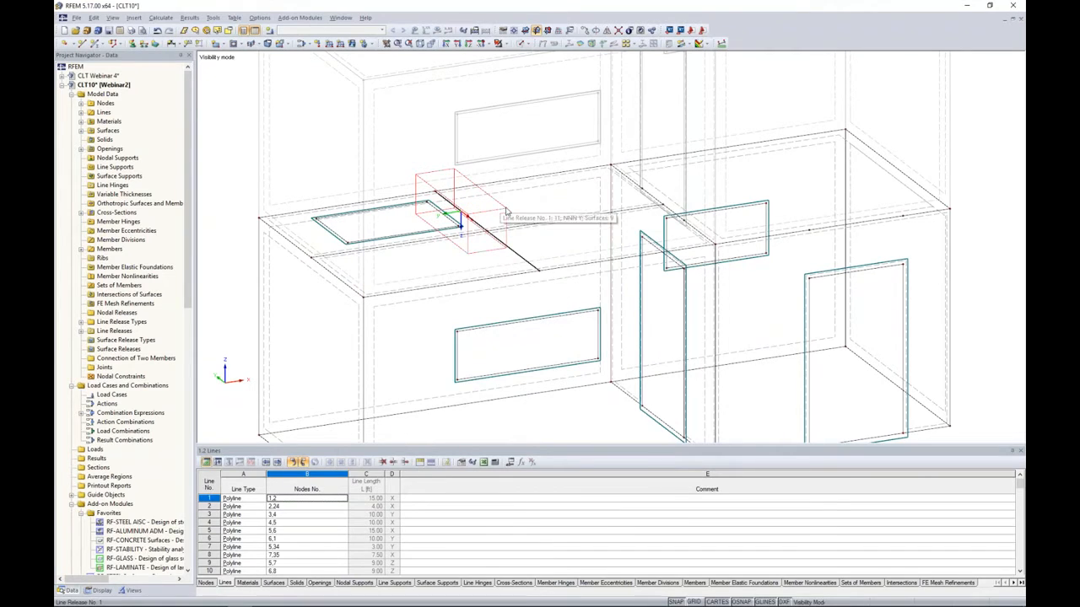
Step: Add a second line release on beam line 50 with release type 1, releasing floor surface 10
middle_click_drag(469, 212, 527, 214, "ctrl")
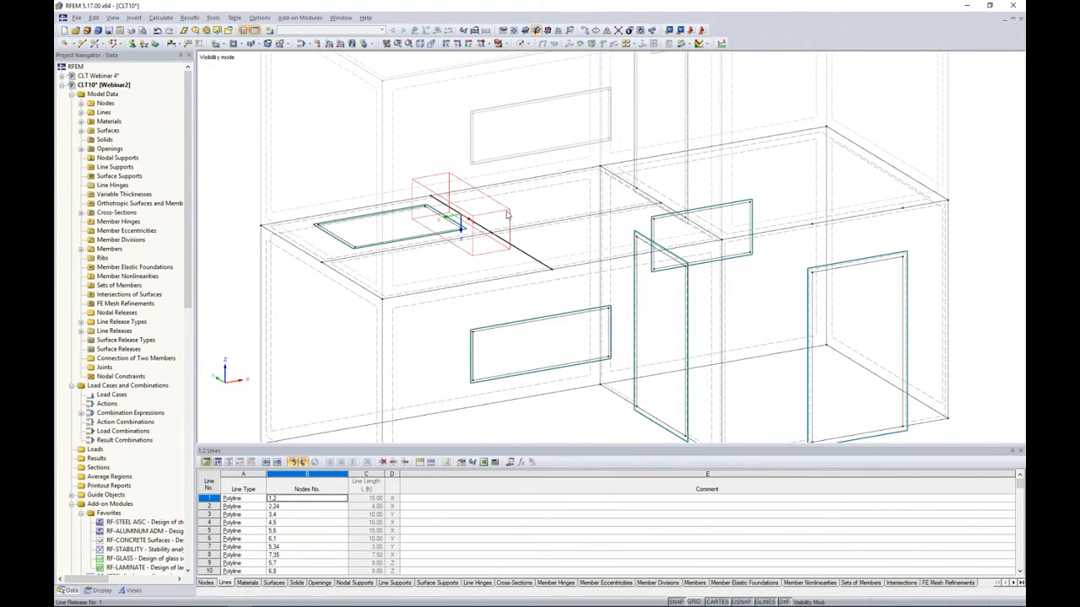
right_click(527, 211)
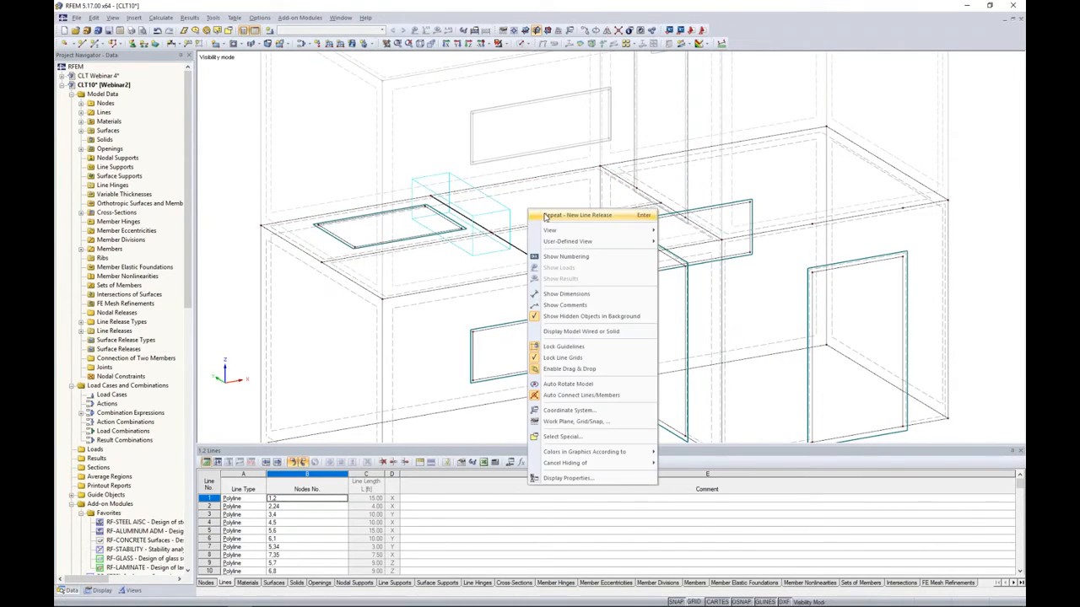
left_click(546, 217)
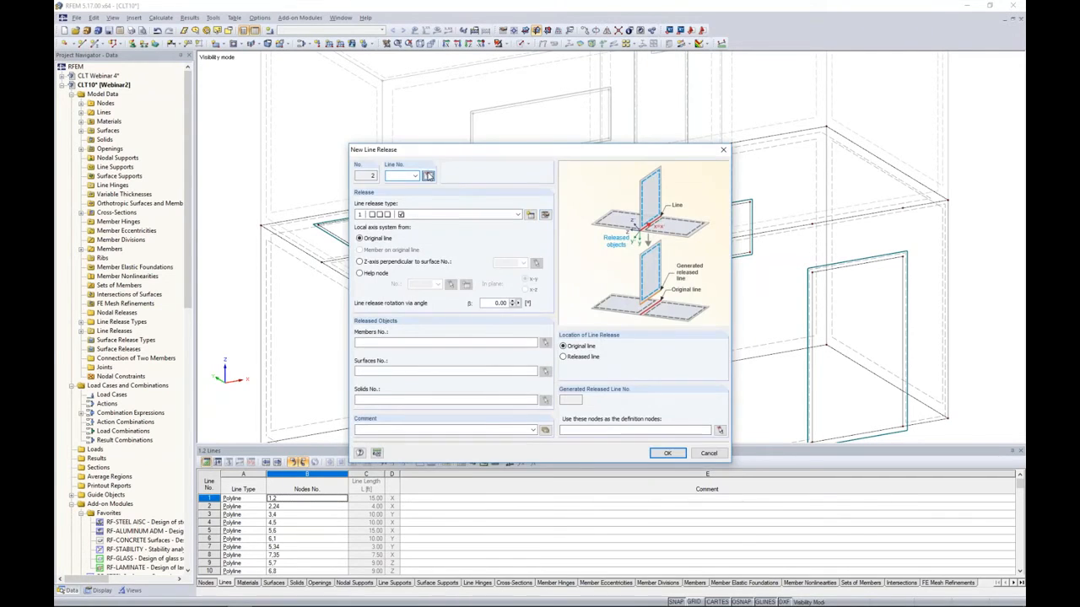
left_click(428, 175)
left_click(513, 248)
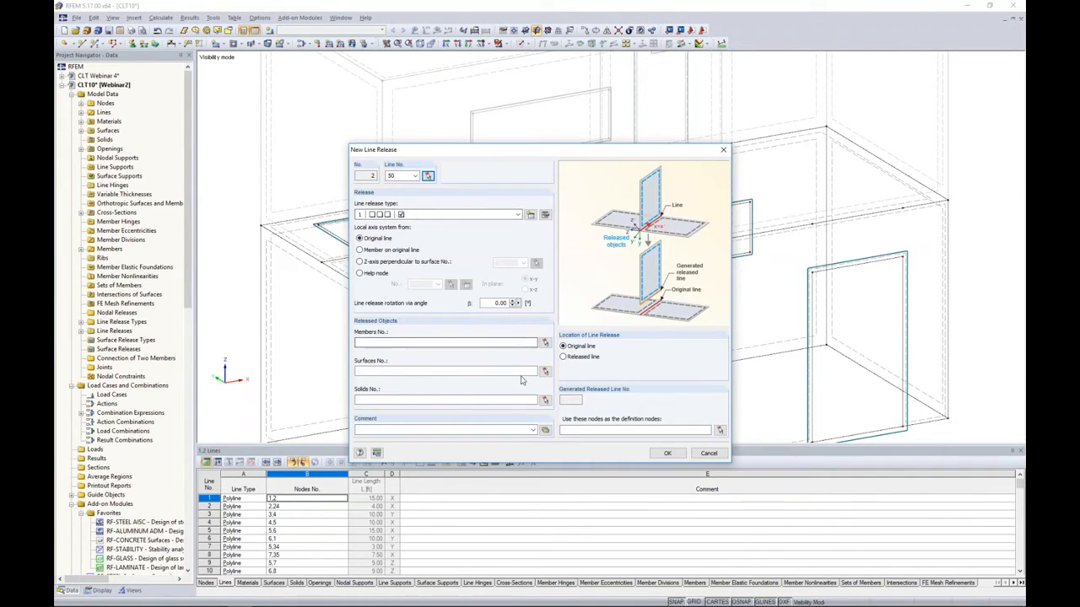
left_click(545, 372)
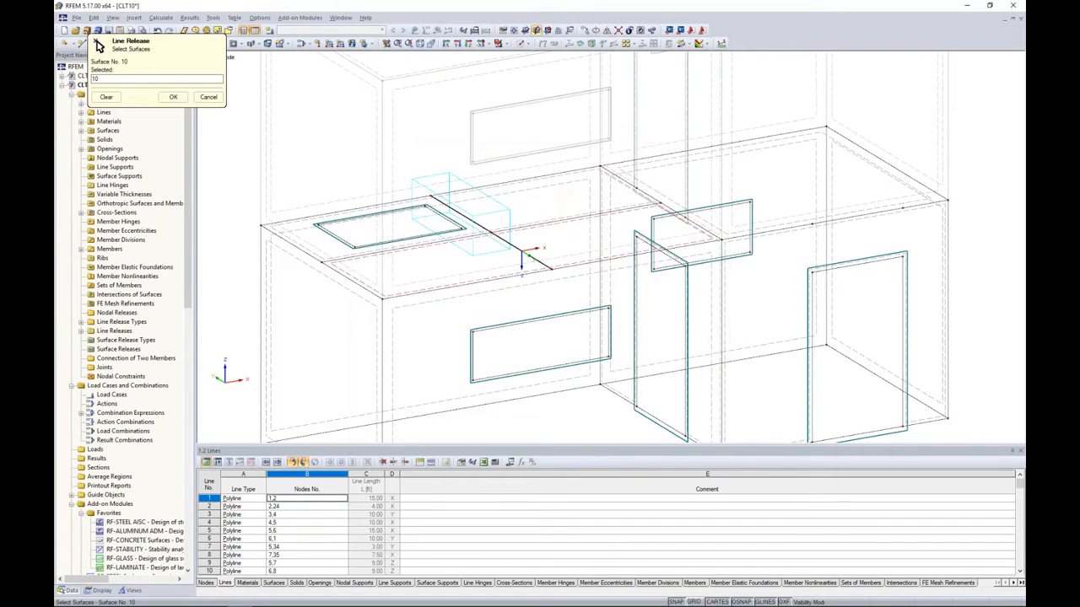
left_click(173, 96)
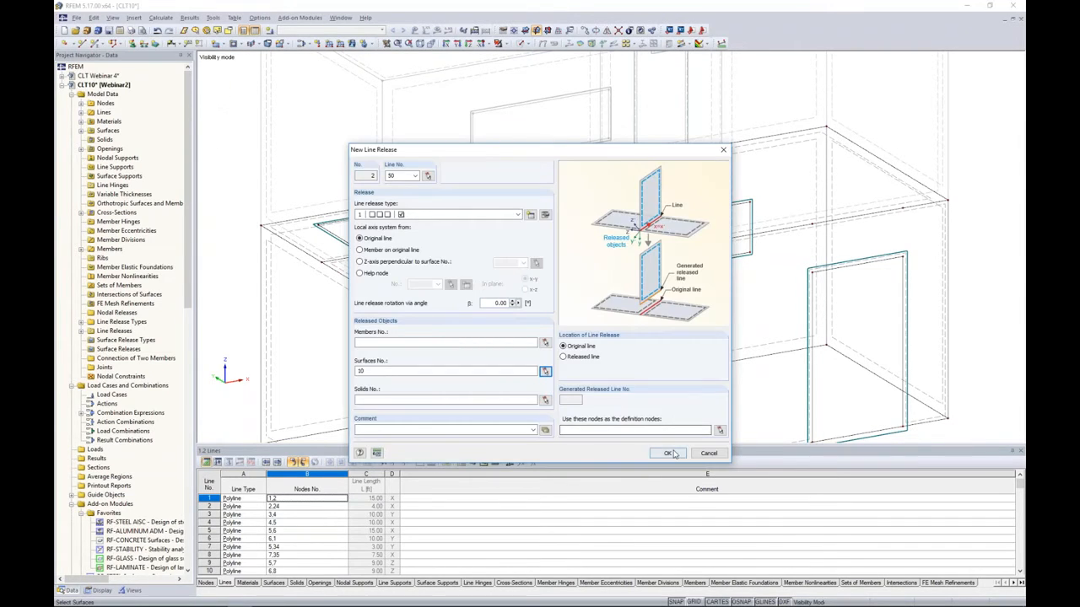
left_click(667, 454)
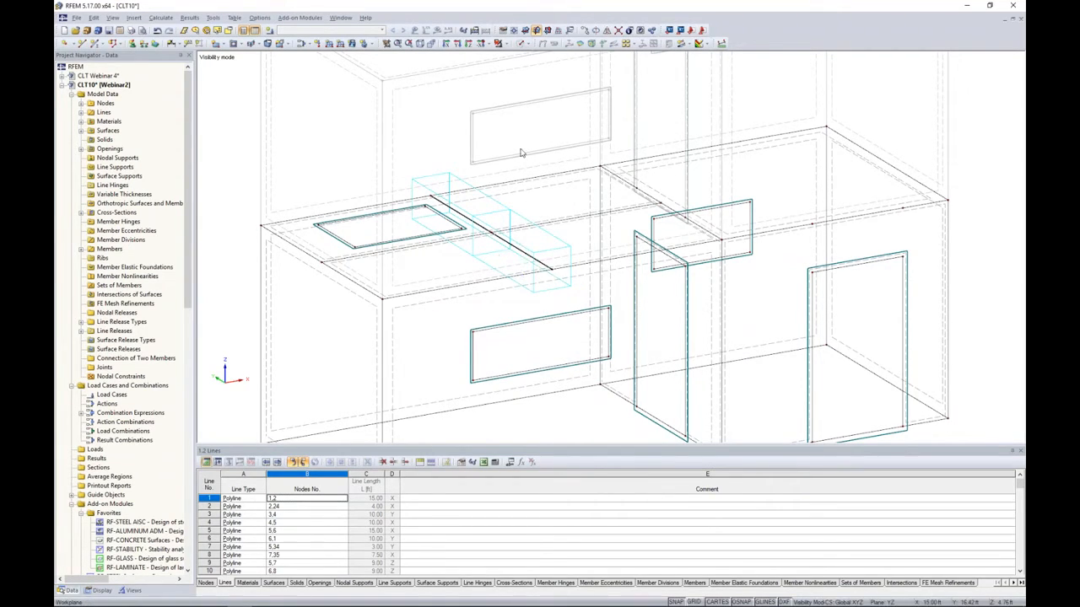
Step: Show the model in the transparent solid display and examine how the beam sits relative to the floor
left_click(522, 43)
left_click(537, 78)
middle_click_drag(572, 201, 544, 140, "ctrl")
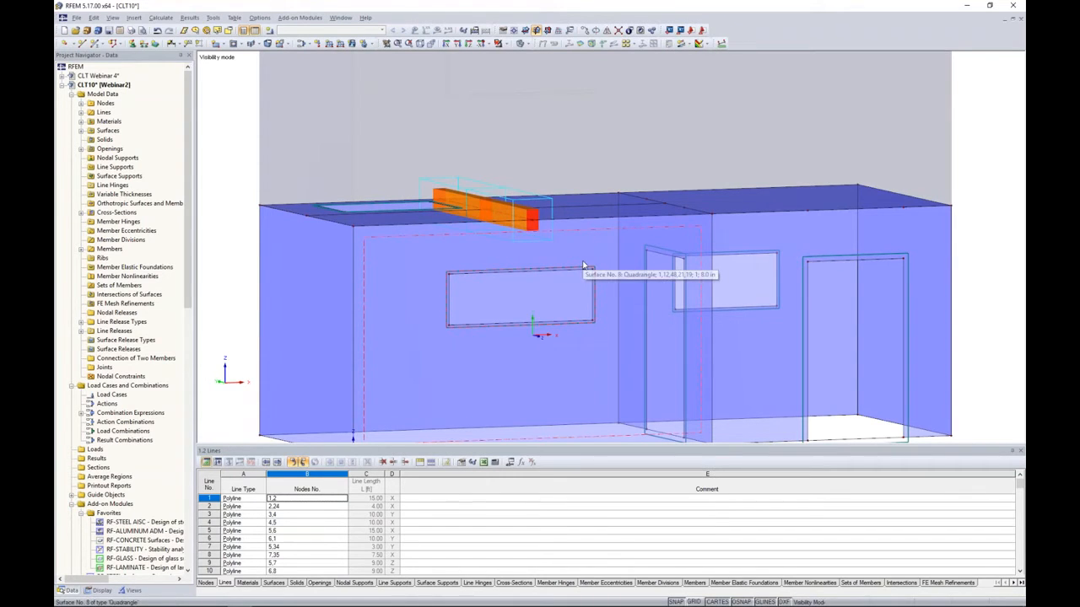
middle_click_drag(582, 266, 582, 304, "ctrl")
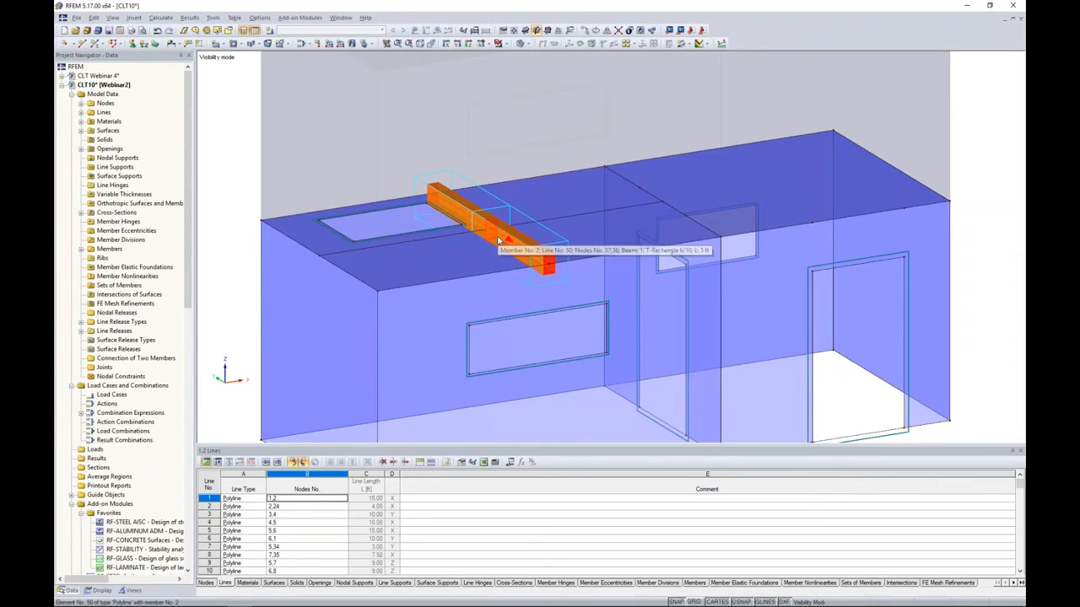
middle_click_drag(550, 206, 582, 206, "ctrl")
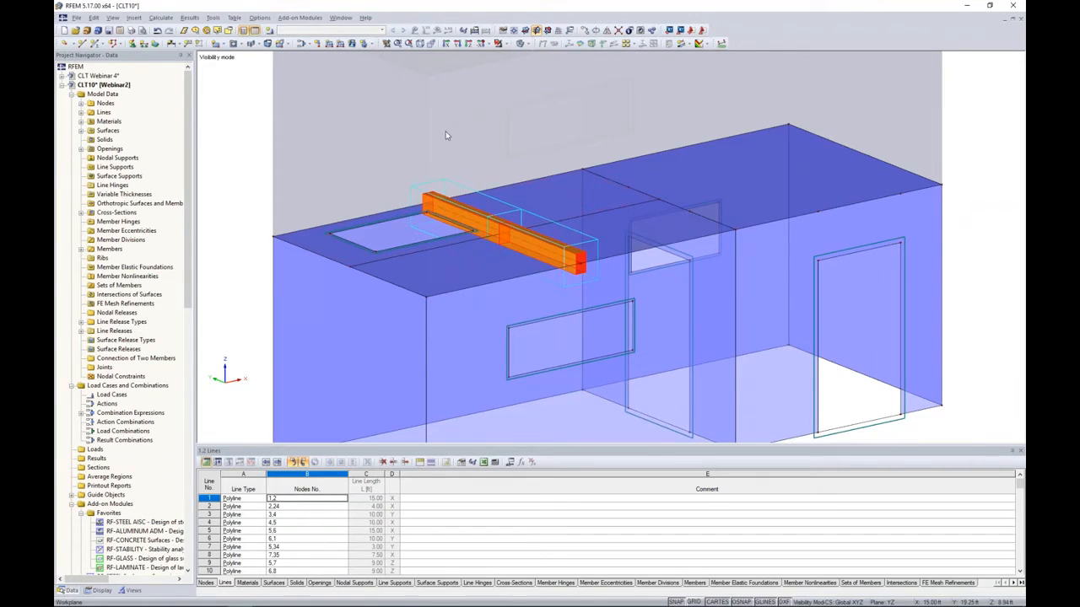
Step: Start a new member eccentricity for beam members 1 and 2, with the cross-section aligned at its top centre
double_click(478, 226)
left_click_drag(451, 187, 440, 149)
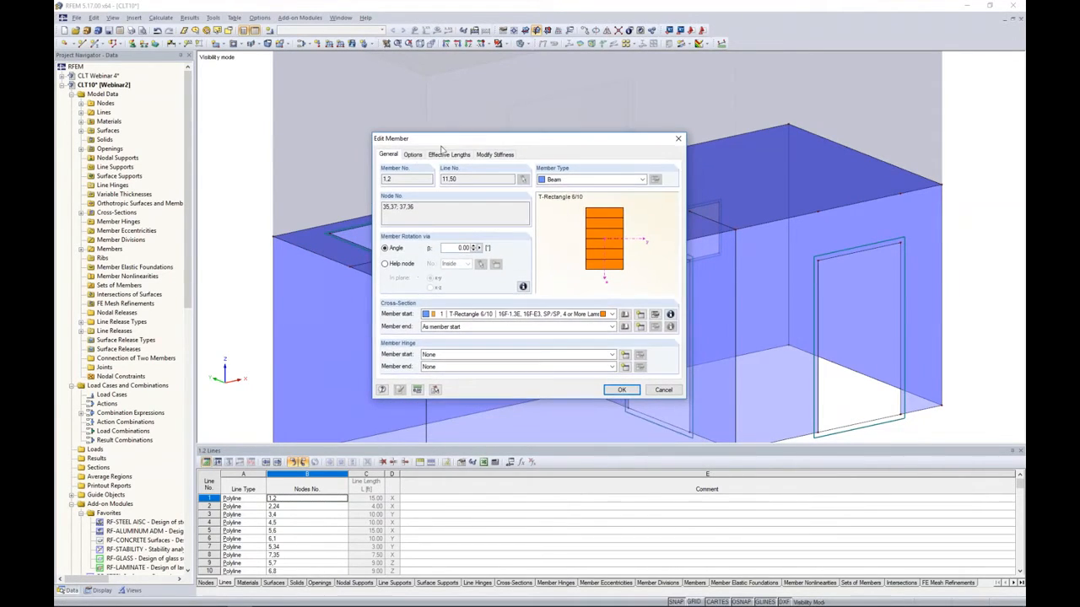
left_click(413, 155)
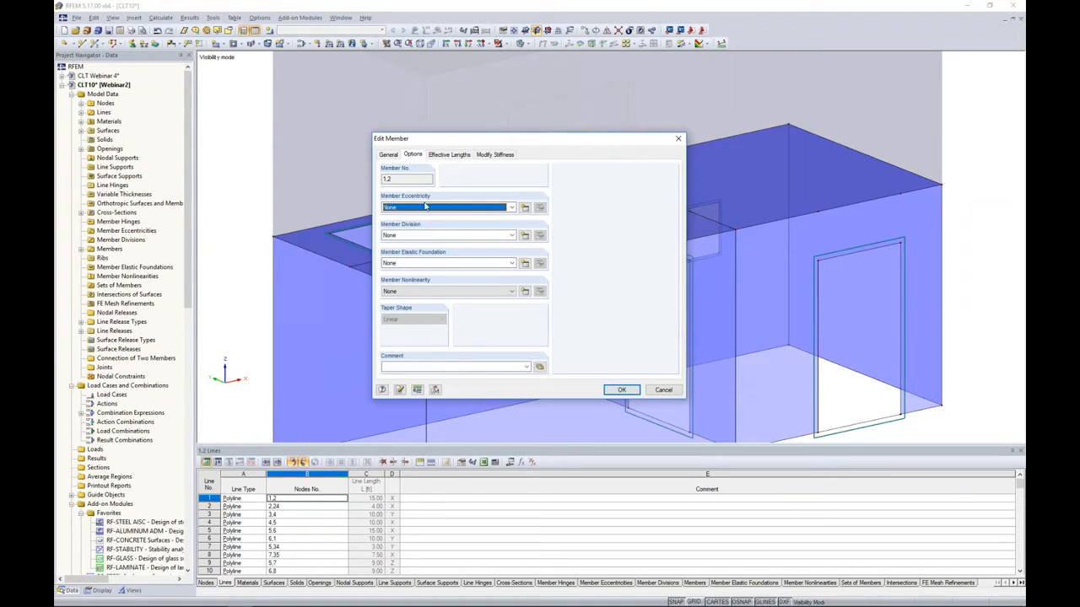
left_click(524, 208)
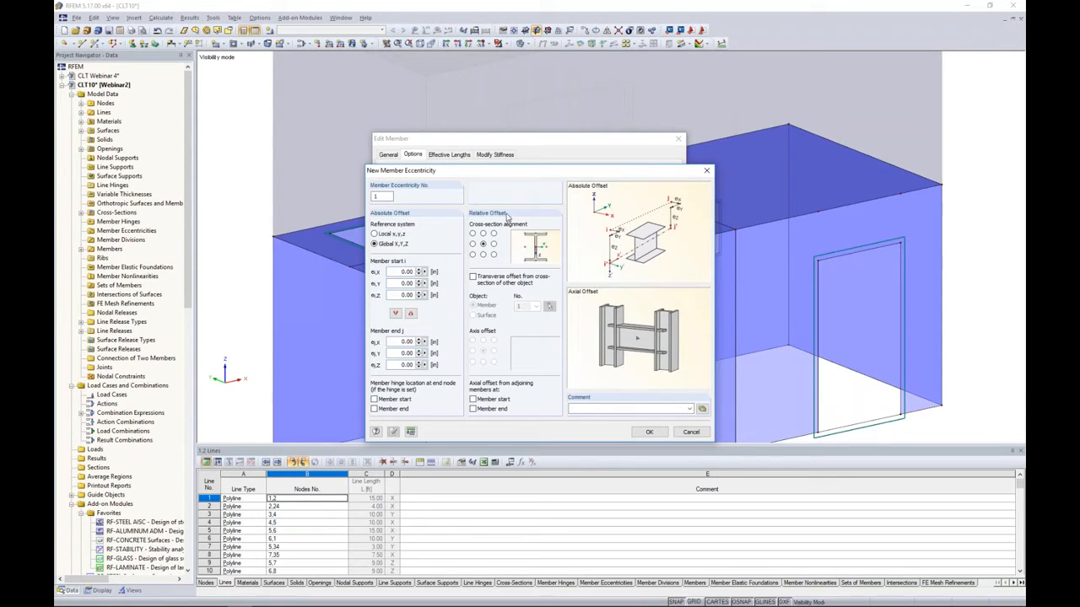
left_click(483, 233)
Step: Offset the beam transversely from surface 10 with the axis offset at the surface's bottom, and apply the eccentricity to the members
left_click(473, 278)
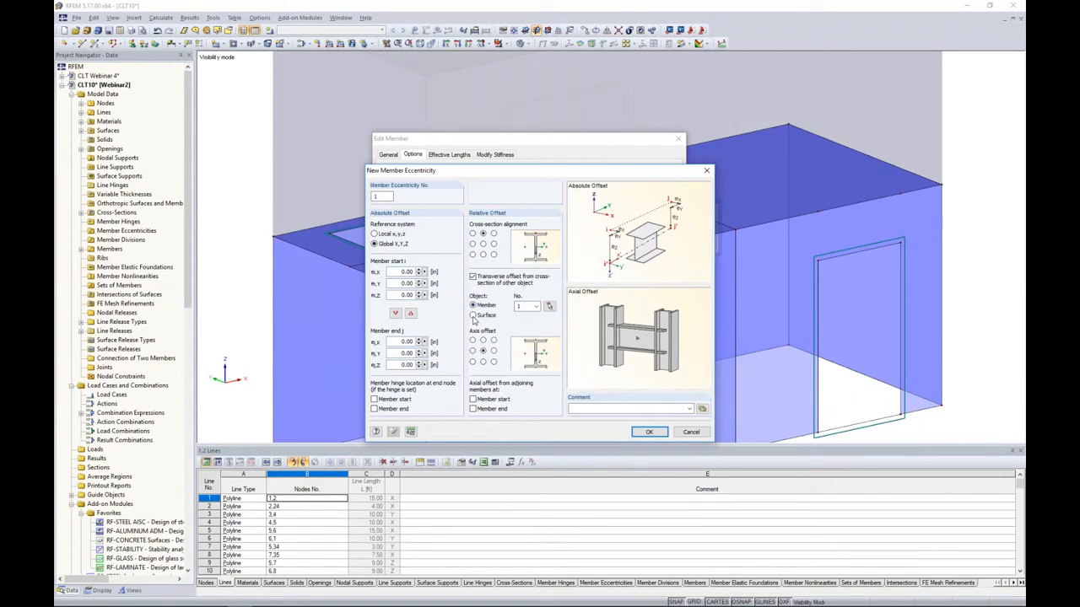
left_click(473, 315)
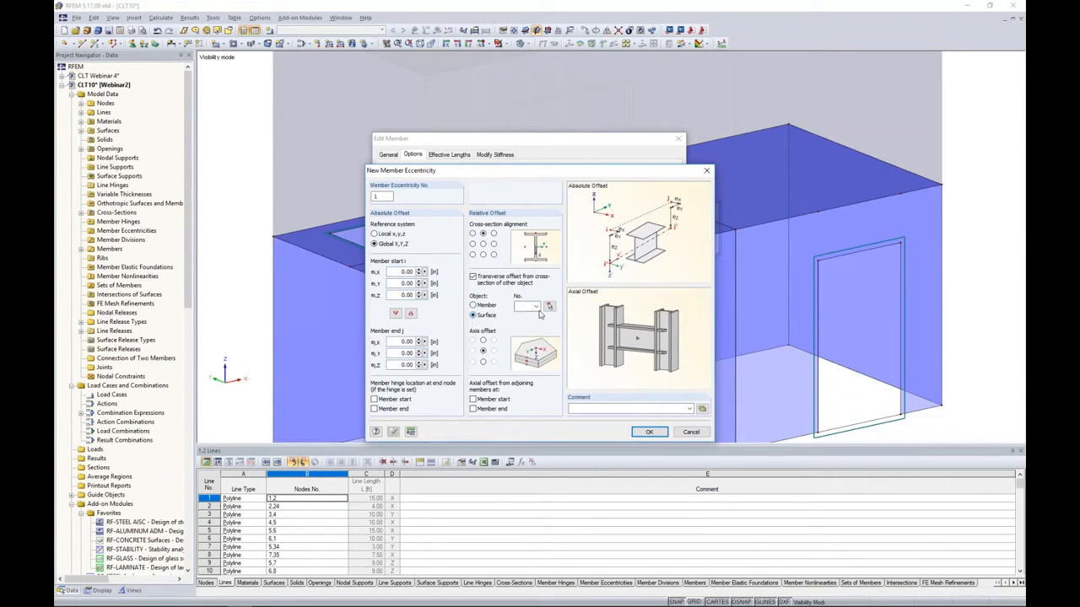
left_click(550, 312)
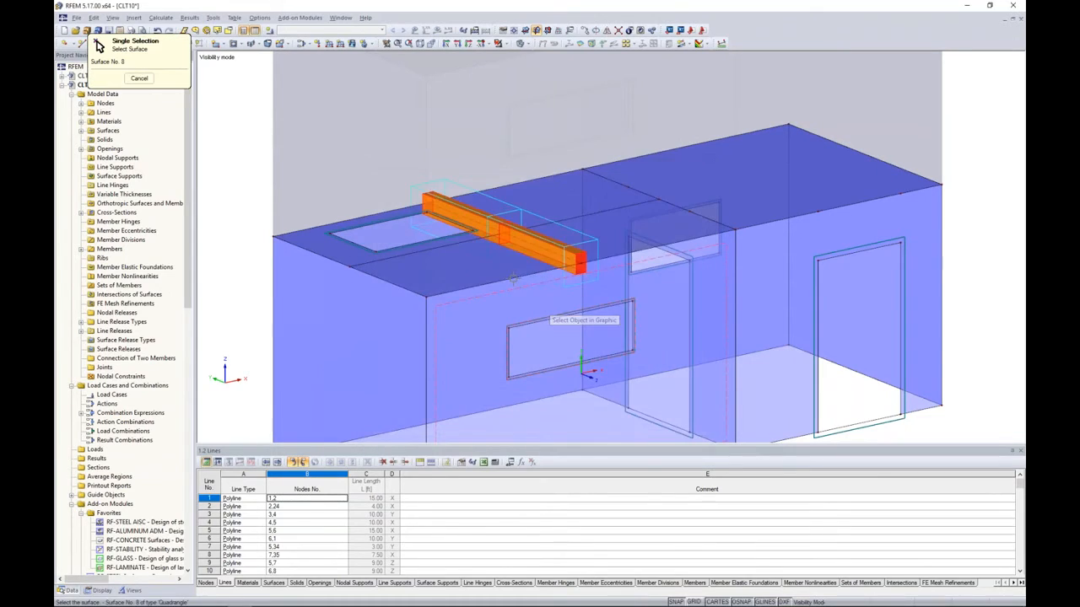
left_click(461, 254)
left_click(483, 362)
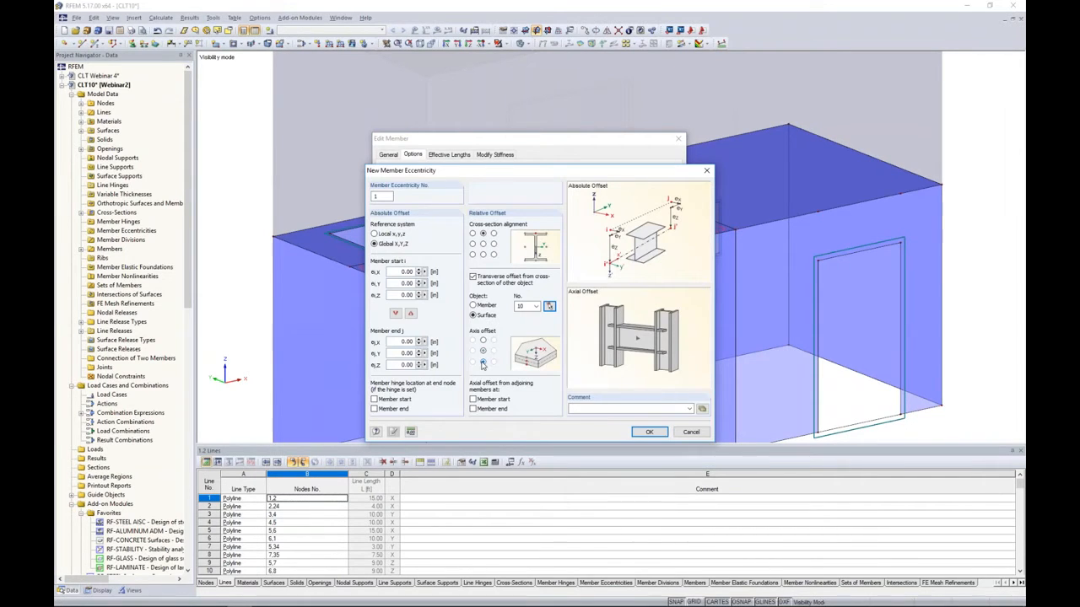
left_click(646, 432)
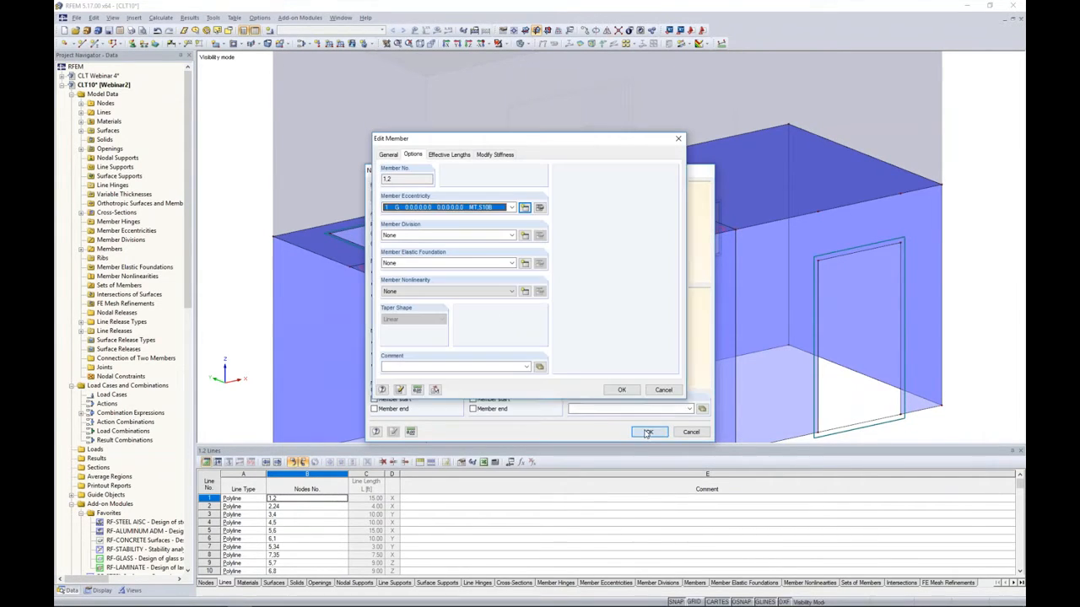
left_click(620, 391)
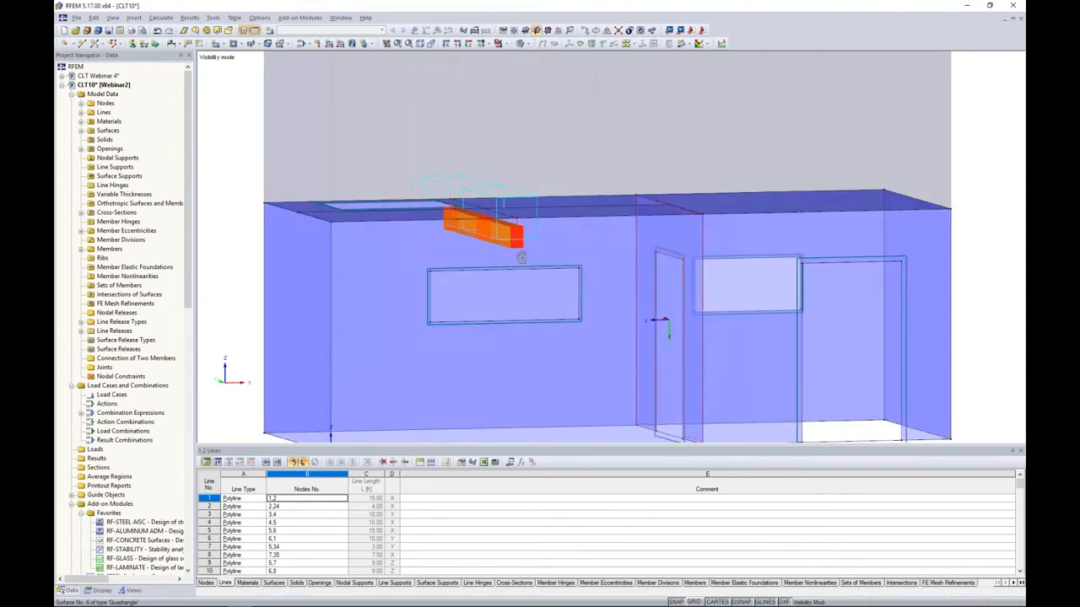
Step: Cancel the visibility mode to show the complete two-storey model with the offset beam
middle_click_drag(485, 240, 613, 258, "ctrl")
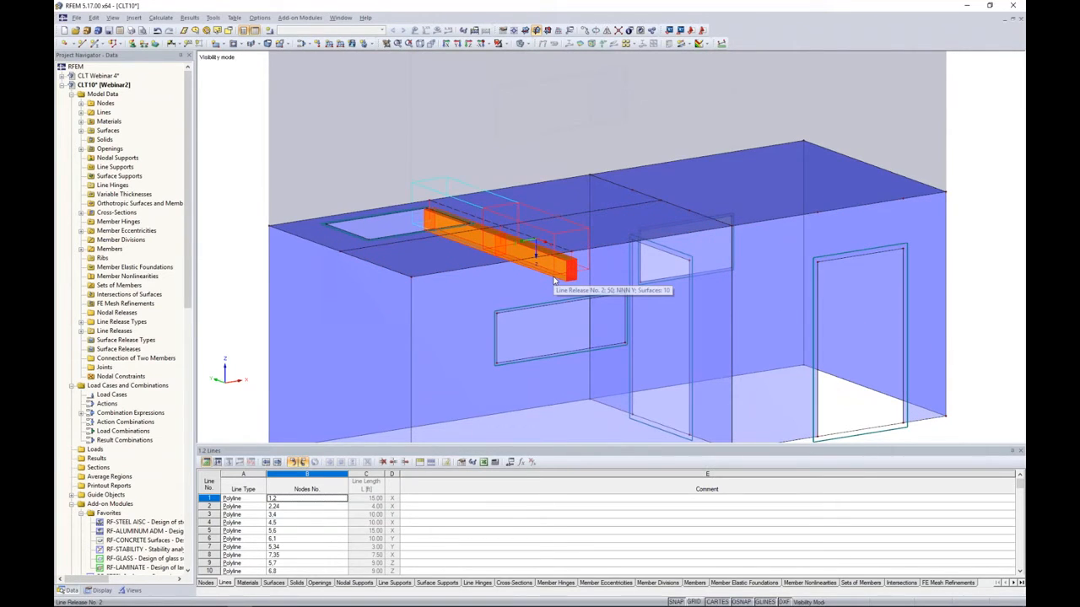
scroll(558, 197, "down", 3)
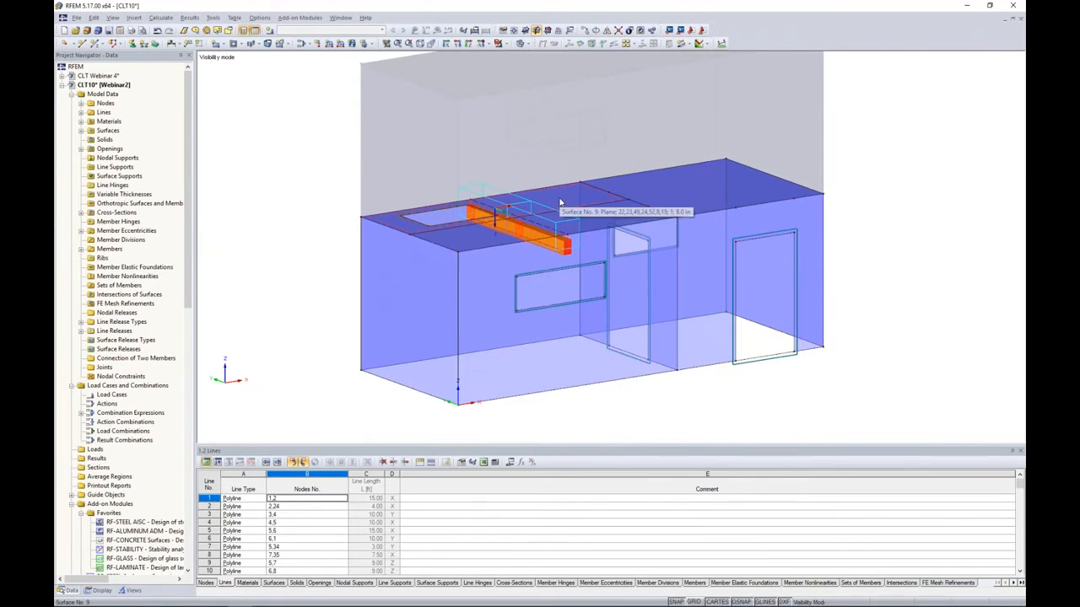
scroll(840, 274, "down", 1)
middle_click_drag(840, 273, 765, 318, "ctrl")
left_click(502, 43)
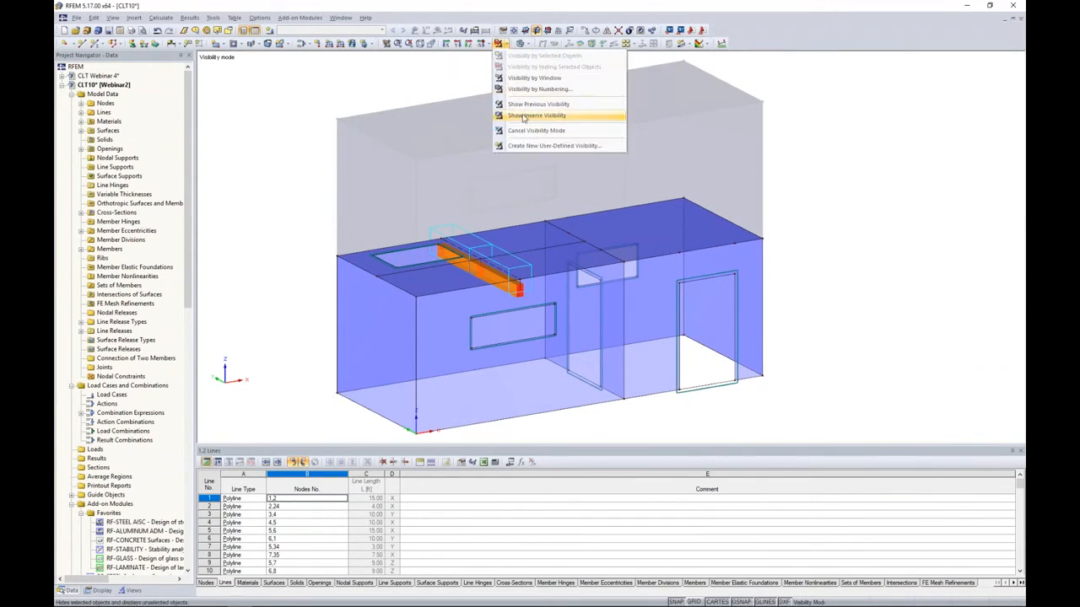
left_click(523, 131)
scroll(852, 260, "down", 1)
middle_click_drag(852, 260, 781, 253, "ctrl")
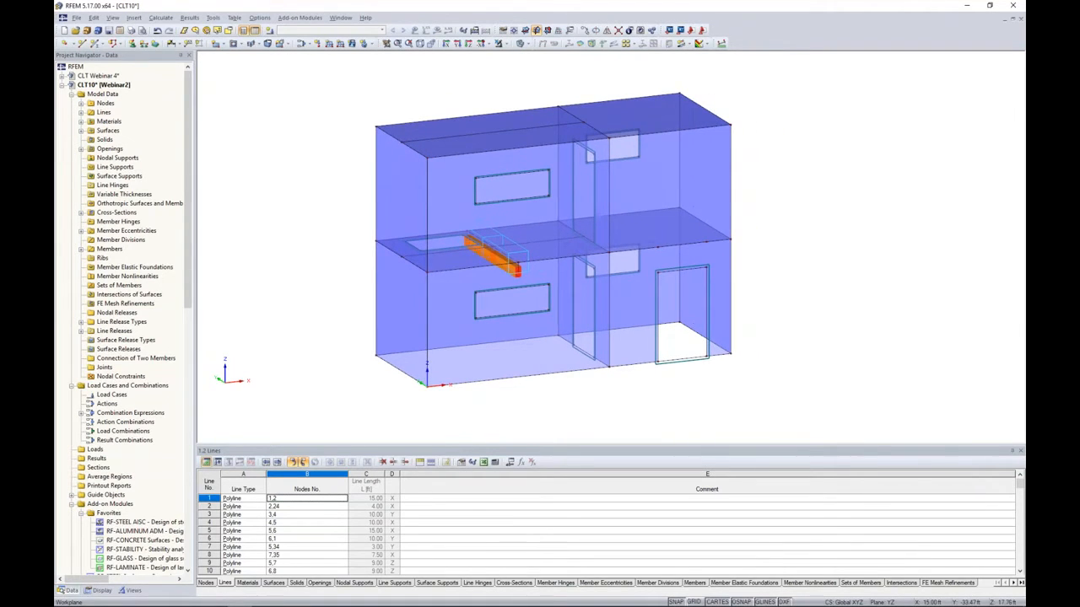
Step: Start a new line support using the predefined global hinged type
middle_click_drag(805, 299, 800, 279, "ctrl")
scroll(811, 285, "up", 1)
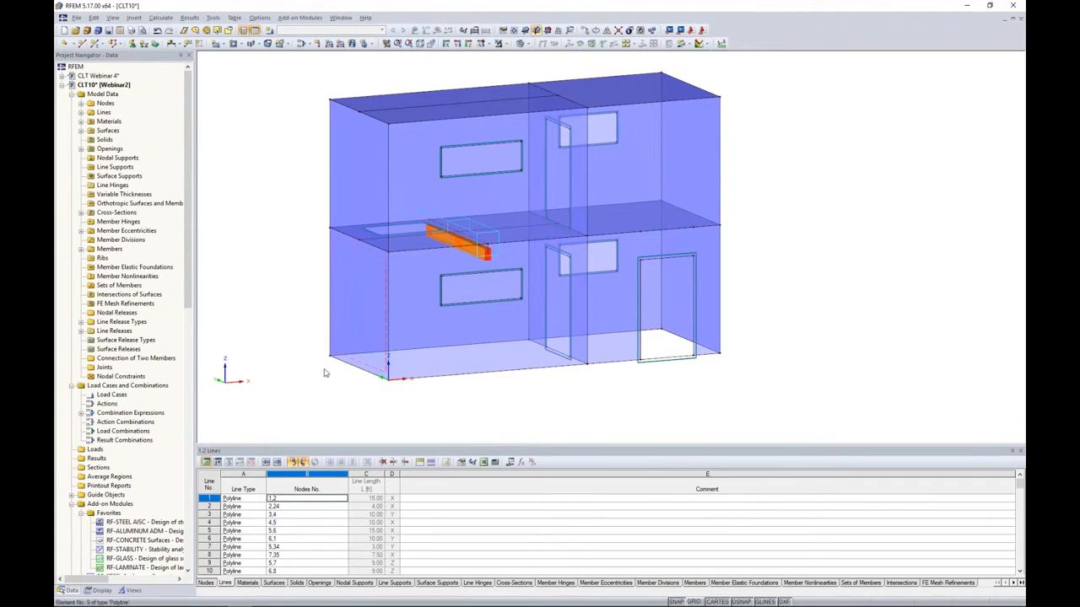
left_click(143, 44)
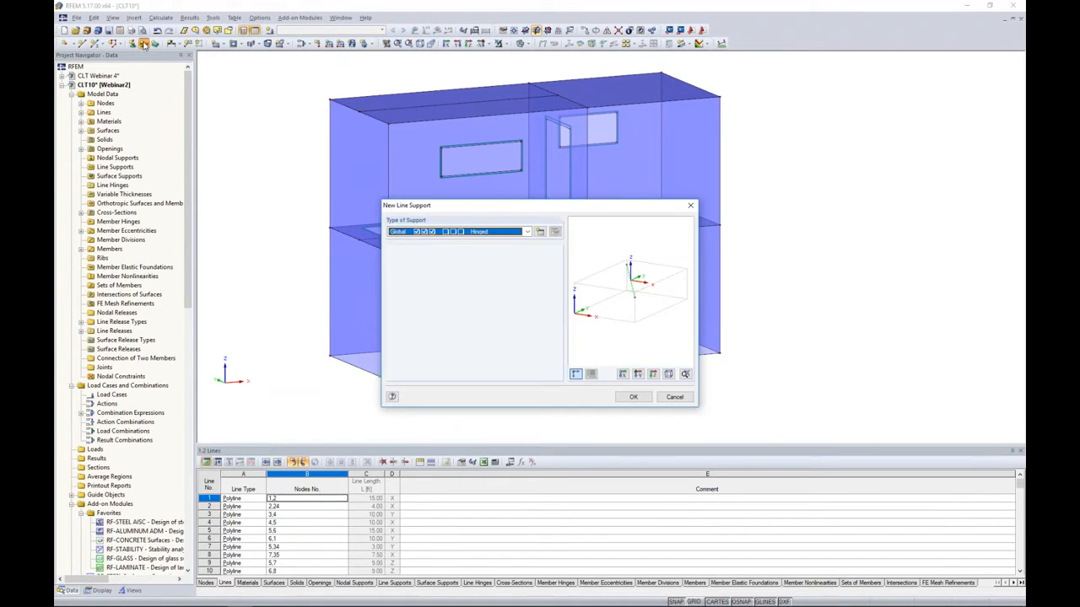
left_click(528, 231)
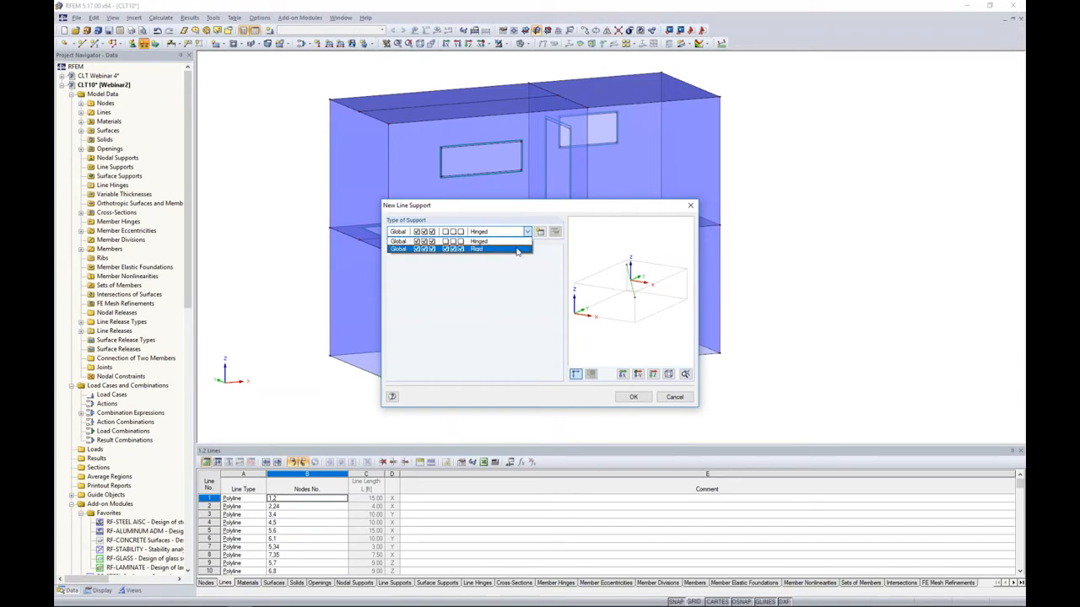
left_click(543, 236)
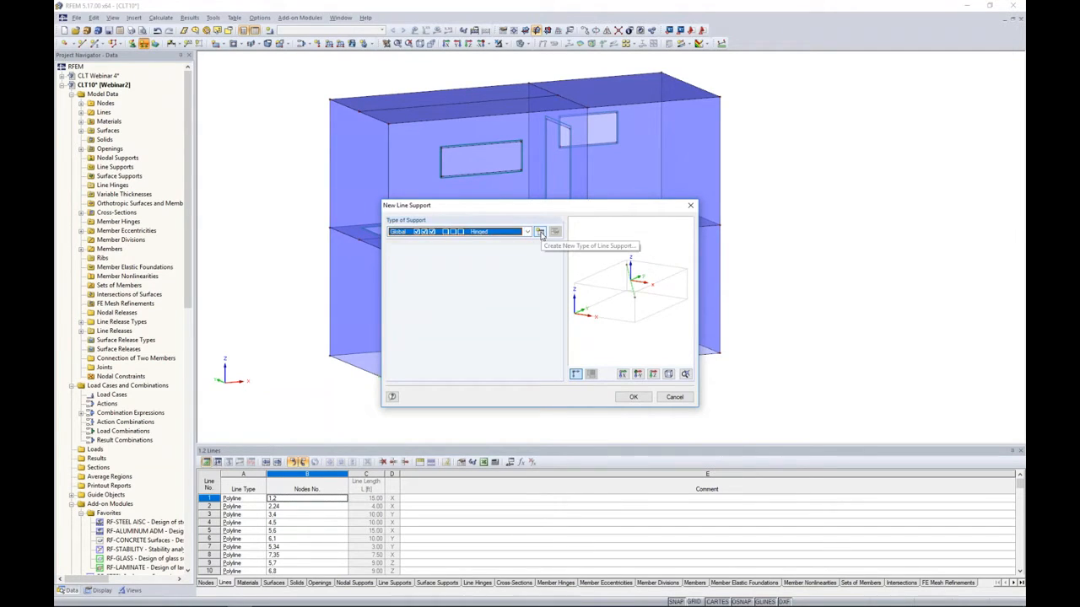
Step: Examine the support conditions and the vertical nonlinearity options for a custom line support type
left_click(540, 233)
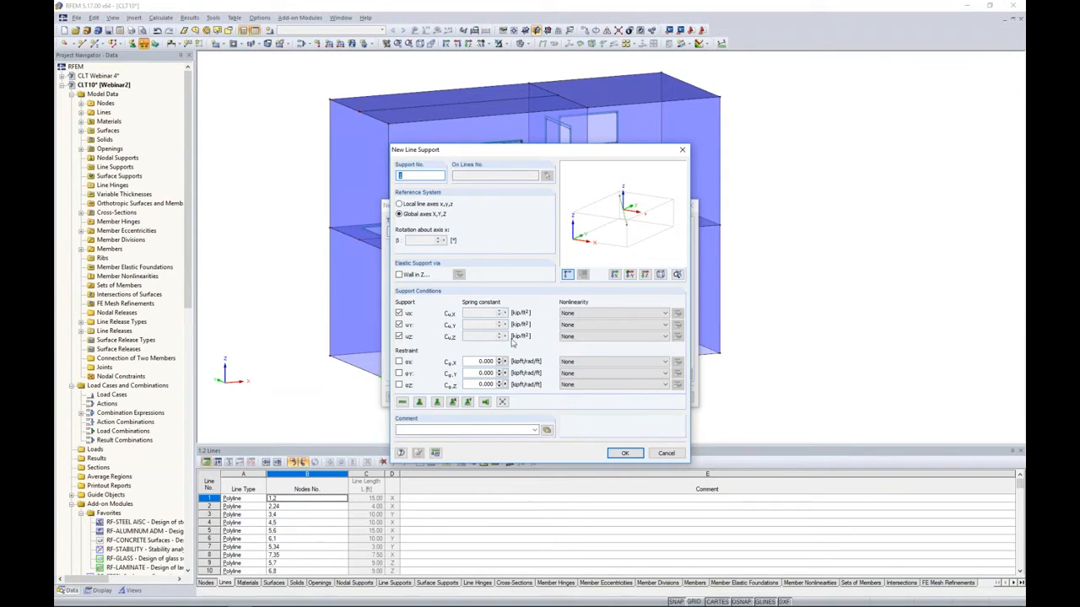
left_click(573, 338)
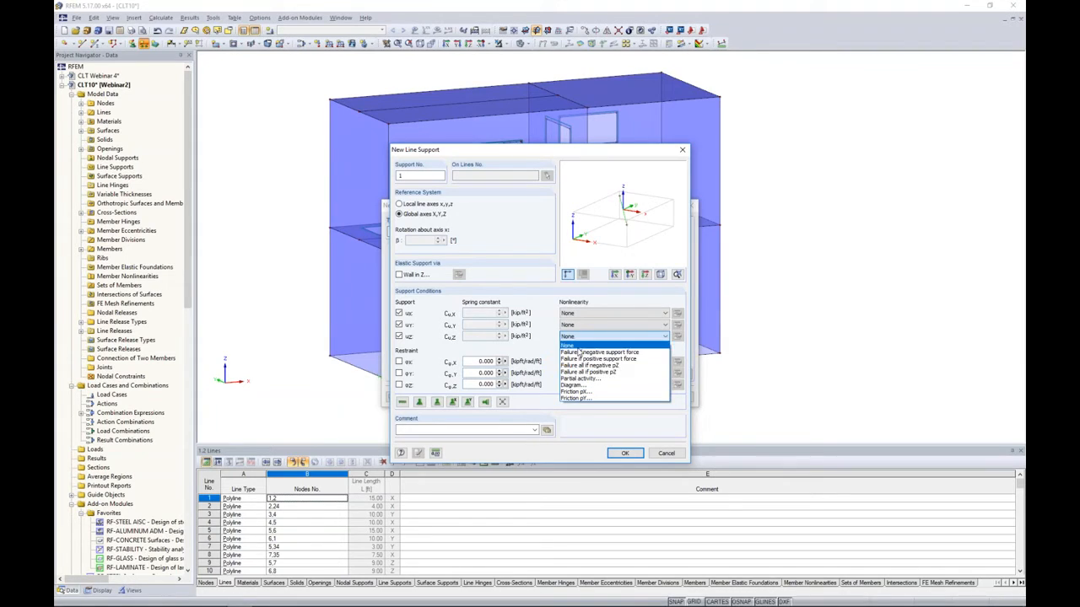
left_click(547, 329)
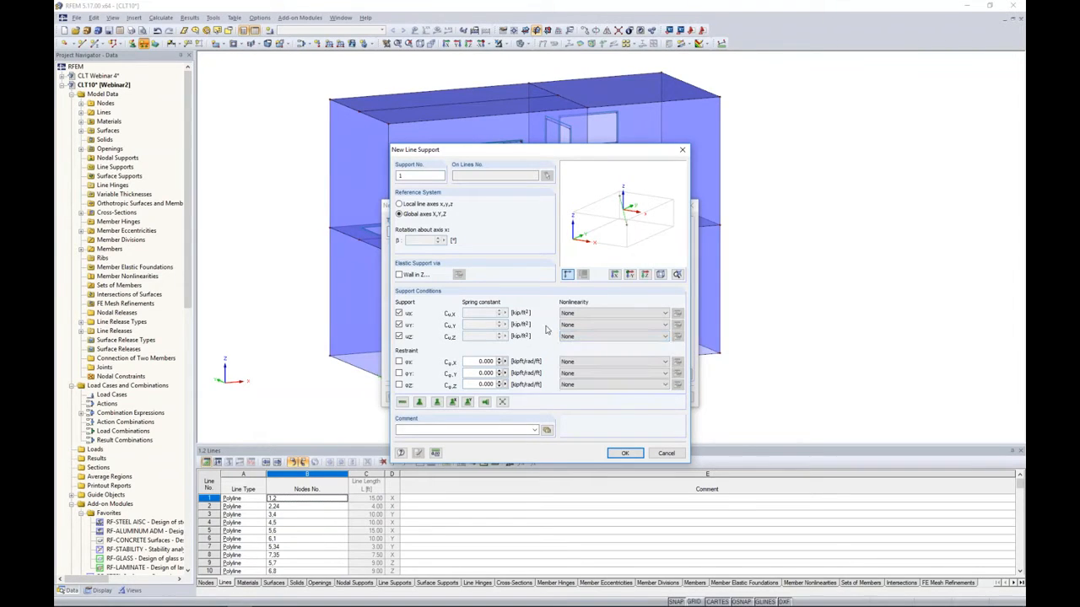
left_click(667, 454)
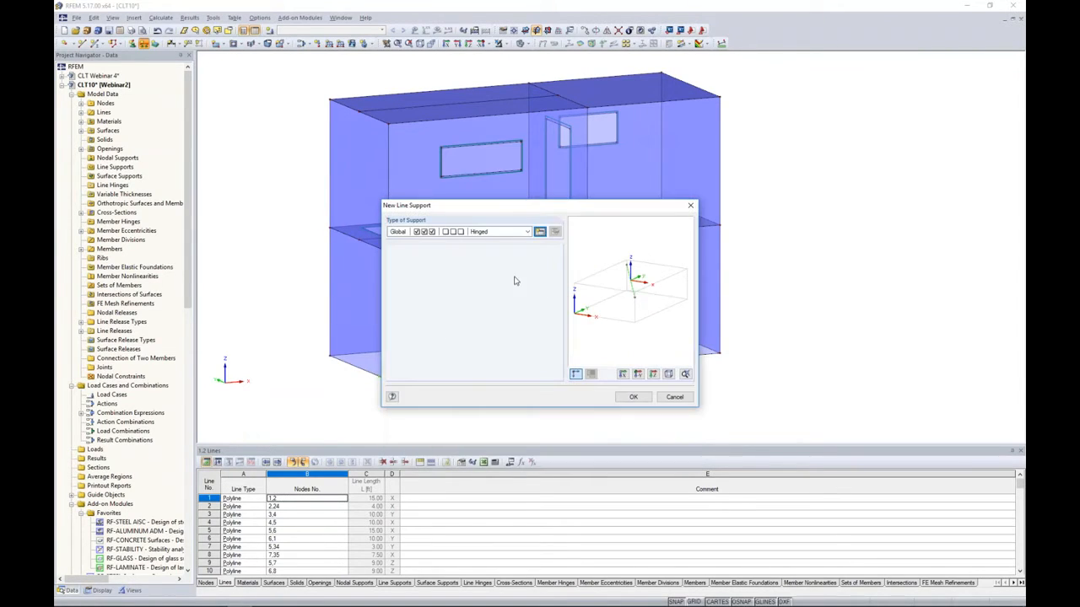
Step: Assign global hinged line supports to all base lines of the building
left_click(630, 397)
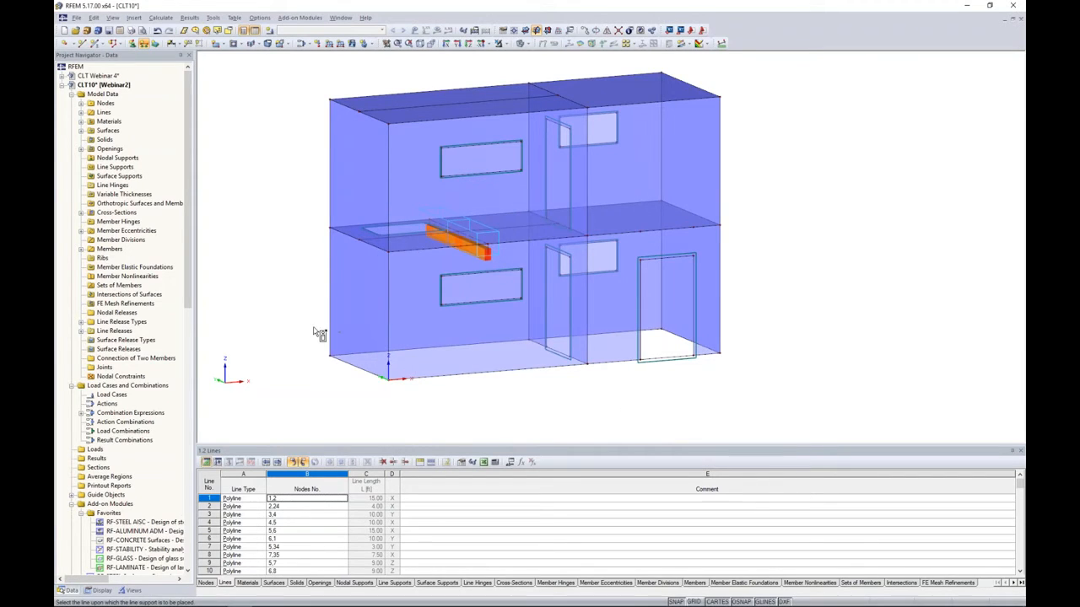
left_click_drag(496, 383, 756, 411)
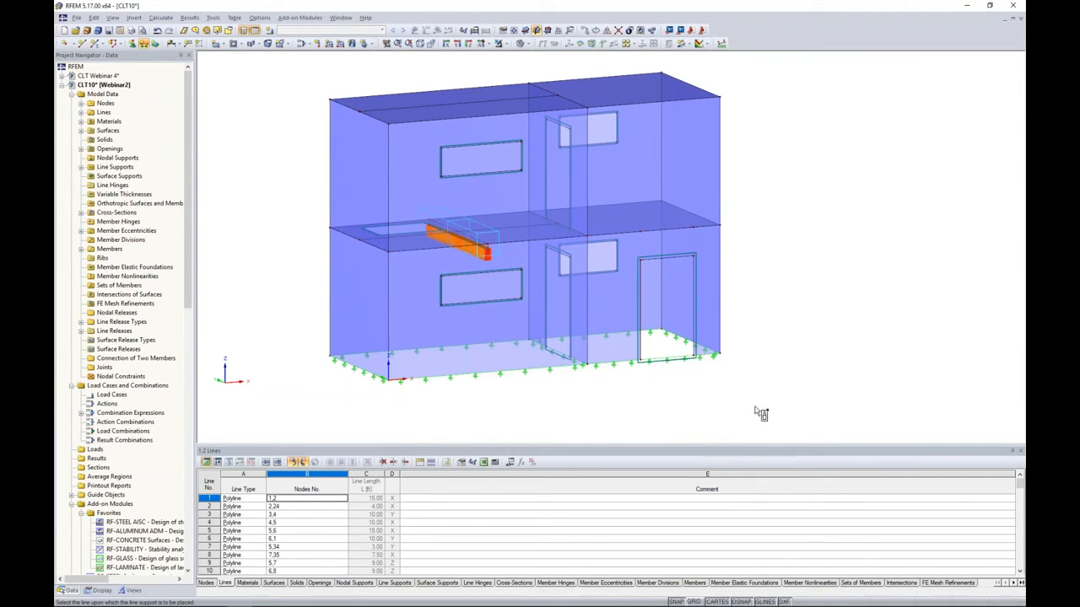
key("Escape")
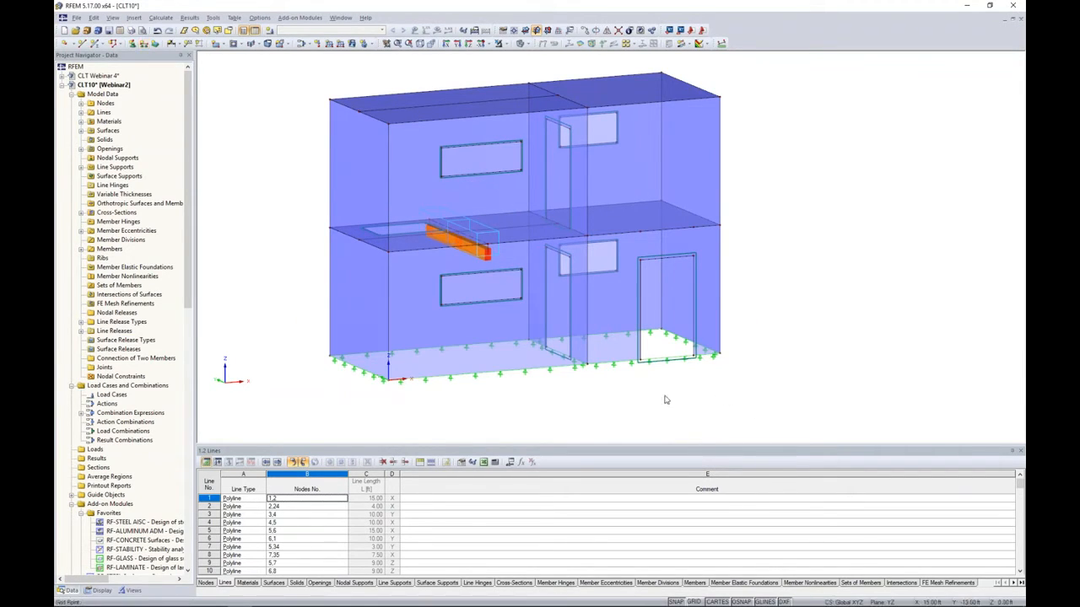
Step: Delete the line supports beneath the interior and exterior door openings at ground level
middle_click_drag(665, 397, 727, 385, "ctrl")
scroll(689, 394, "up", 4)
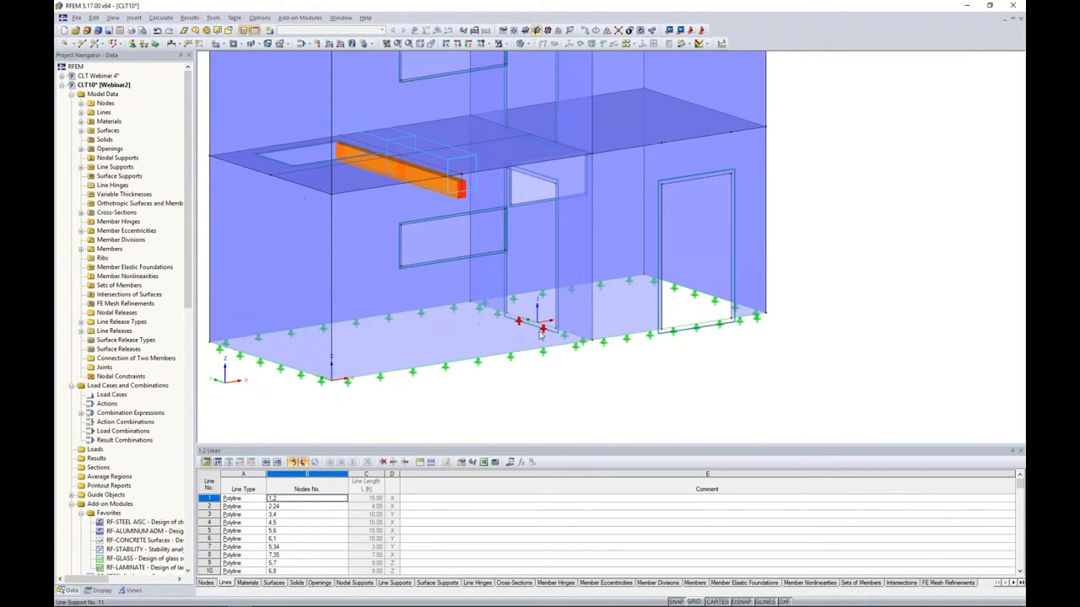
left_click(674, 333, "ctrl")
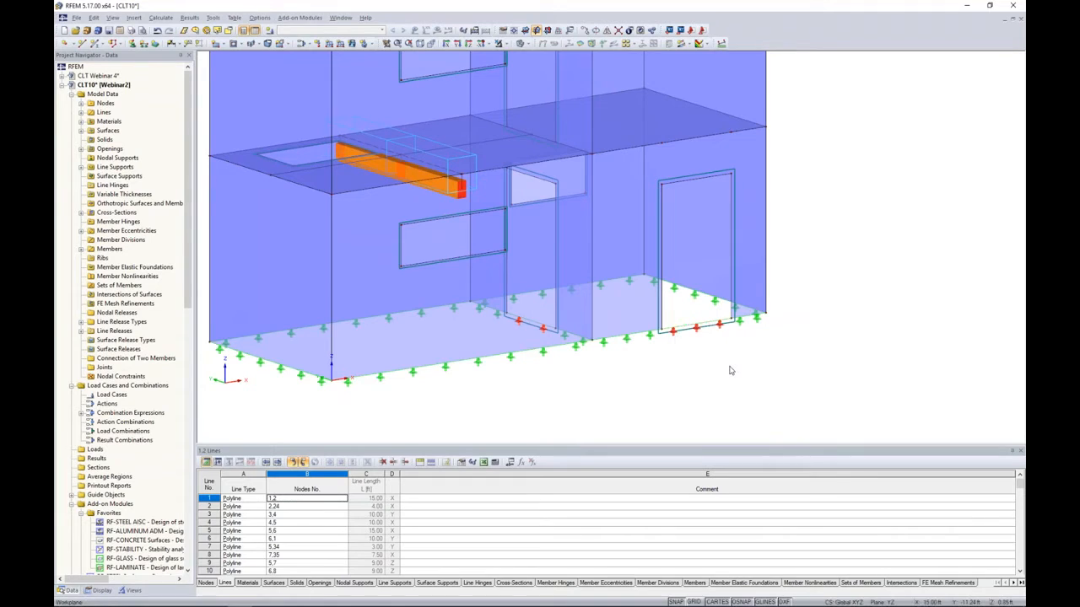
key("Delete")
scroll(731, 370, "down", 2)
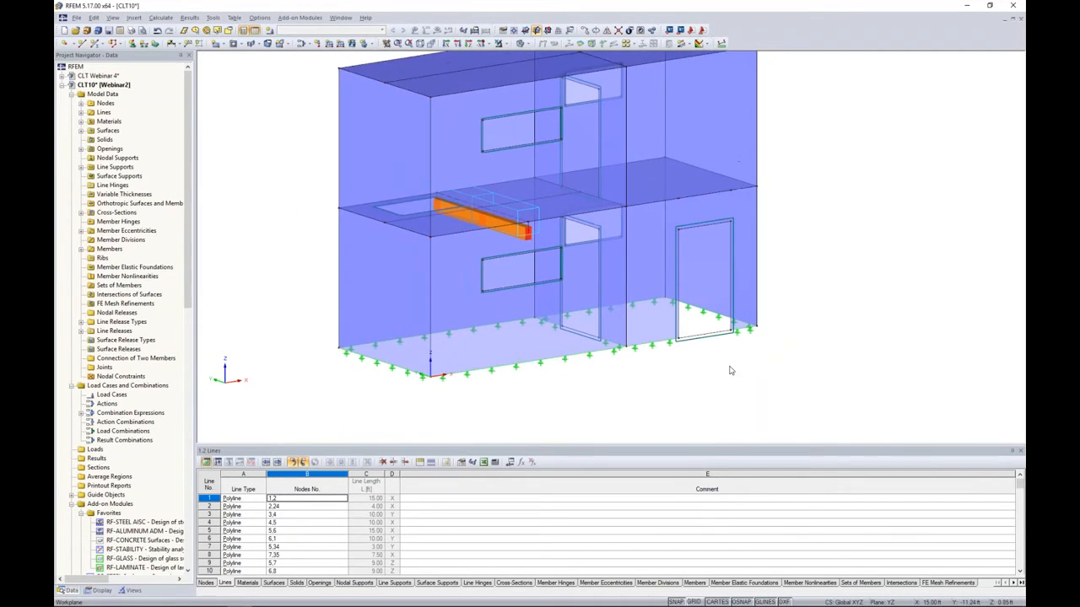
scroll(730, 370, "down", 2)
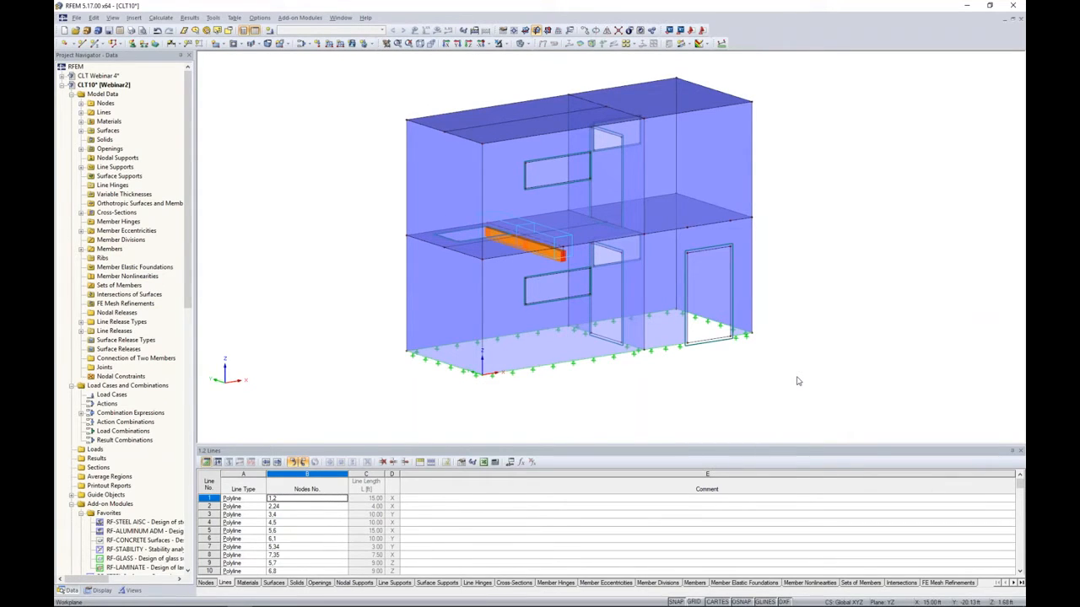
middle_click_drag(818, 391, 779, 398, "ctrl")
middle_click_drag(816, 337, 798, 350)
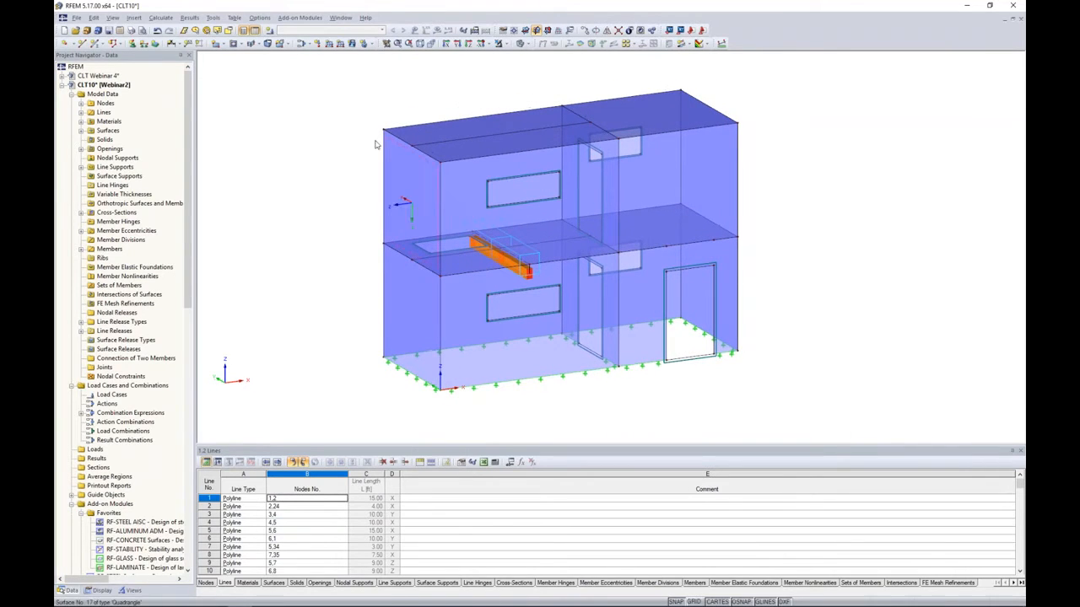
Step: Describe load case LC1 as Dead and keep it in the Dead action category with self-weight active
left_click(269, 33)
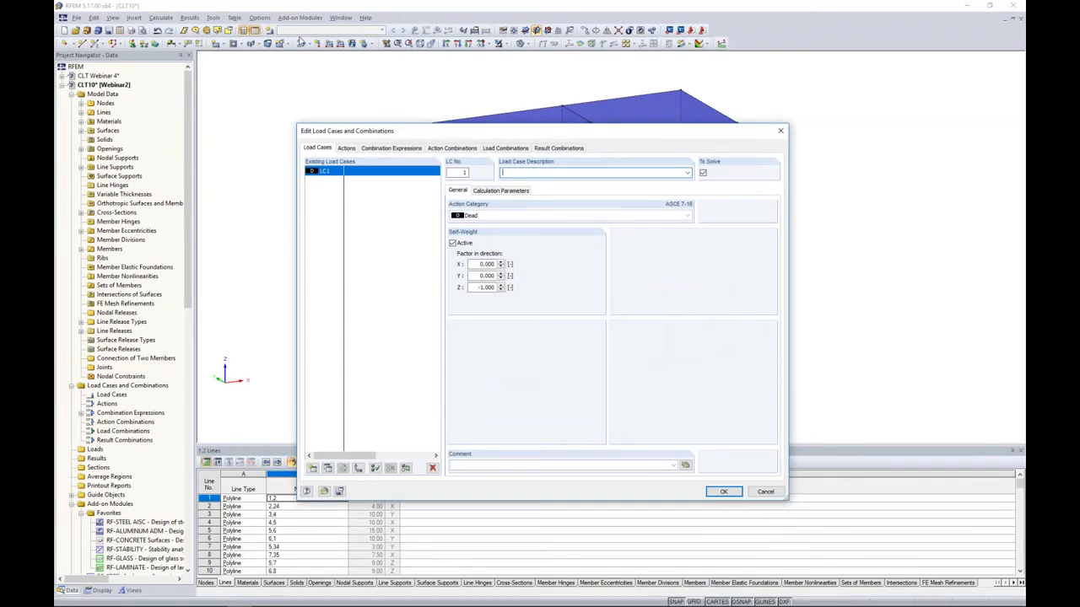
left_click_drag(416, 133, 419, 115)
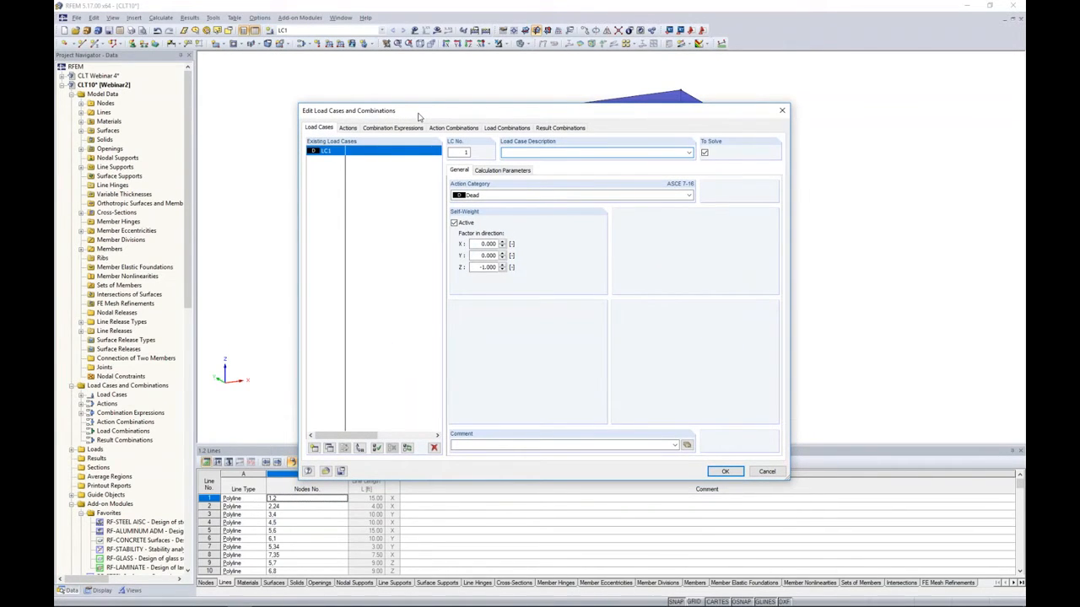
type("Dead")
left_click(507, 195)
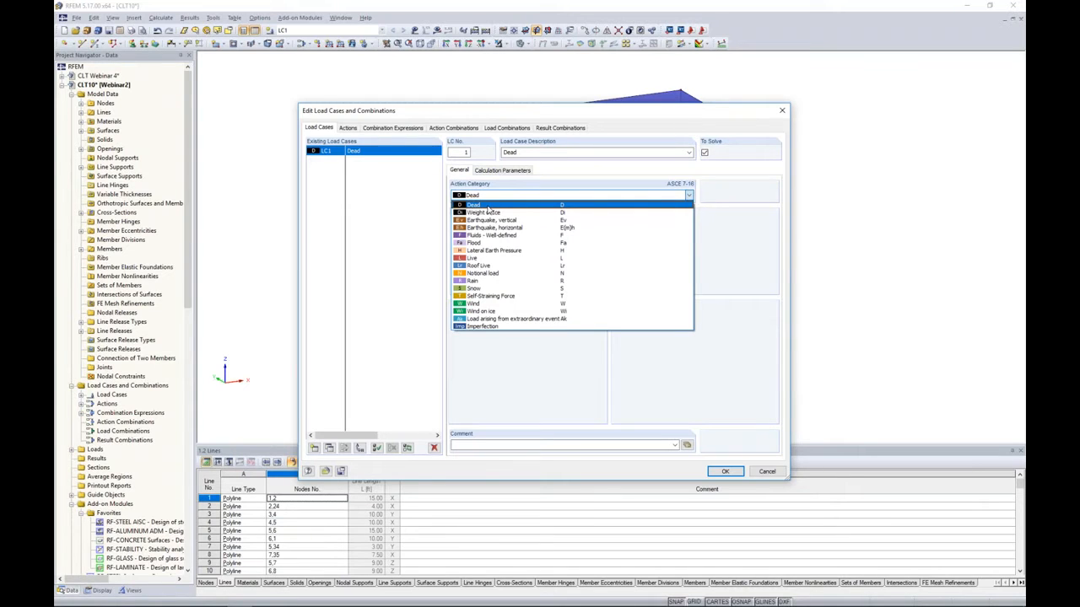
left_click(415, 211)
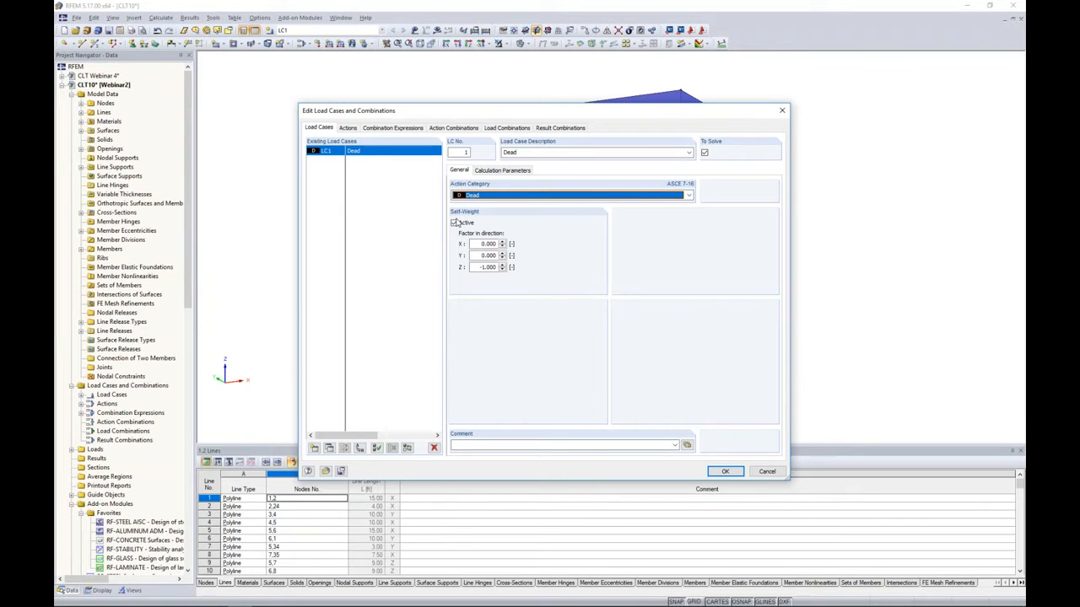
Step: Add load case LC2 described as Live and assign it the Live action category
left_click(315, 447)
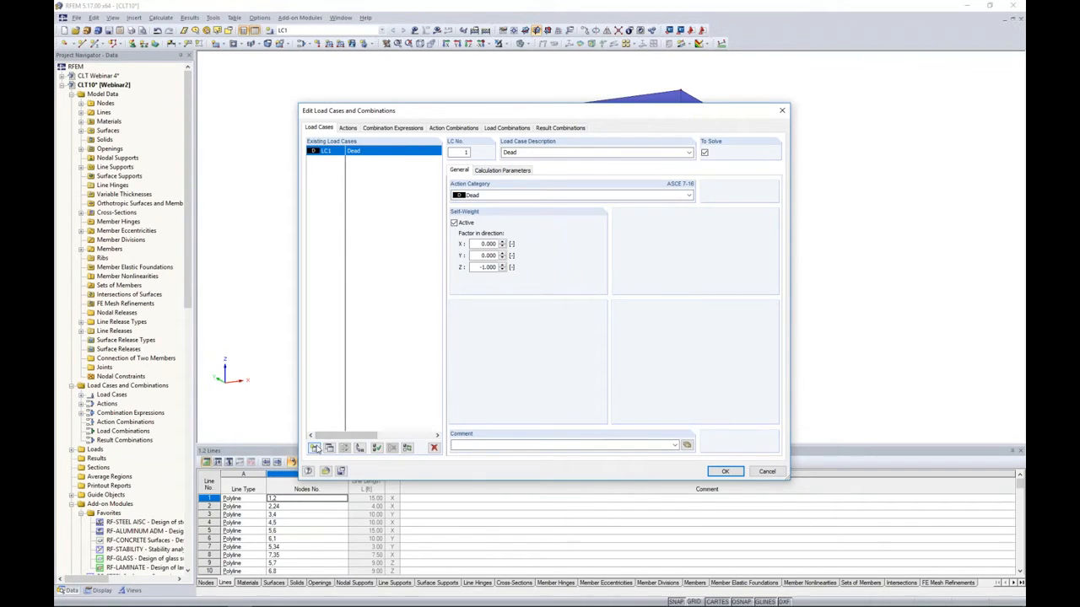
type("Live")
left_click(485, 195)
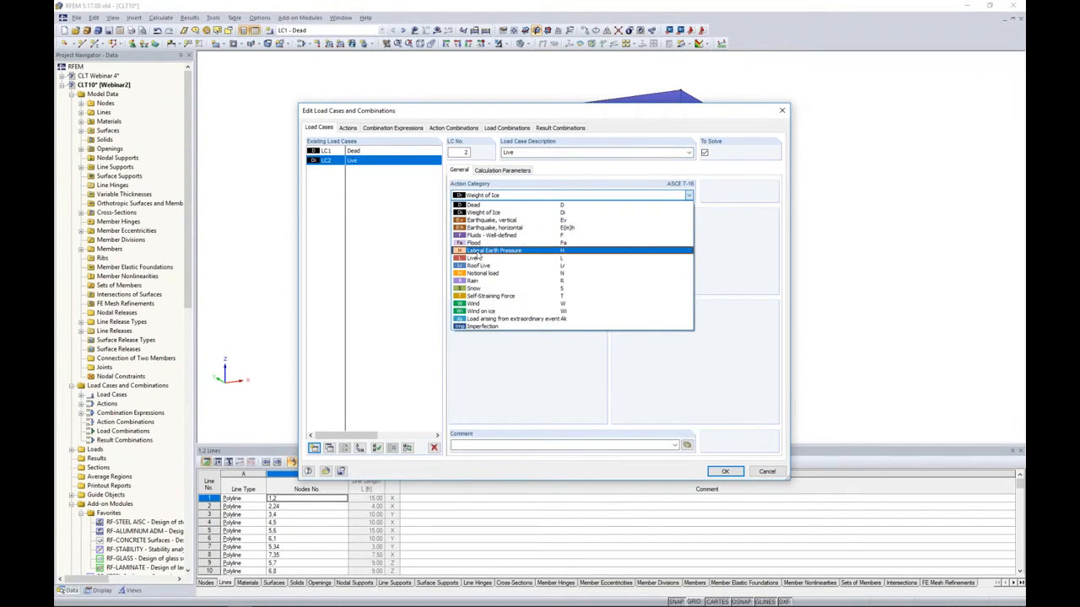
left_click(477, 257)
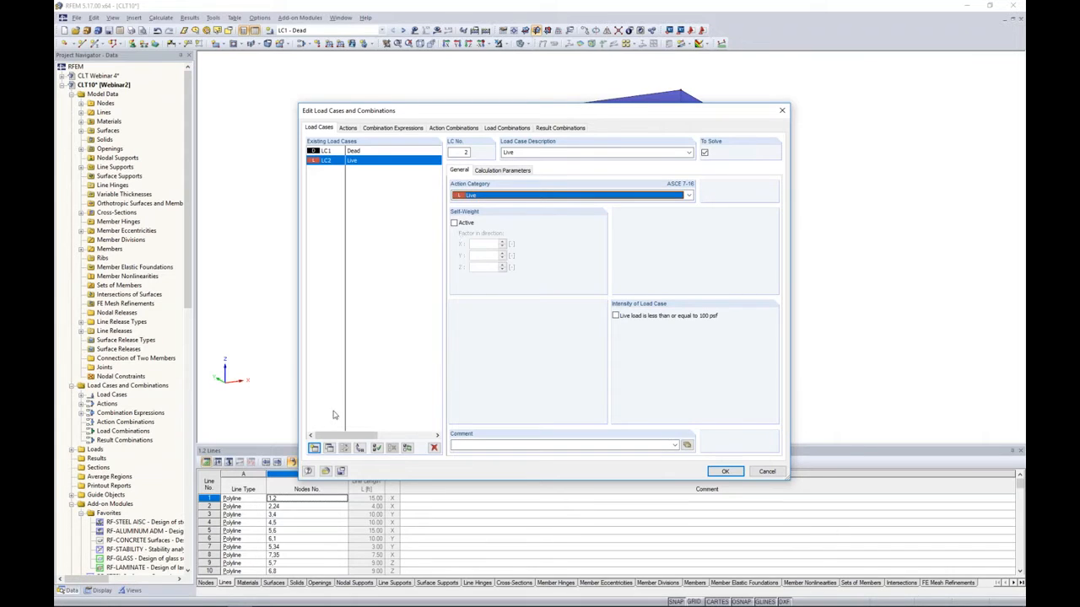
Step: Add load cases LC3 Wind X and LC4 Wind Y, both in the Wind action category
left_click(314, 448)
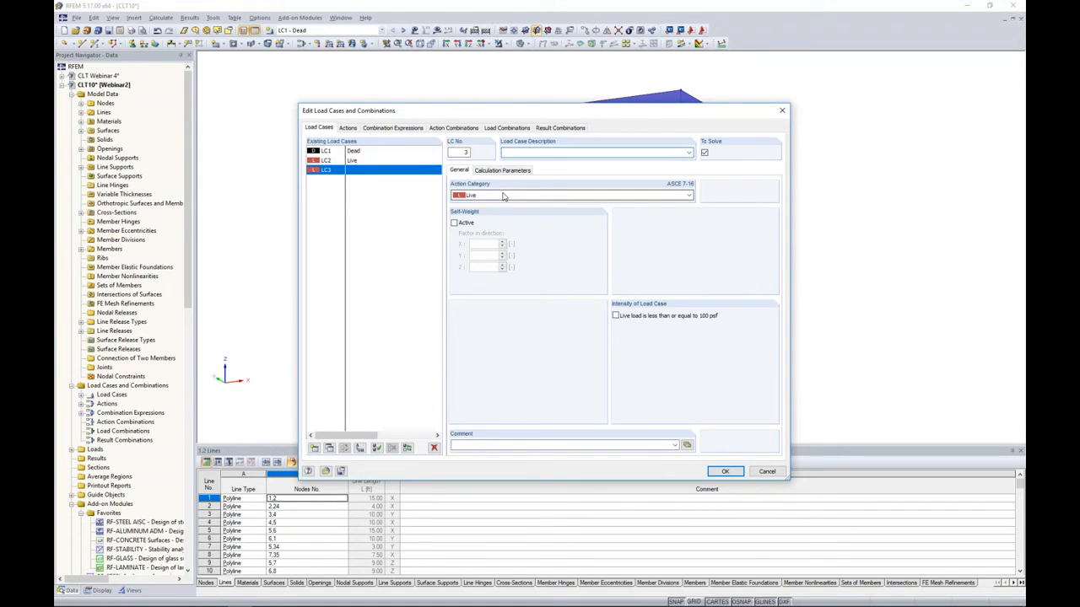
type("Wind X")
left_click(492, 195)
left_click(482, 305)
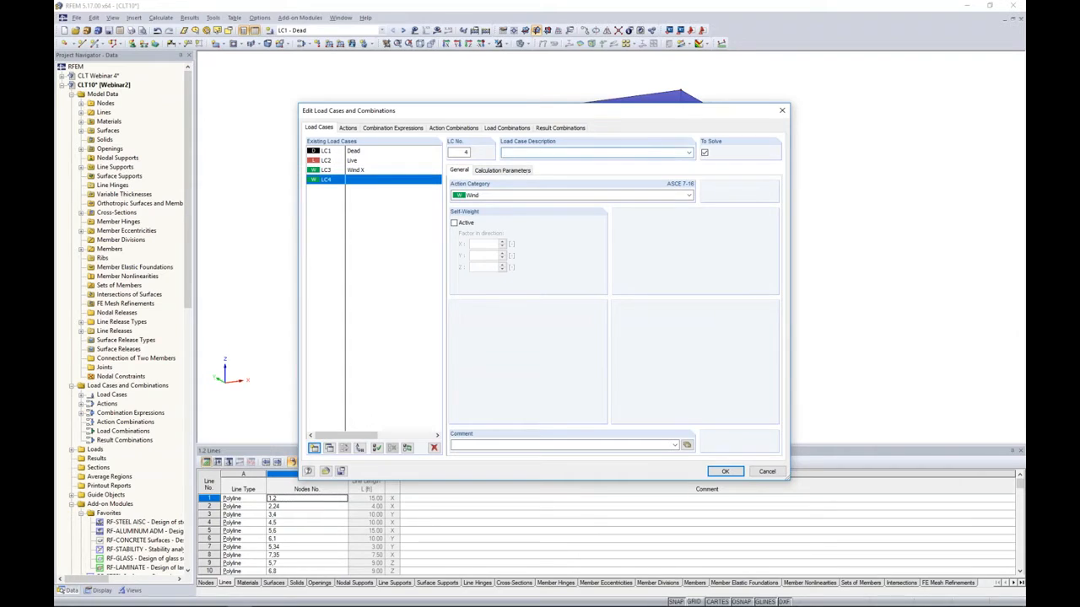
type("Win")
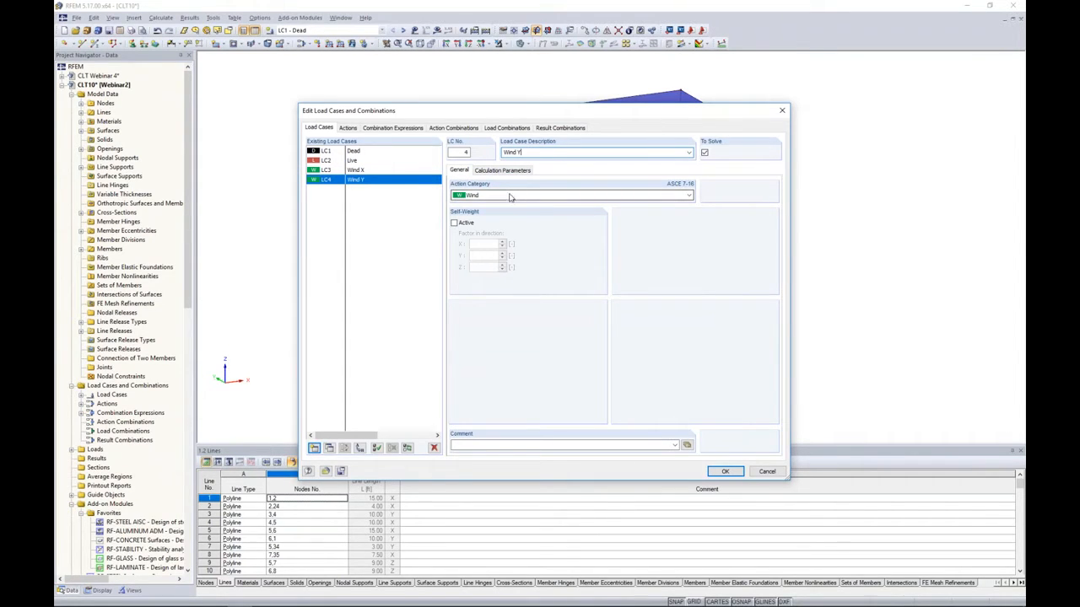
Step: Generate and review the load and result combinations for the Section 2.3 (LRFD) and Section 2.4 (ASD) expressions, and accept the load case definitions
left_click(405, 129)
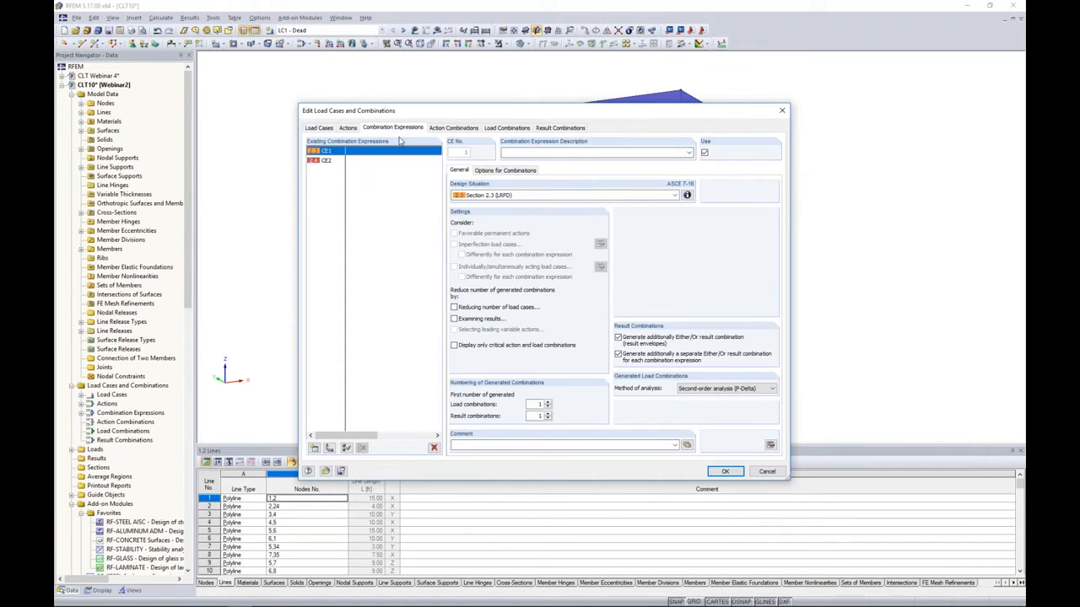
left_click(325, 160)
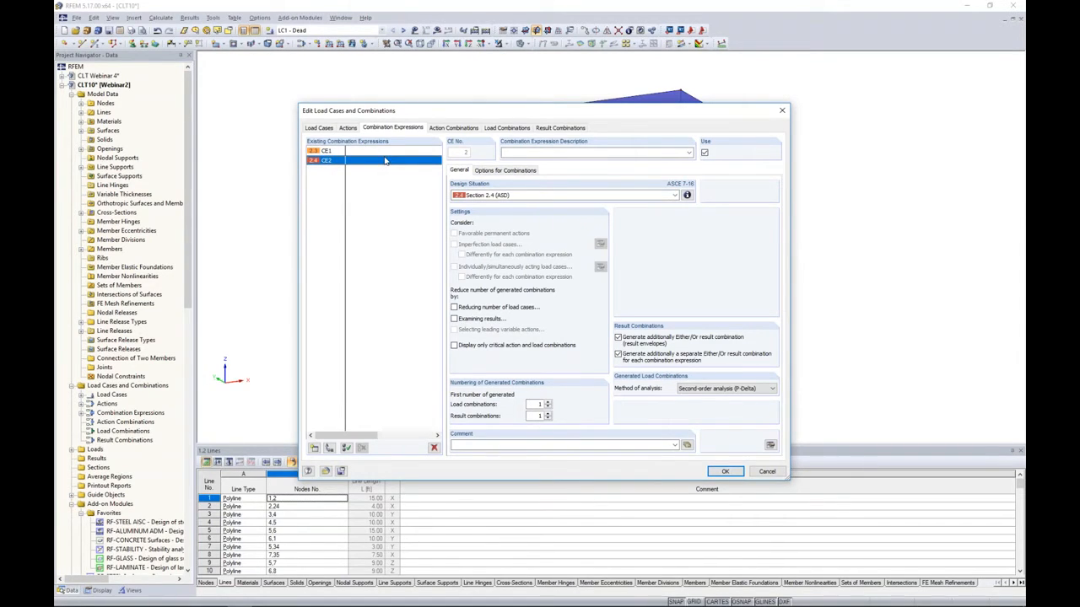
left_click(504, 128)
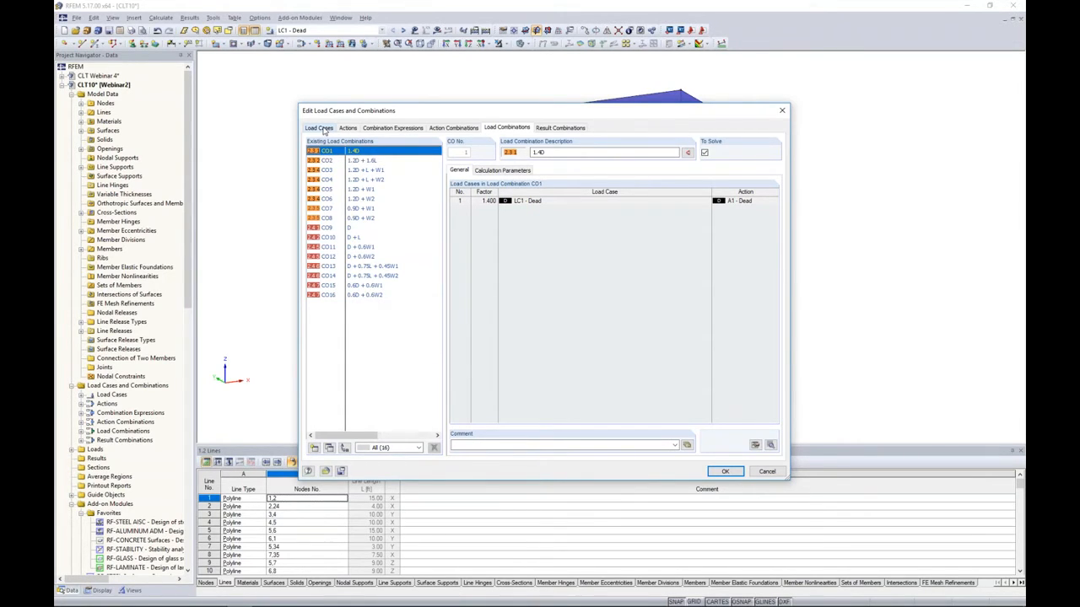
left_click(544, 128)
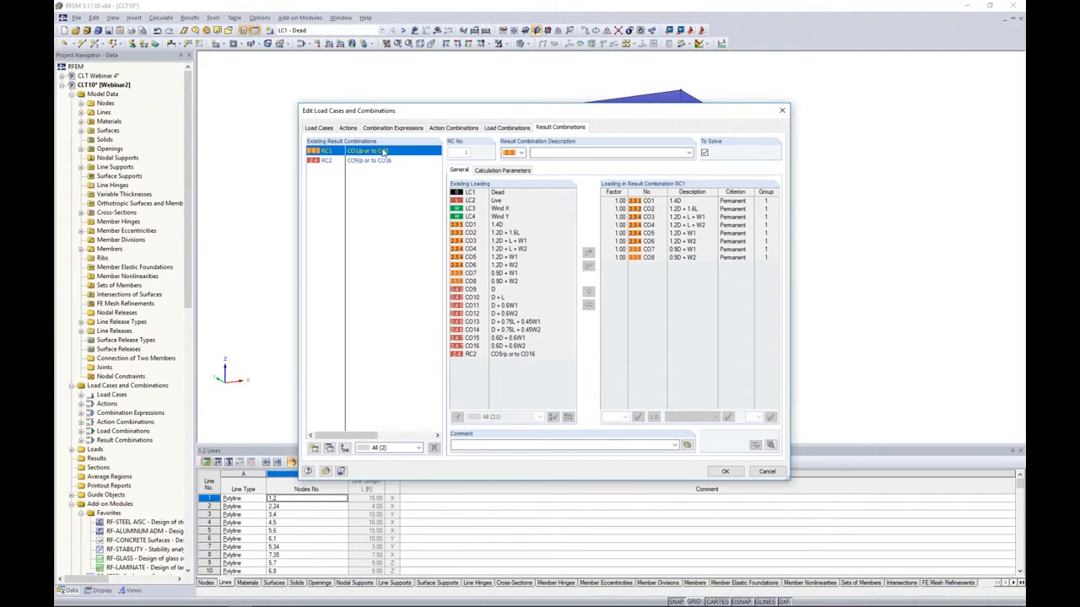
left_click(383, 161)
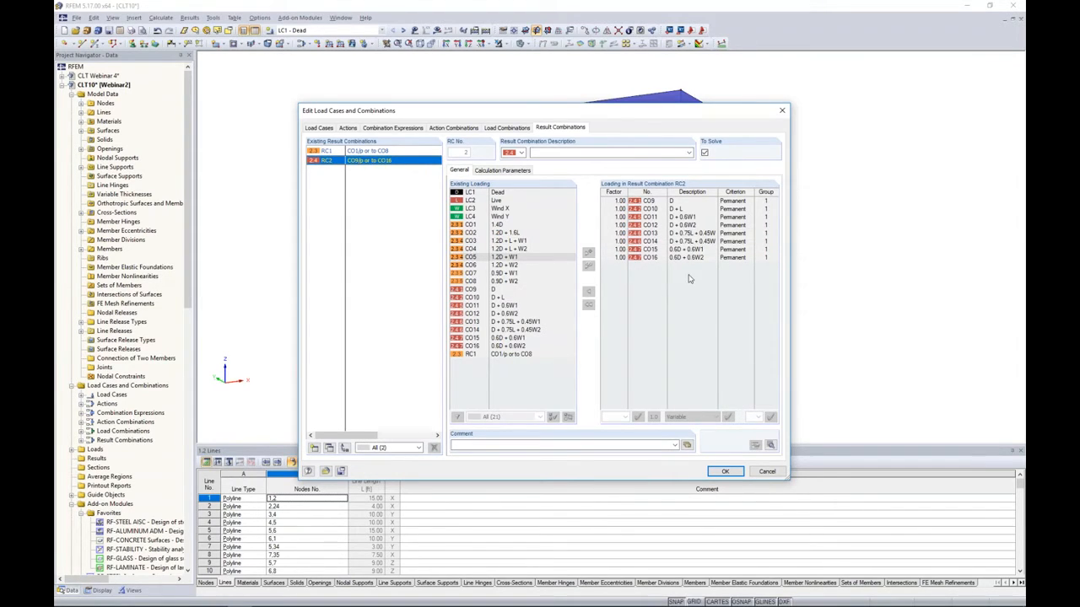
left_click(727, 471)
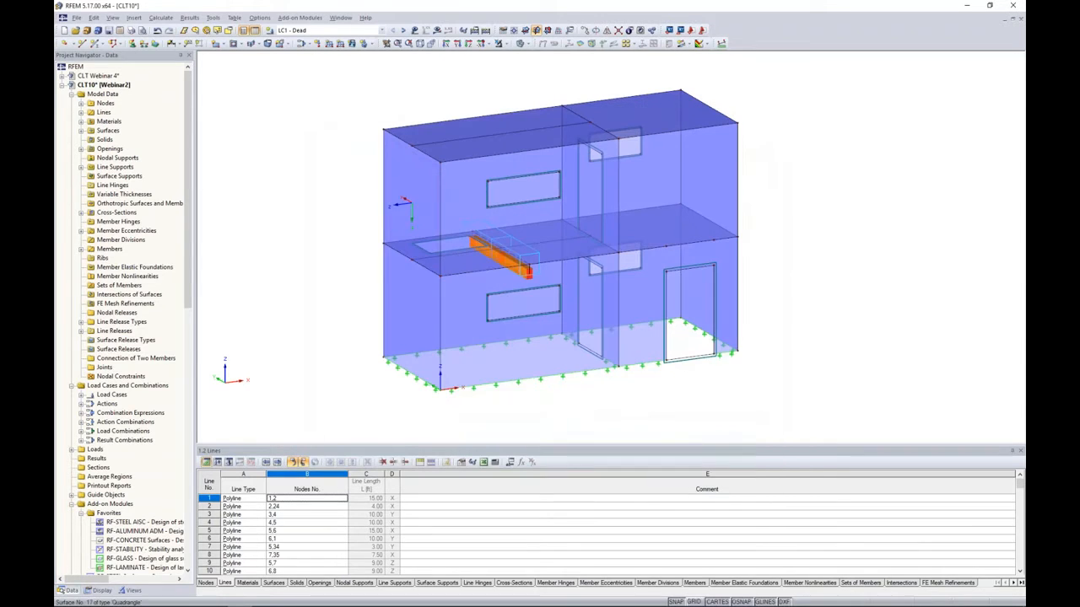
Step: In load case LC1 Dead, define a uniform global ZL surface load of -0.100 ksf and apply it to both roof surfaces
left_click(381, 29)
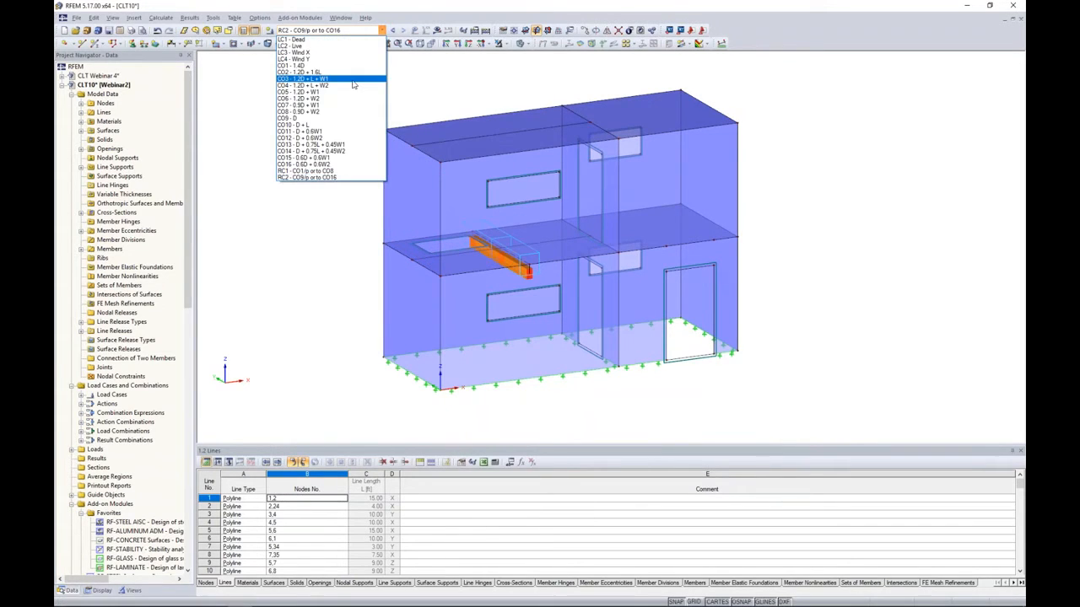
left_click(327, 40)
middle_click_drag(839, 255, 819, 275, "ctrl")
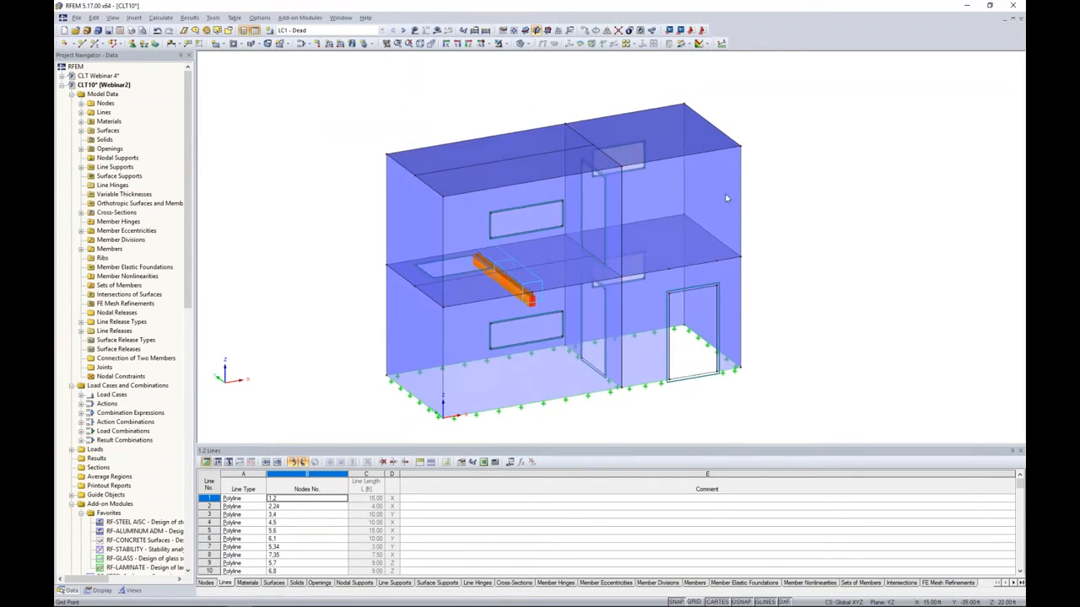
left_click(353, 44)
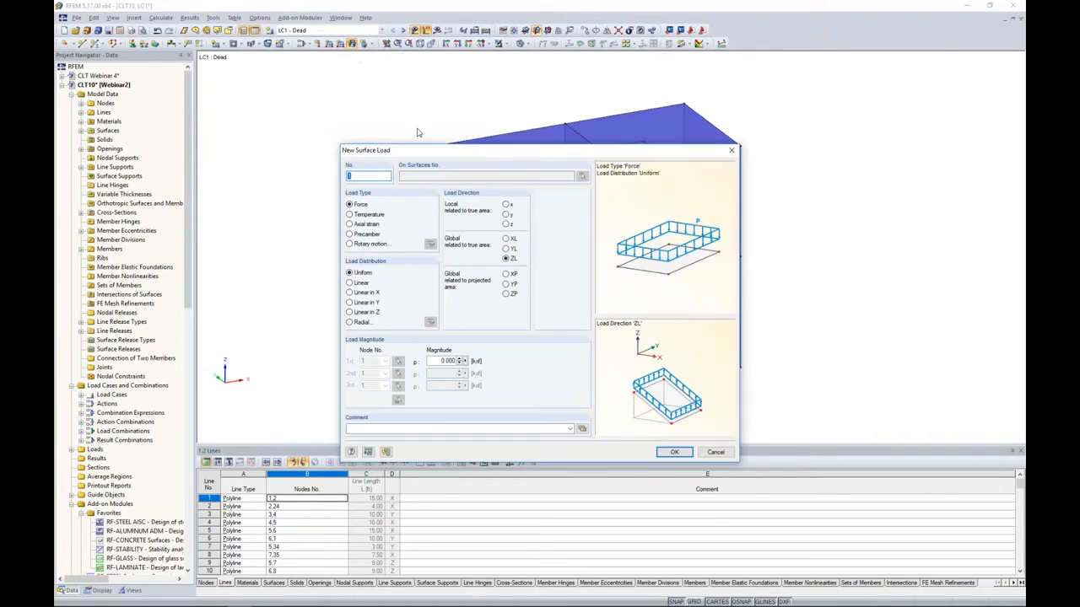
left_click_drag(448, 150, 437, 125)
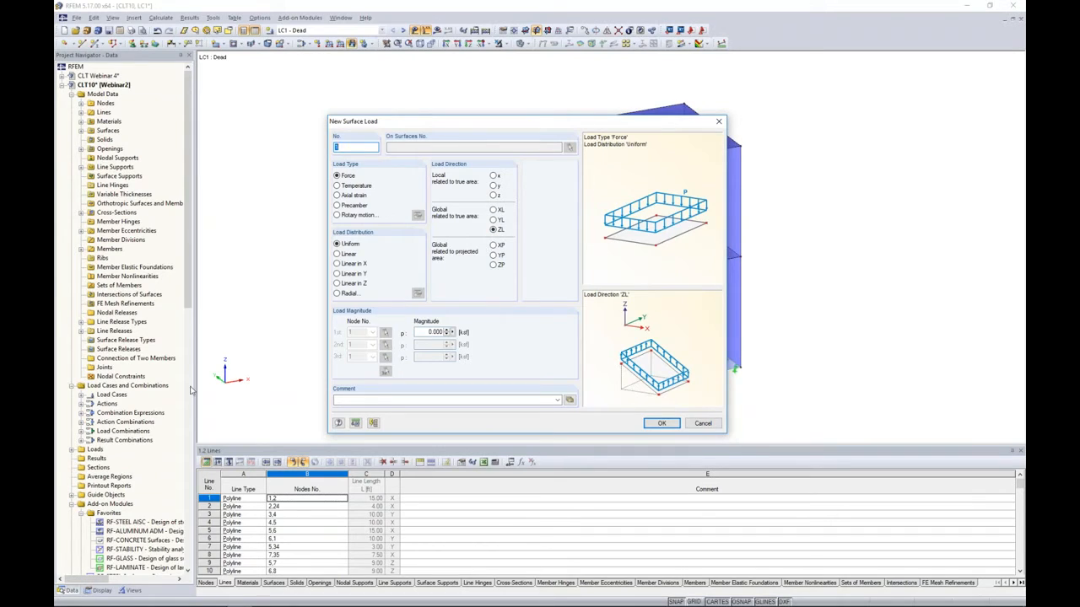
left_click_drag(426, 331, 482, 338)
key("BackSpace")
left_click(662, 423)
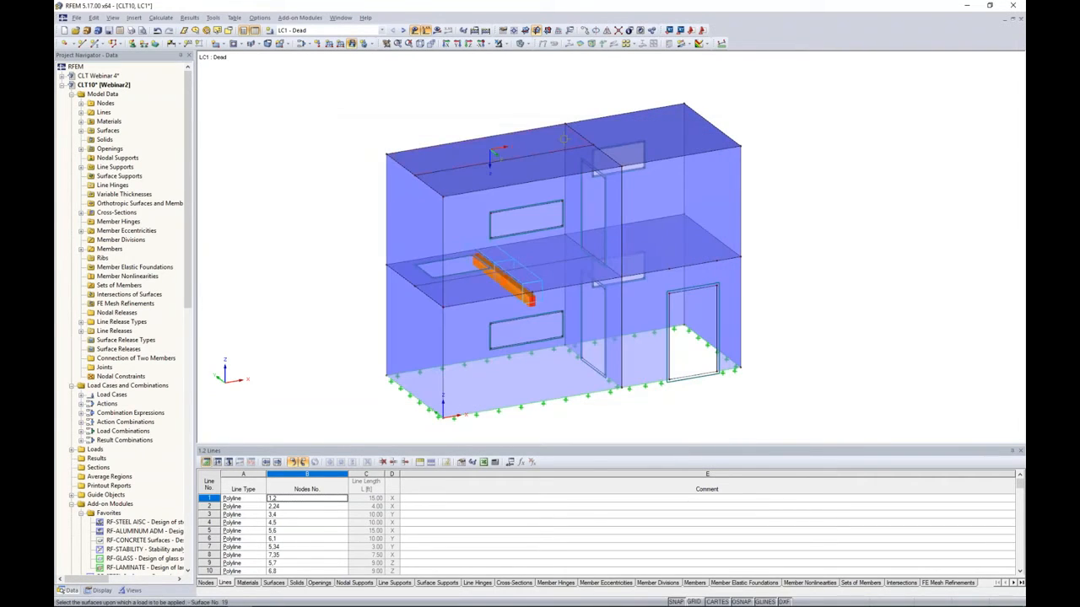
left_click(496, 152)
left_click(660, 138)
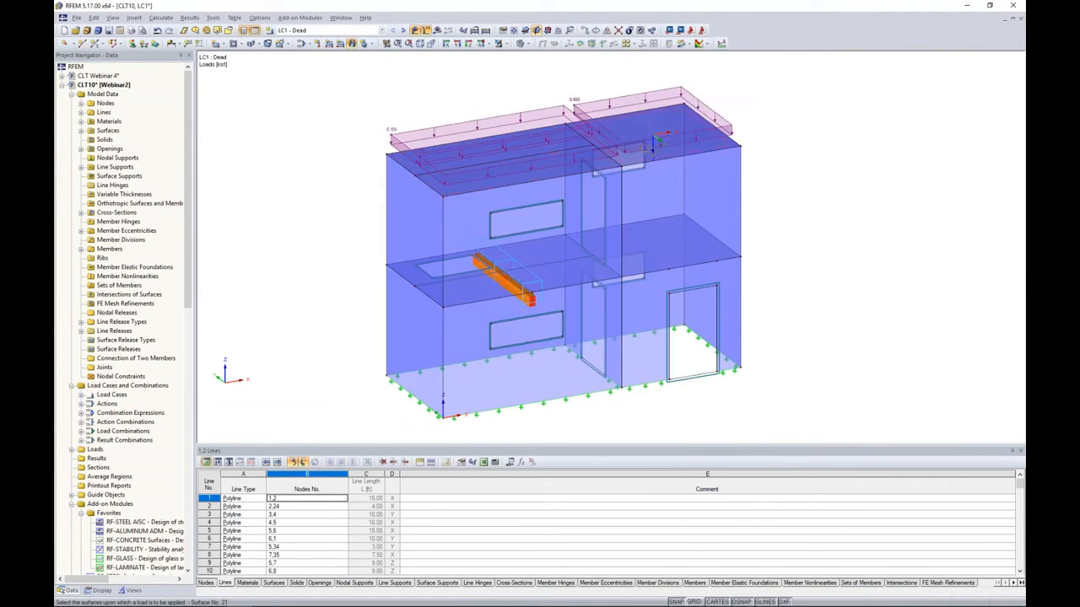
Step: Apply the same dead load to all the intermediate floor surfaces and end the load placement
middle_click_drag(796, 221, 740, 157, "ctrl")
scroll(700, 179, "down", 1)
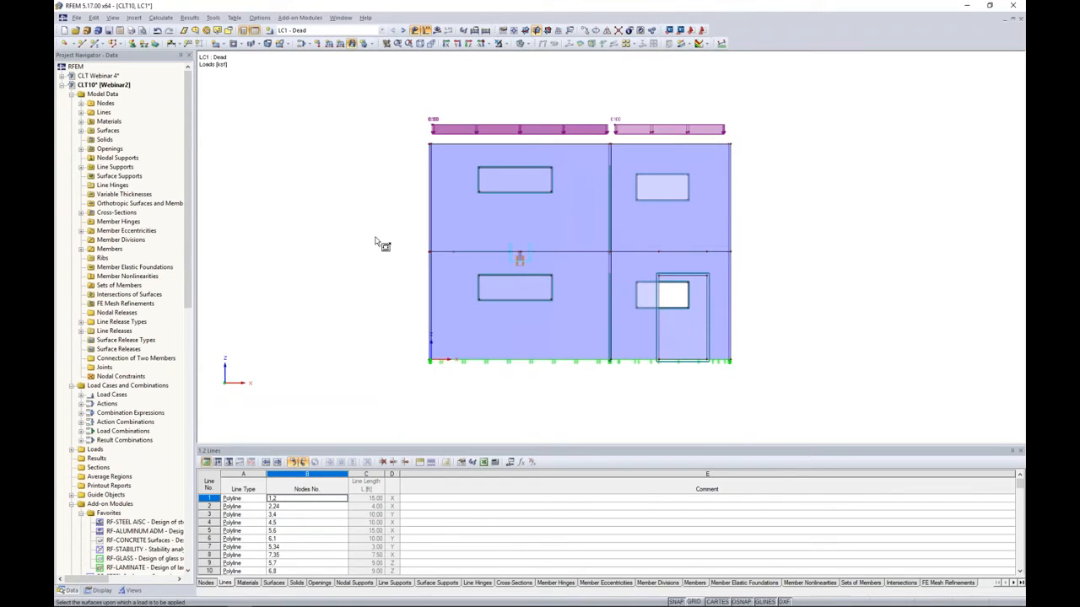
left_click_drag(406, 233, 758, 273)
middle_click_drag(759, 241, 819, 292, "ctrl")
key("Escape")
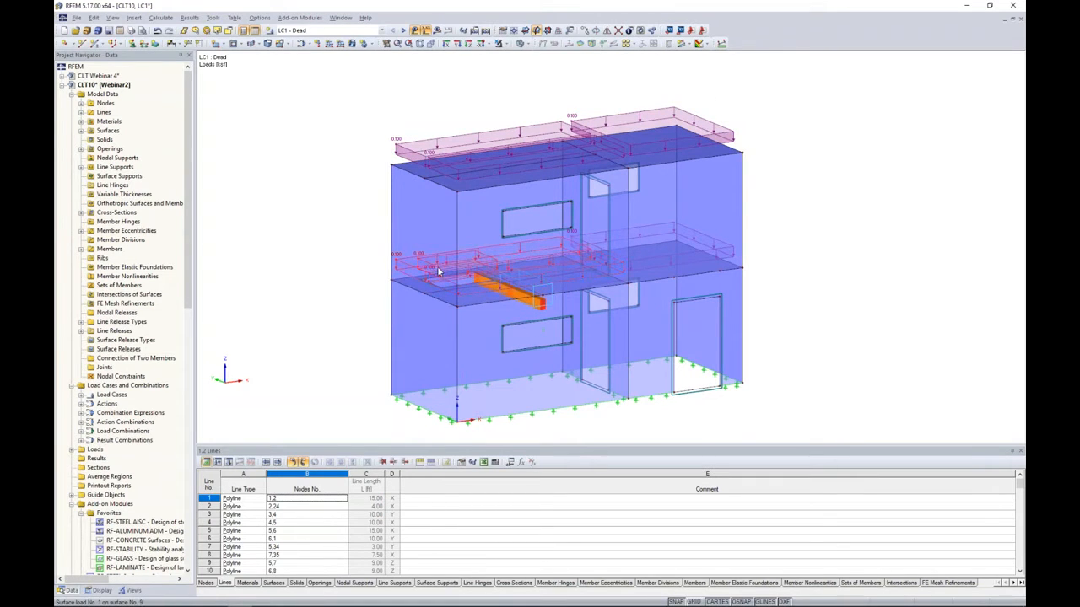
middle_click_drag(552, 237, 555, 248, "ctrl")
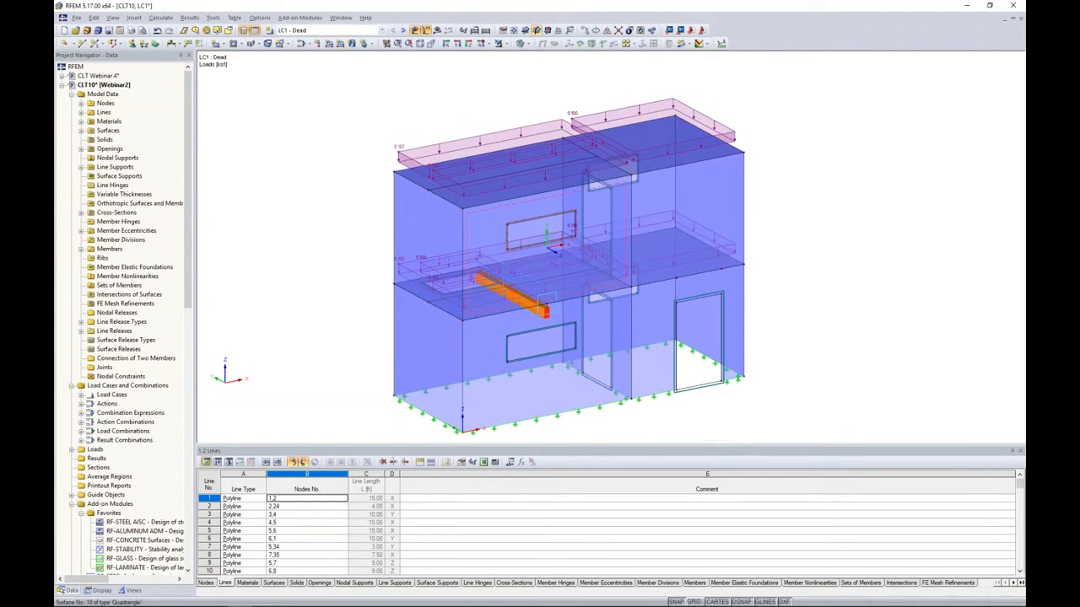
Step: In load case LC2 Live, apply a uniform global ZL surface load of -0.050 ksf to all the intermediate floor surfaces
left_click(403, 31)
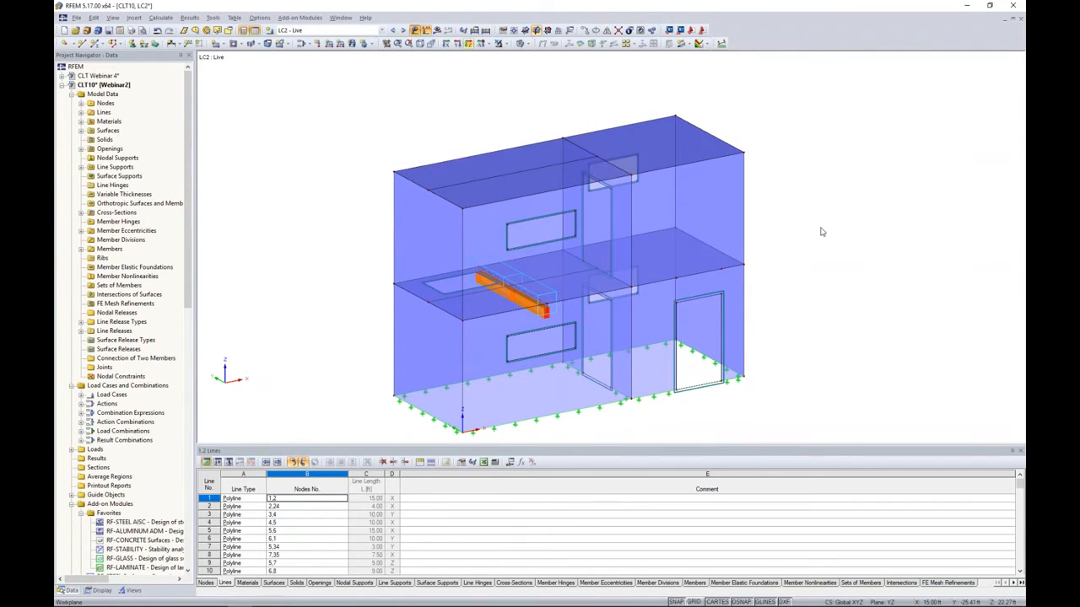
middle_click_drag(837, 261, 804, 252)
left_click(351, 44)
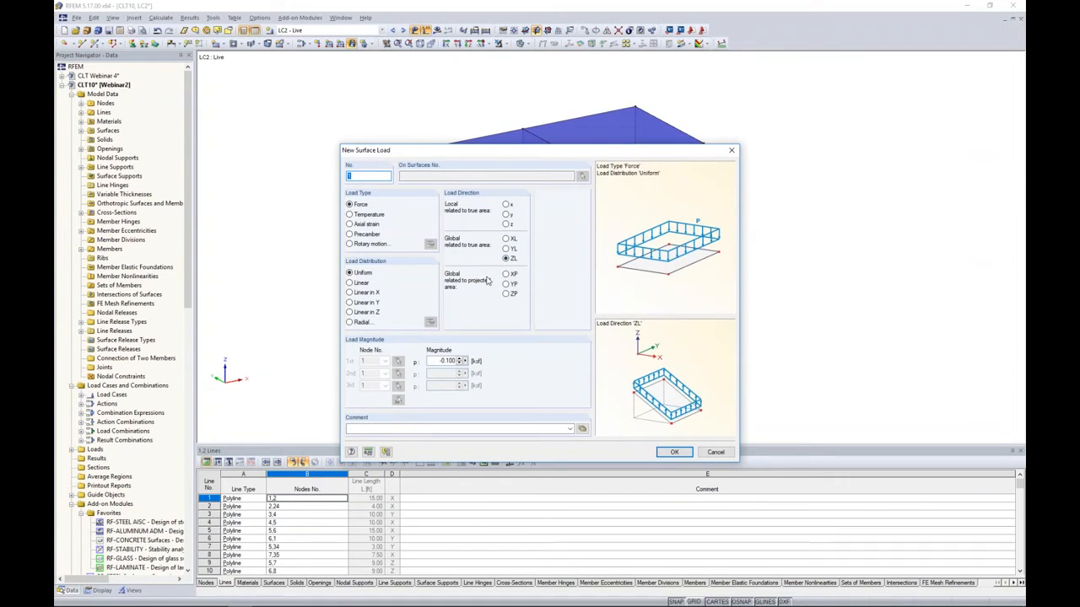
double_click(445, 360)
type("-0.05")
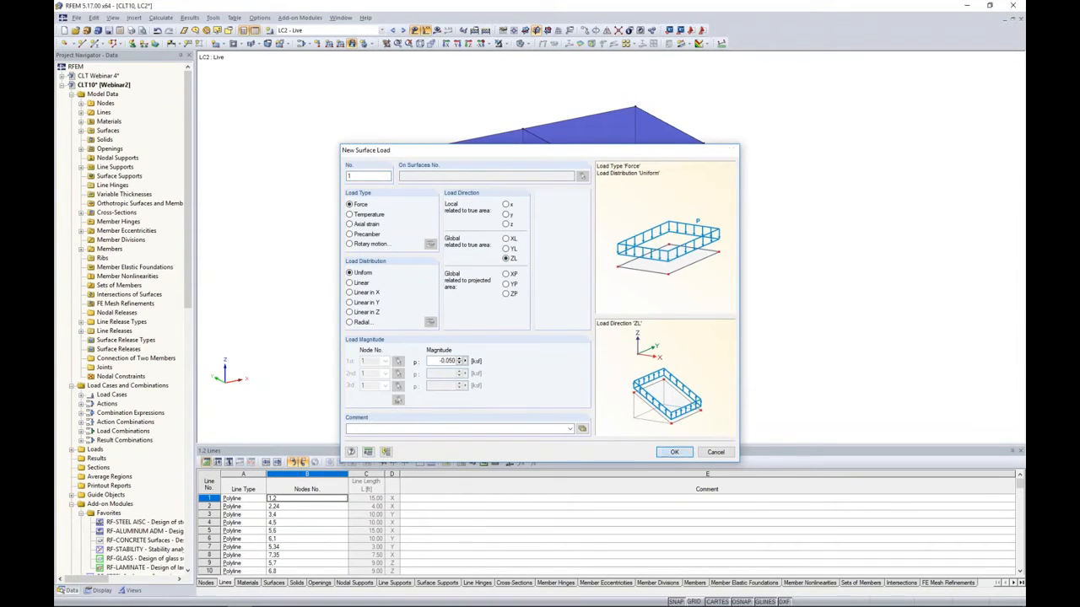
left_click(674, 452)
middle_click_drag(687, 259, 681, 257, "ctrl")
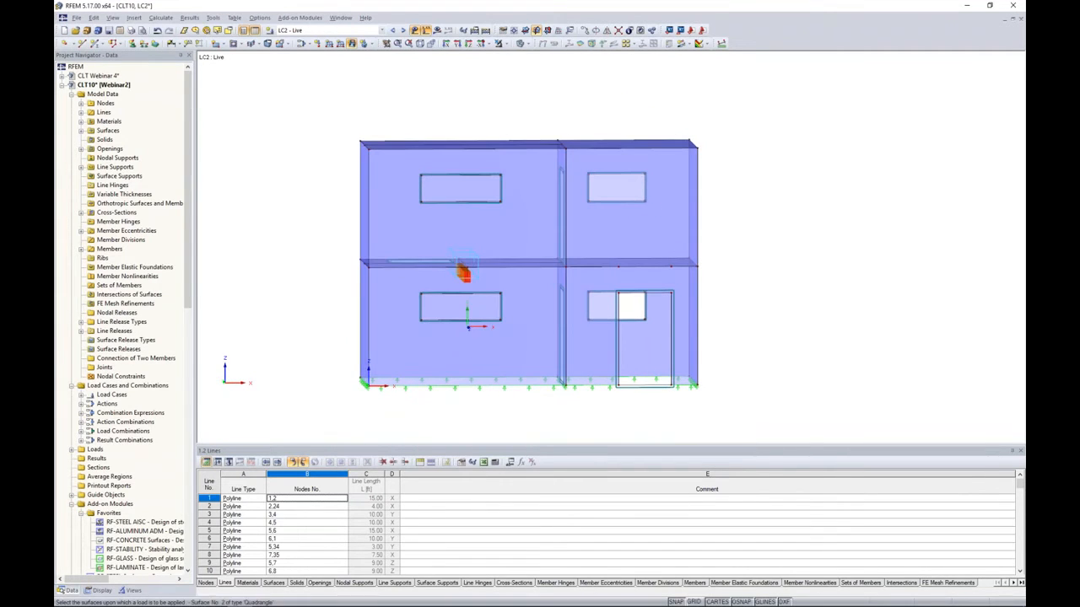
left_click_drag(340, 239, 735, 291)
middle_click_drag(735, 291, 818, 350, "ctrl")
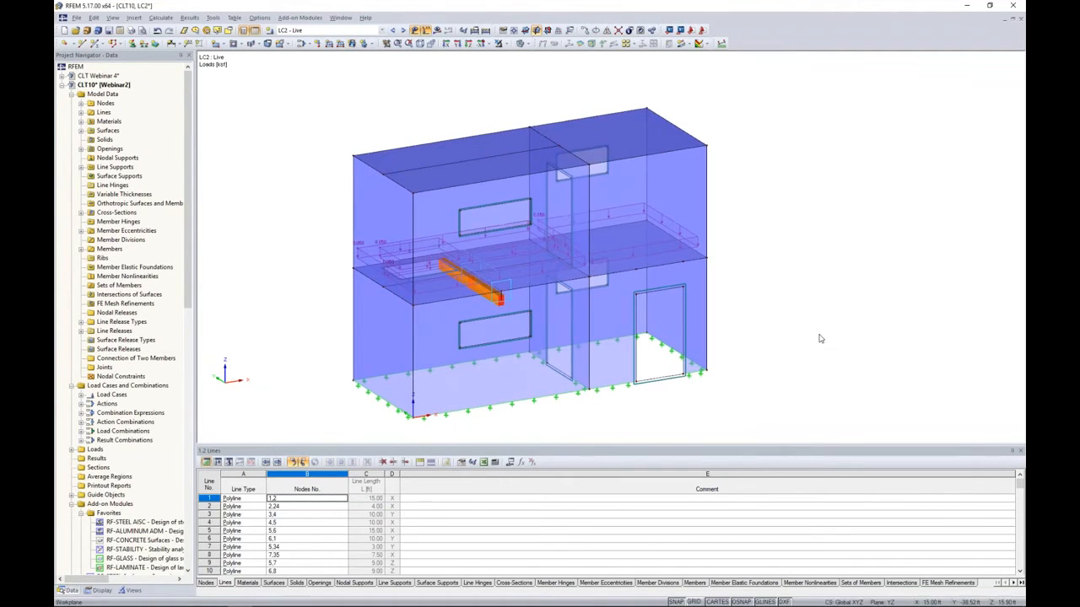
Step: Switch to load case LC3 Wind X and examine the ASCE/SEI 7-16 wind load generator for vertical walls with roof
left_click(402, 30)
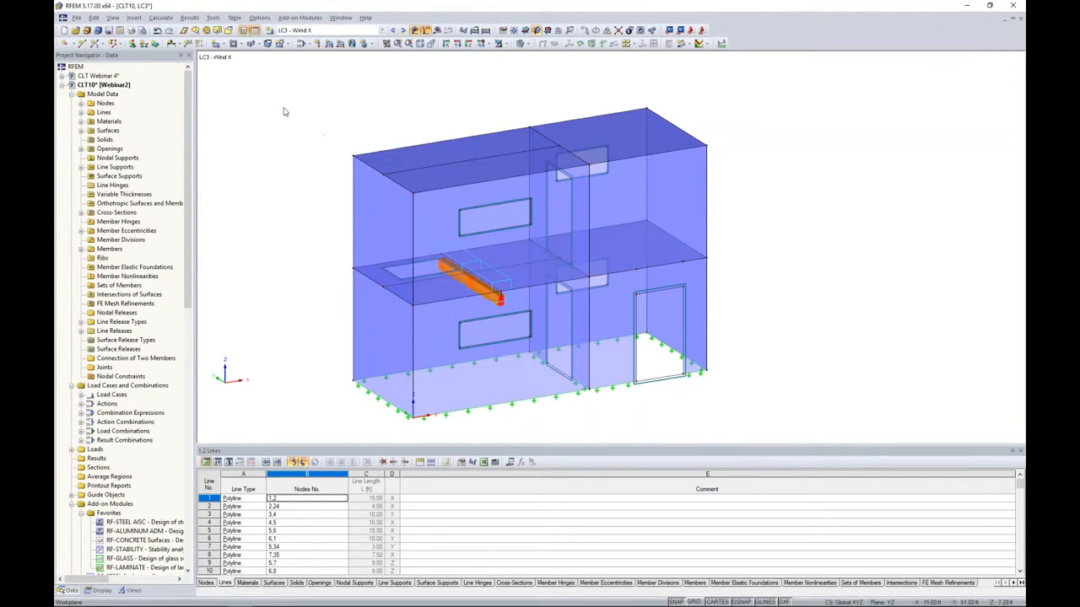
left_click(213, 17)
mouse_move(245, 244)
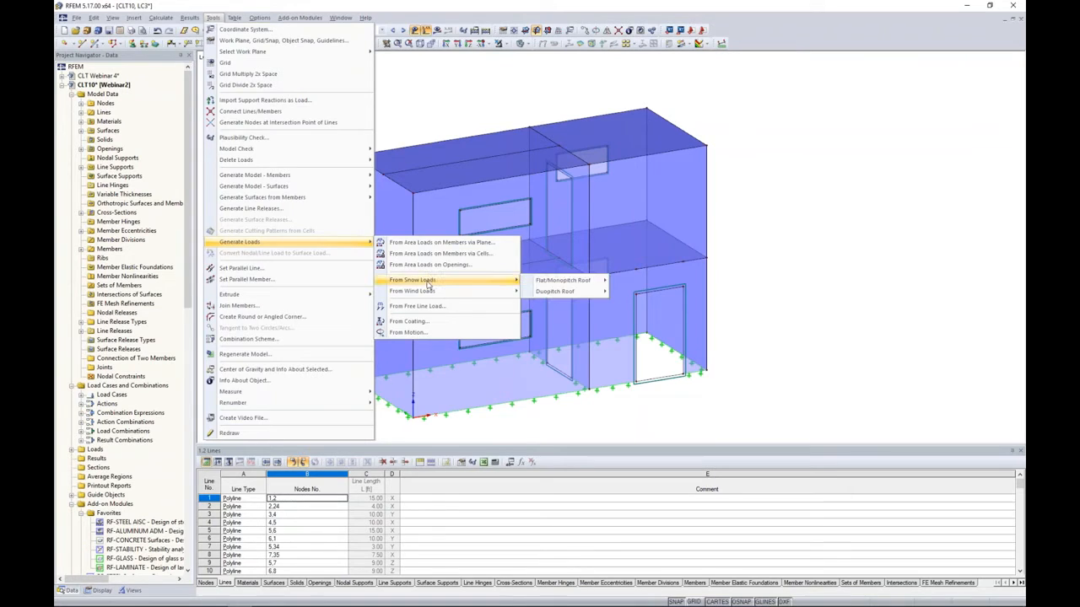
mouse_move(426, 291)
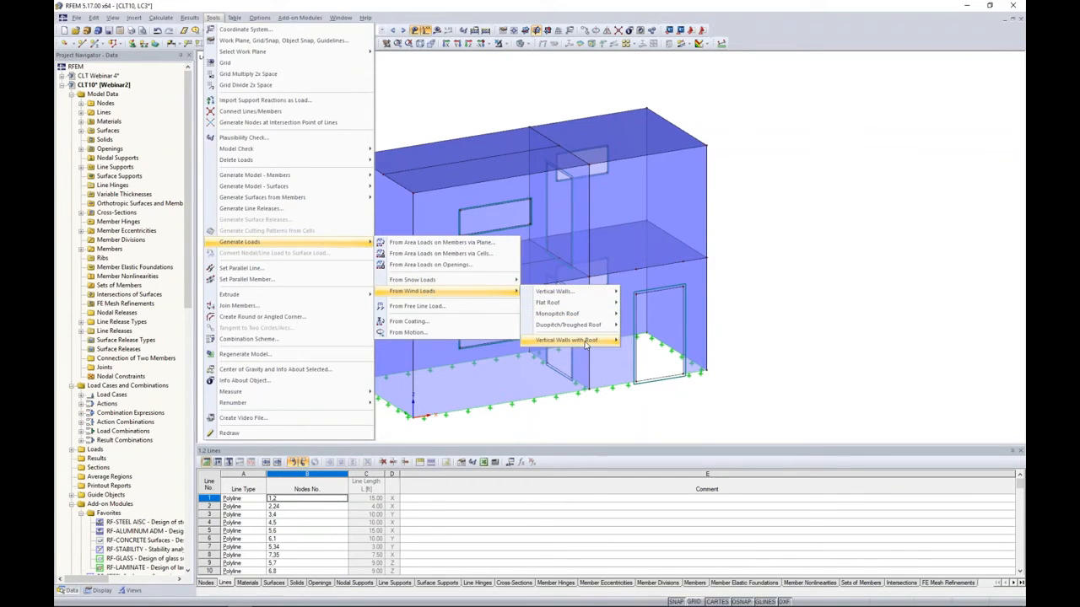
mouse_move(593, 342)
left_click(662, 374)
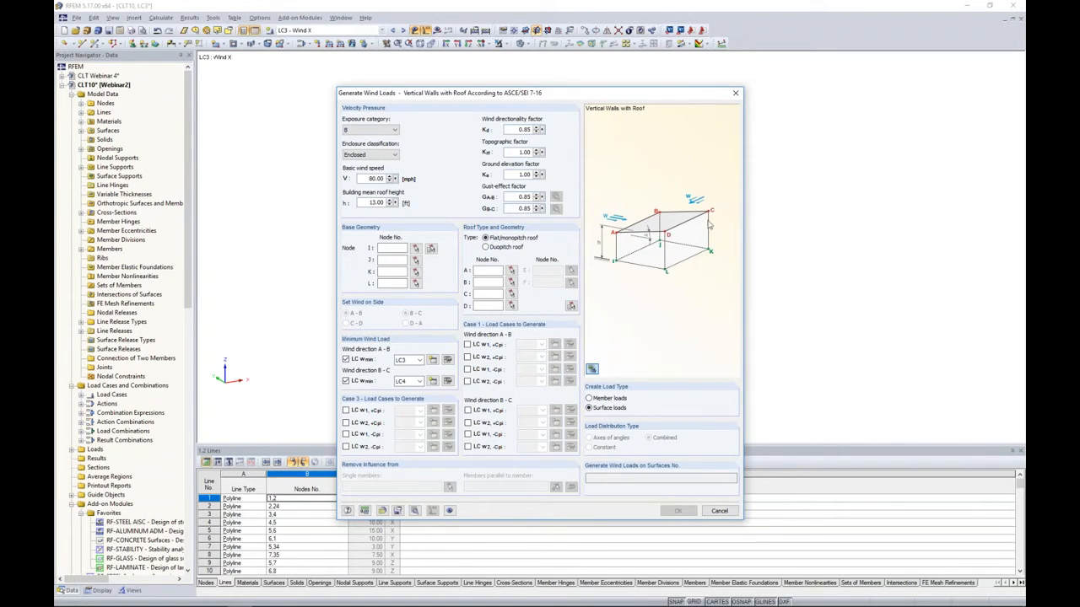
left_click(719, 511)
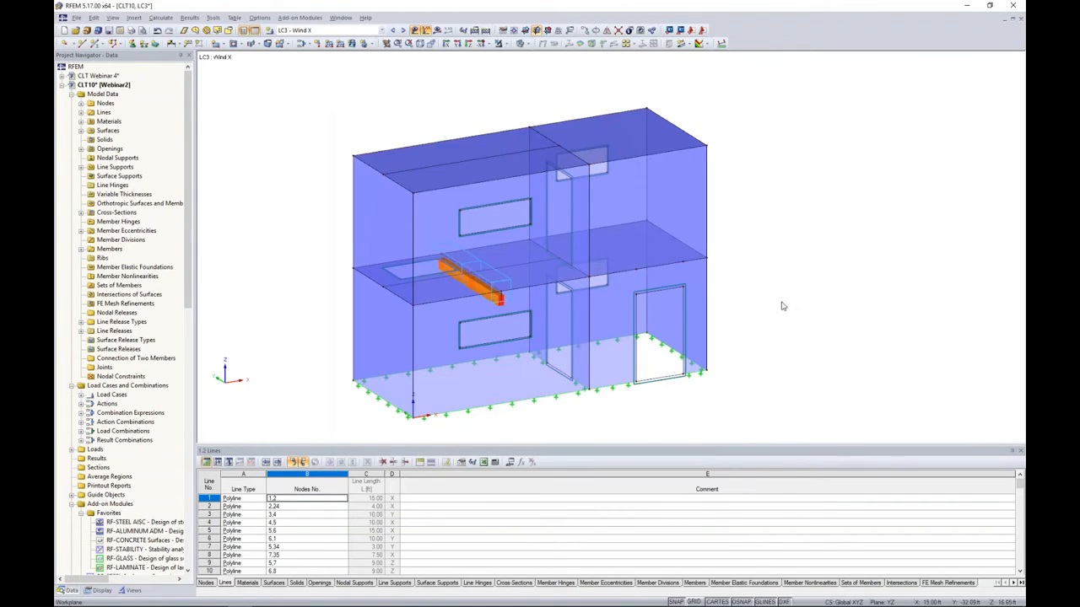
Step: In LC3 Wind X, apply a uniform global XL surface load of 0.030 ksf to the upper and lower windward end walls
middle_click_drag(770, 326, 813, 314)
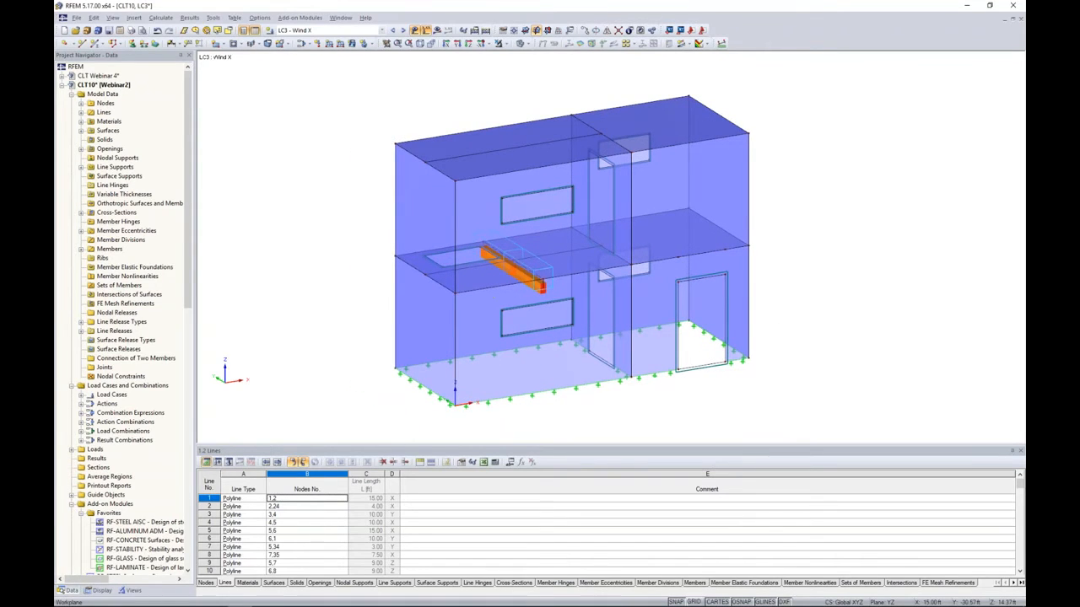
middle_click_drag(332, 216, 347, 212)
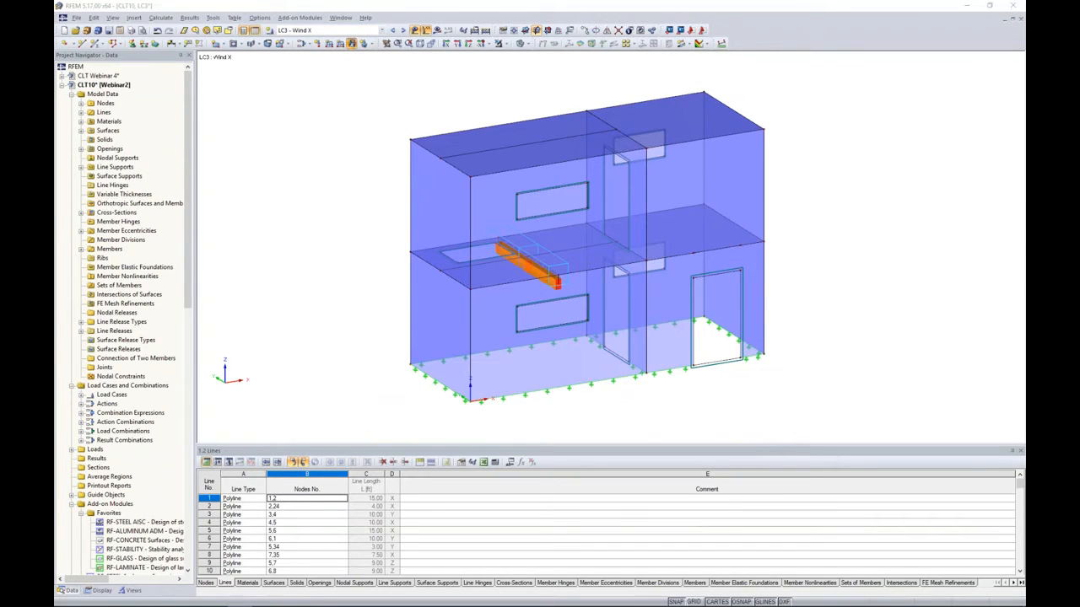
left_click(351, 44)
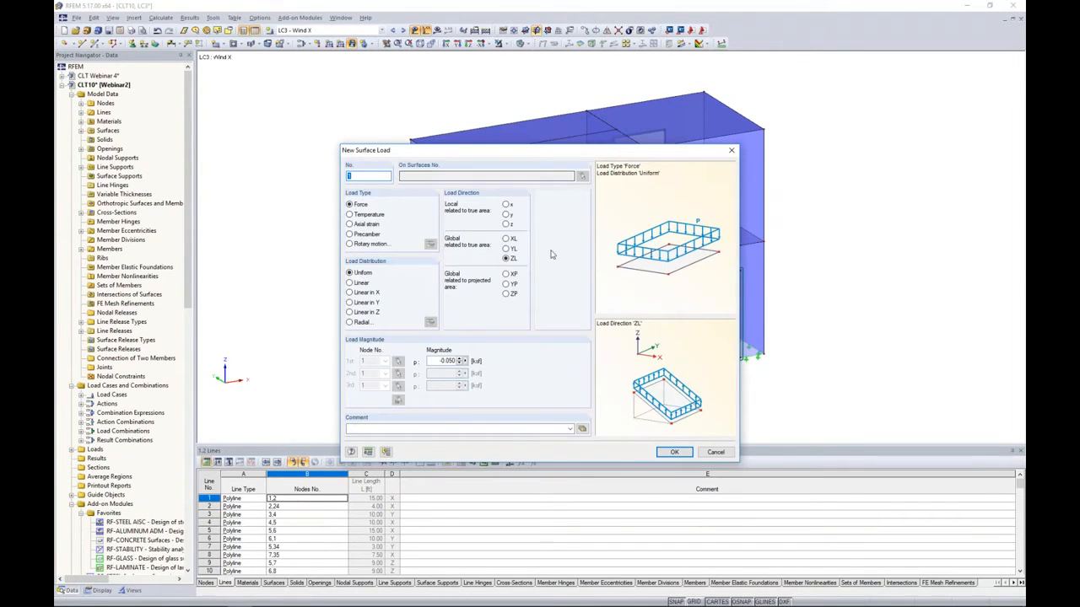
left_click(505, 239)
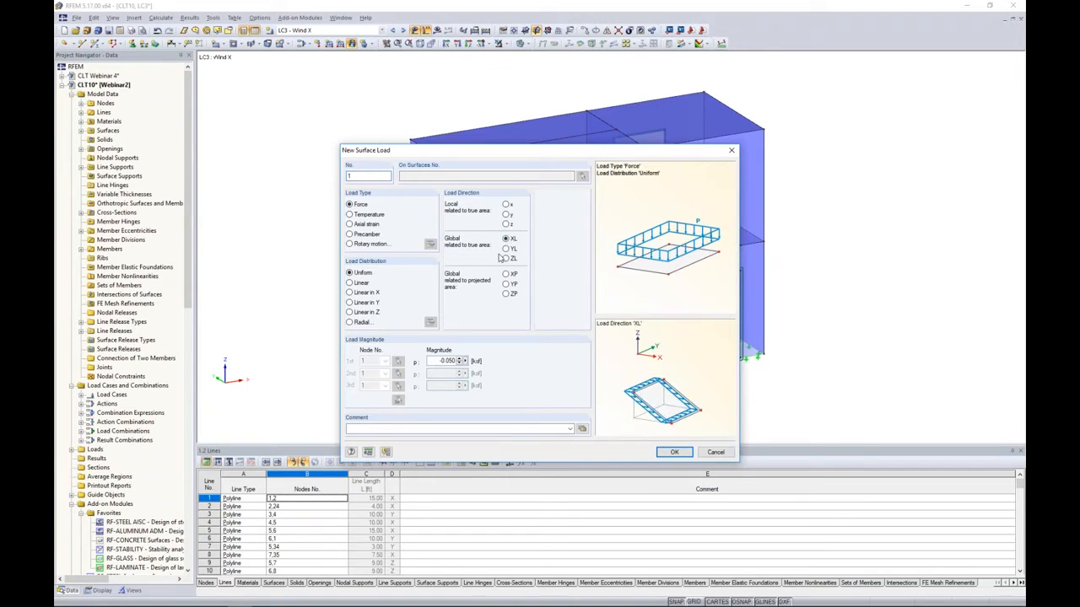
left_click_drag(433, 362, 486, 361)
type("0.03")
left_click(672, 452)
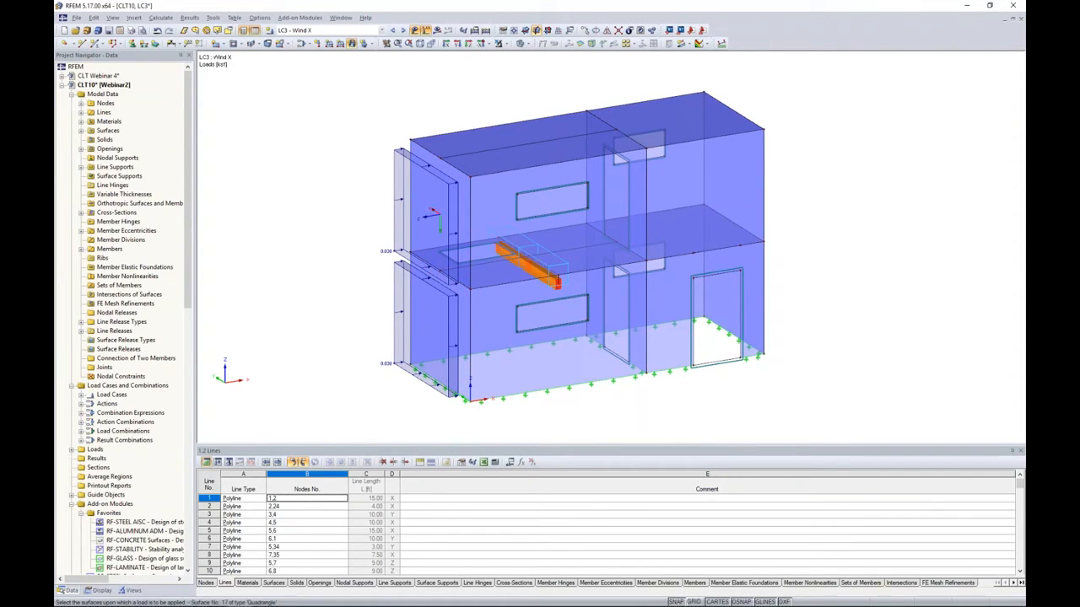
right_click(294, 231)
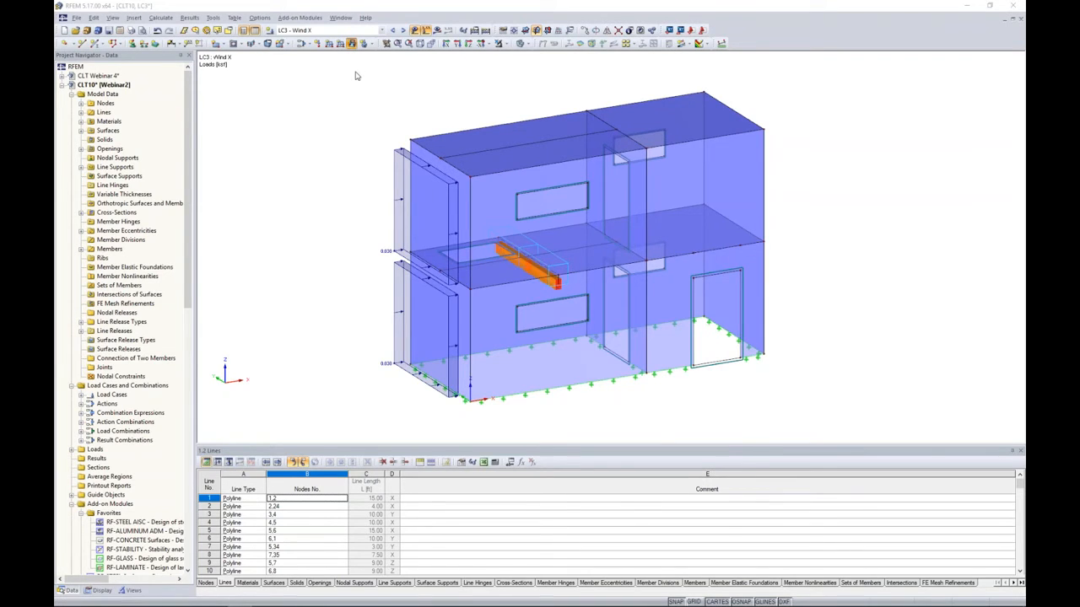
Step: Add a uniform global XL surface load of 0.010 ksf to the upper and lower leeward end walls in LC3 Wind X
double_click(449, 361)
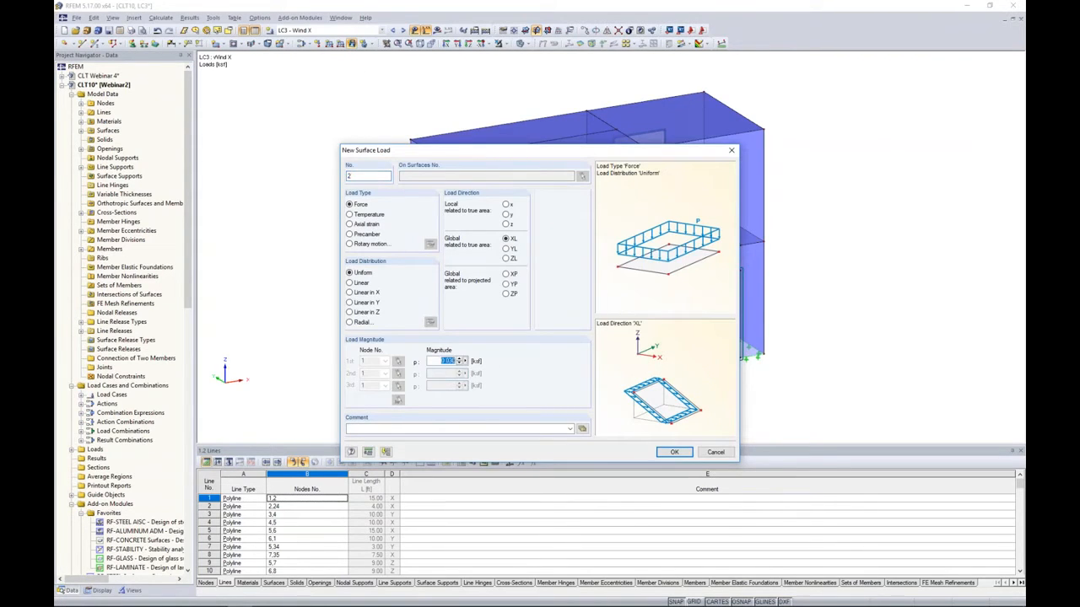
type("0.")
type("1")
left_click(674, 452)
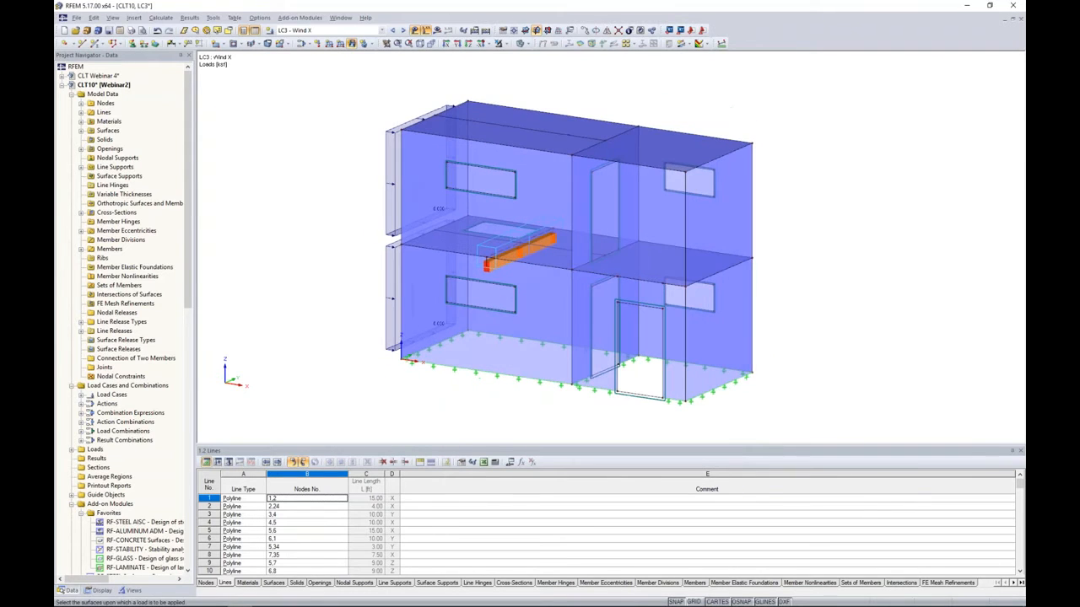
left_click(705, 246)
left_click(707, 325)
middle_click_drag(531, 347, 775, 352, "ctrl")
key("Escape")
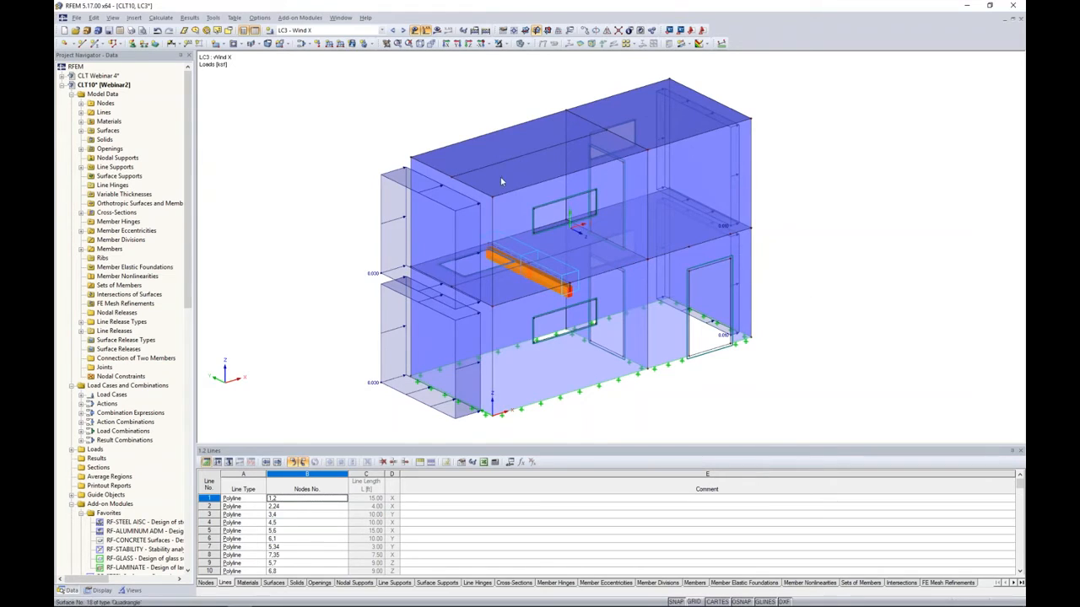
Step: In load case LC4 Wind Y, apply a uniform global YL surface load of 0.030 ksf to the four front wall surfaces
left_click(402, 29)
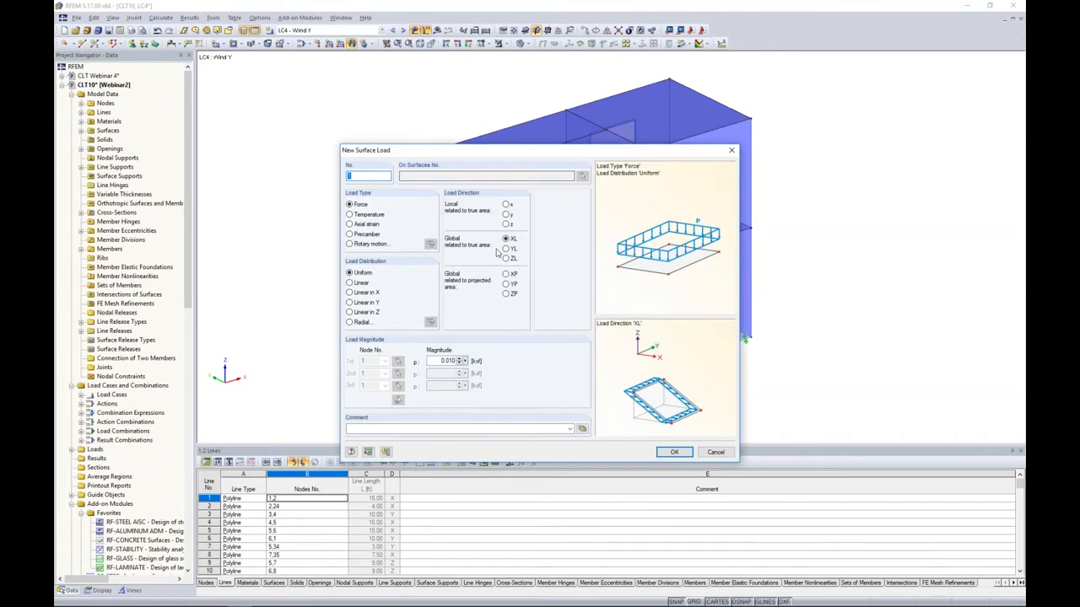
left_click(507, 249)
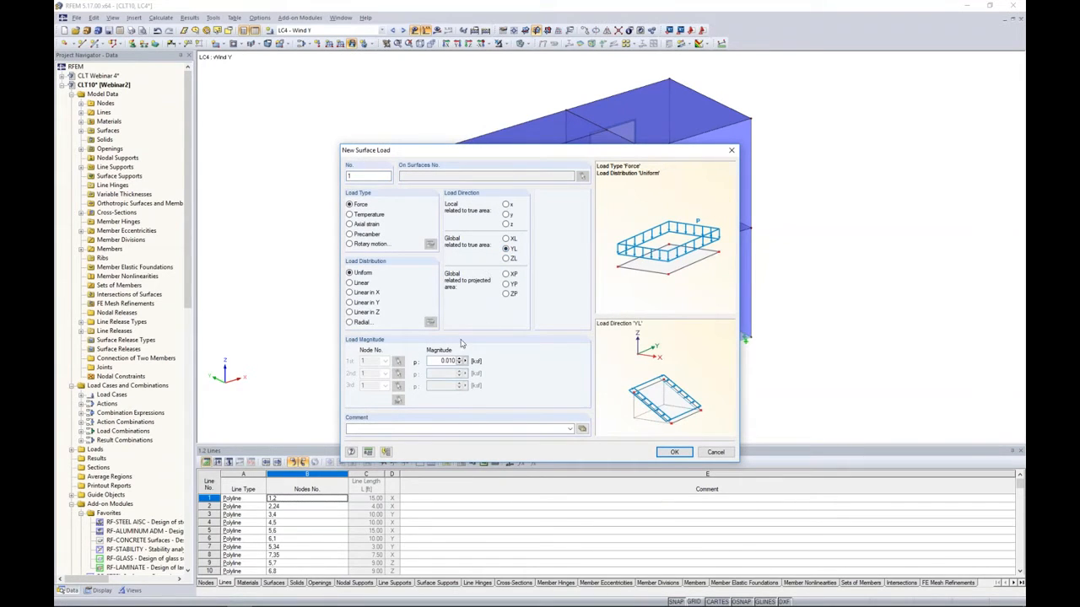
left_click_drag(442, 361, 477, 361)
type("0.03")
left_click(664, 454)
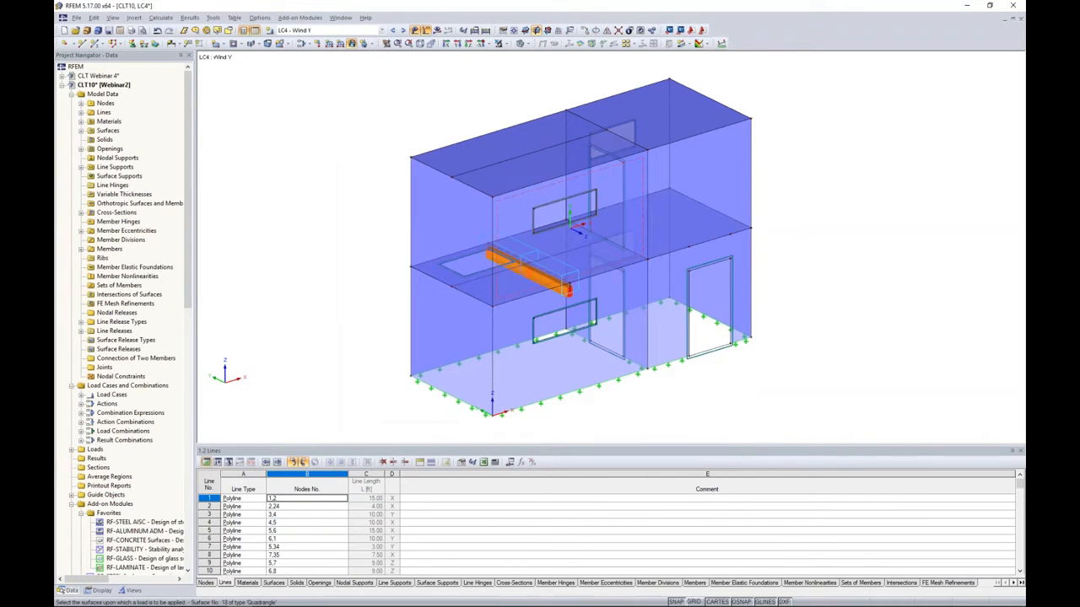
left_click(700, 201)
left_click(671, 296)
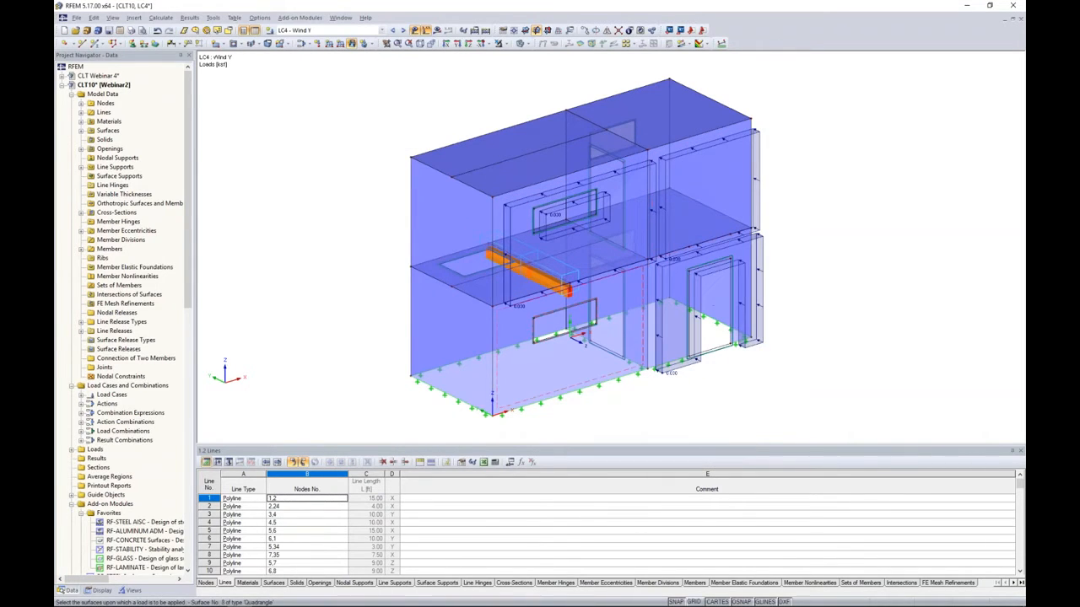
left_click(620, 337)
left_click(730, 308)
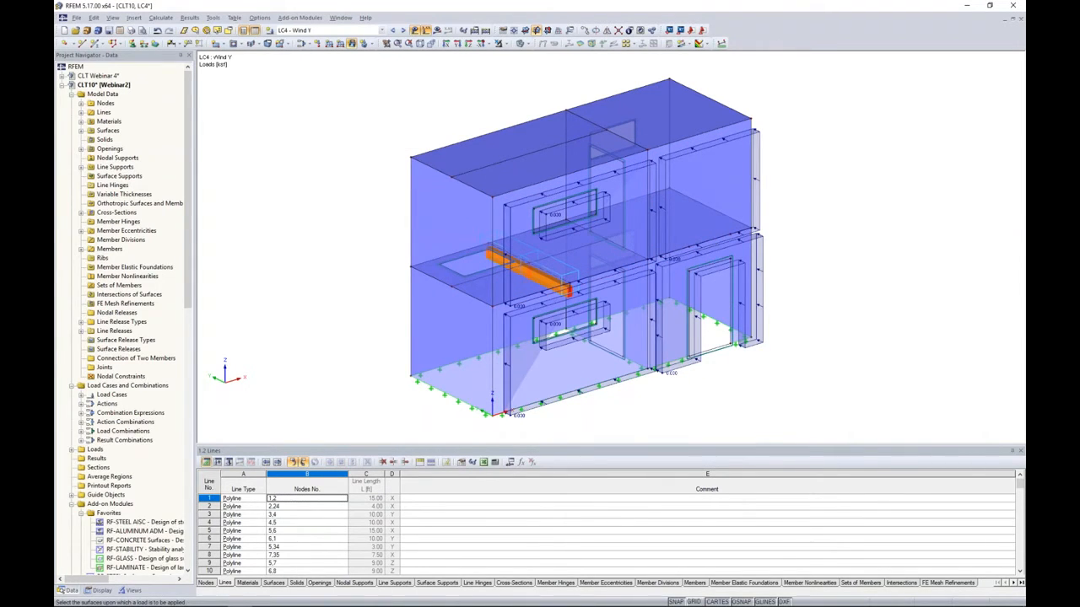
right_click(803, 265)
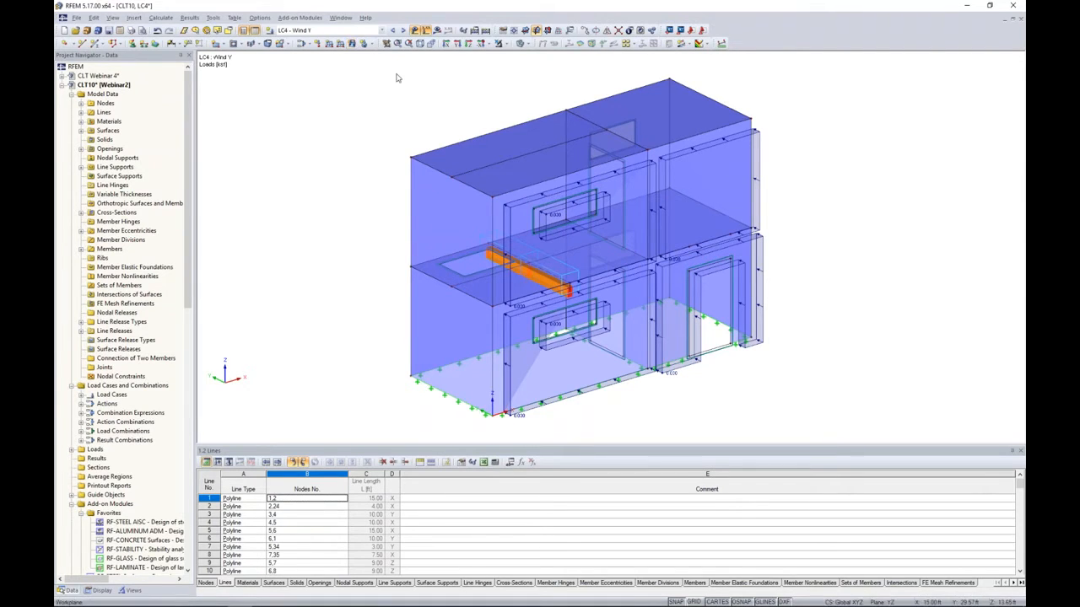
Step: In load case LC4 Wind Y, apply a uniform global YL surface load of 0.01 ksf to the upper and lower rear walls
left_click(352, 44)
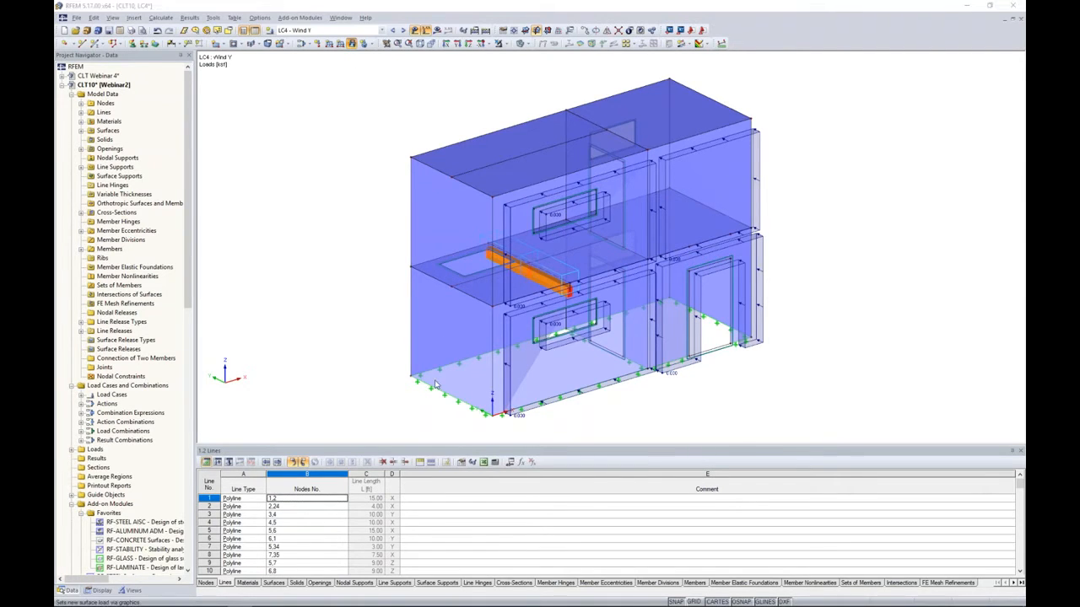
type("0.01")
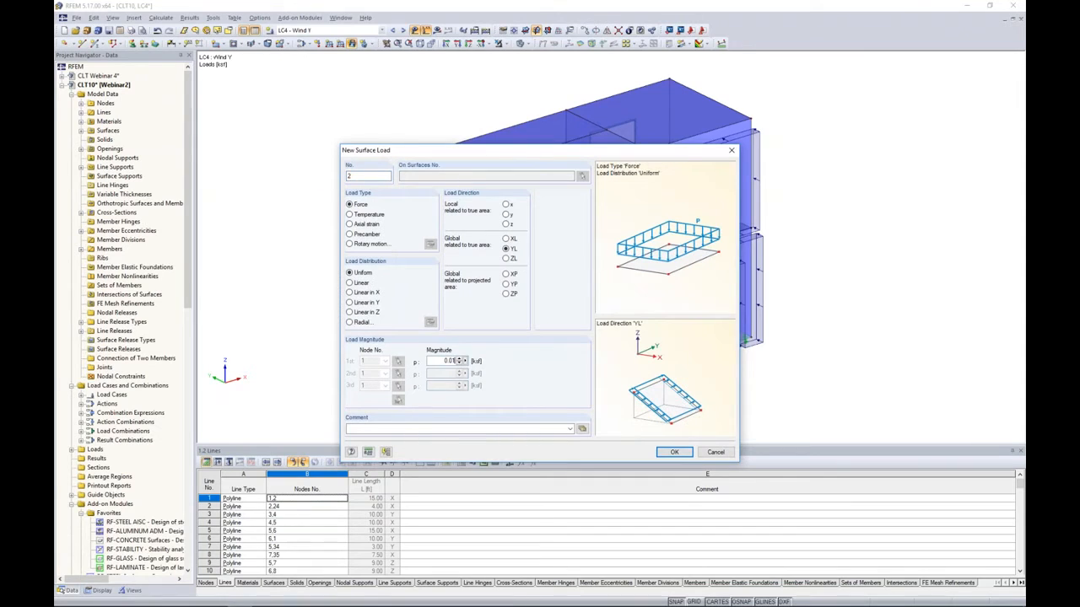
left_click(672, 452)
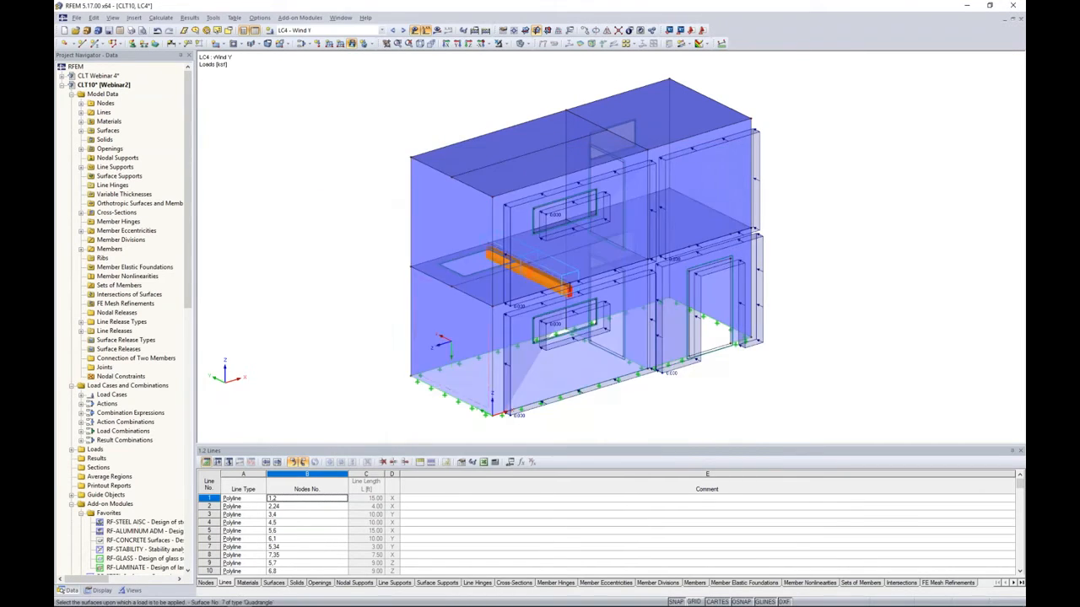
left_click_drag(494, 108, 528, 396)
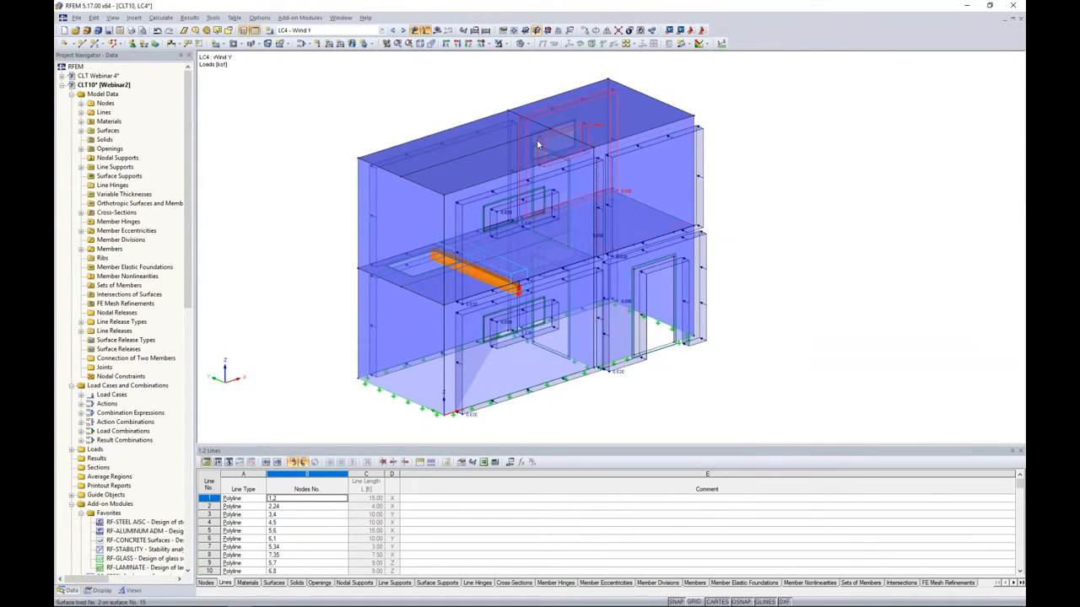
Step: Step through load combinations CO1 to CO4 and examine the combined loads on the building
left_click(403, 30)
left_click(402, 29)
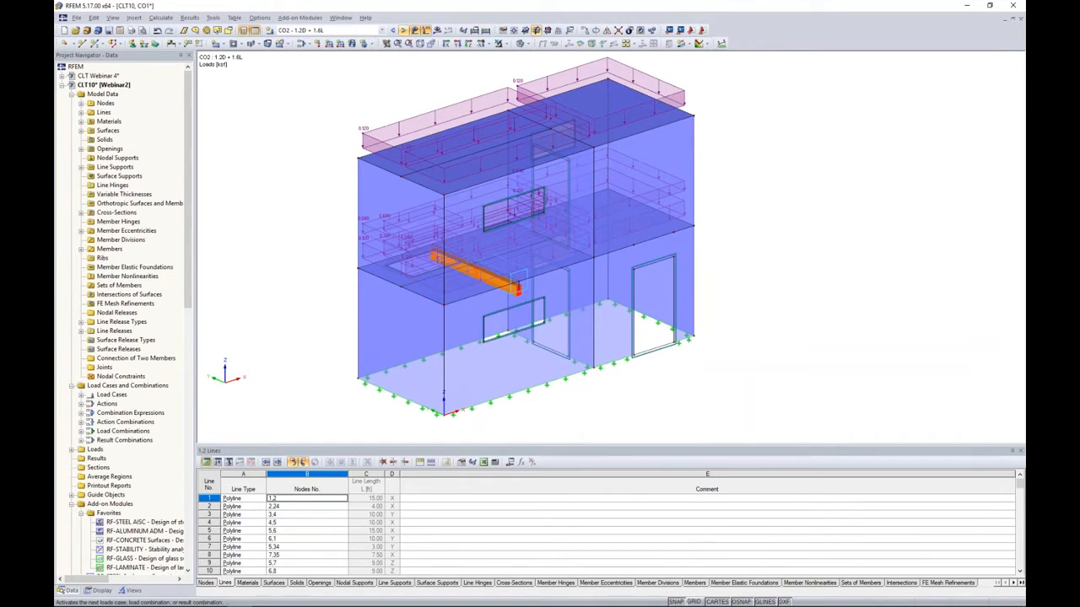
left_click(403, 30)
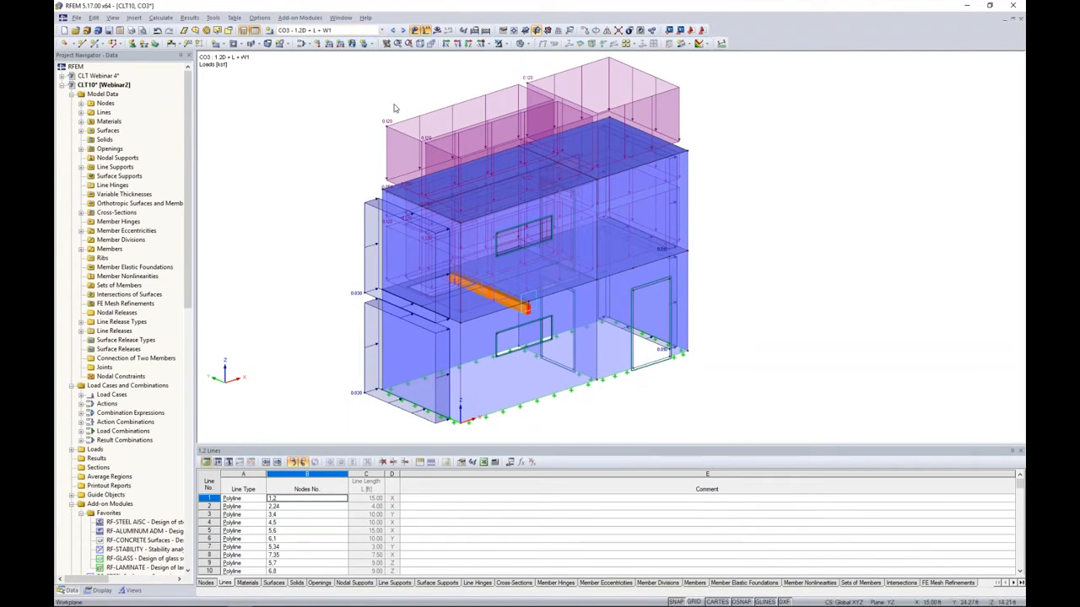
left_click(402, 30)
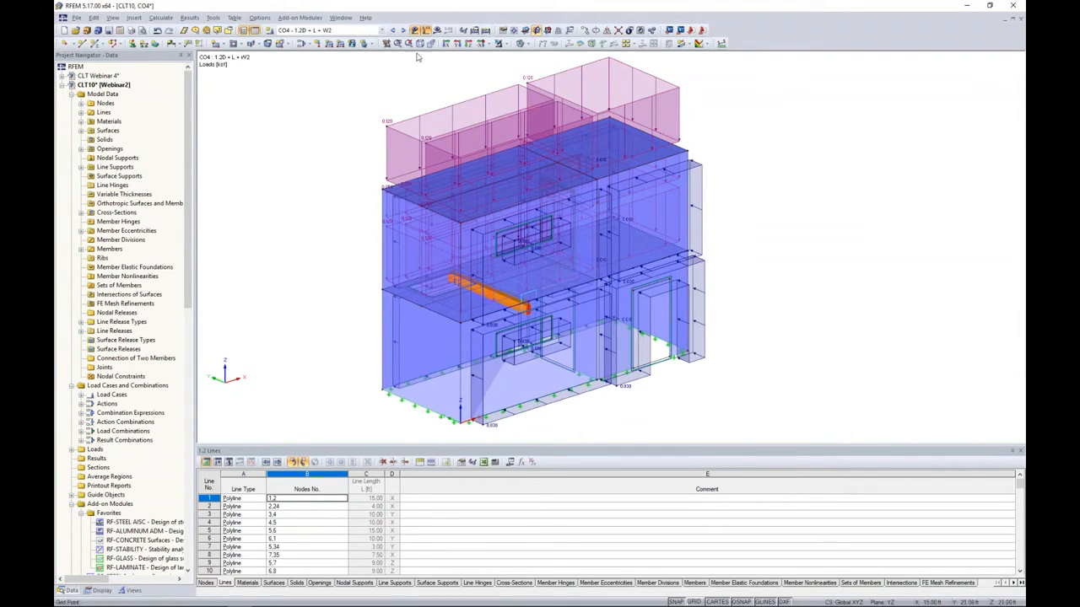
Step: Hide the load display and open the RF-LAMINATE add-on module for designing laminate surfaces
left_click(536, 29)
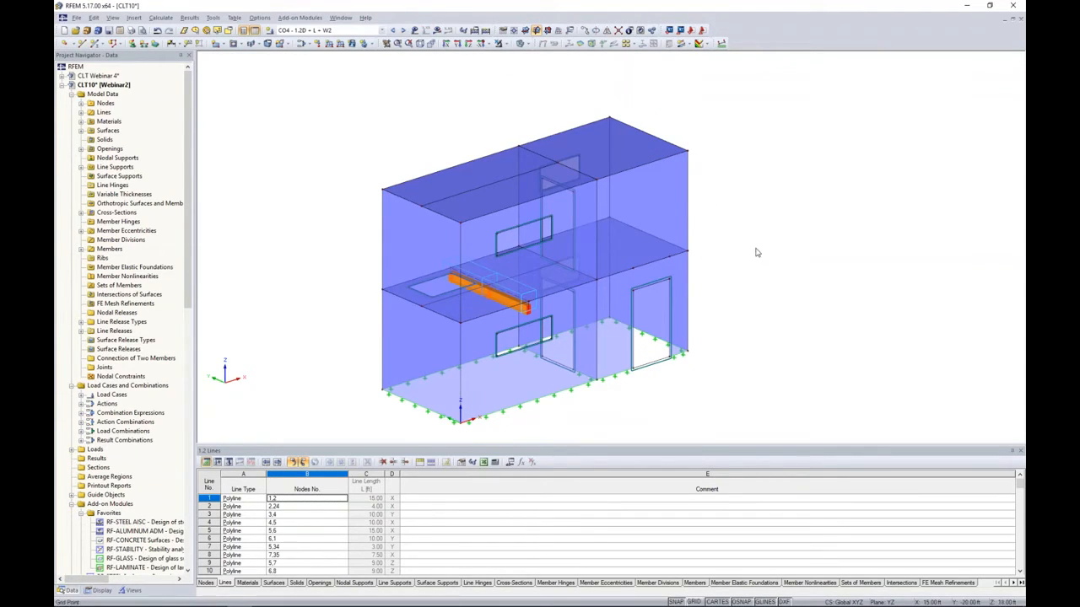
middle_click_drag(760, 271, 729, 251, "ctrl")
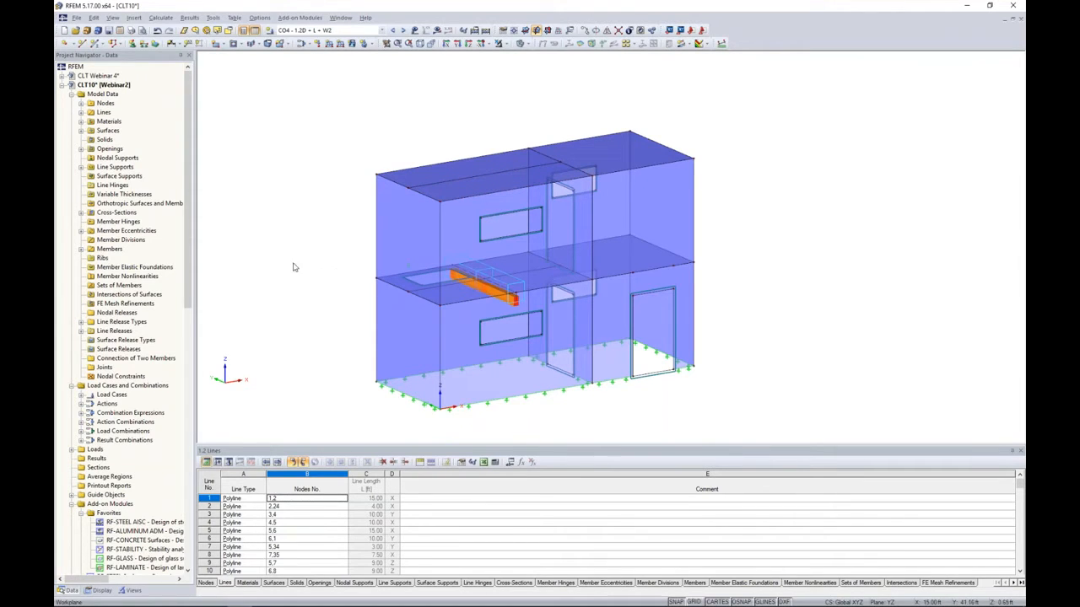
scroll(143, 267, "down", 4)
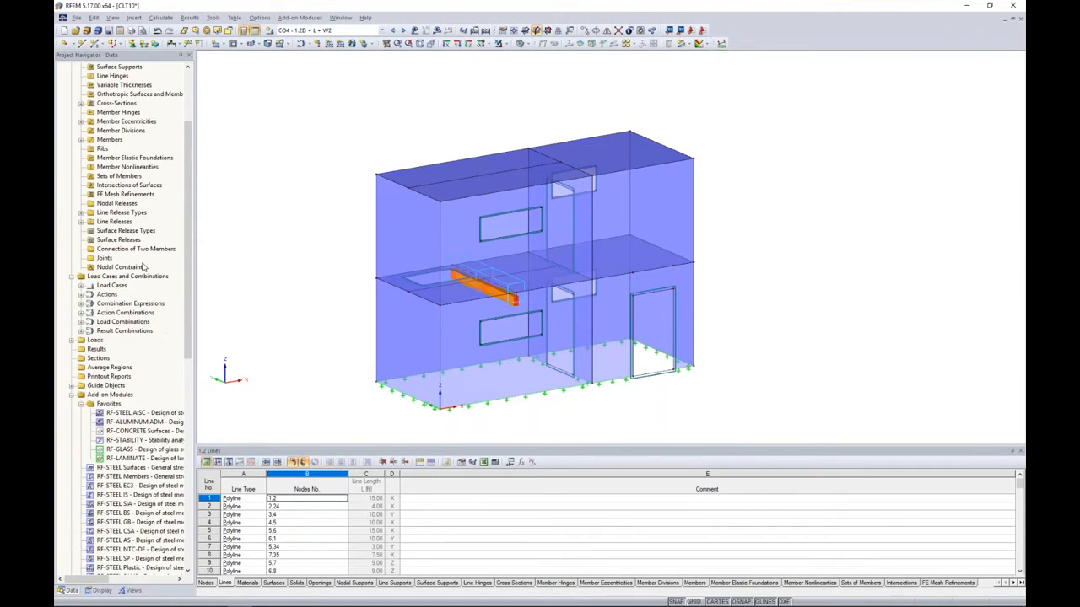
scroll(144, 266, "down", 3)
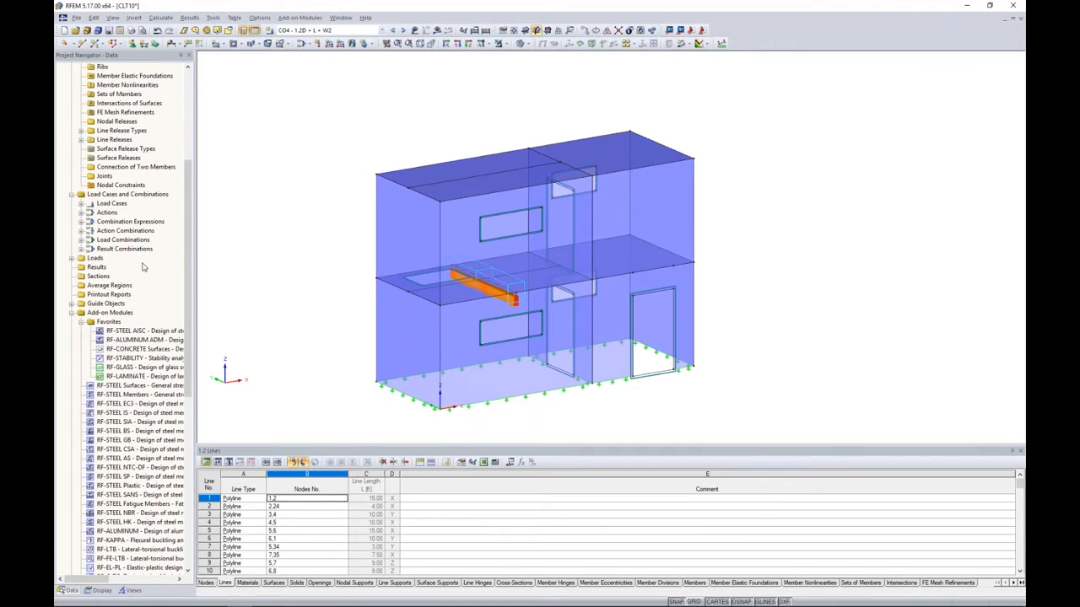
scroll(143, 266, "down", 2)
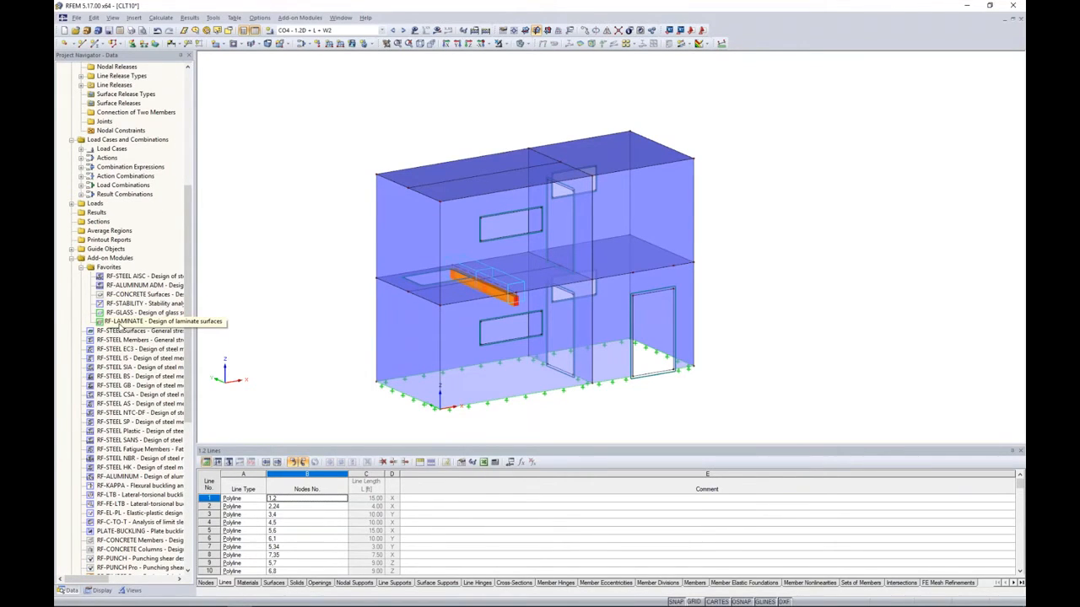
double_click(120, 323)
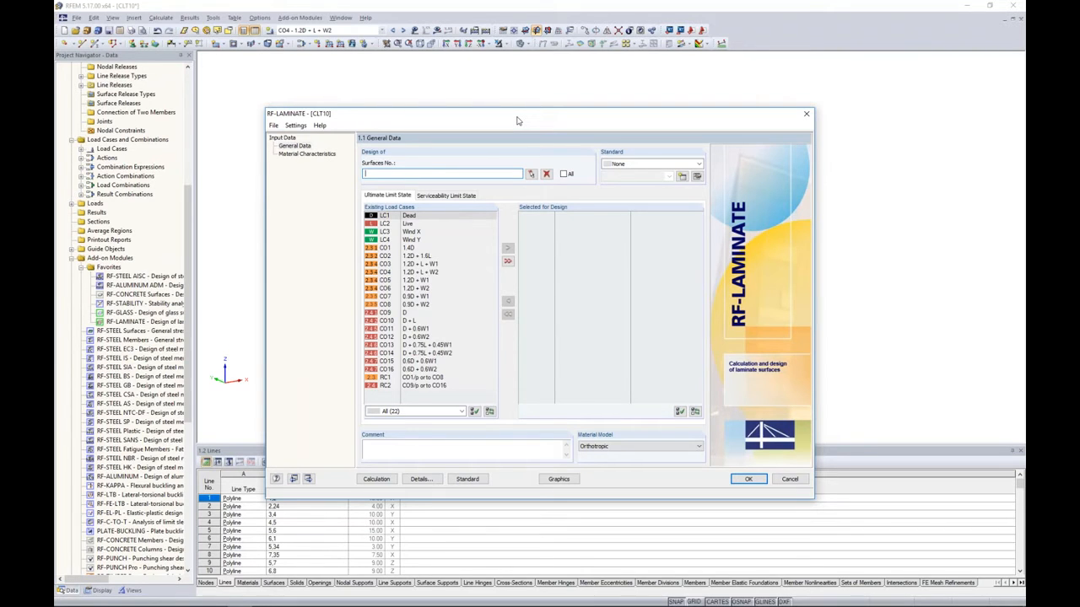
left_click_drag(518, 121, 518, 278)
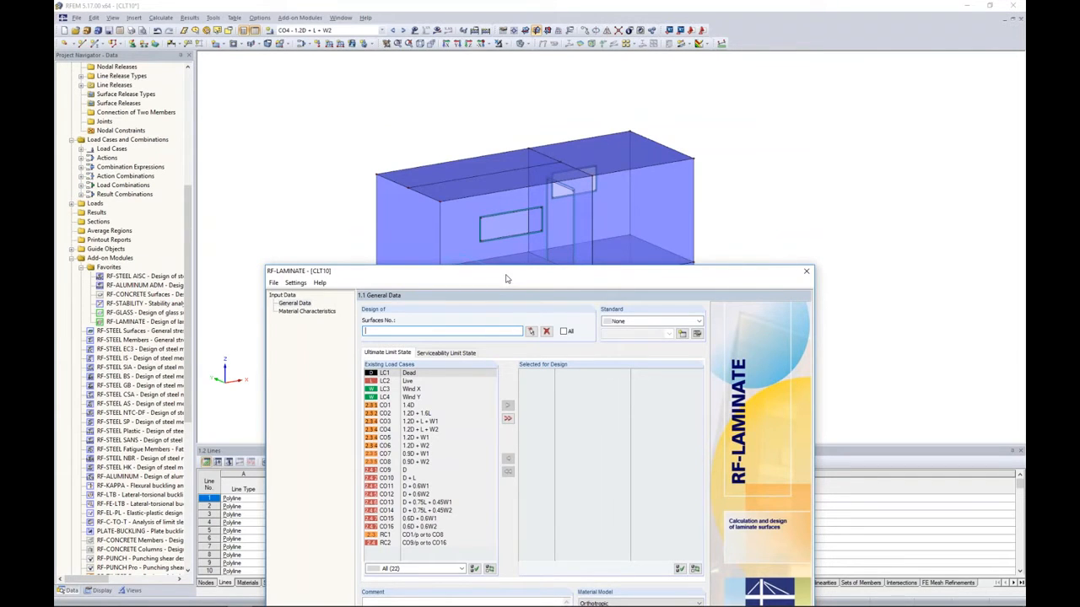
left_click_drag(507, 279, 509, 143)
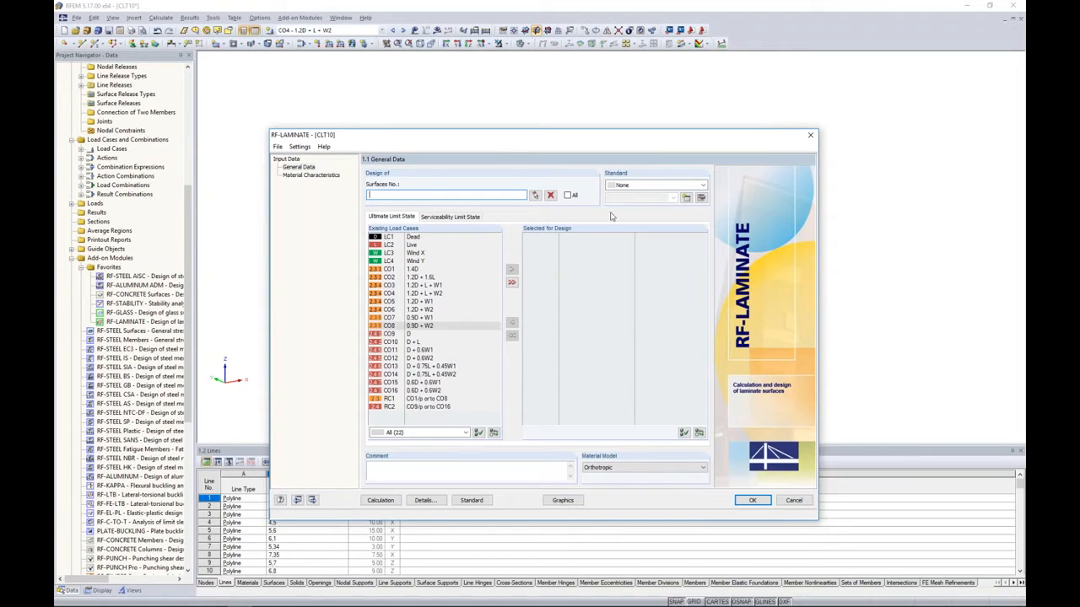
Step: Set the RF-LAMINATE design standard to ANSI/AWC NDS-2018 with the LRFD method and include all surfaces in the design
left_click(620, 186)
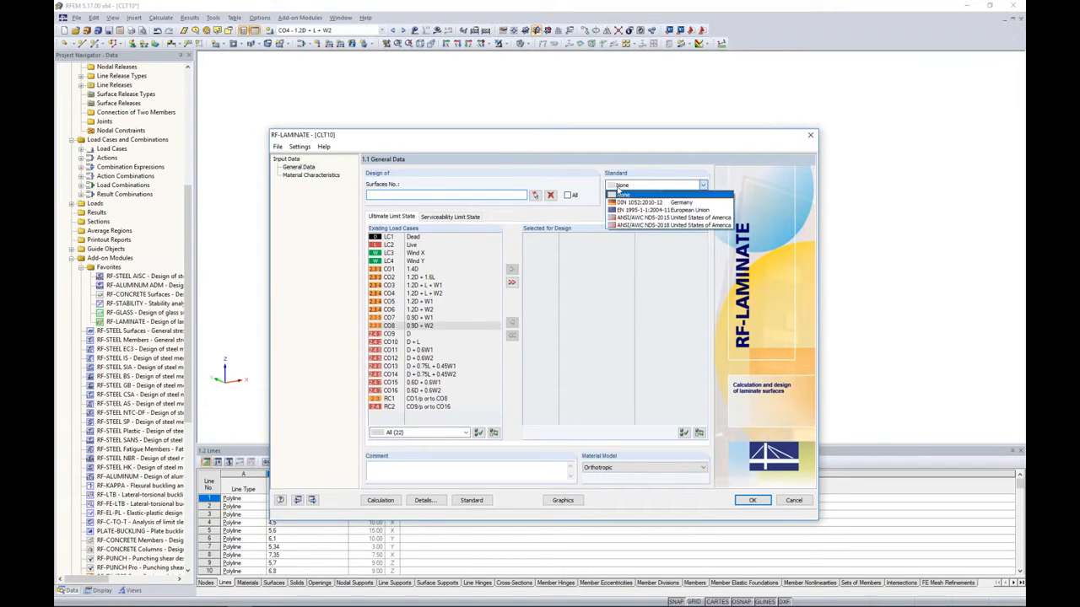
left_click(629, 226)
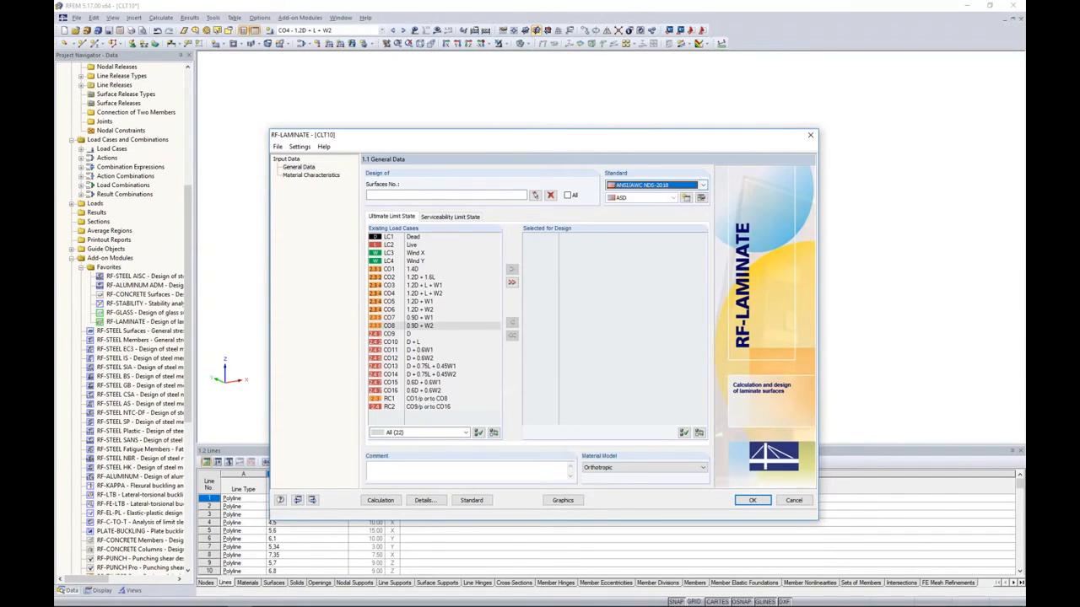
left_click(674, 199)
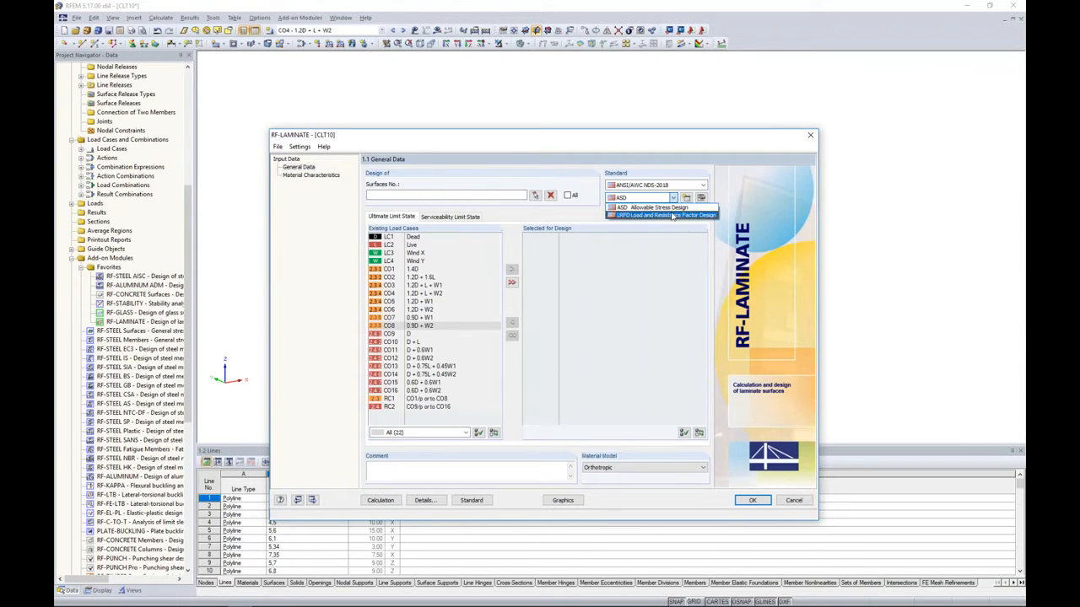
left_click(673, 216)
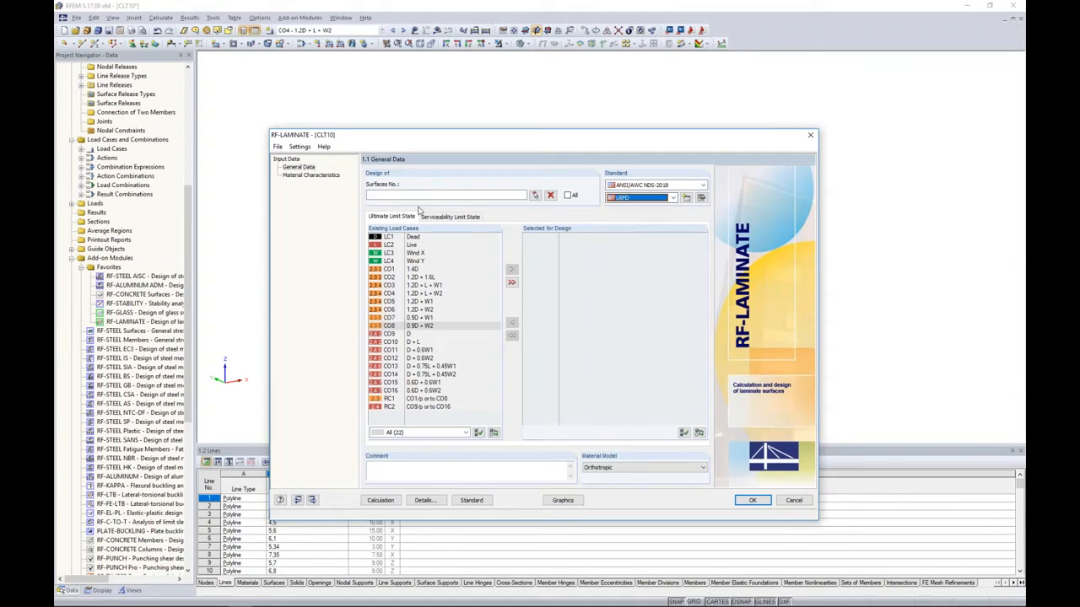
left_click(567, 195)
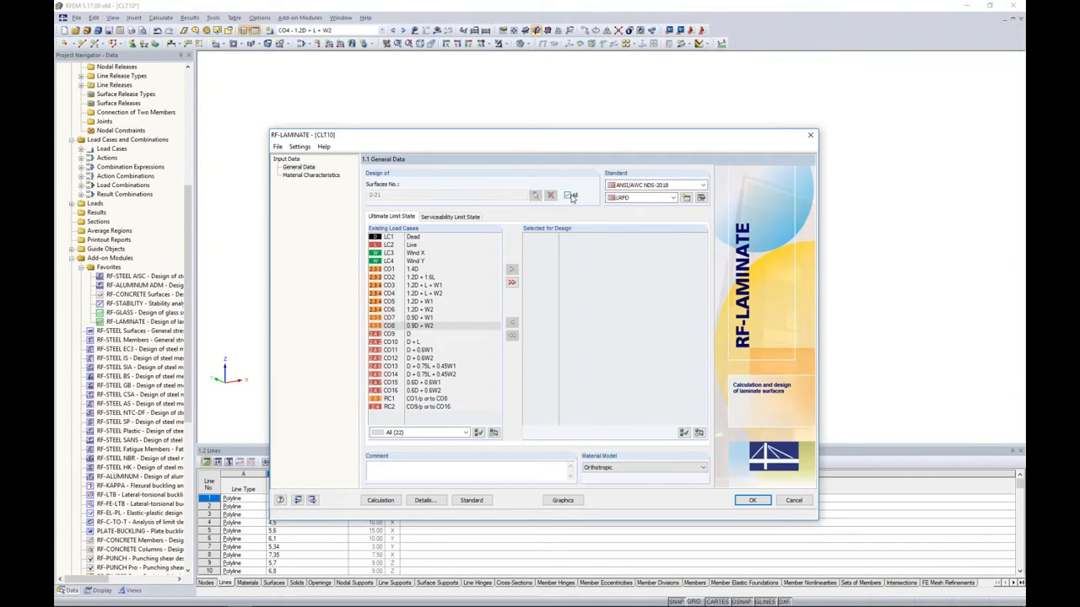
left_click_drag(472, 143, 503, 212)
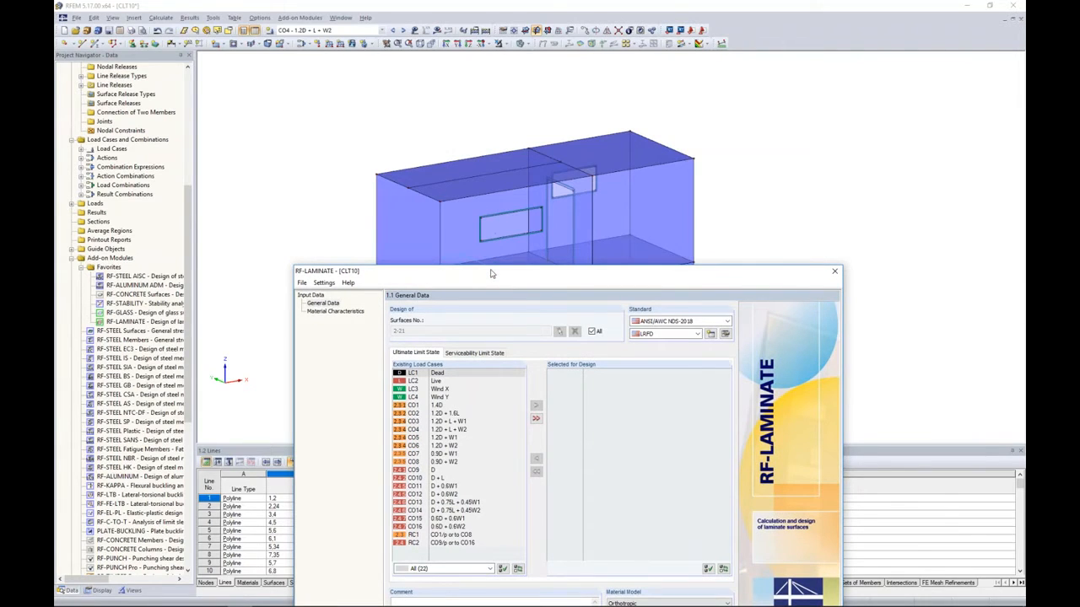
left_click_drag(492, 267, 482, 121)
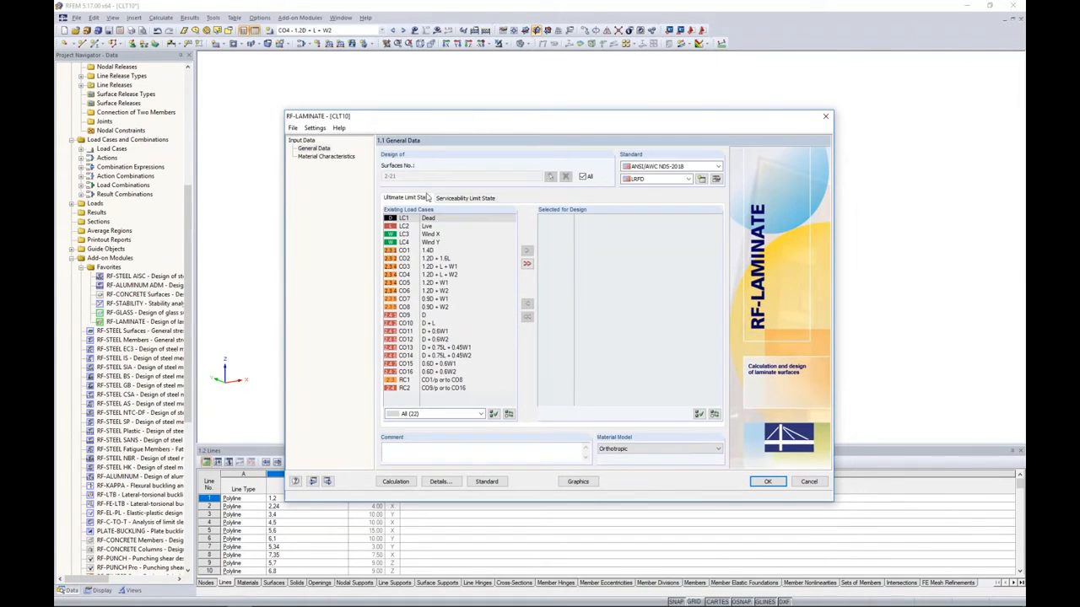
Step: Select load combinations CO1 to CO8 for the ultimate limit state design
left_click(440, 250)
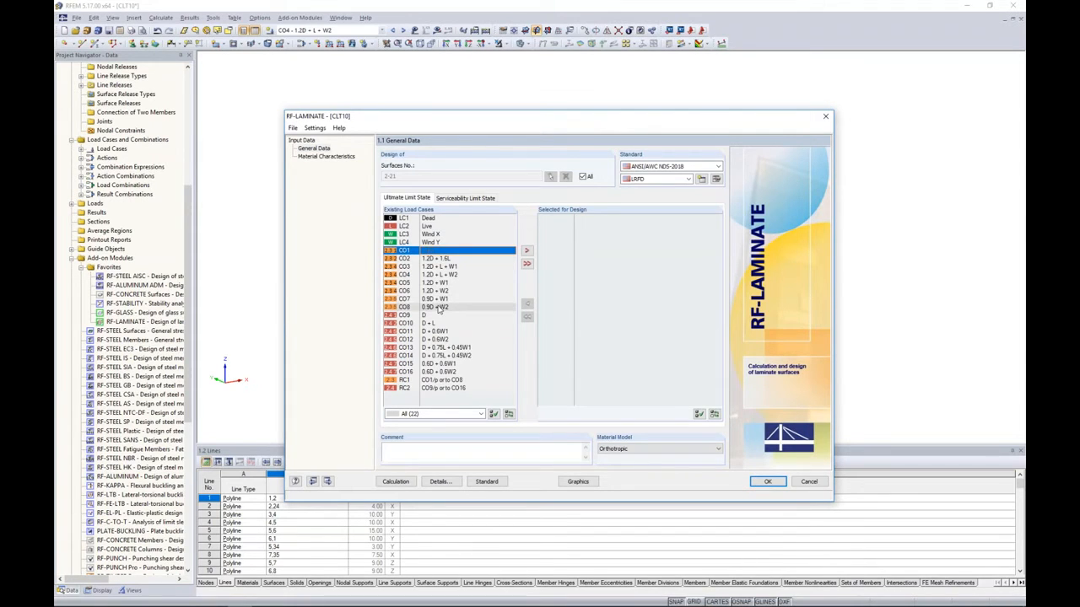
left_click(439, 308, "shift")
left_click(527, 250)
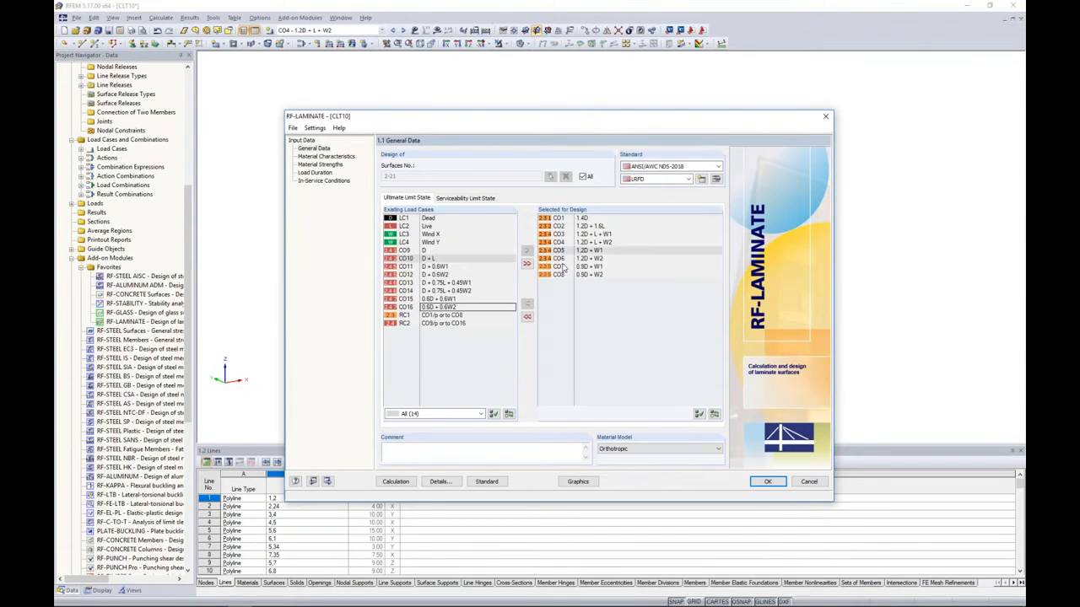
Step: Select load combinations CO9 to CO16 for the serviceability limit state design and return to the ultimate limit state selection
left_click(477, 199)
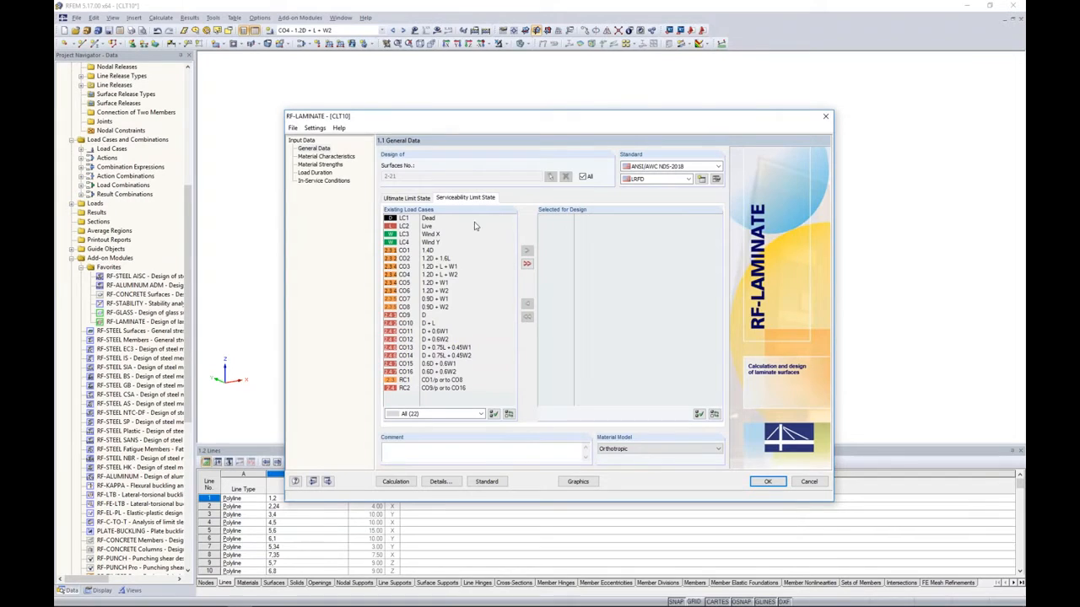
left_click(439, 314)
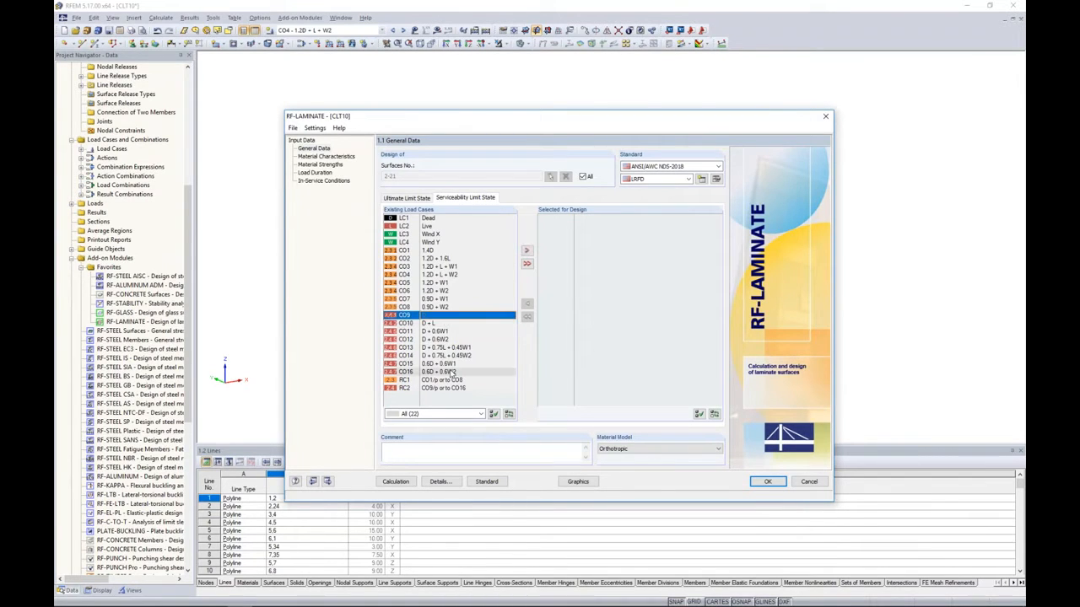
left_click(453, 372, "shift")
left_click(527, 250)
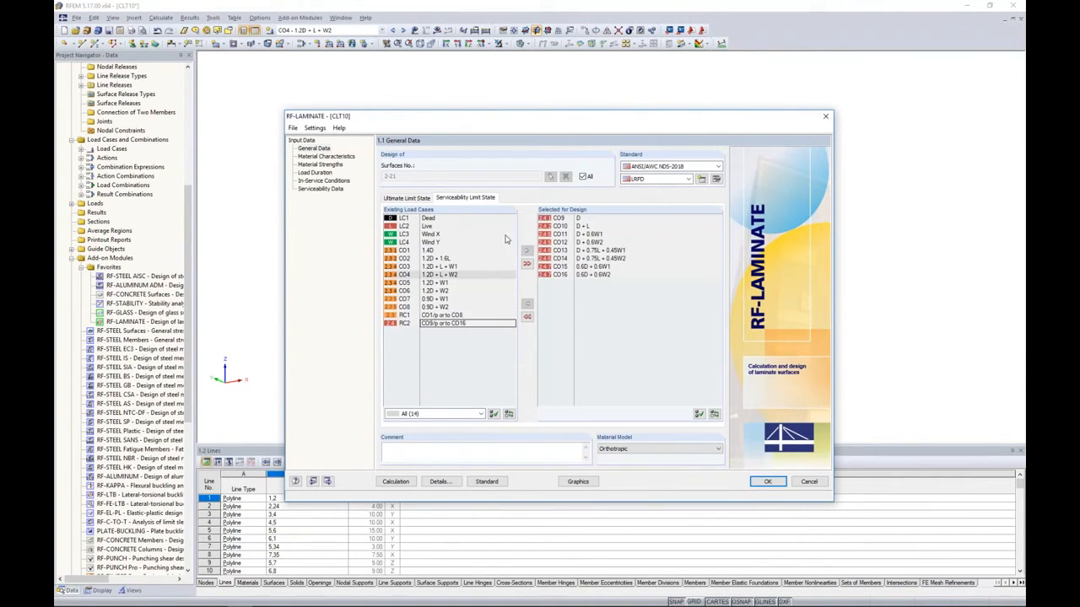
left_click(419, 198)
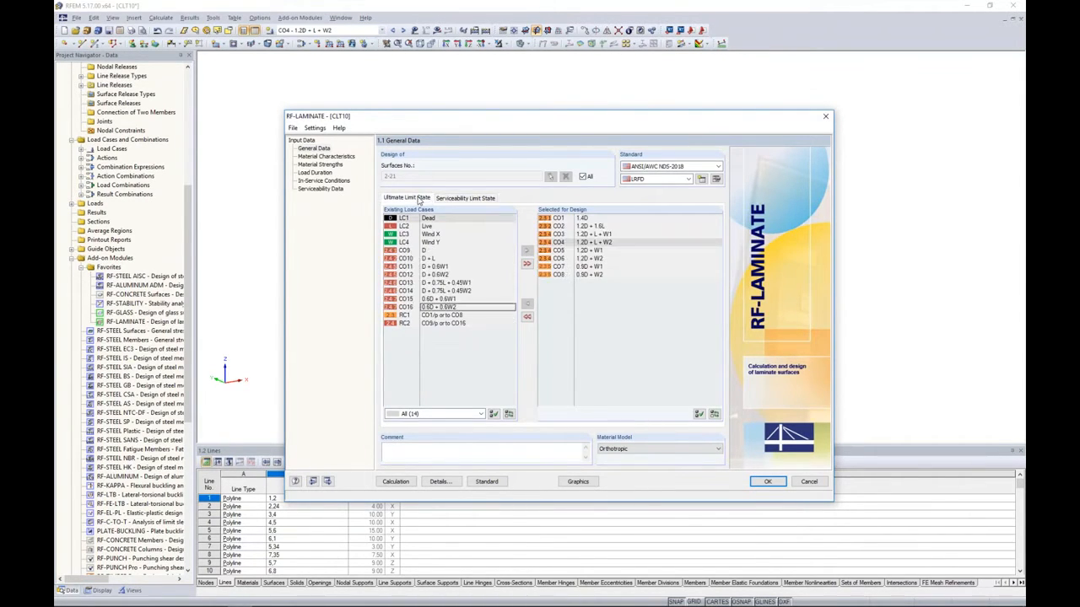
Step: Open the laminate material characteristics and switch to the PowerPoint slide show to view the explanation of CLT design with RF-Laminate
left_click(346, 158)
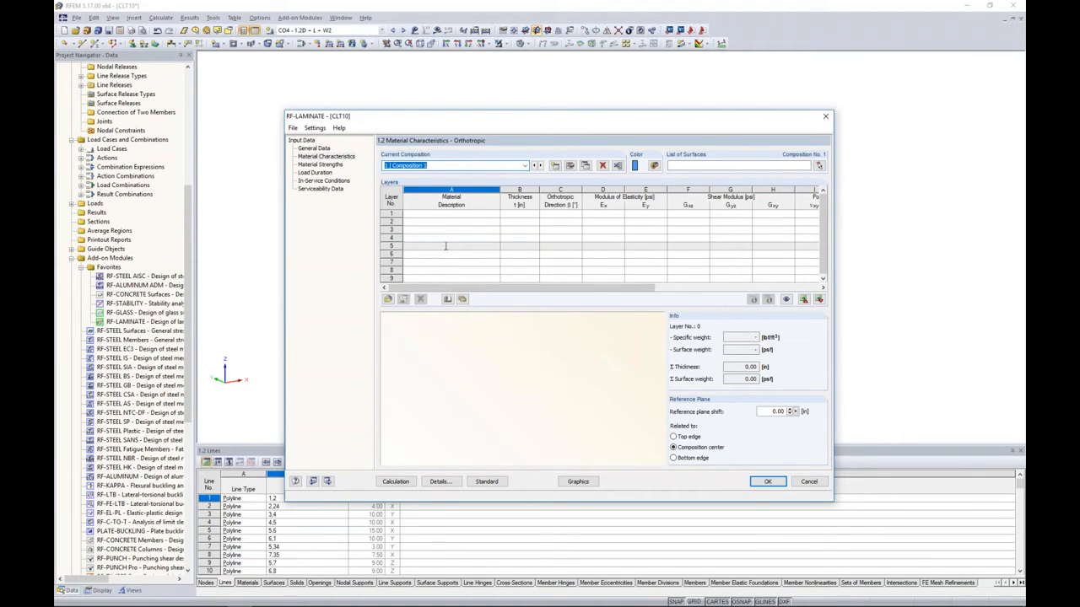
key("super+Tab")
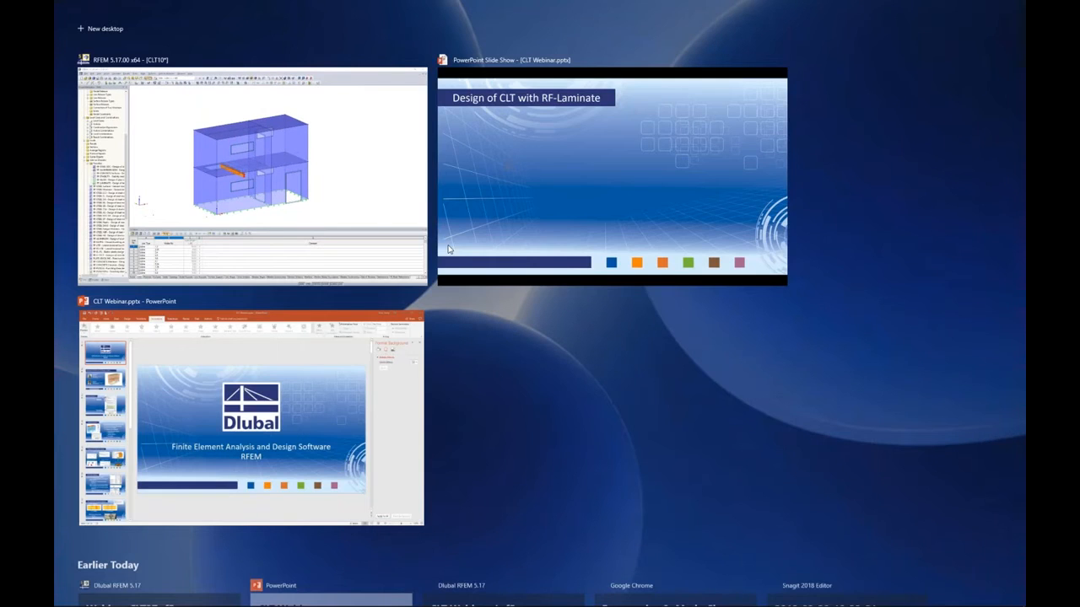
left_click(506, 205)
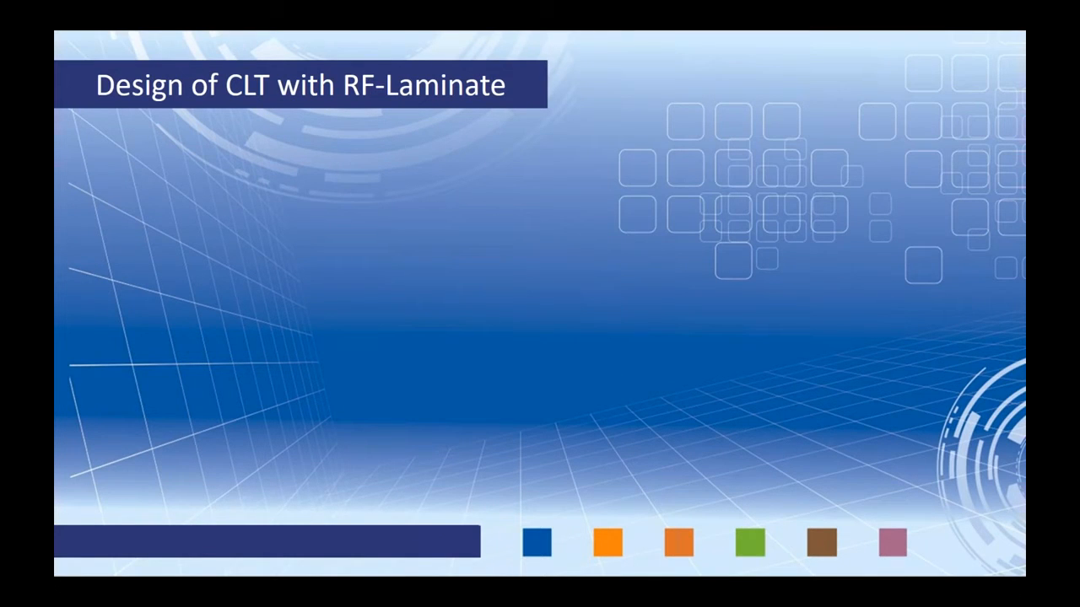
key("Right")
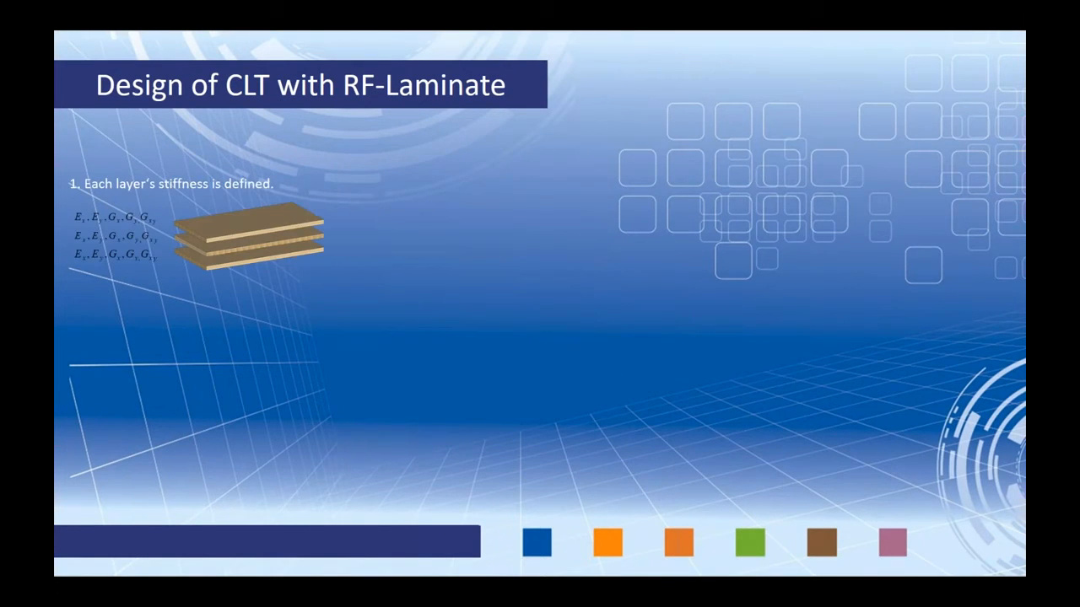
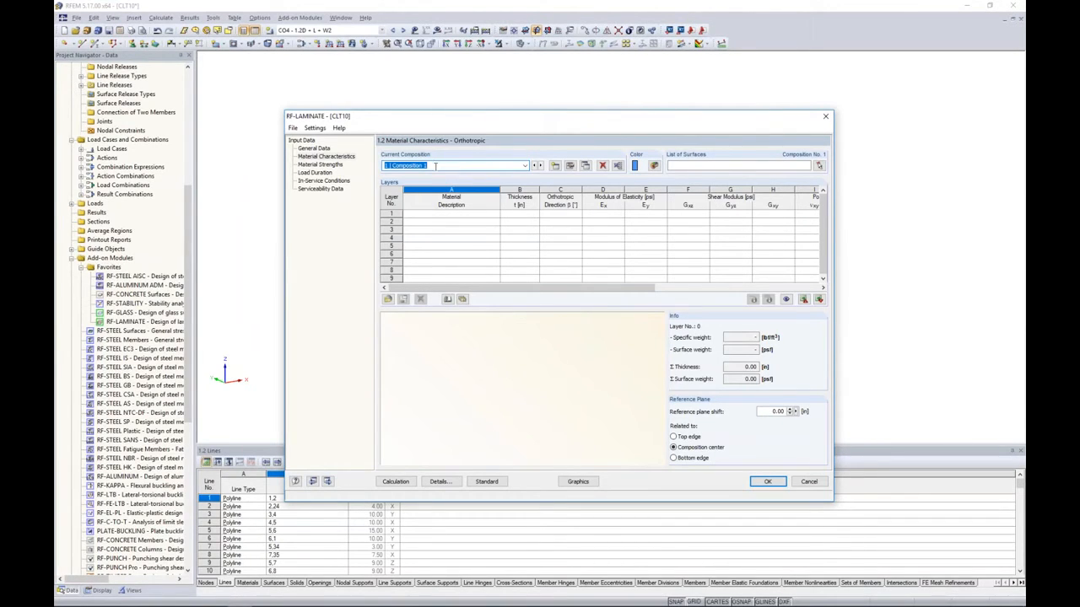
Step: Clear the first composition's name and assign all floor and roof surfaces of the building to that composition
key("BackSpace")
left_click(818, 165)
left_click_drag(361, 125, 704, 173)
left_click_drag(358, 250, 711, 283)
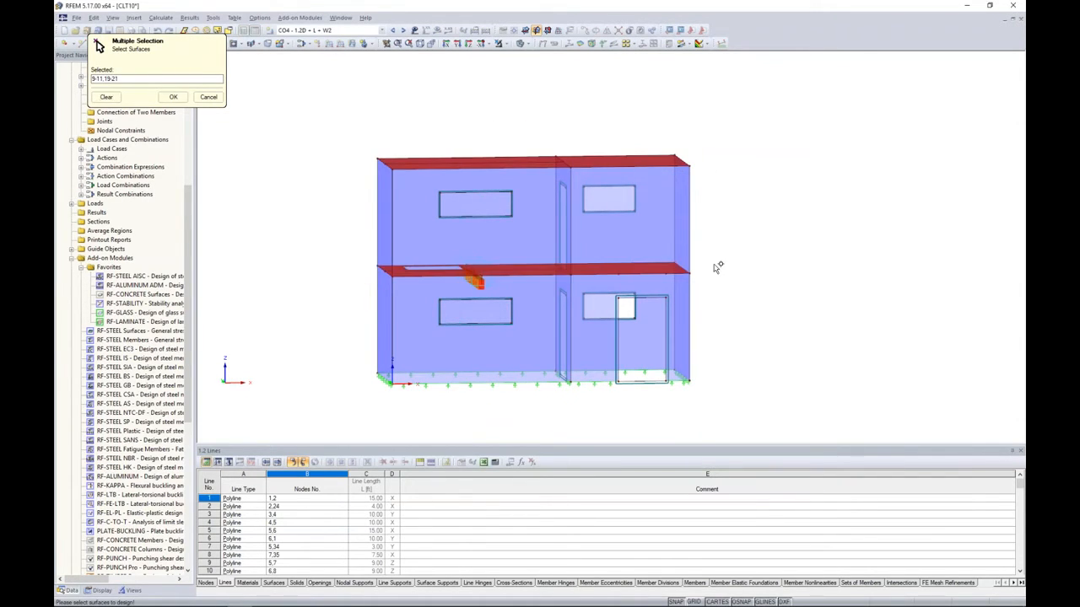
middle_click_drag(716, 268, 768, 306, "ctrl")
left_click(173, 97)
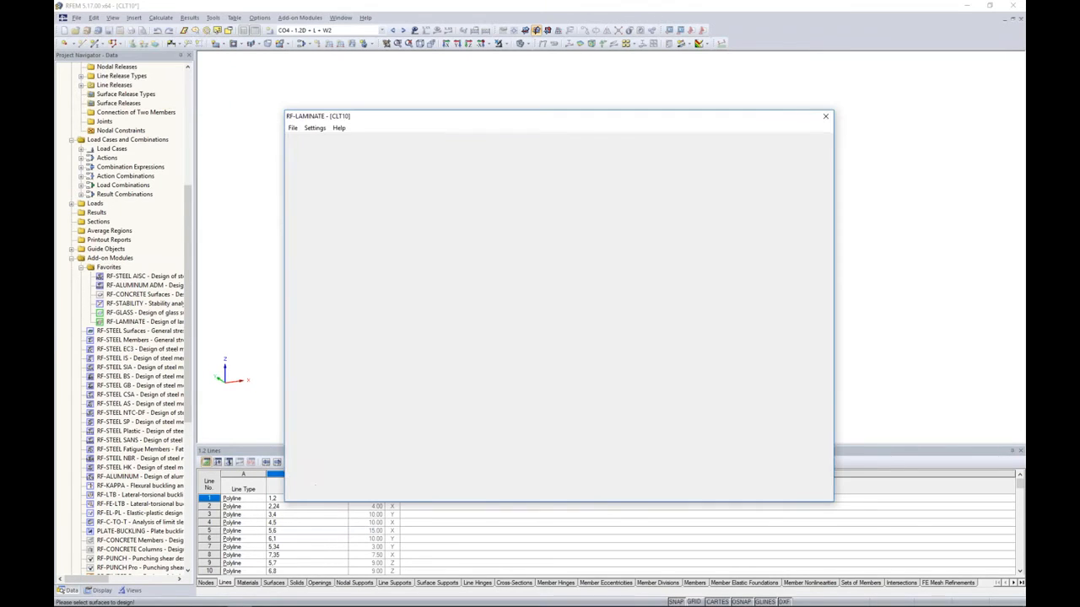
Step: Browse the material library for Timber, Wood (North America) materials in the ANSI/AWC standard group and leave it without choosing one
left_click(488, 215)
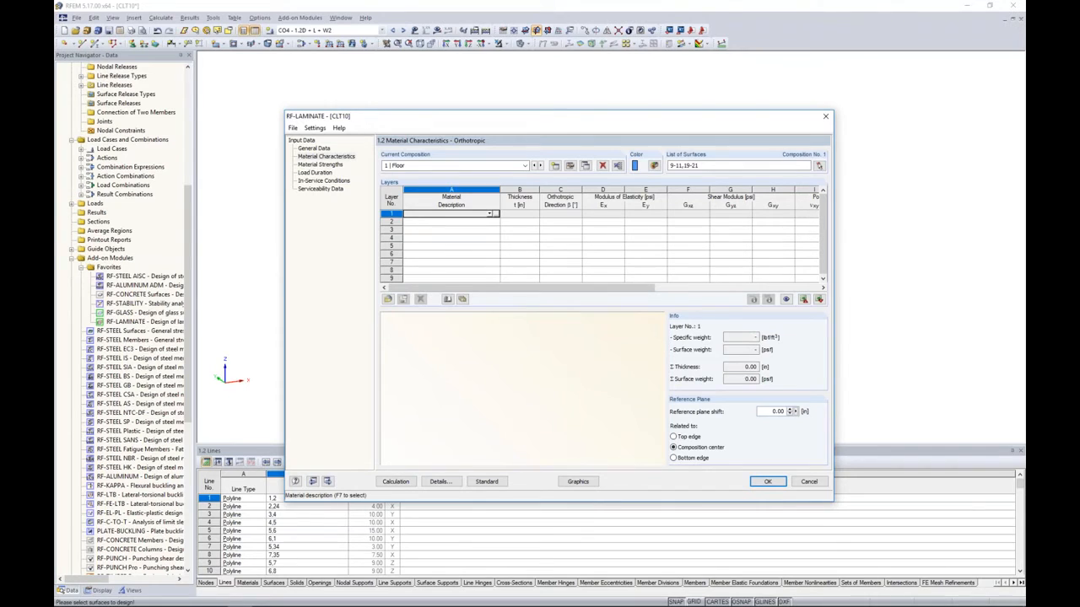
left_click(496, 216)
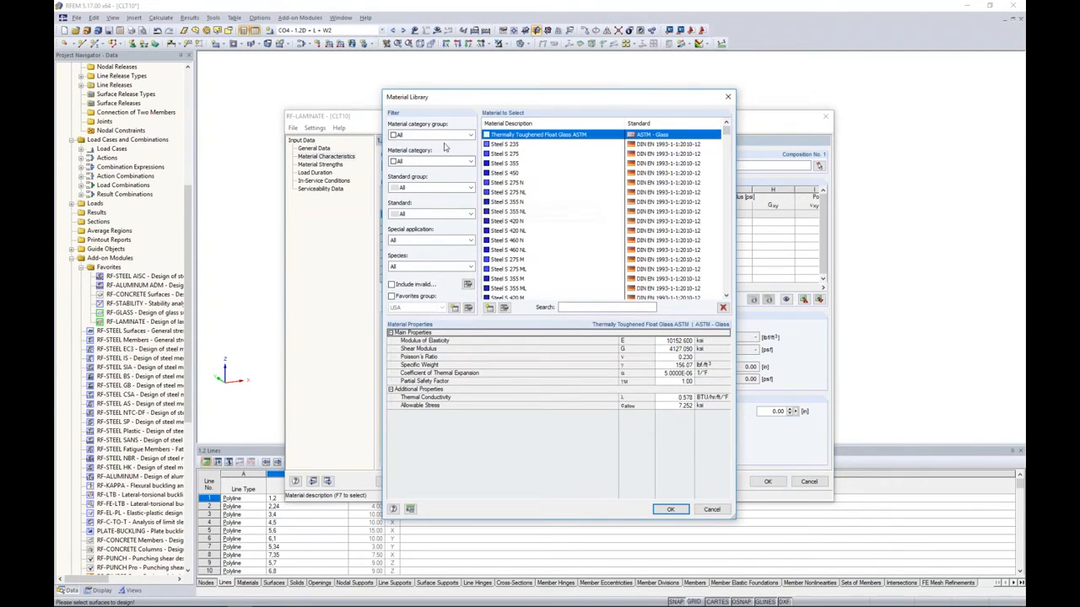
left_click(437, 135)
left_click(410, 175)
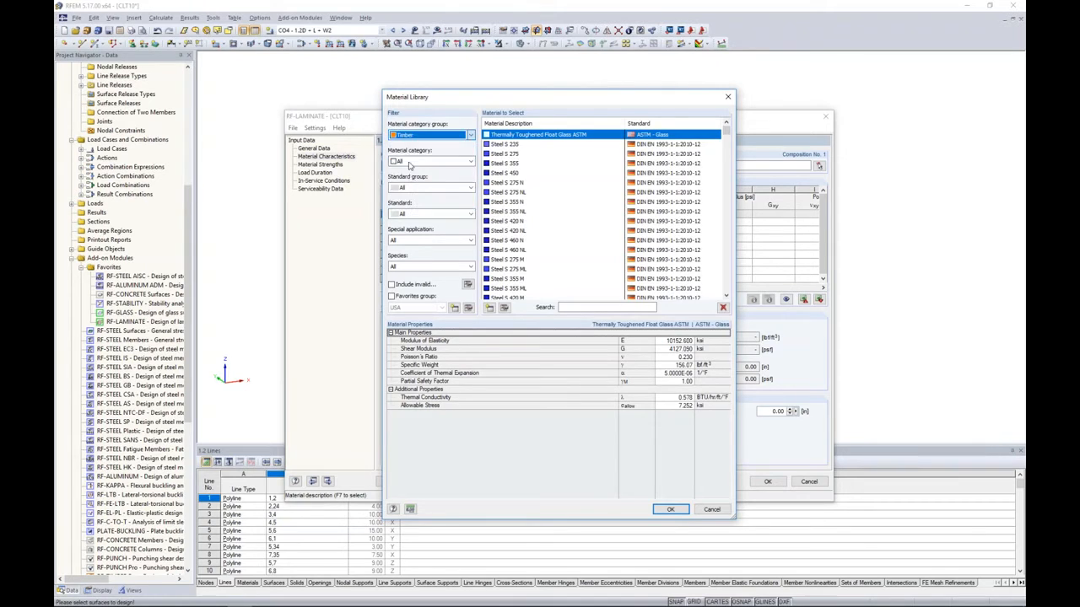
left_click(409, 164)
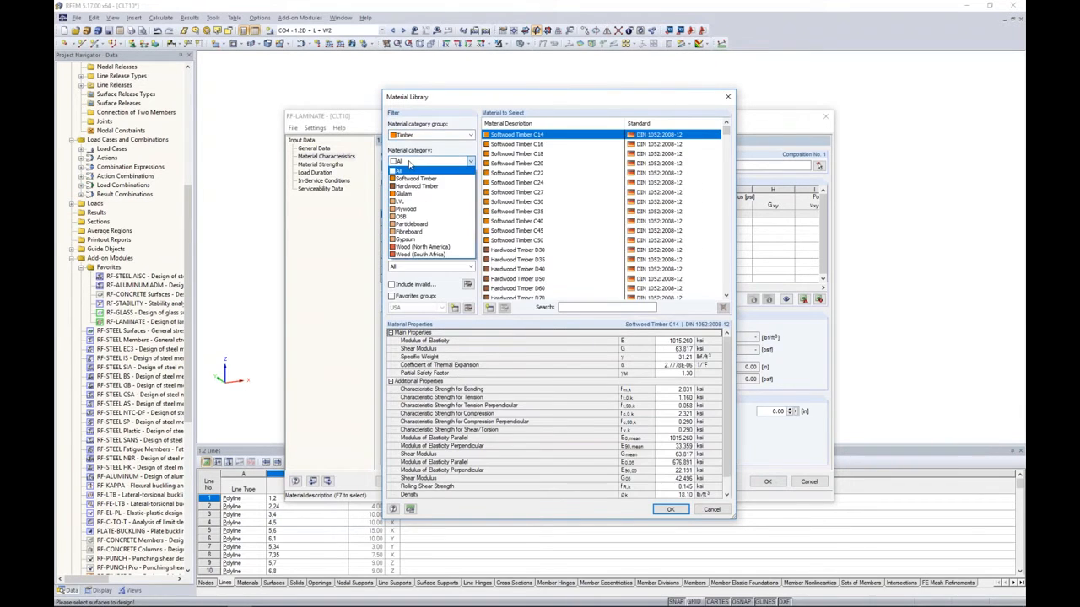
left_click(422, 248)
left_click(430, 187)
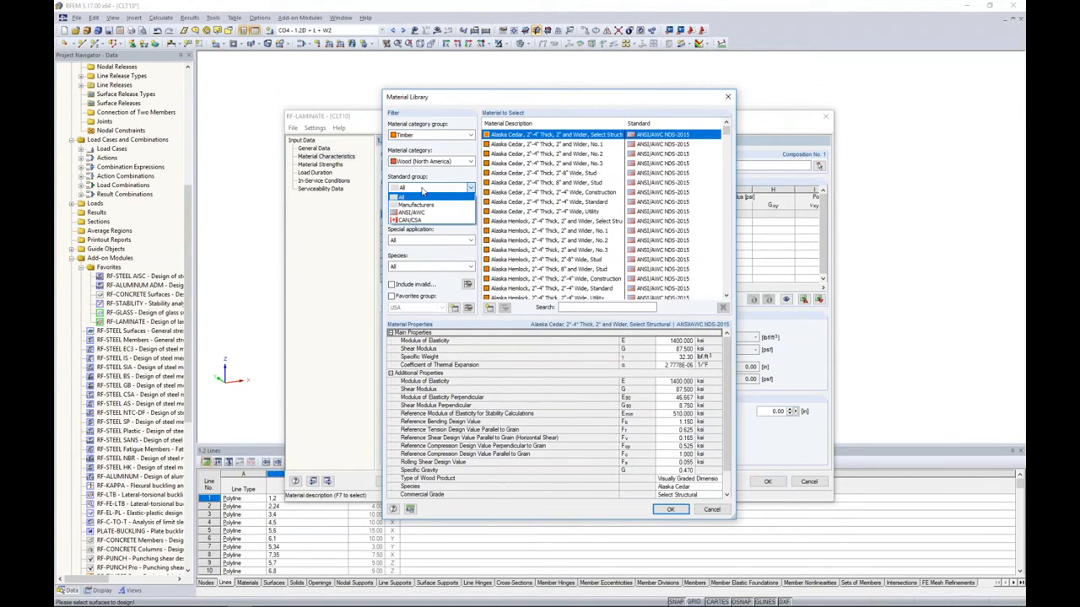
left_click(417, 211)
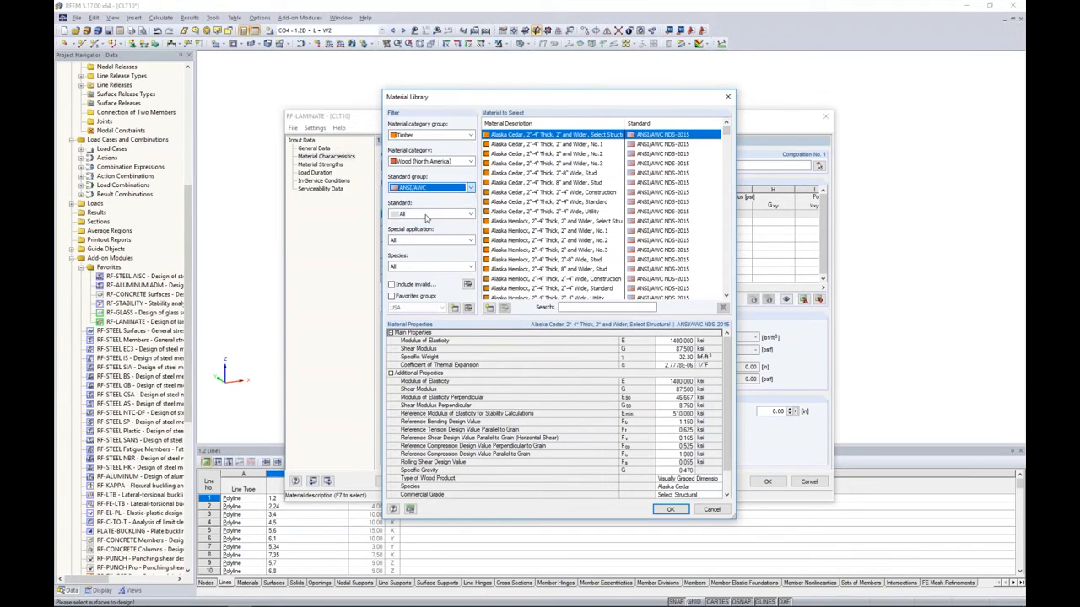
left_click_drag(726, 133, 727, 285)
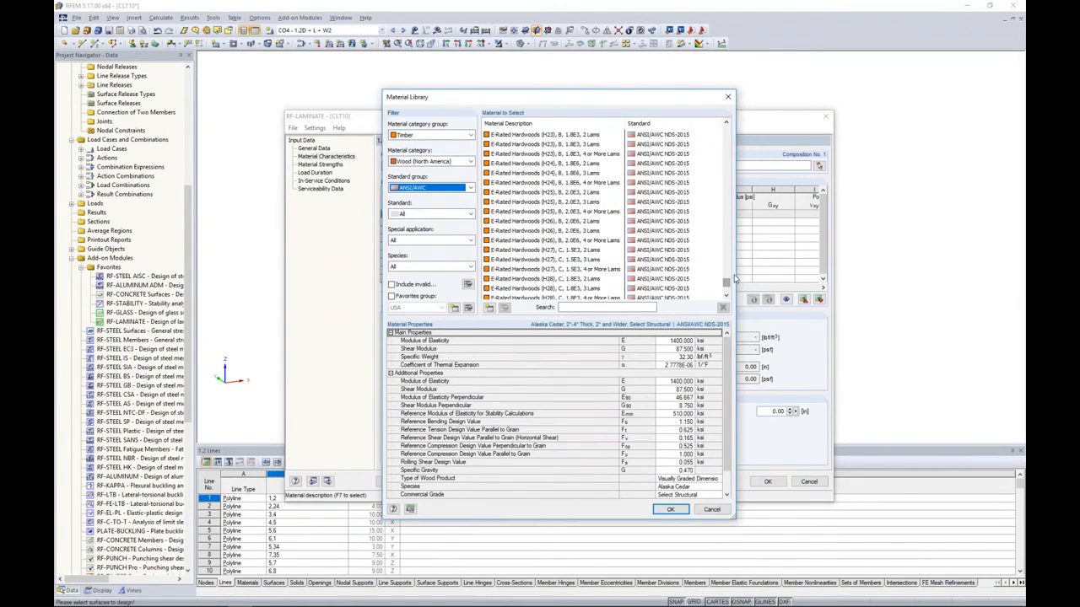
left_click(712, 510)
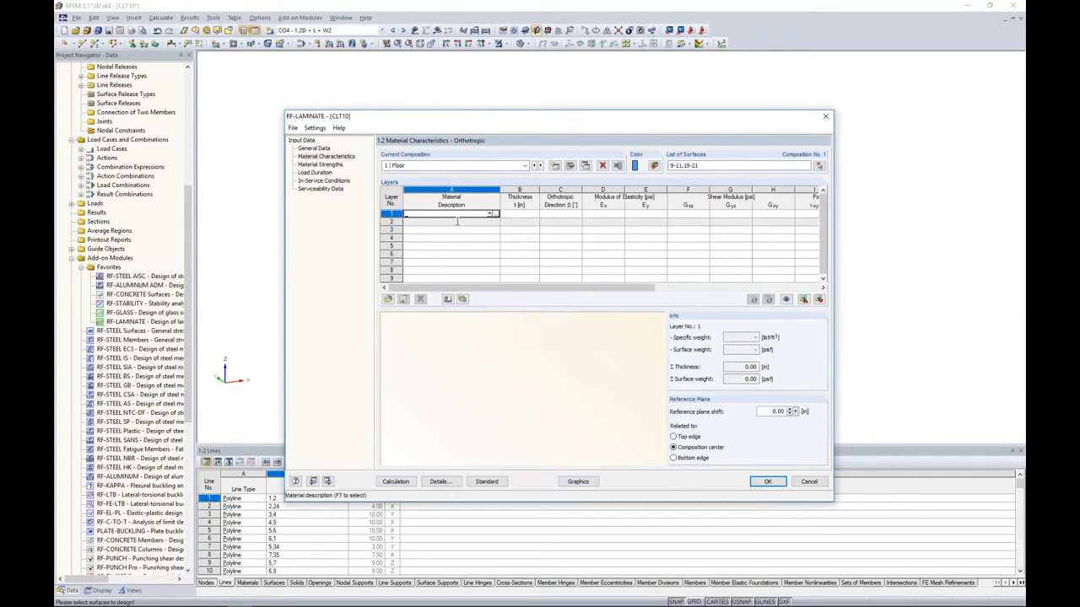
Step: Import the 6 7/8 in CLT Grade E2 layup from ANSI/APA PRG 320 CLT - US into the Floor composition
left_click(462, 299)
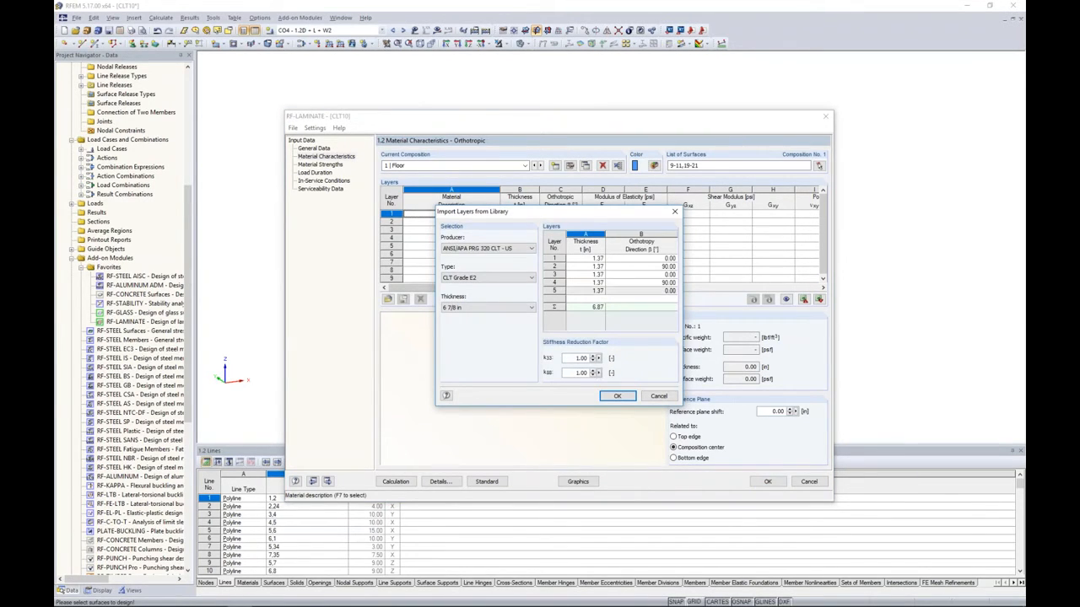
left_click(497, 249)
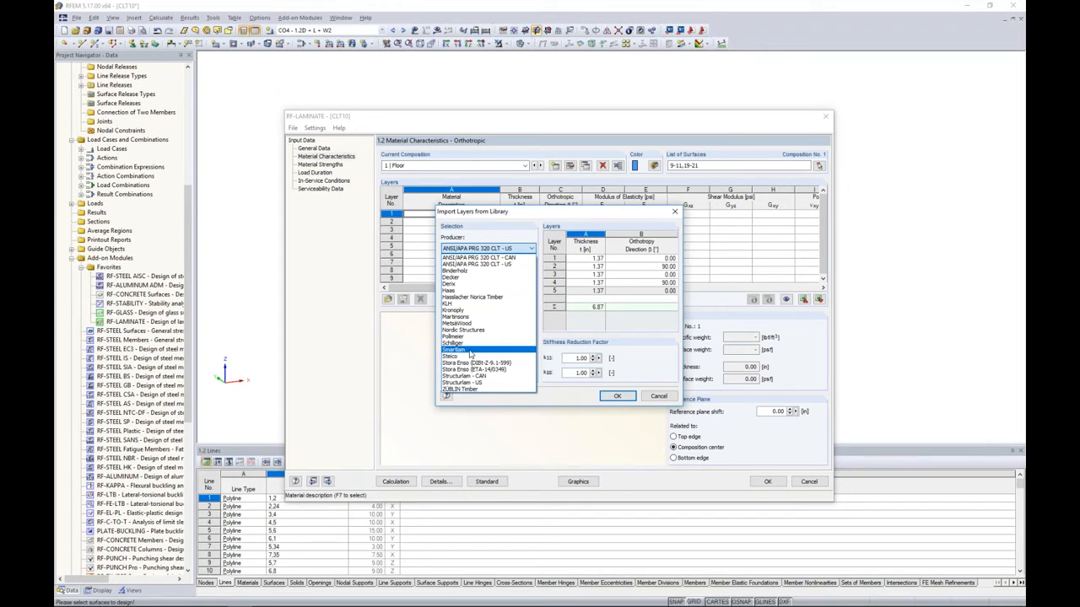
left_click(509, 264)
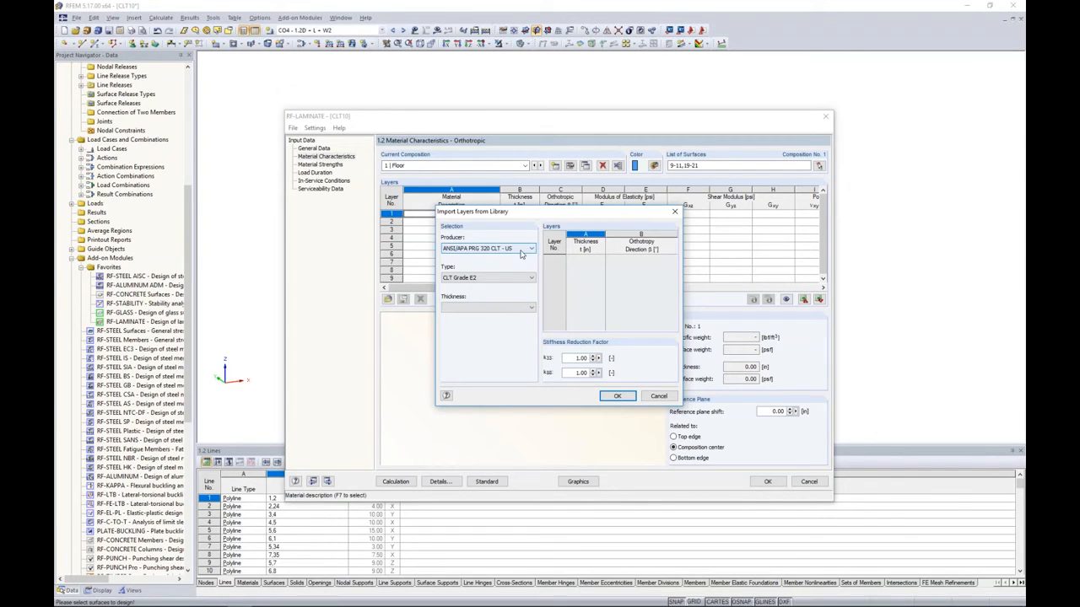
left_click(511, 277)
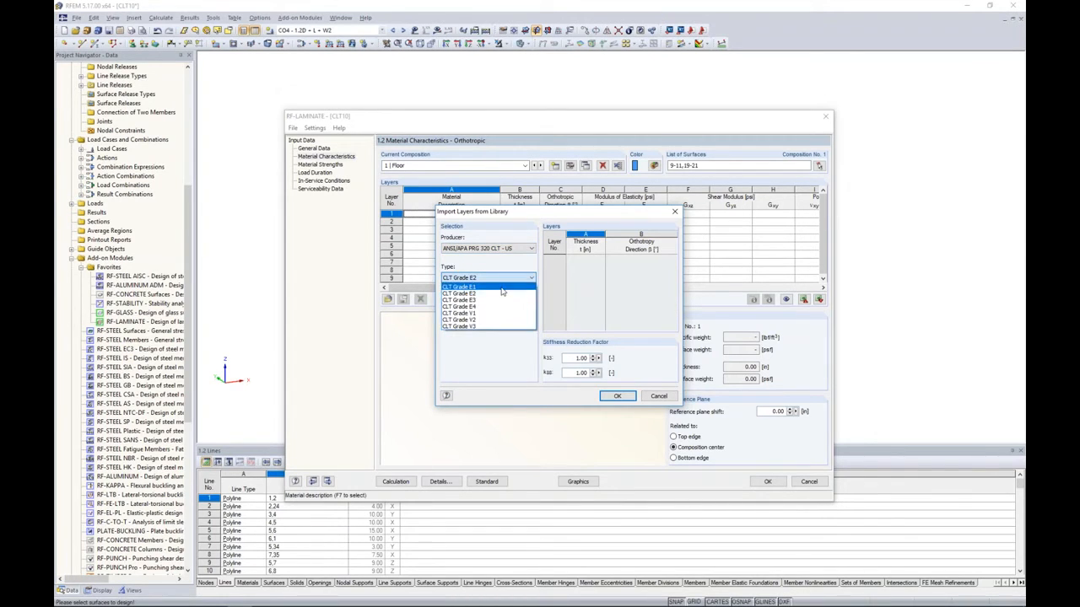
left_click(496, 296)
left_click(493, 307)
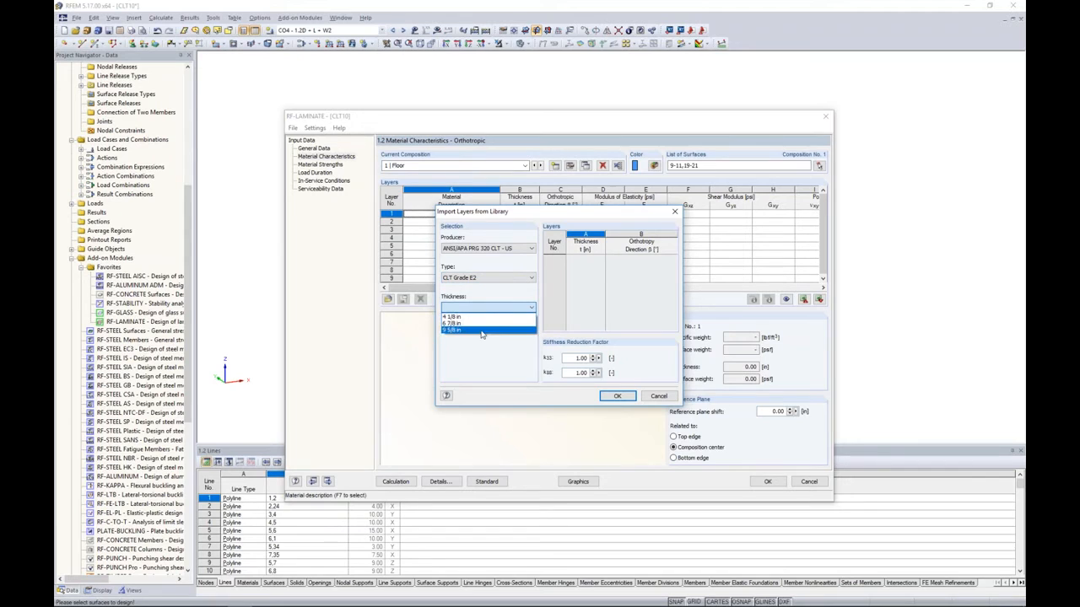
left_click(480, 323)
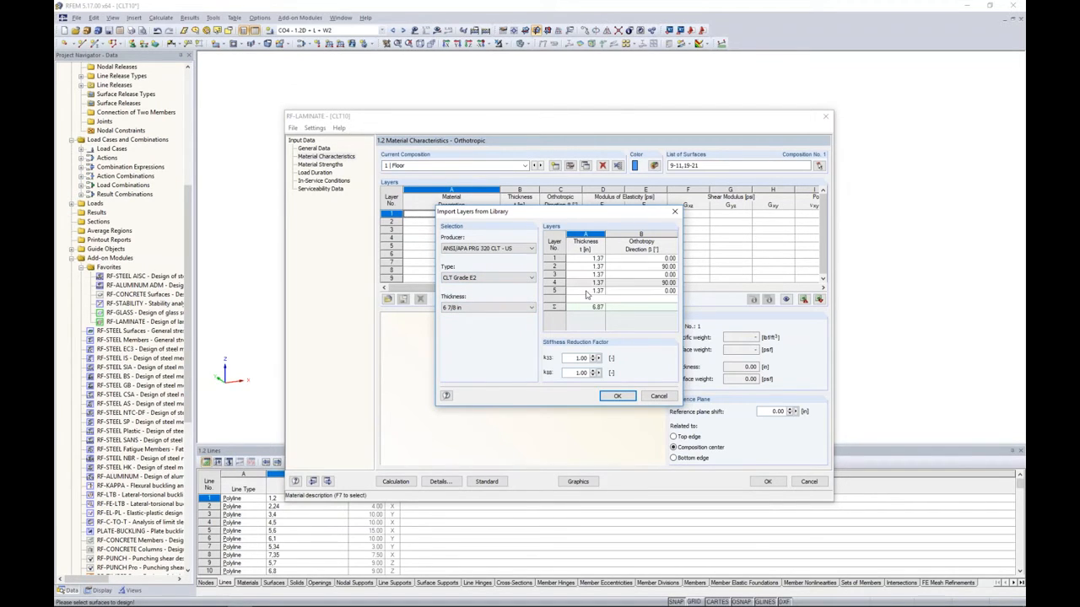
left_click(616, 395)
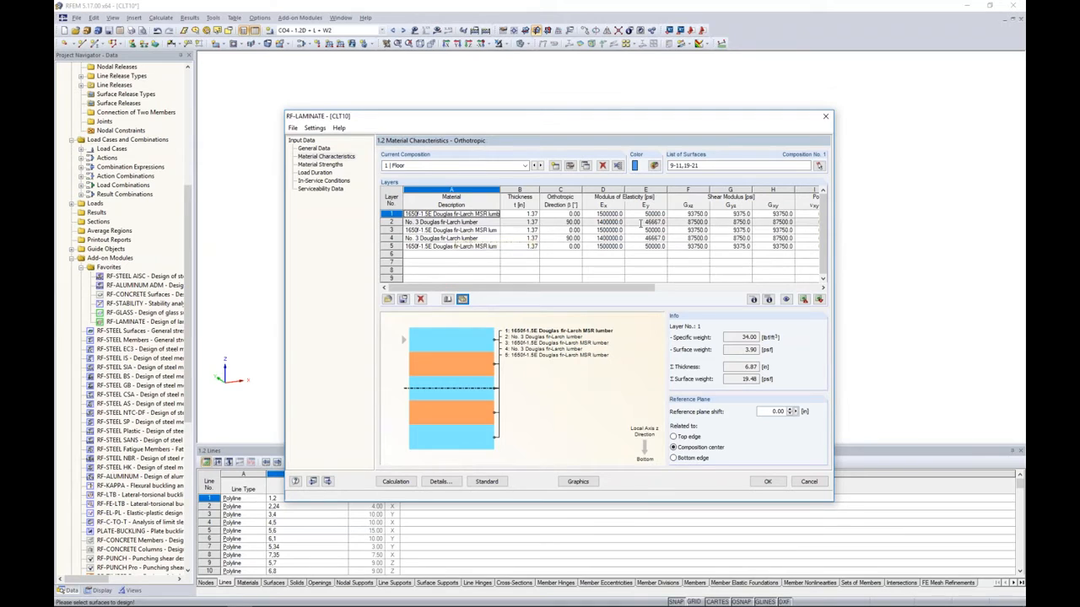
Step: Review the stiffness properties and material strengths of the Floor composition's layers
mouse_move(635, 292)
left_mouse_down()
mouse_move(707, 294)
mouse_move(617, 292)
left_mouse_up()
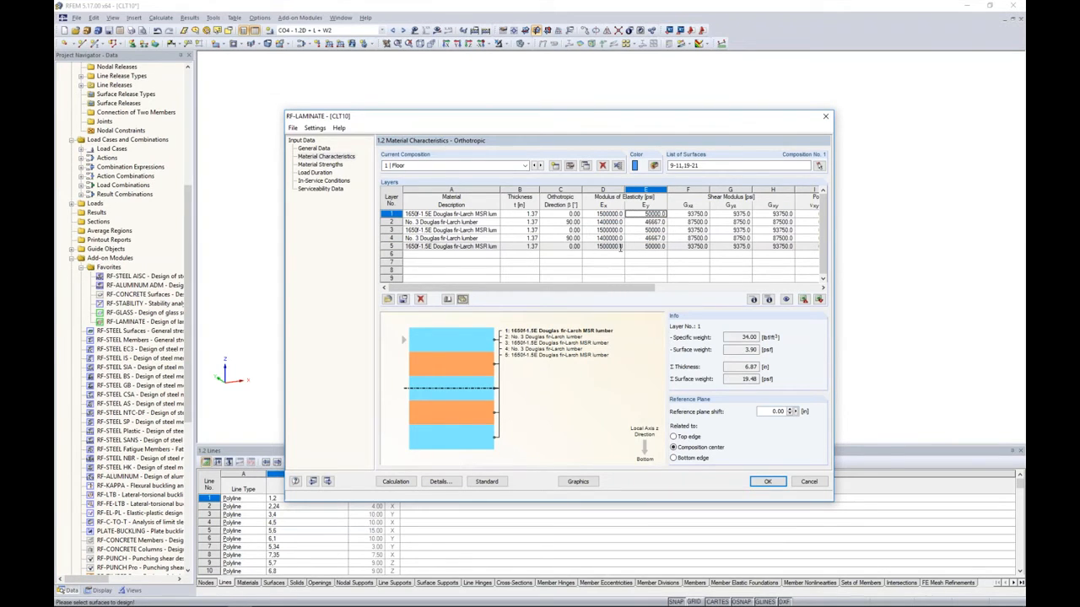
left_click(319, 164)
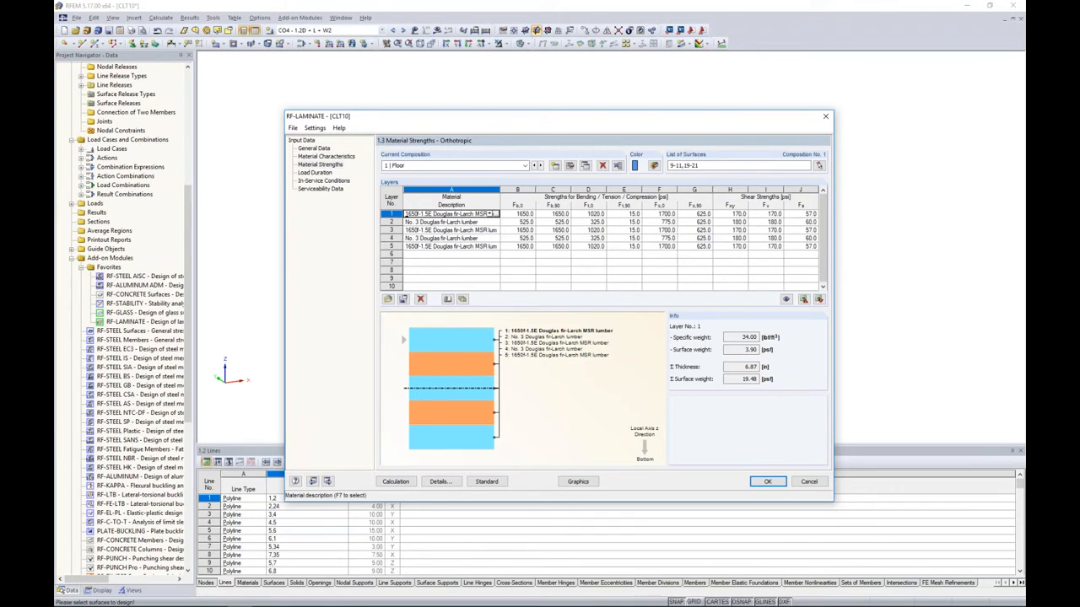
left_click(329, 156)
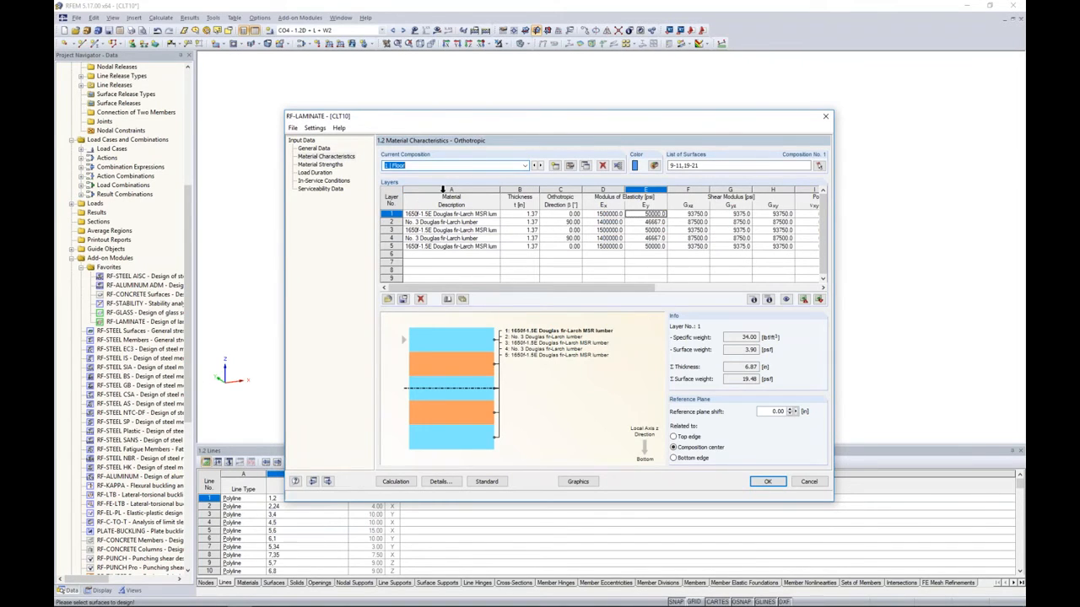
Step: Add a second composition and name it Walls
left_click(555, 165)
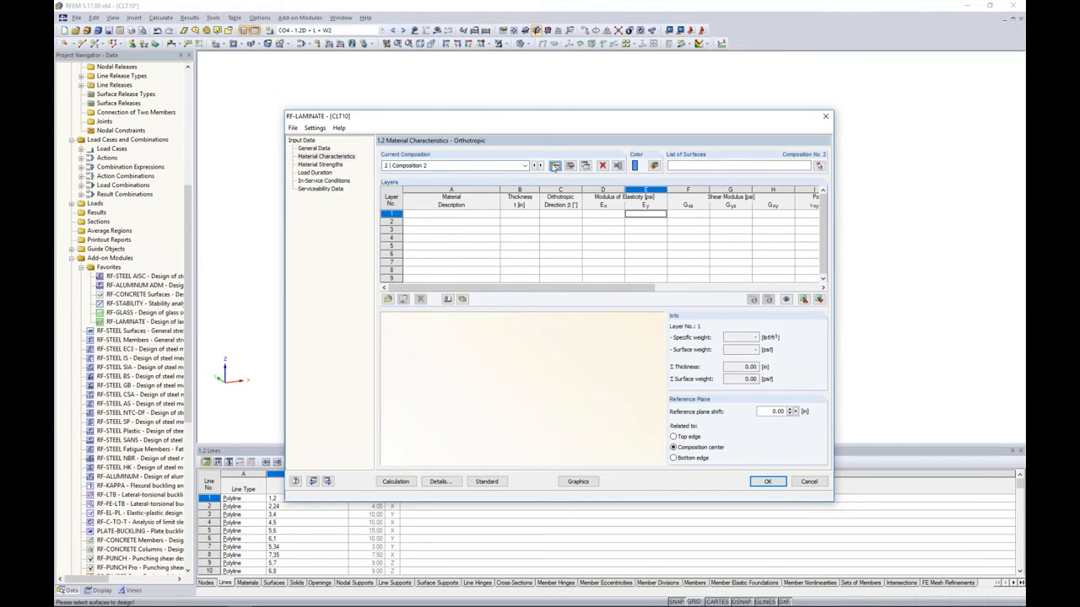
left_click_drag(458, 165, 385, 166)
type("Walls")
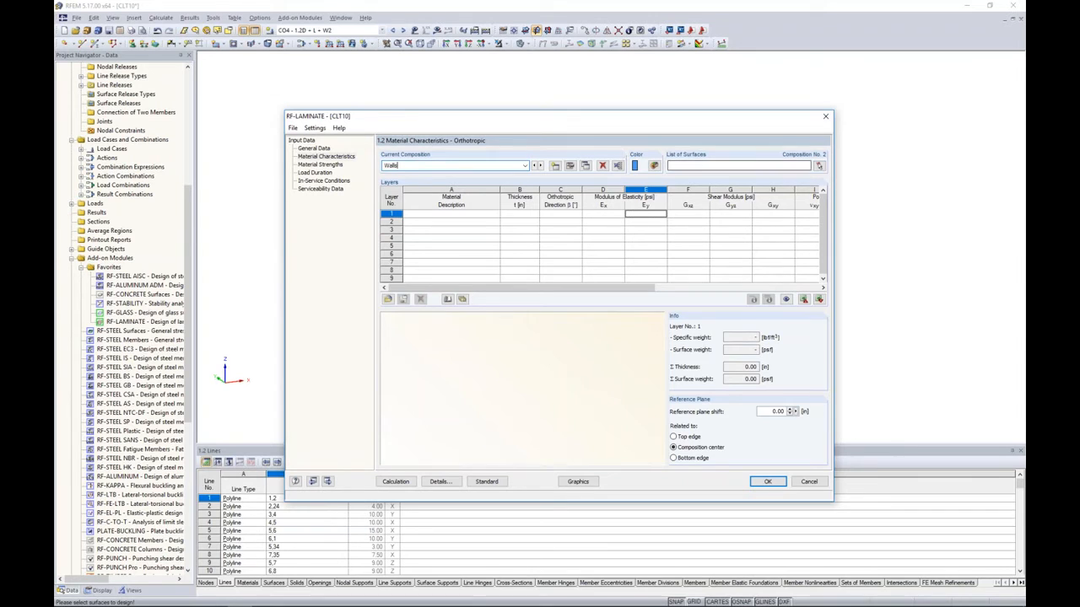
Step: Assign all wall surfaces of both storeys to the Walls composition and import the 6 7/8 in CLT Grade E2 layers into it
left_click(819, 166)
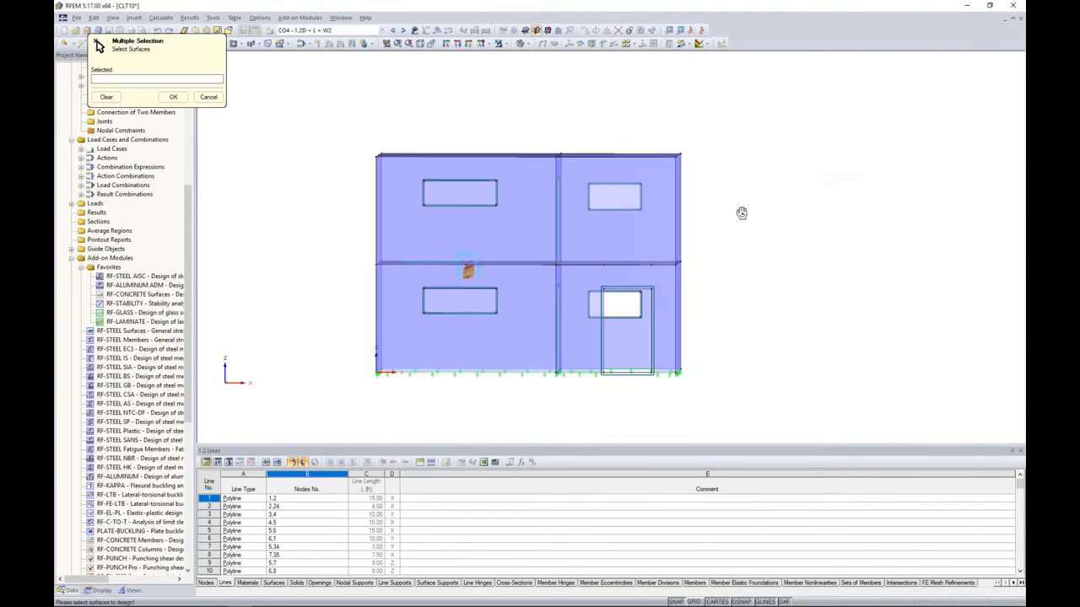
left_click_drag(755, 233, 339, 177)
left_click_drag(723, 338, 291, 268)
middle_click_drag(779, 267, 876, 327, "ctrl")
left_click(174, 97)
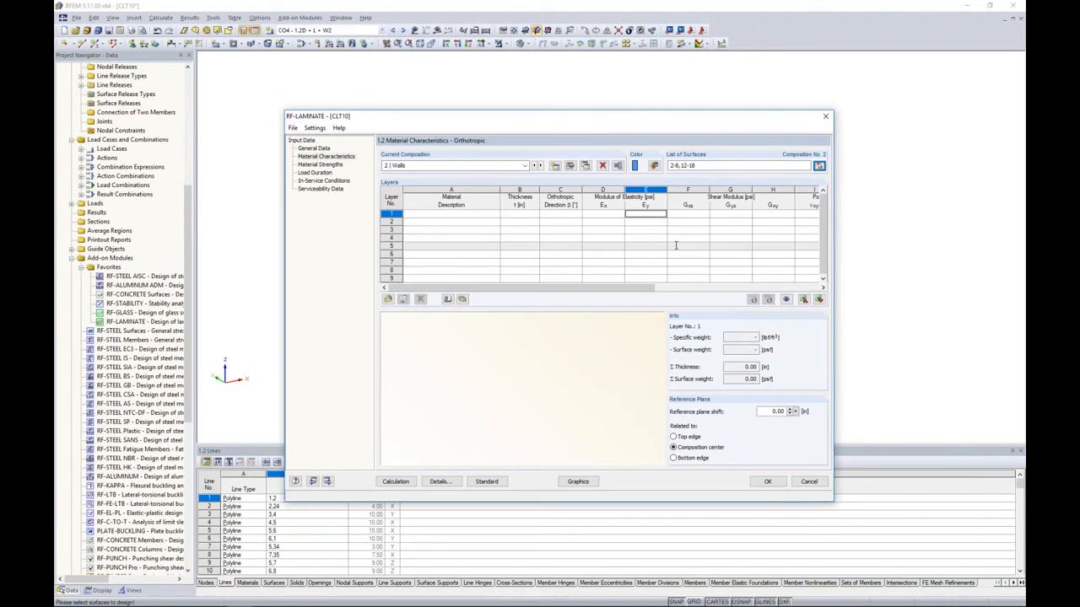
left_click(462, 299)
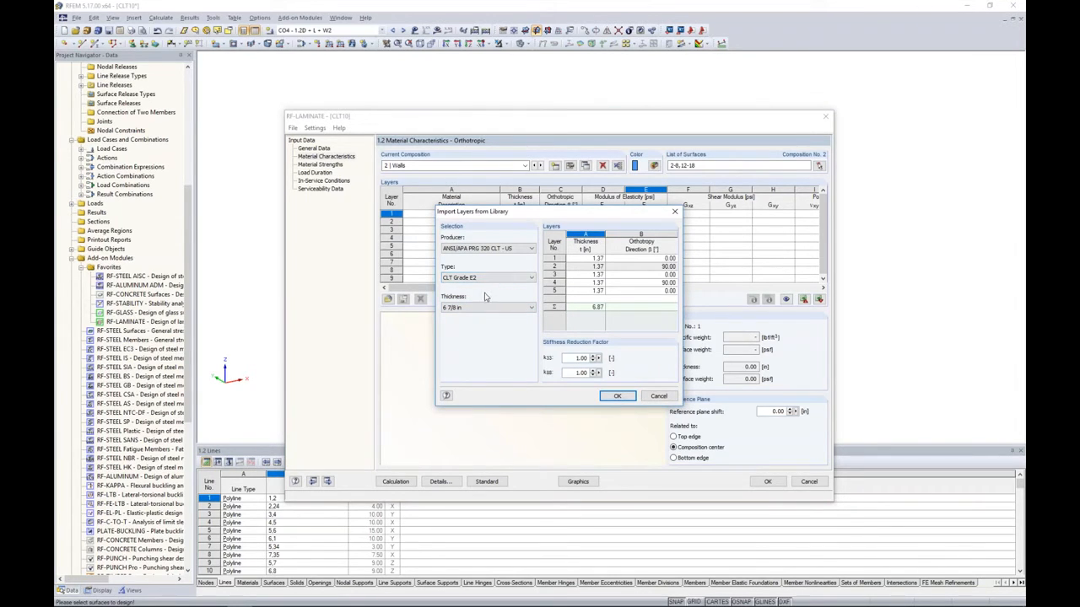
left_click(616, 397)
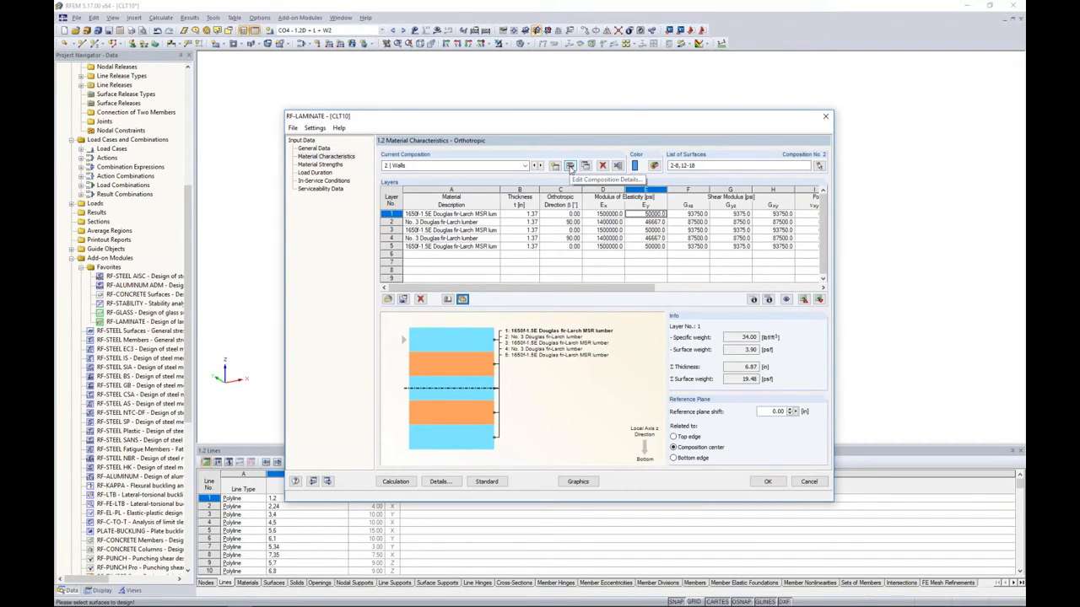
Step: In the Walls composition details, enable cross laminated timber without glue at narrow sides and shear failure in glued contact surface
left_click(570, 168)
left_click_drag(572, 140, 571, 202)
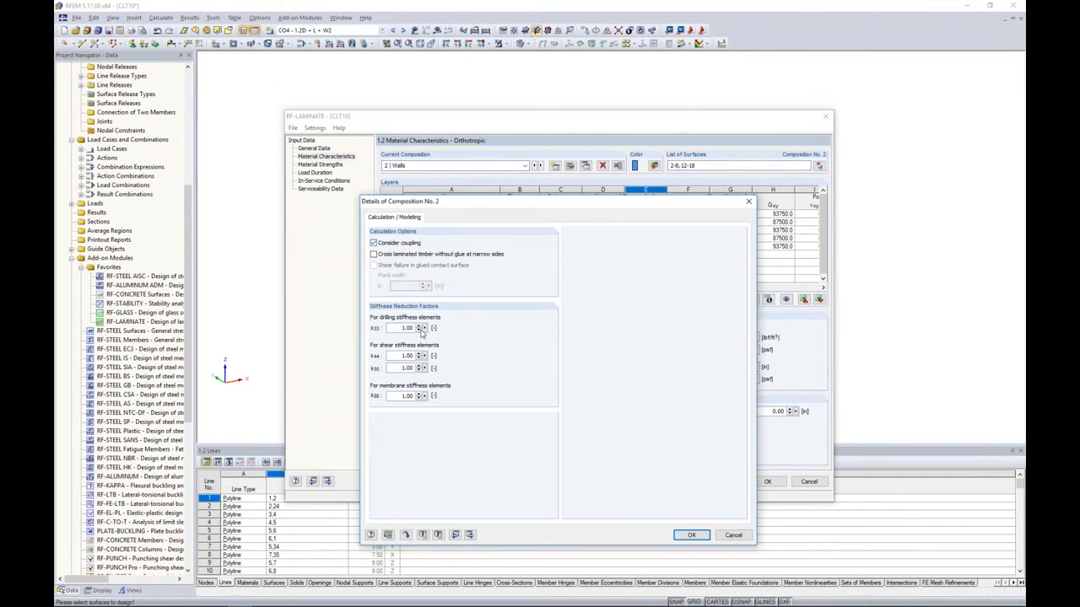
left_click(383, 255)
left_click(374, 266)
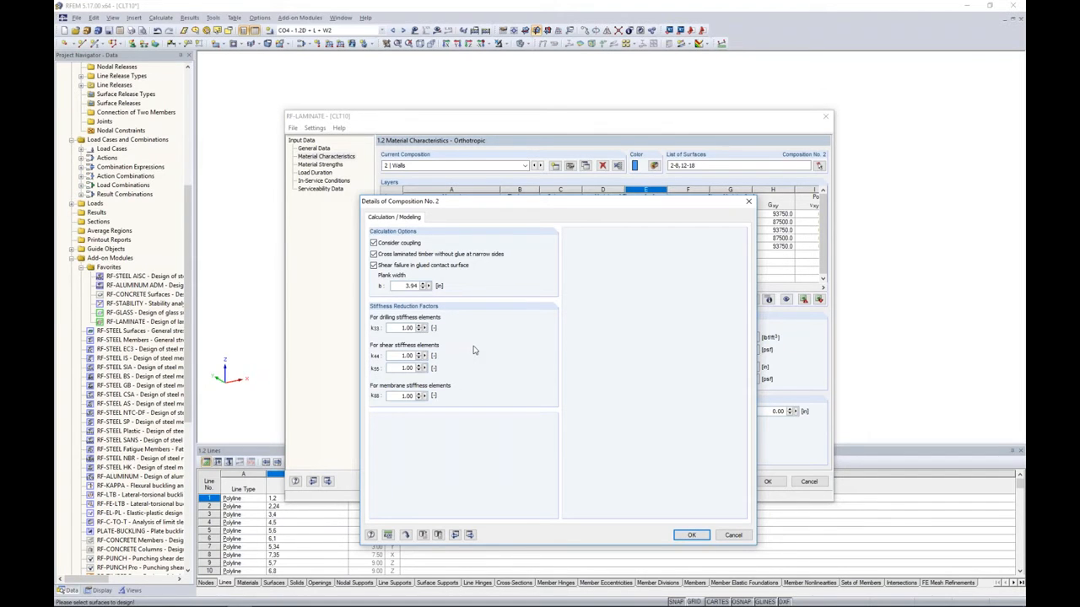
Step: Switch to the PowerPoint slide show to view the explanation of the RF-LAMINATE calculation options
key("super+Tab")
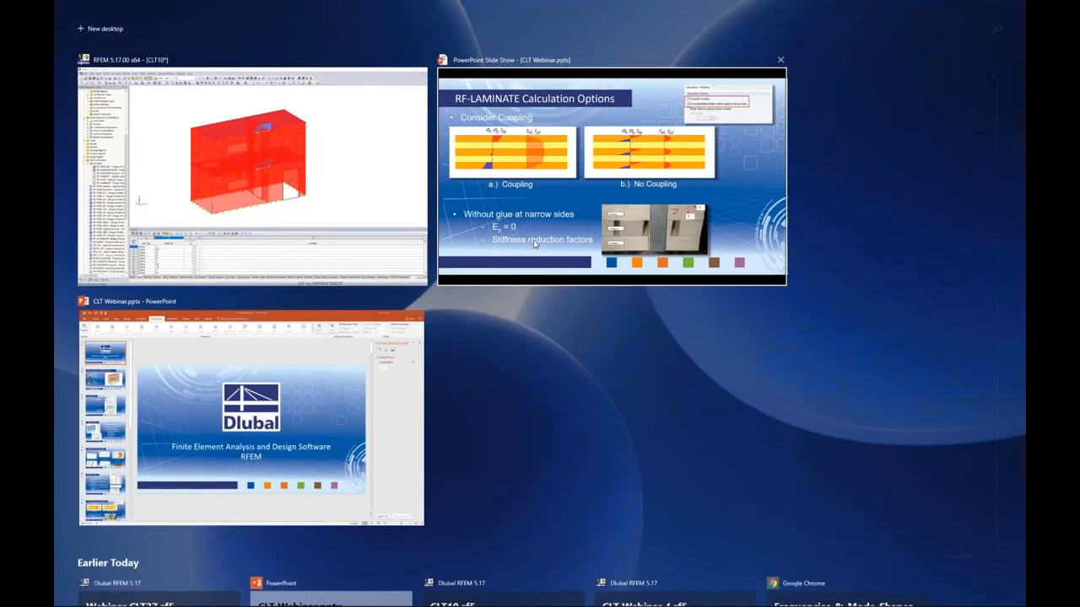
left_click(510, 253)
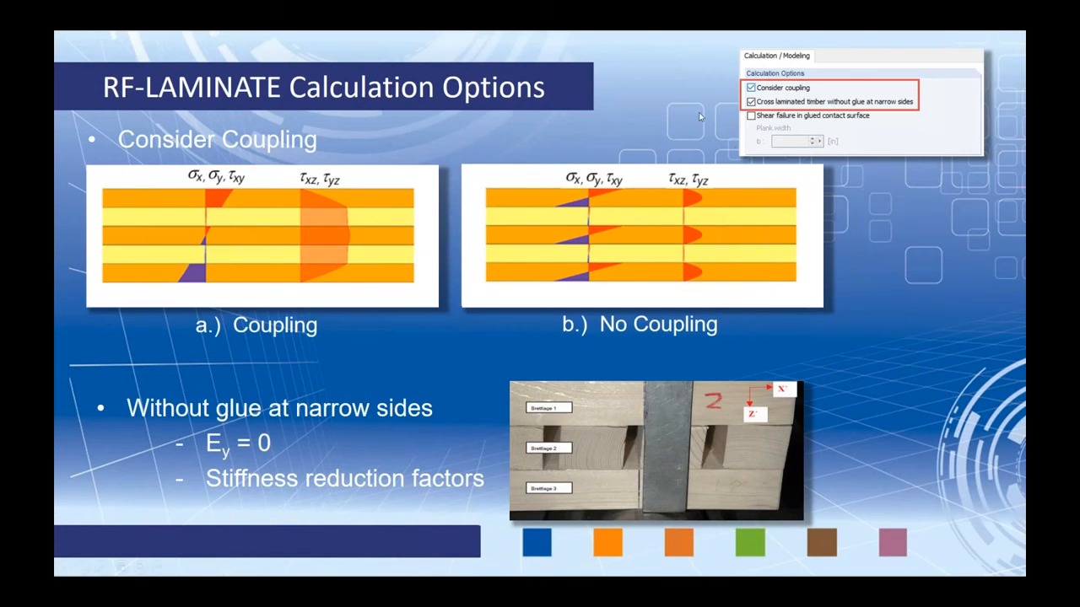
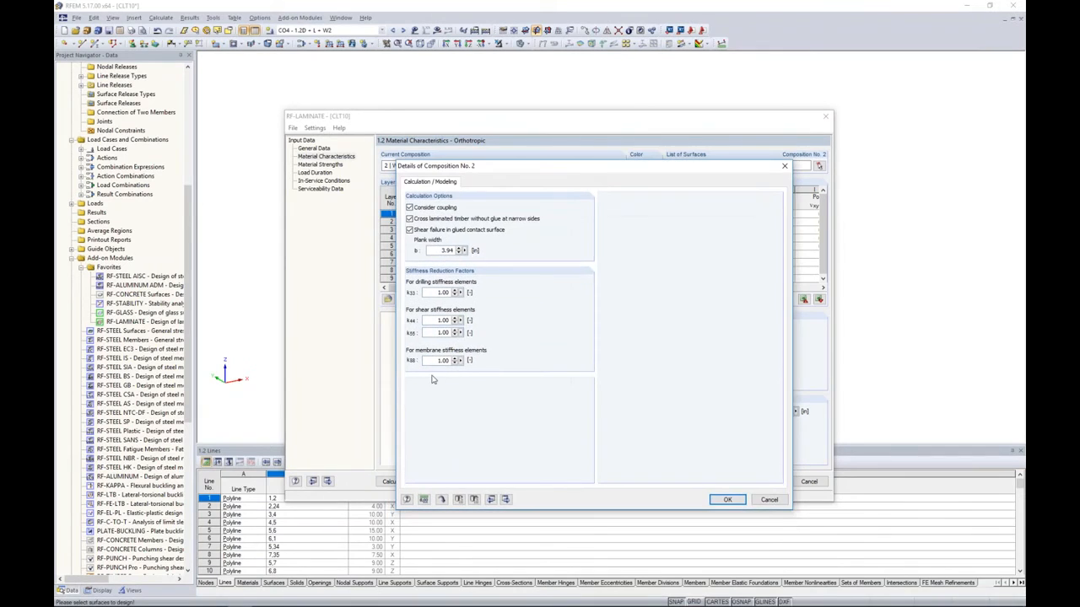
Step: Set the Walls plank width to 4.0 in, reduce the drilling stiffness factor k33, and set the membrane stiffness factor k88 to 0.59
type("4.0")
key("Tab")
type("0.")
left_click(439, 360)
type("0.59")
left_click(728, 500)
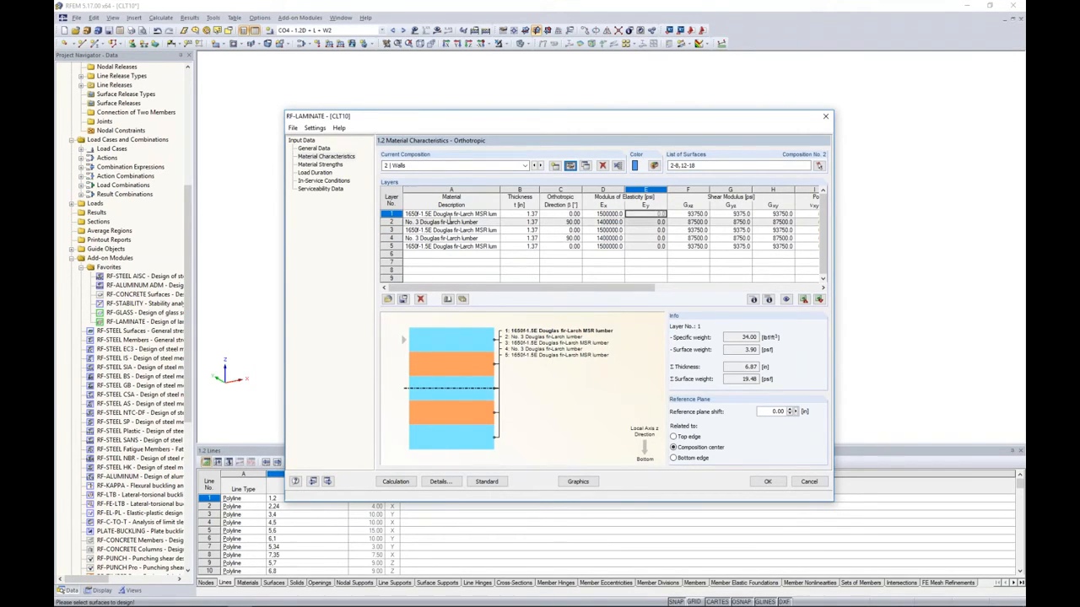
Step: Examine the partial stiffness matrix of the Walls composition's first layer and the extended stiffness matrix of the whole composition
left_click(509, 165)
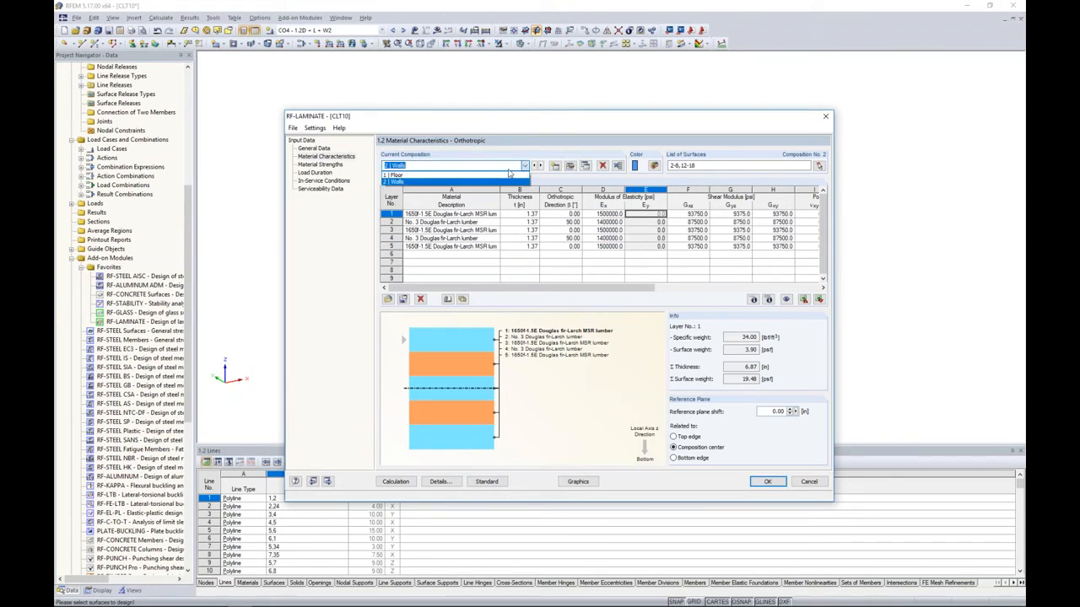
left_click(506, 182)
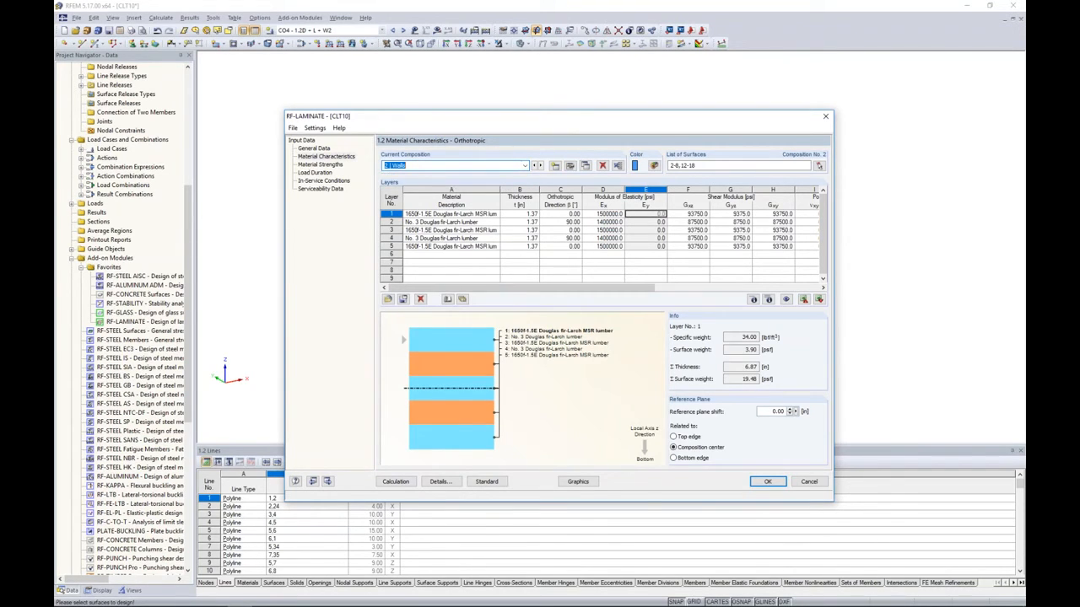
left_click(485, 216)
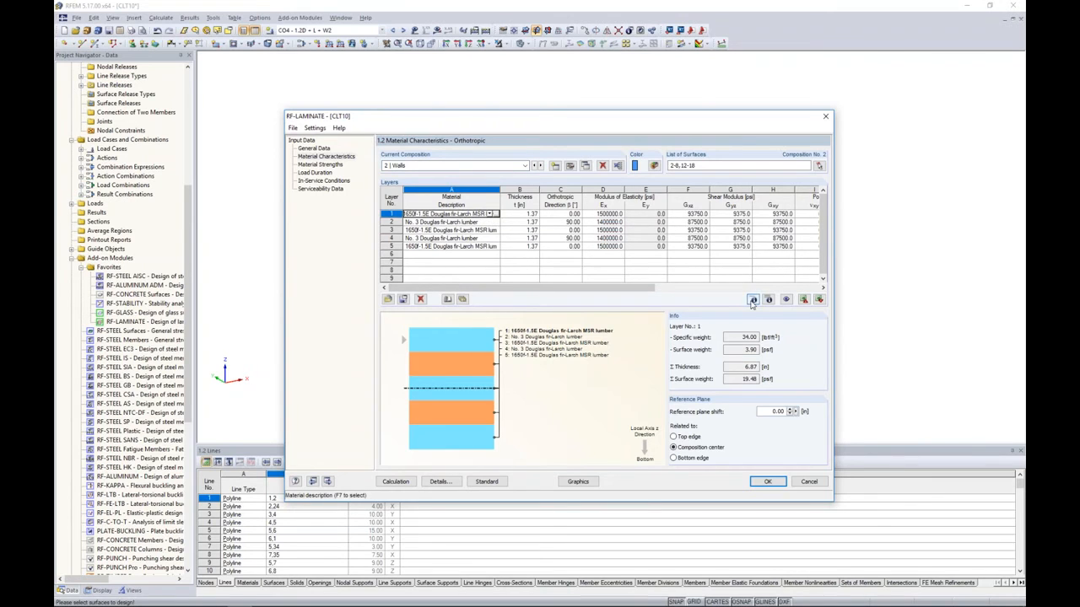
left_click(754, 299)
left_click_drag(666, 199, 570, 230)
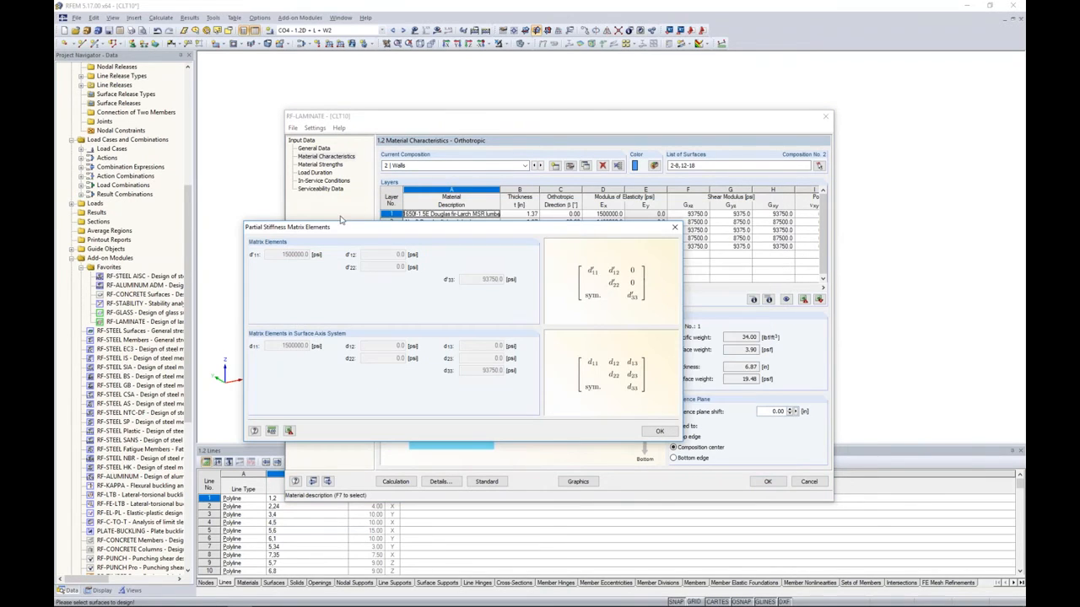
left_click(674, 227)
left_click(768, 299)
left_click_drag(692, 169, 596, 265)
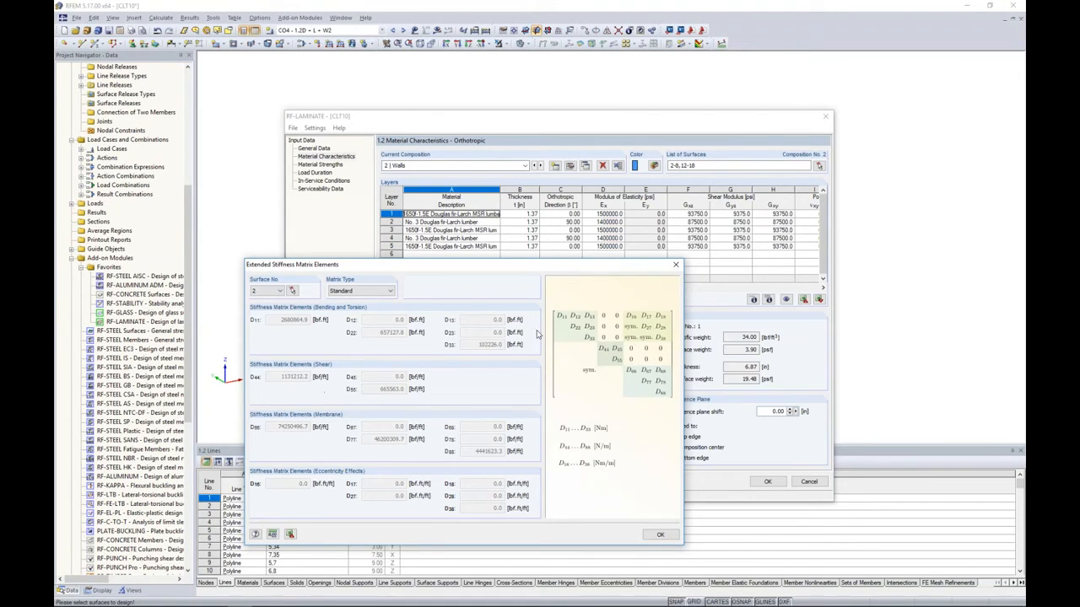
Step: In the stress details, enable the two torsional shear interaction stresses for x and y in the top/bottom and middle layers
left_click(663, 535)
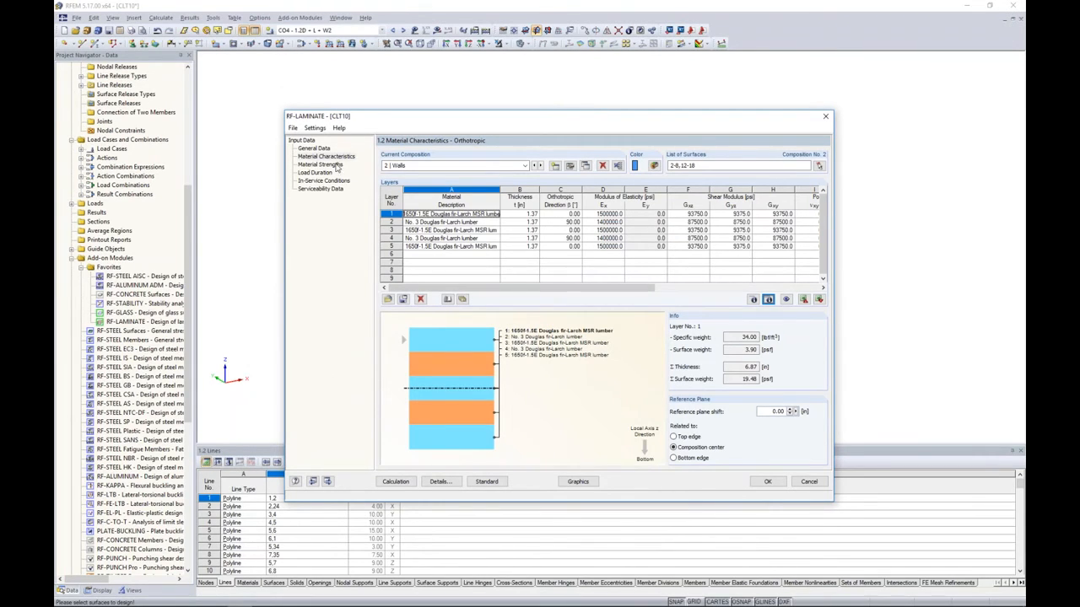
left_click(335, 165)
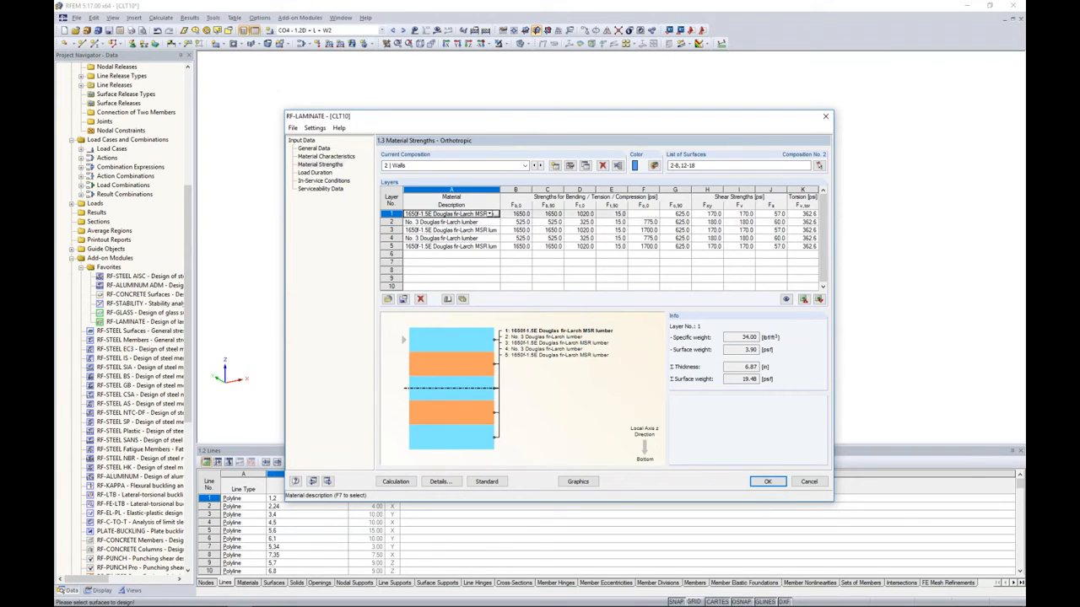
left_click(440, 481)
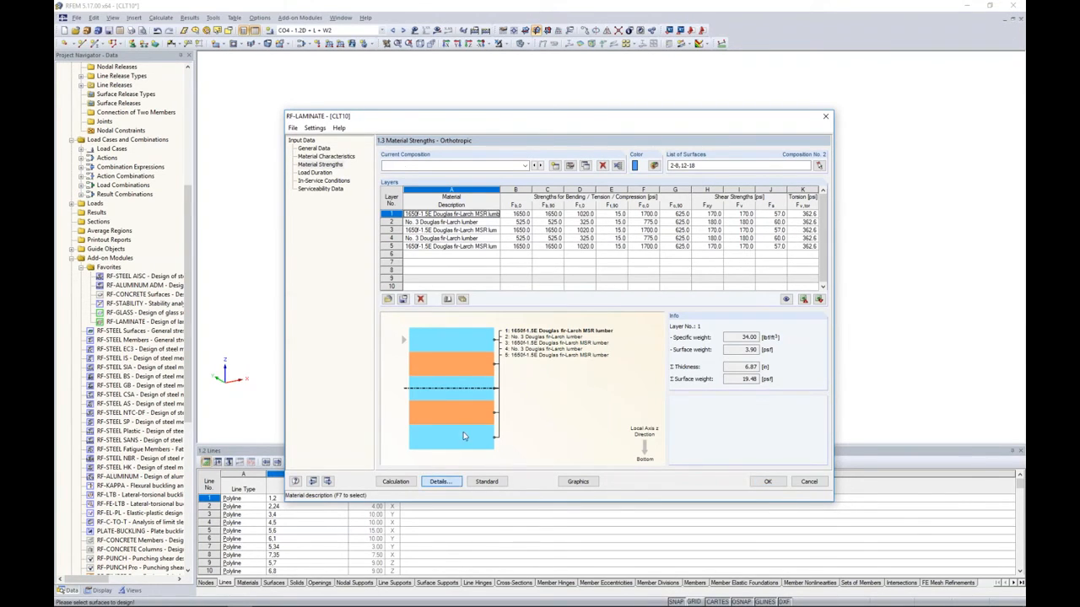
left_click(385, 333)
left_click(385, 343)
left_click(475, 333)
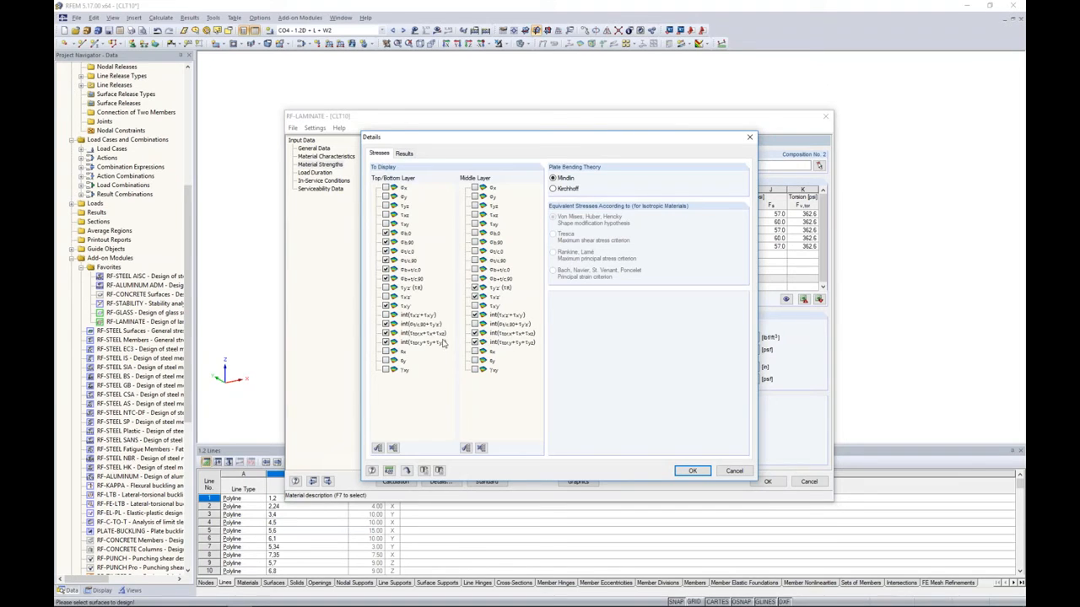
left_click(692, 470)
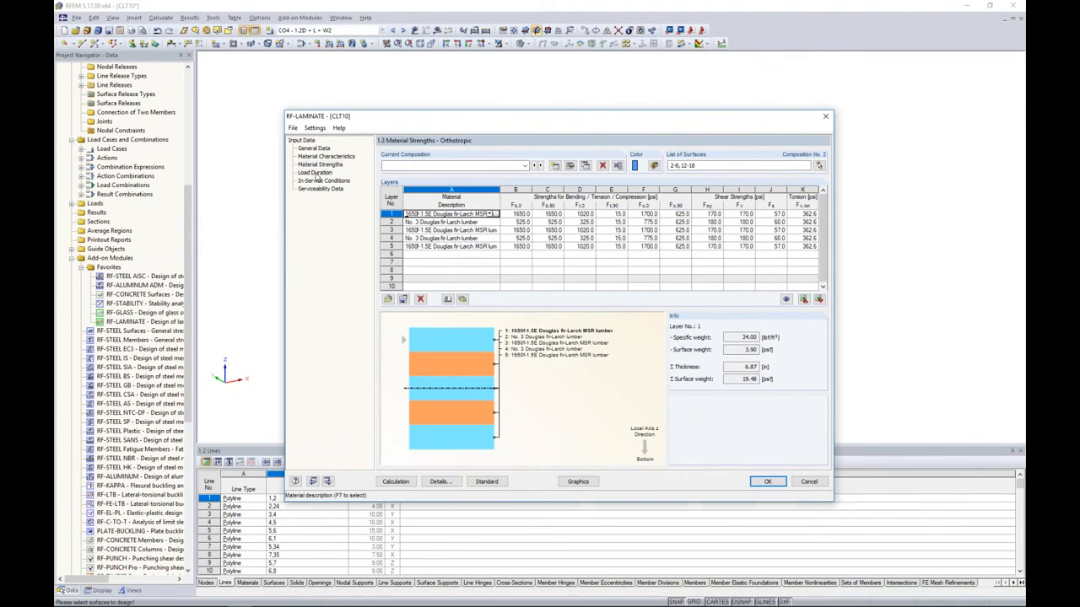
Step: Review the load duration factors and in-service conditions, and add floor and roof surfaces 9-11 and 19-21 to the serviceability data
left_click(315, 173)
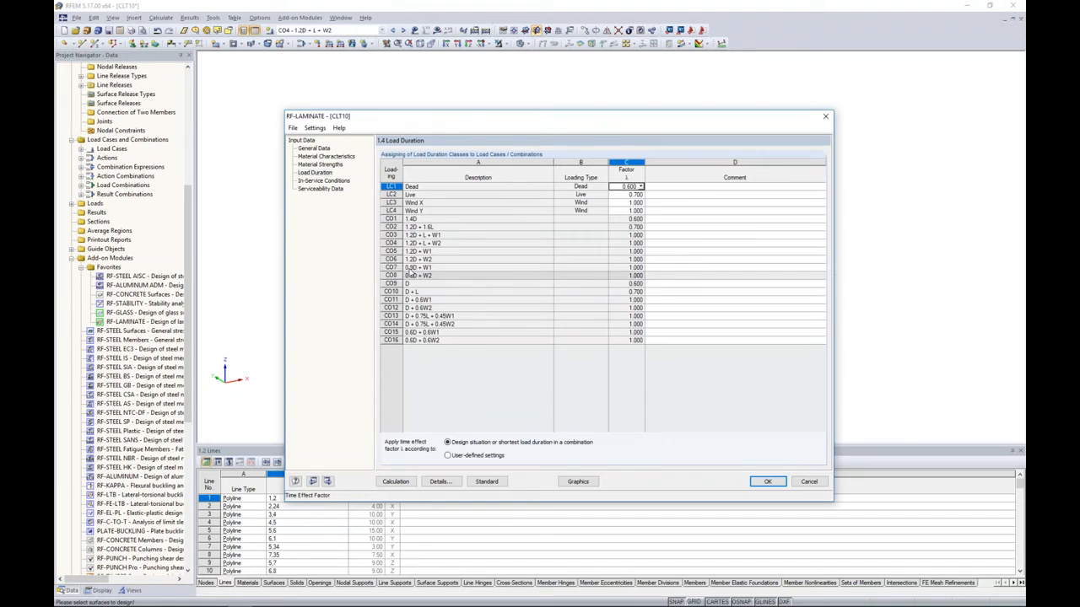
left_click(325, 181)
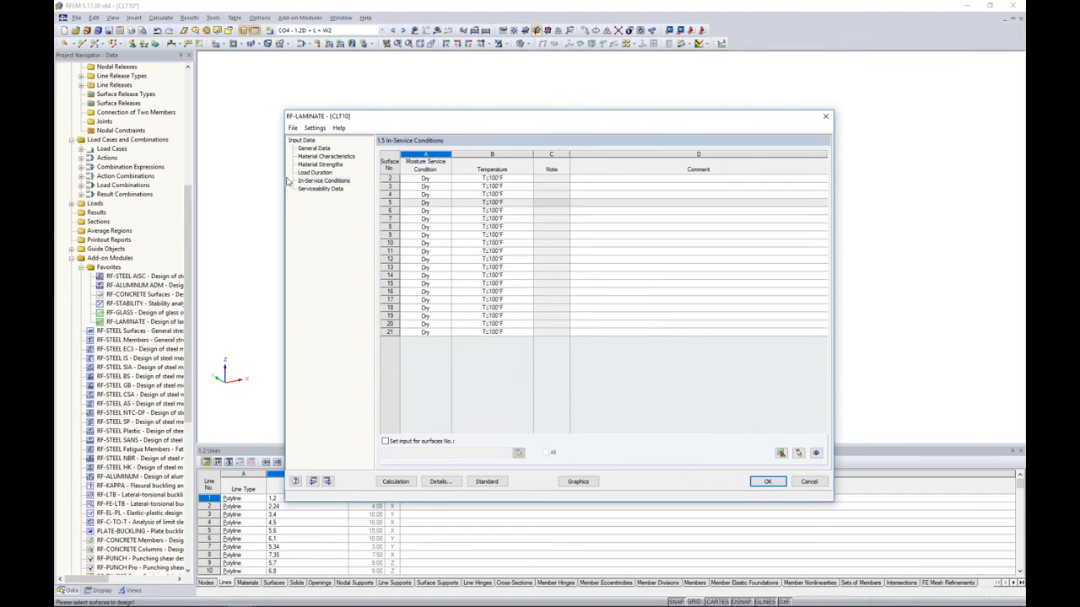
left_click(316, 189)
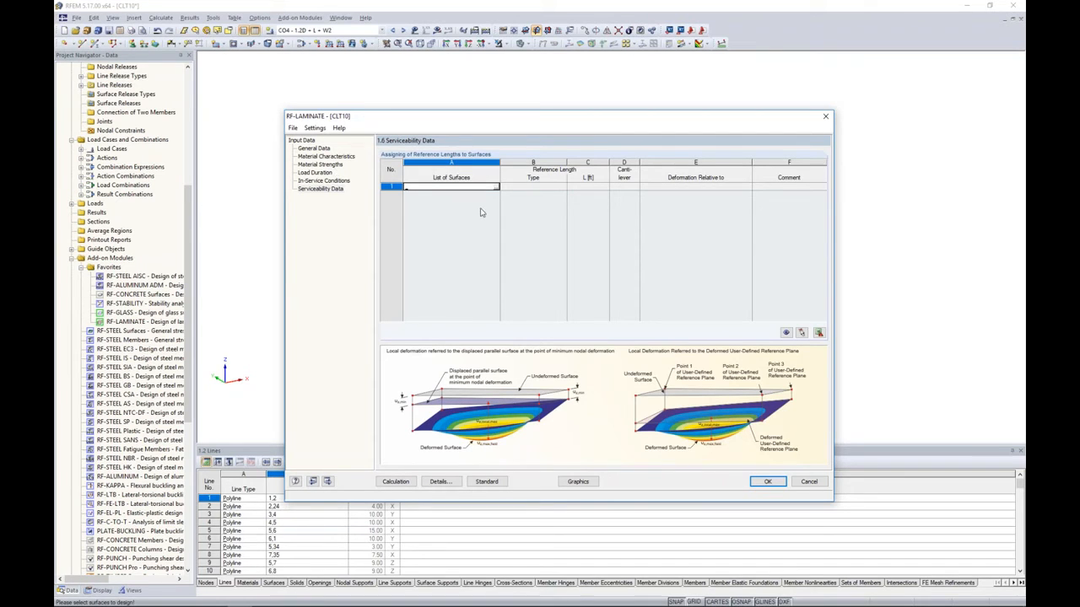
left_click(495, 187)
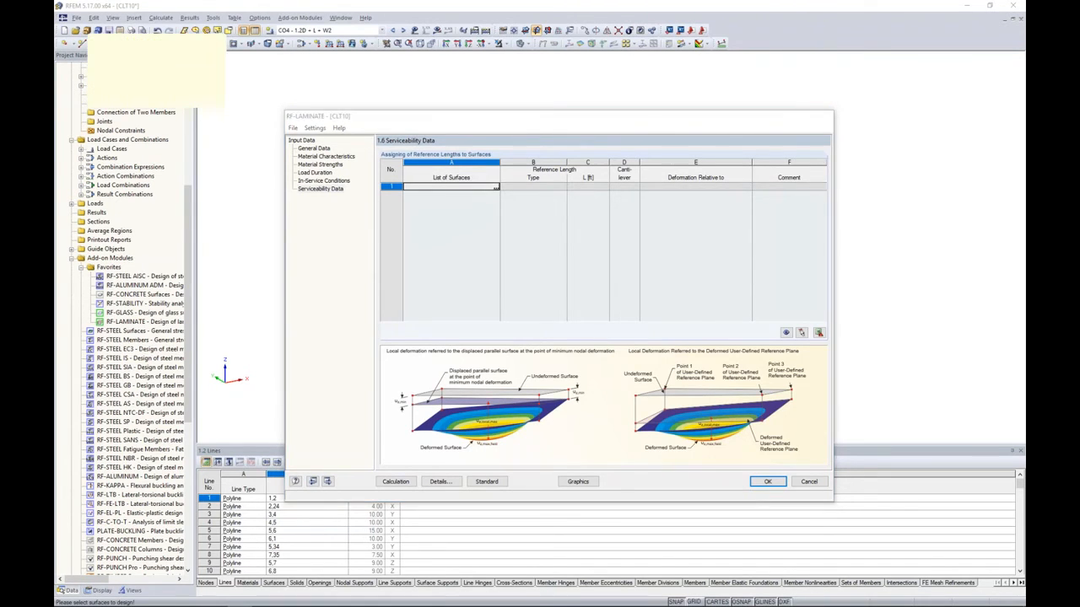
middle_click_drag(755, 257, 683, 225, "ctrl")
left_click_drag(356, 119, 710, 173)
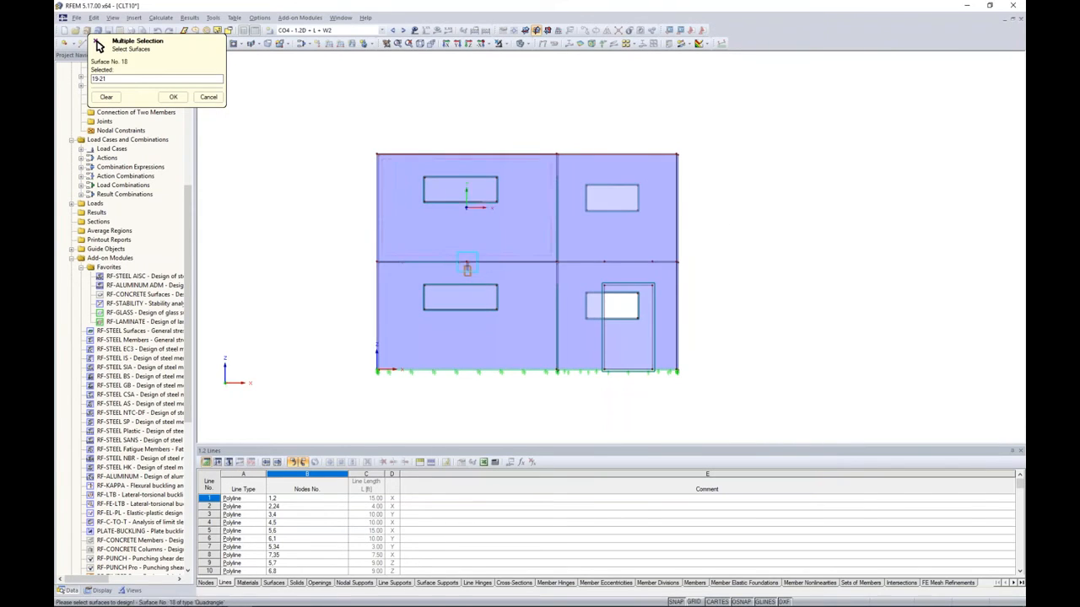
left_click_drag(354, 241, 696, 286)
middle_click_drag(696, 285, 742, 295, "ctrl")
left_click(173, 97)
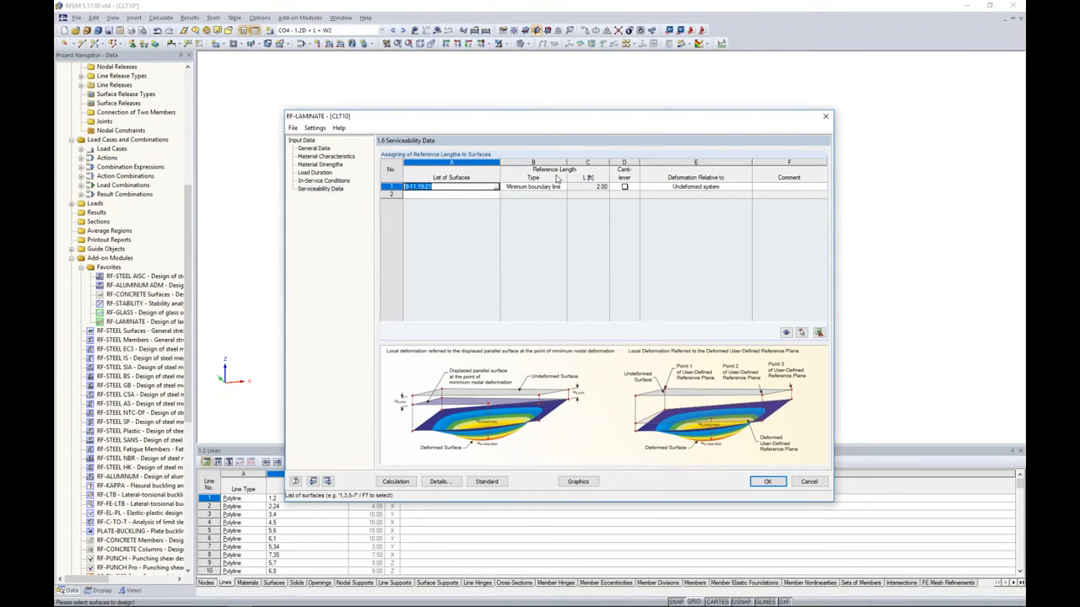
Step: Review the limiting deflections for spans and cantilevers in the serviceability limits of the NDS-2018 LRFD standard
left_click(478, 483)
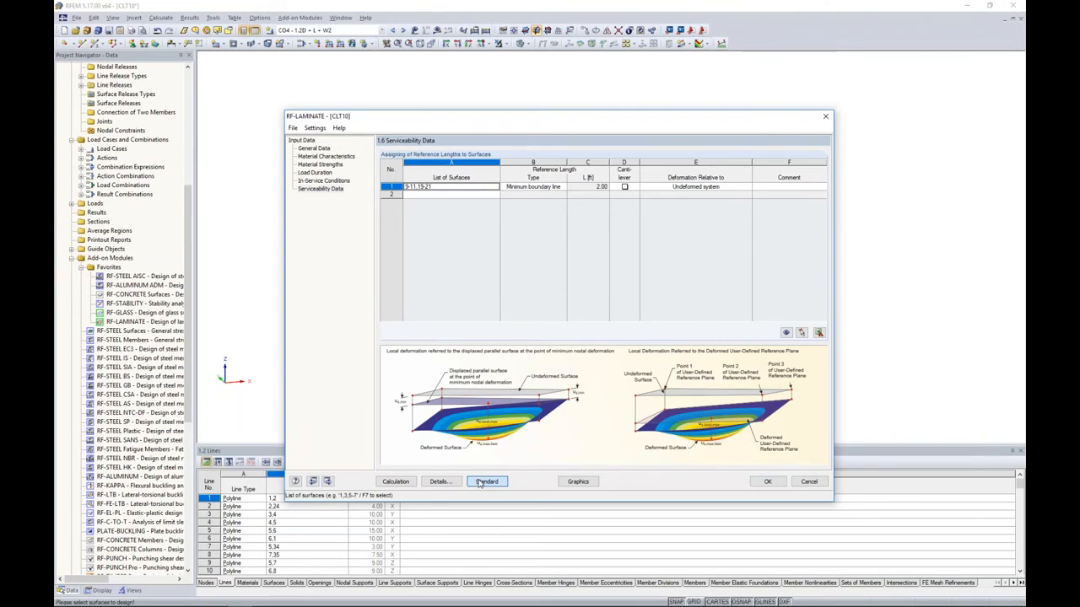
left_click(418, 153)
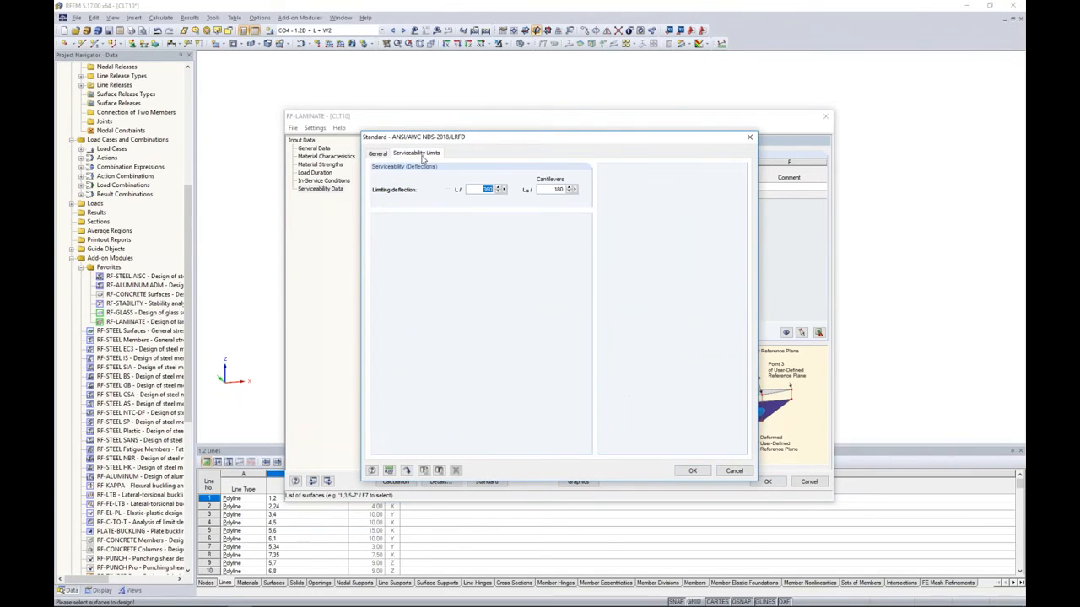
left_click(478, 190)
left_click(554, 189)
left_click(692, 471)
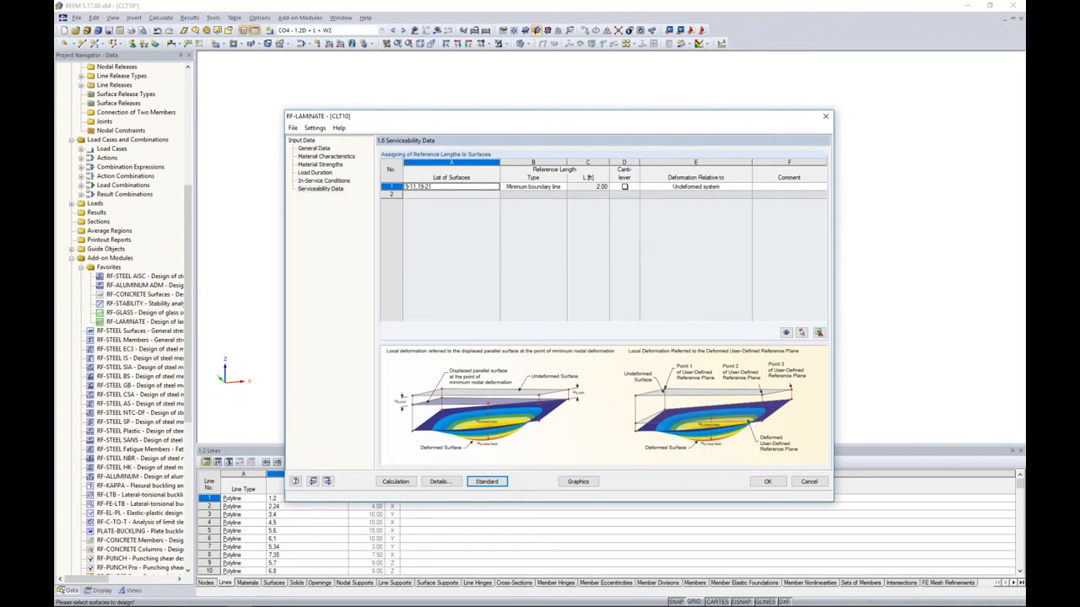
Step: Set the reference length type of surfaces 9-11 and 19-21 to Maximum boundary line
left_click(557, 188)
left_click(562, 186)
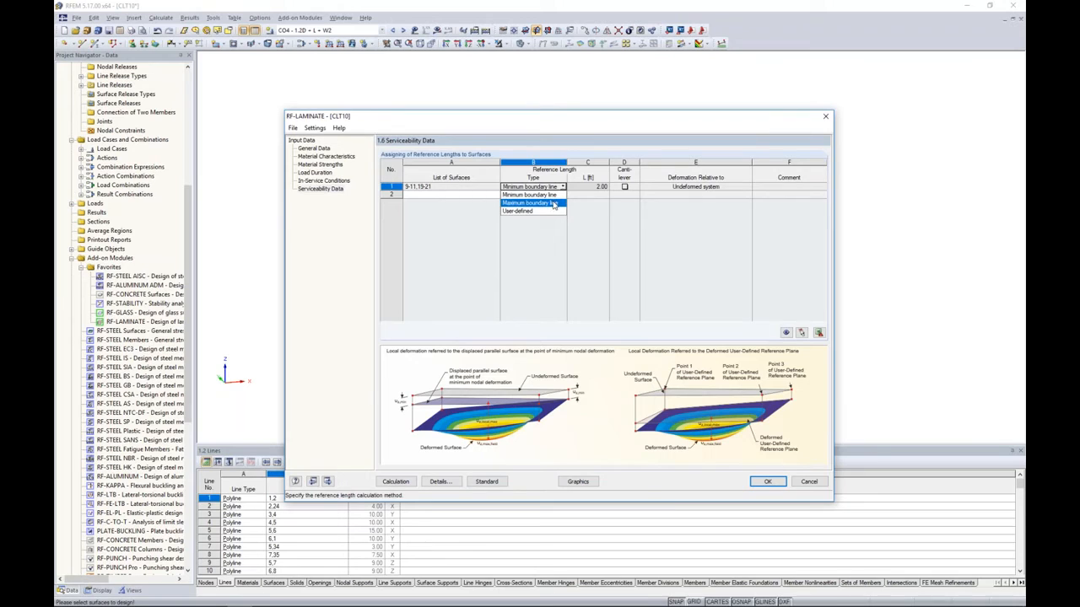
left_click(547, 203)
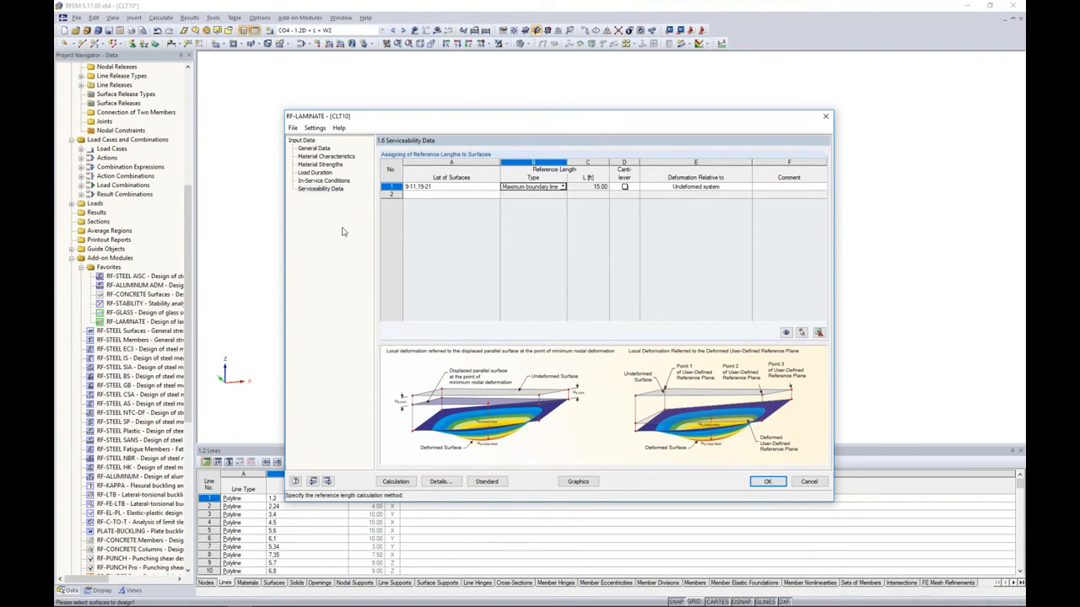
Step: Check the Walls composition's layer orientations, accept the RF-LAMINATE input data and save the model
left_click(329, 157)
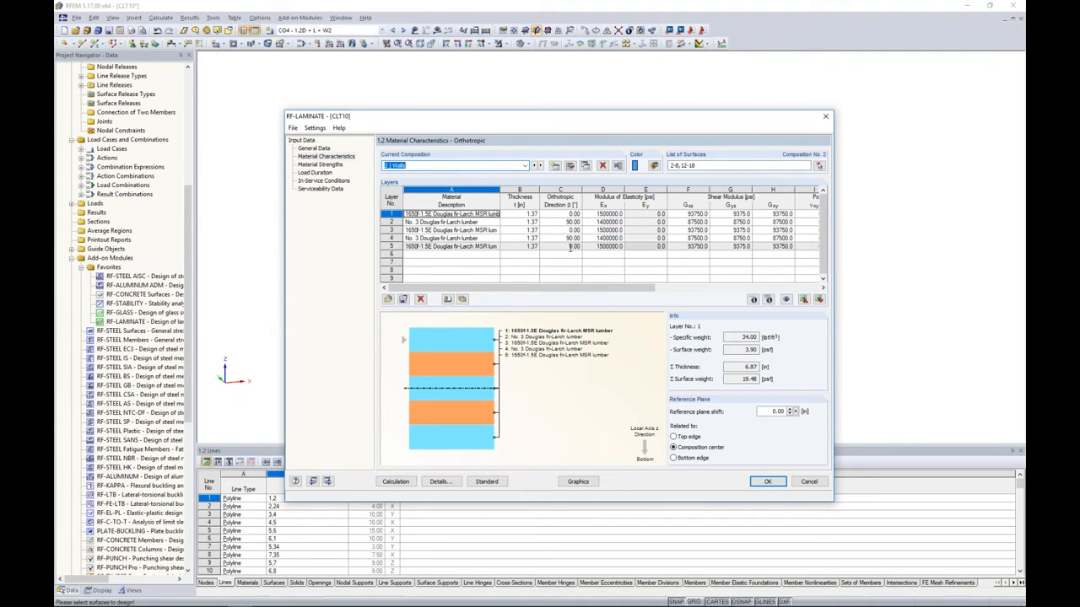
left_click_drag(544, 116, 503, 263)
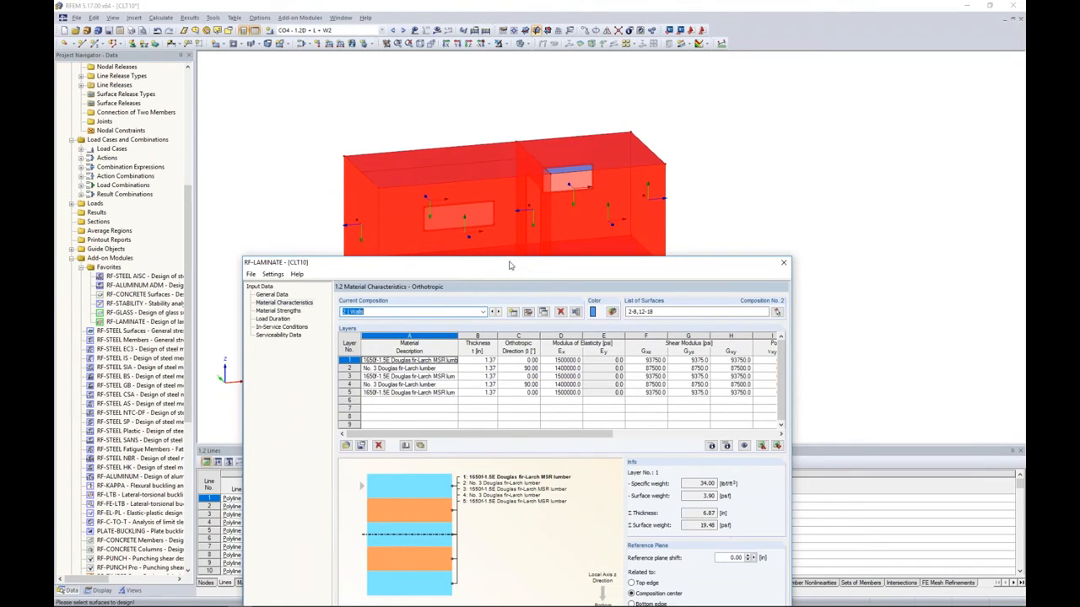
left_click_drag(509, 267, 542, 112)
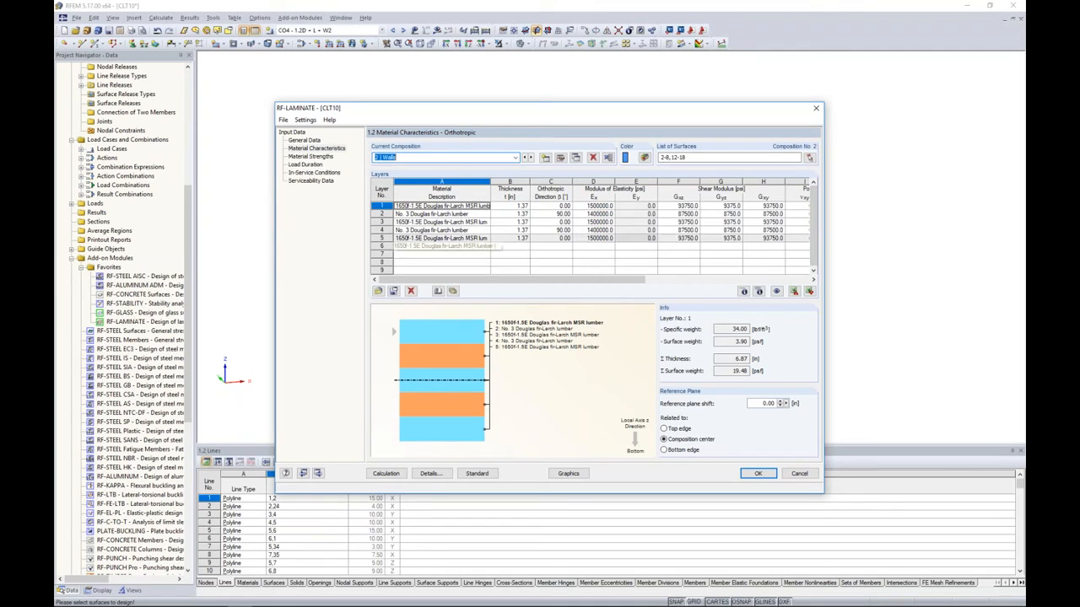
left_click(747, 475)
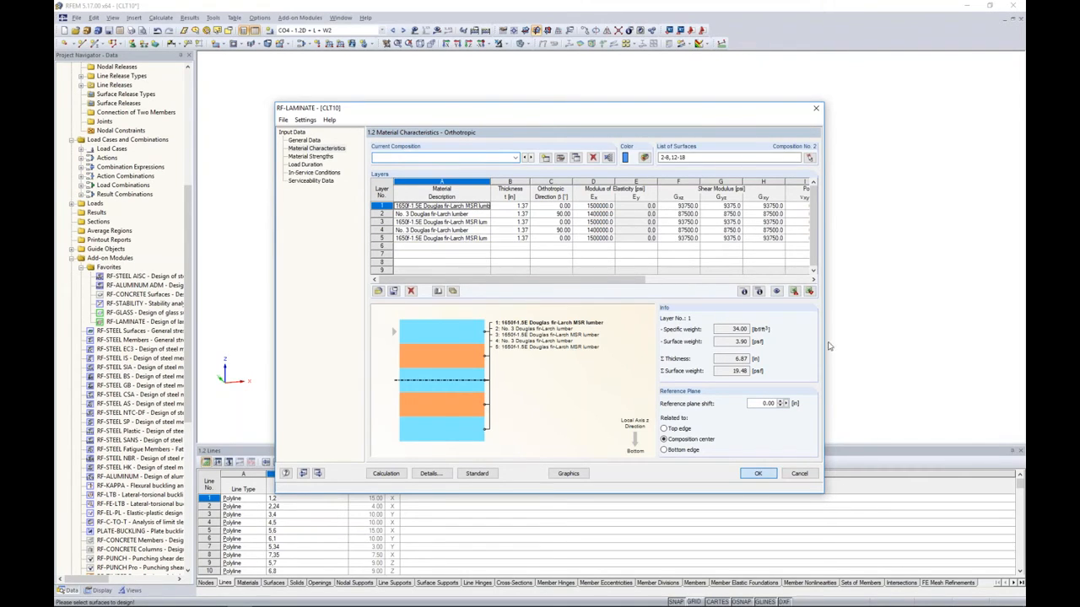
middle_click_drag(702, 286, 751, 290, "ctrl")
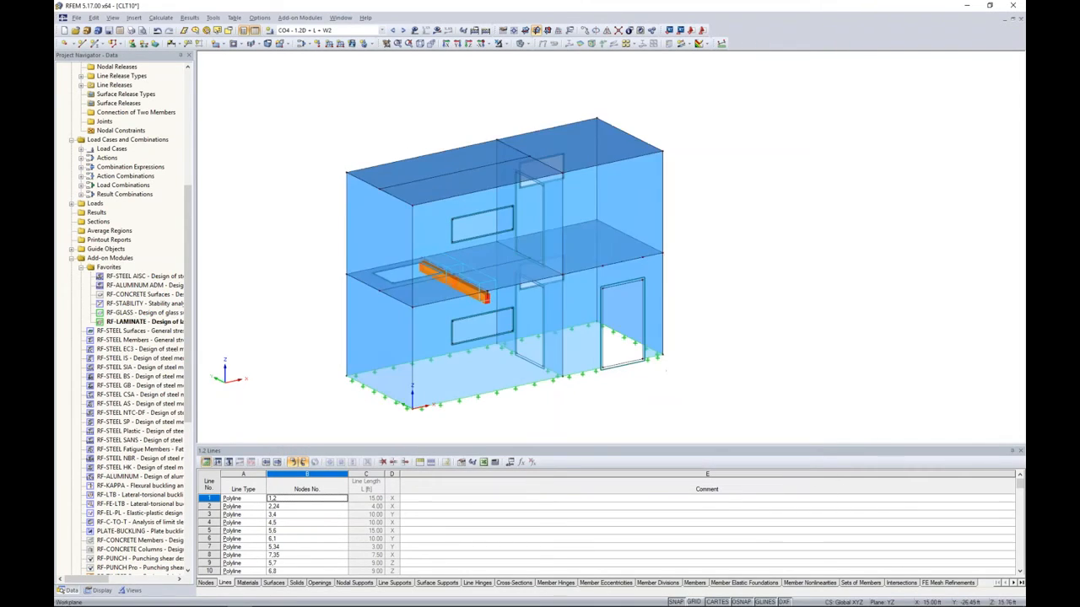
left_click(110, 32)
Step: Check the laminate properties of an upper-storey wall surface and display the local axis systems to examine the wall orientations
double_click(625, 217)
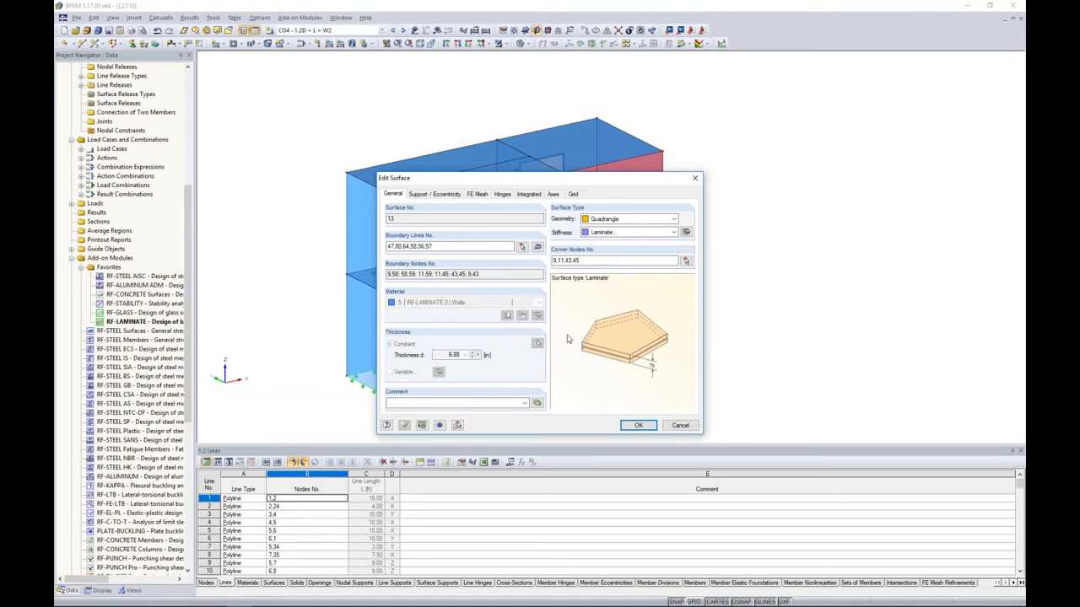
left_click(638, 425)
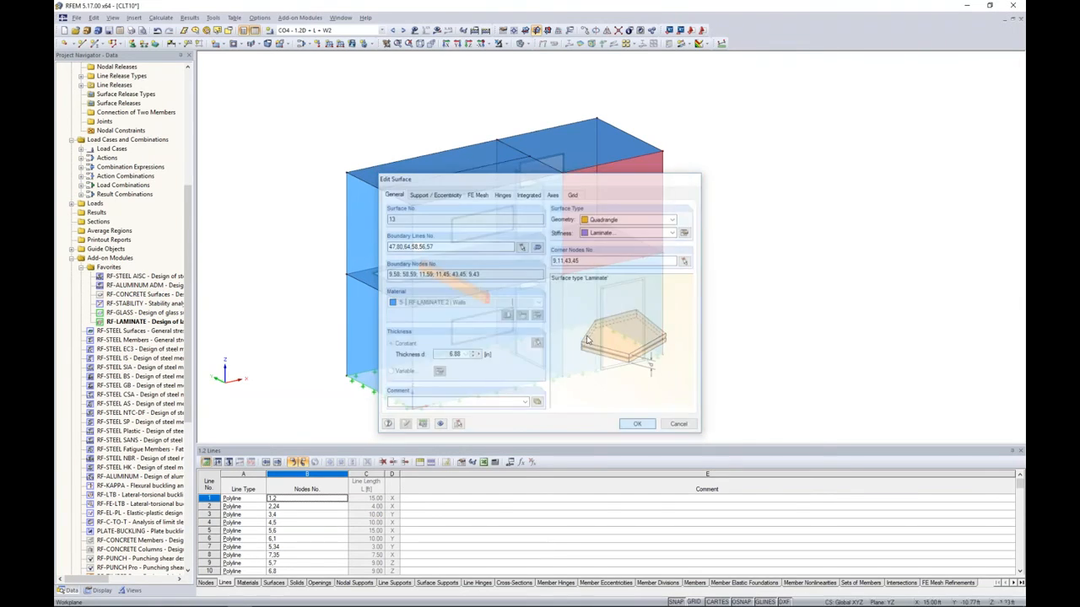
right_click(638, 204)
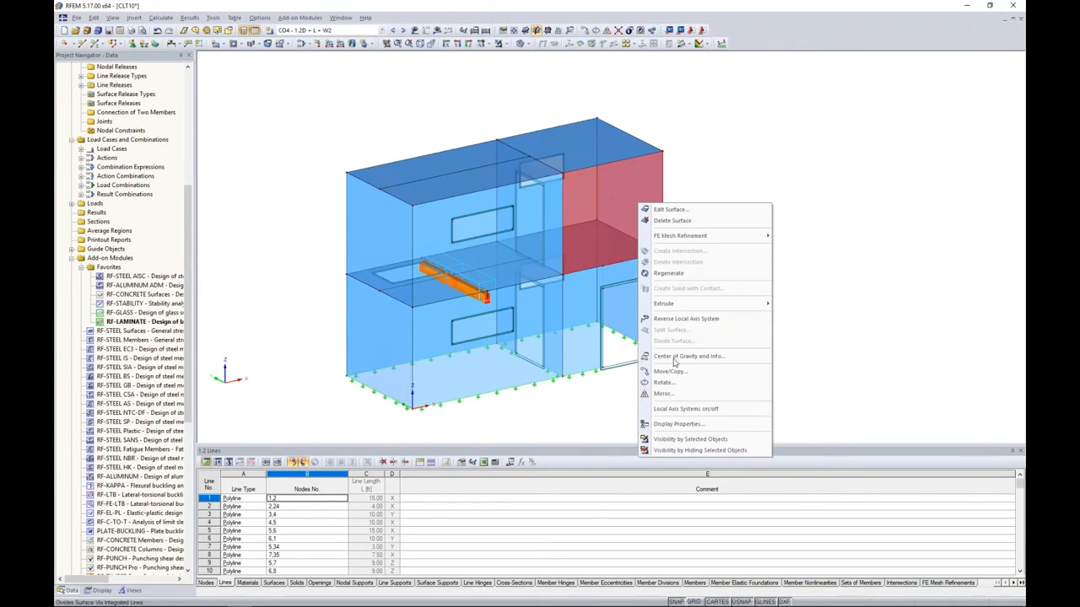
left_click(680, 410)
left_click(707, 324)
middle_click_drag(705, 339, 752, 308)
scroll(402, 321, "up", 4)
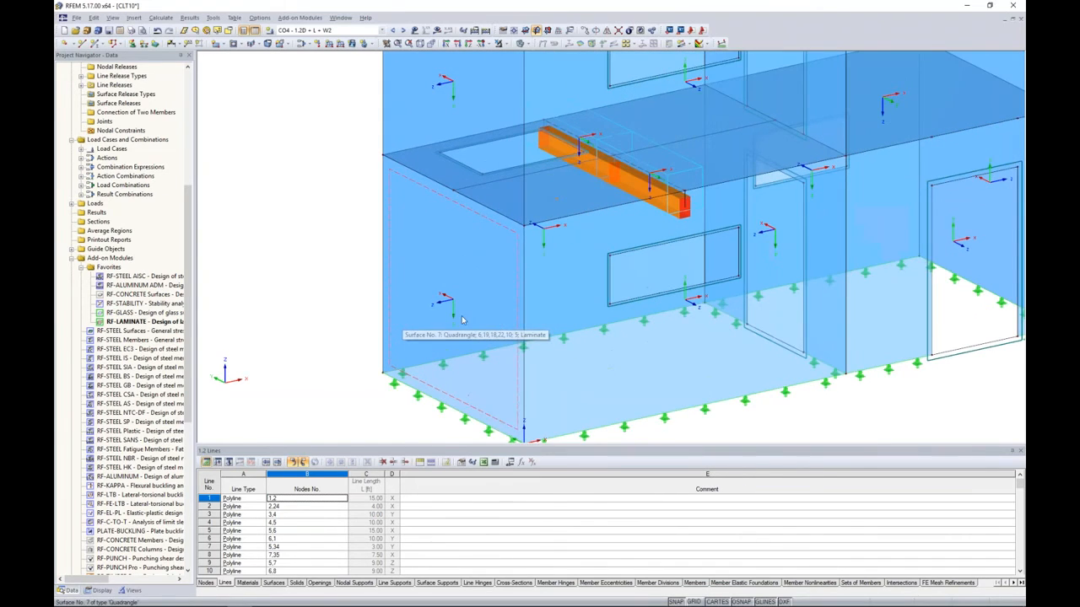
middle_click_drag(462, 316, 459, 275)
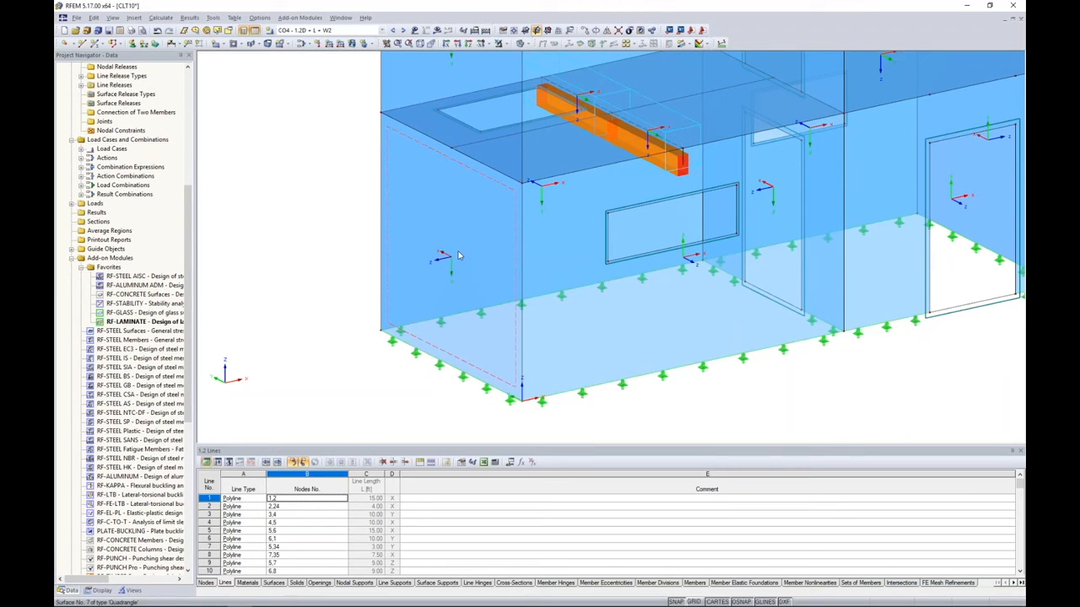
scroll(458, 255, "down", 3)
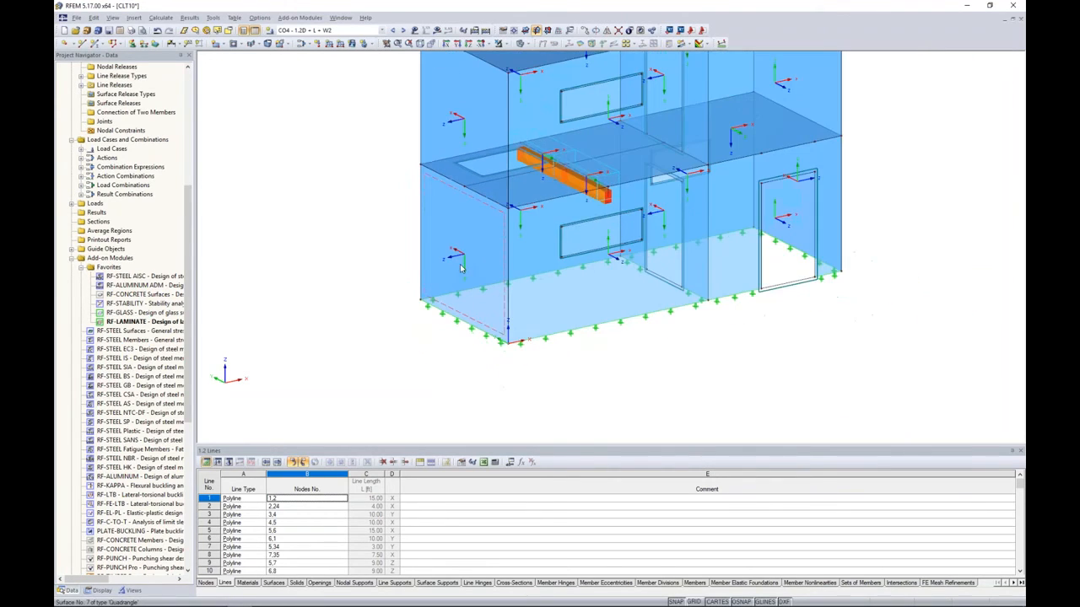
scroll(602, 311, "down", 1)
Step: Align the local x-axis of all wall surfaces on both storeys (2-8, 12-18) parallel to vertical line 12
middle_click_drag(631, 309, 540, 296)
left_click_drag(814, 292, 386, 256)
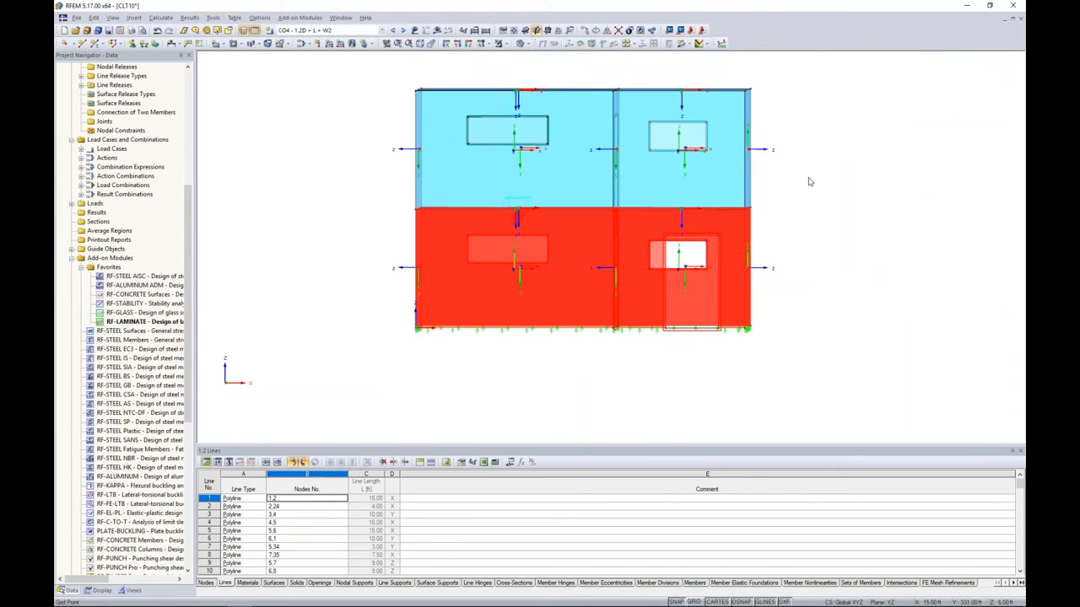
left_click_drag(810, 175, 381, 123)
middle_click_drag(506, 275, 582, 325, "ctrl")
double_click(721, 119)
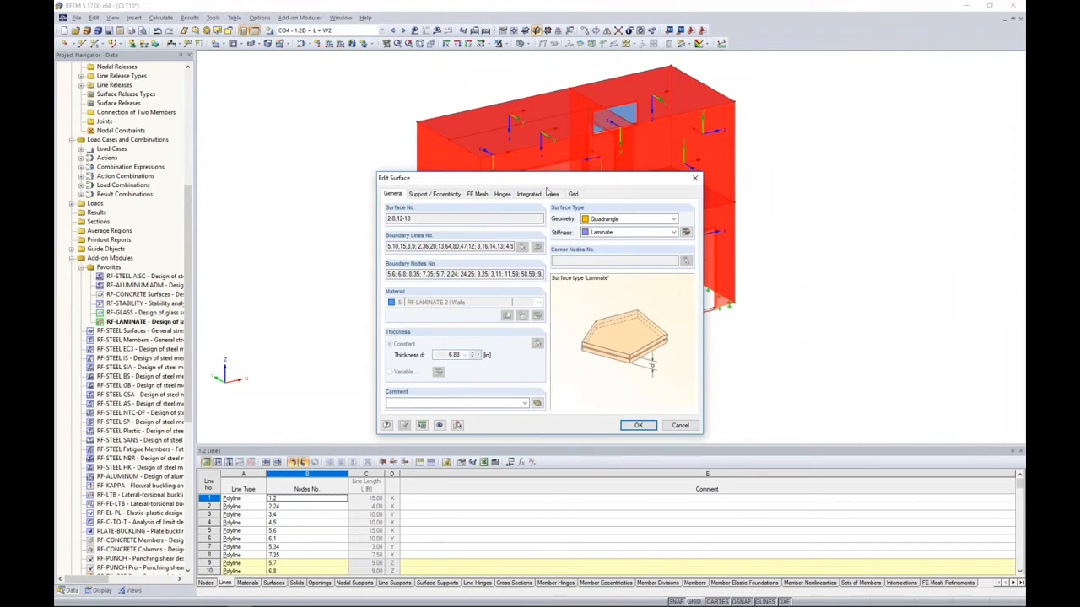
left_click(553, 194)
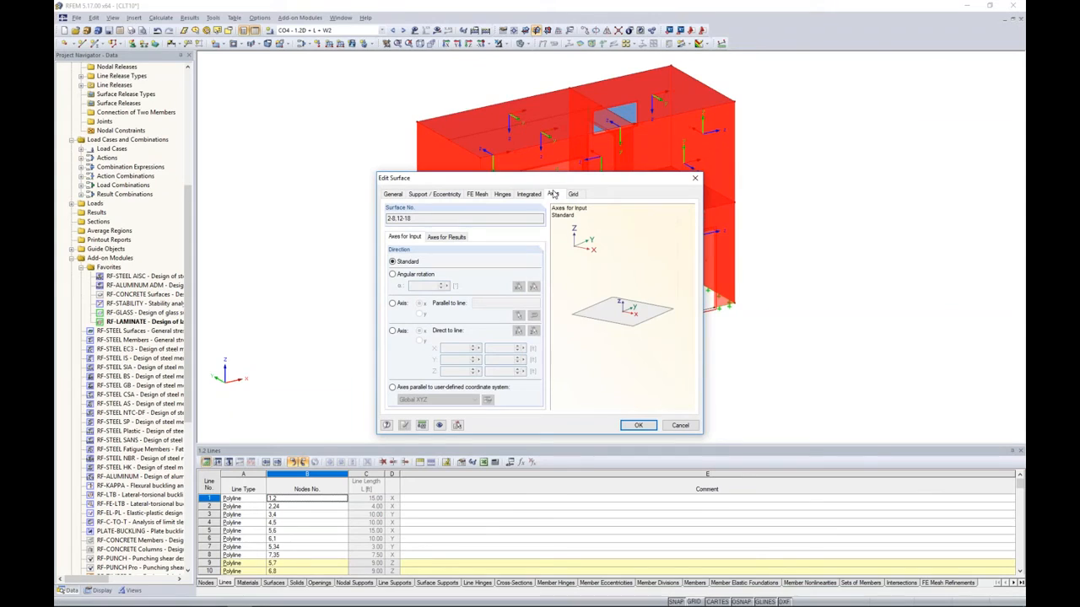
left_click(392, 303)
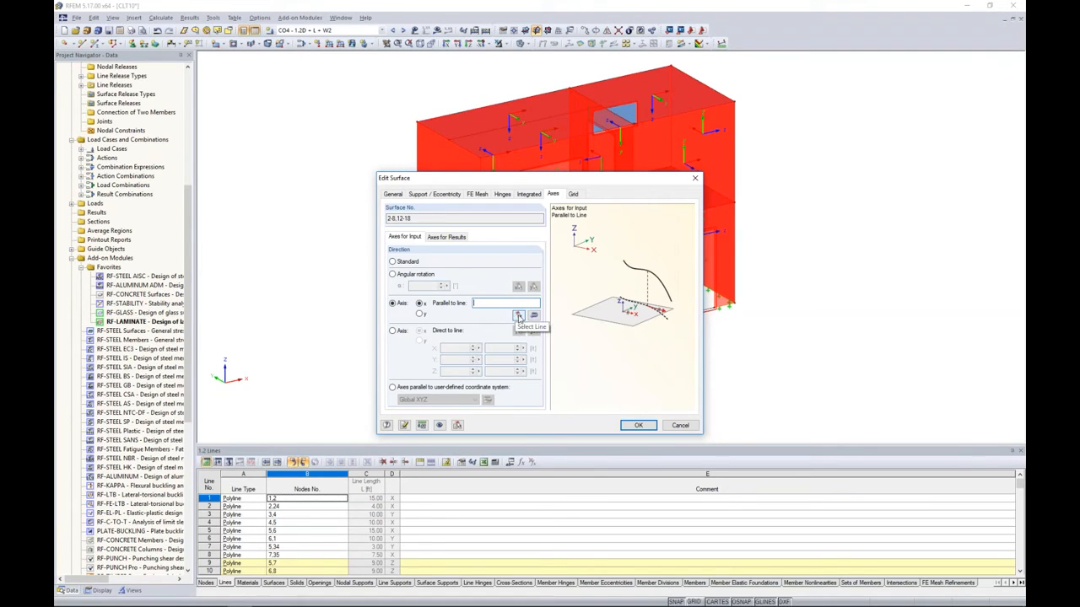
left_click(518, 315)
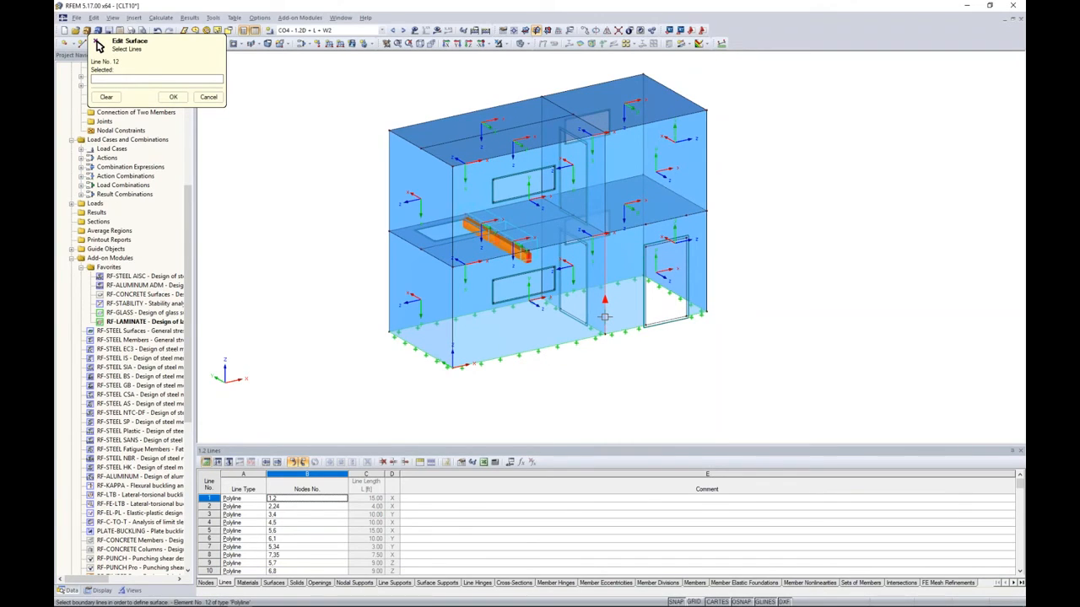
left_click(605, 317)
left_click(173, 96)
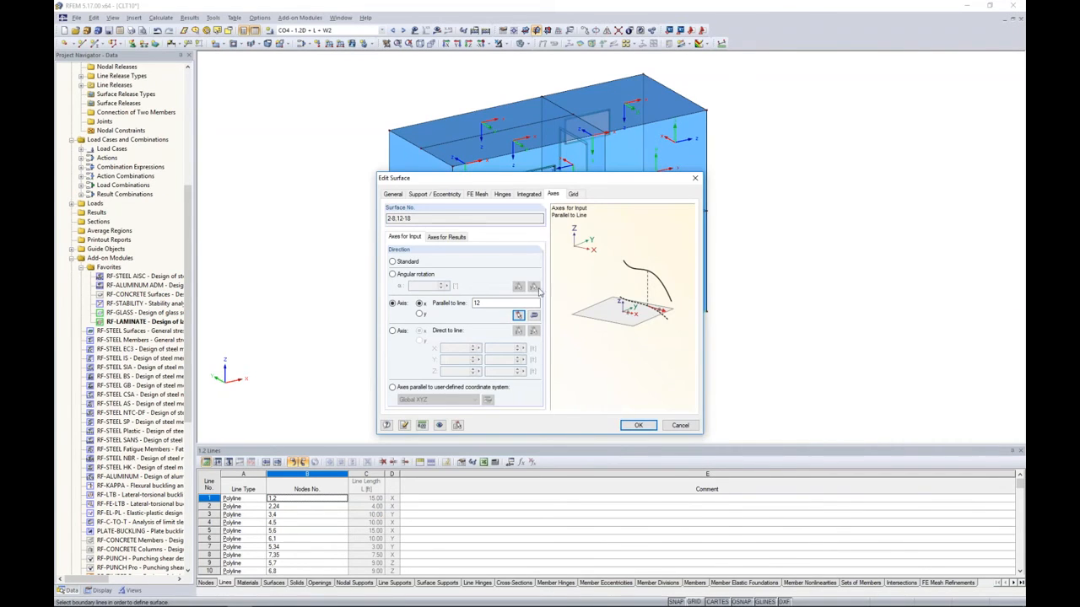
left_click(638, 424)
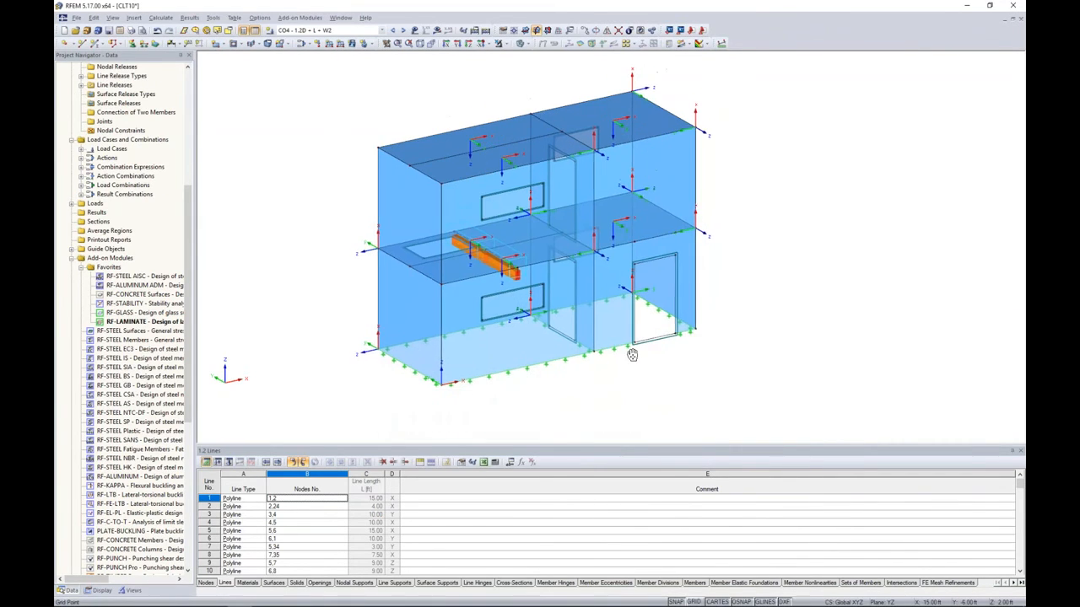
scroll(557, 287, "up", 3)
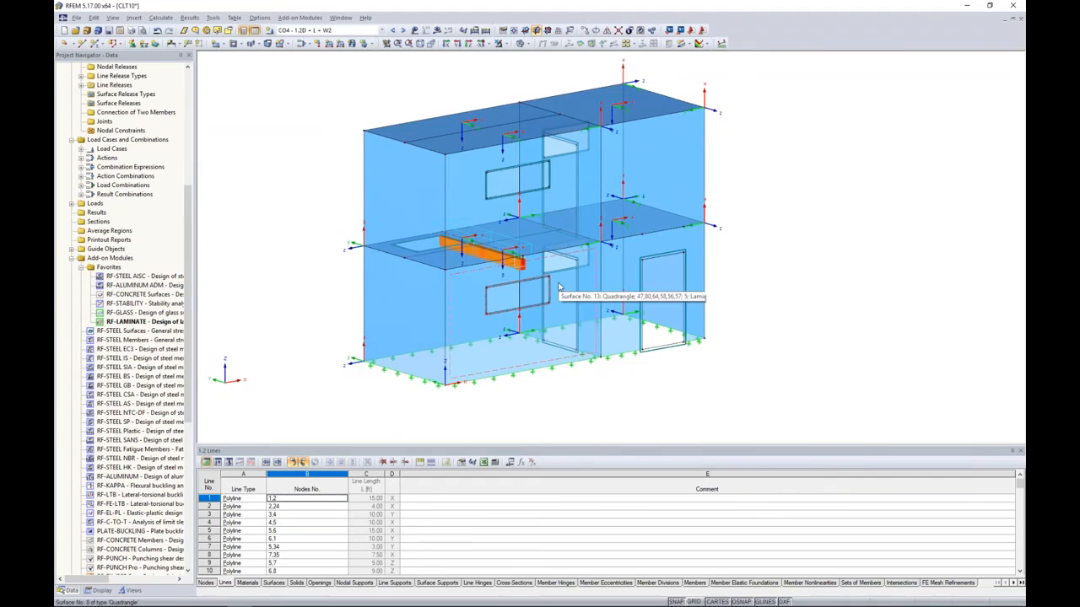
Step: Turn off the display of the surfaces' local axis systems and clear the selection
scroll(642, 313, "up", 2)
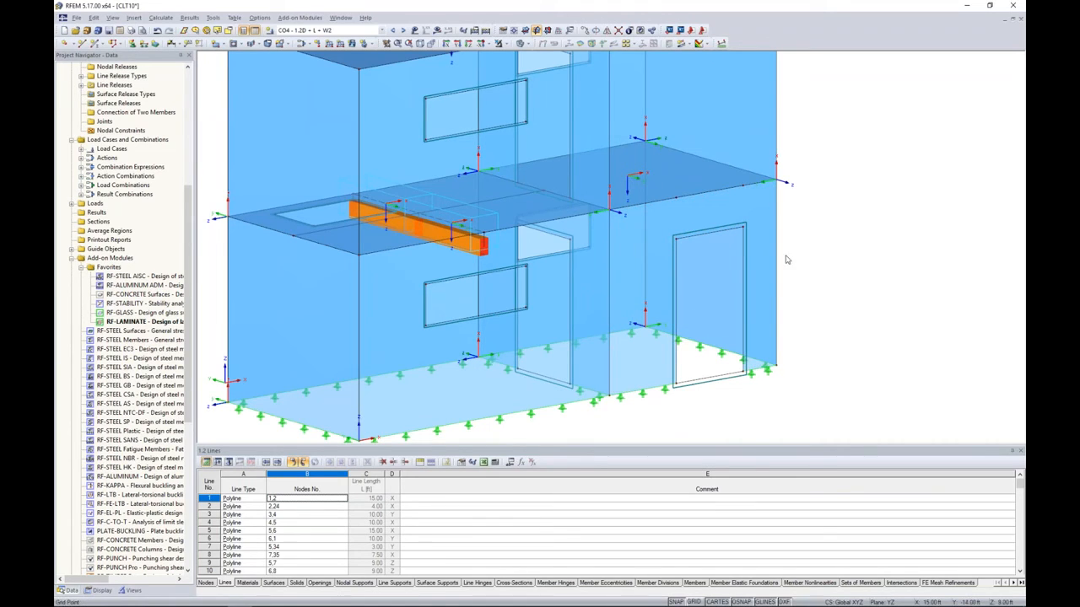
right_click(760, 239)
left_click(788, 446)
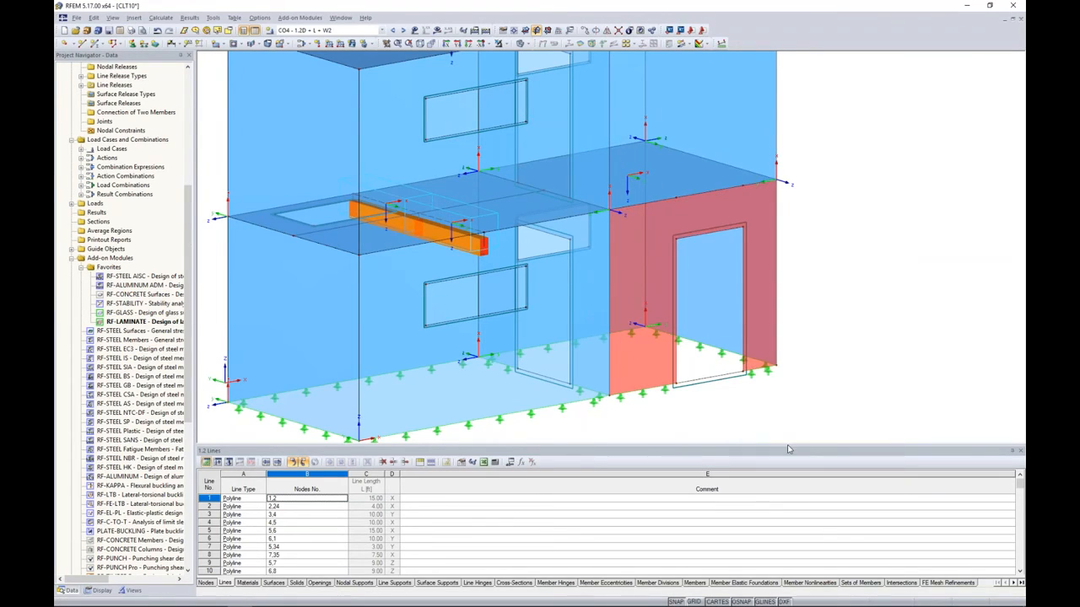
scroll(840, 301, "down", 3)
middle_click_drag(840, 301, 801, 316, "ctrl")
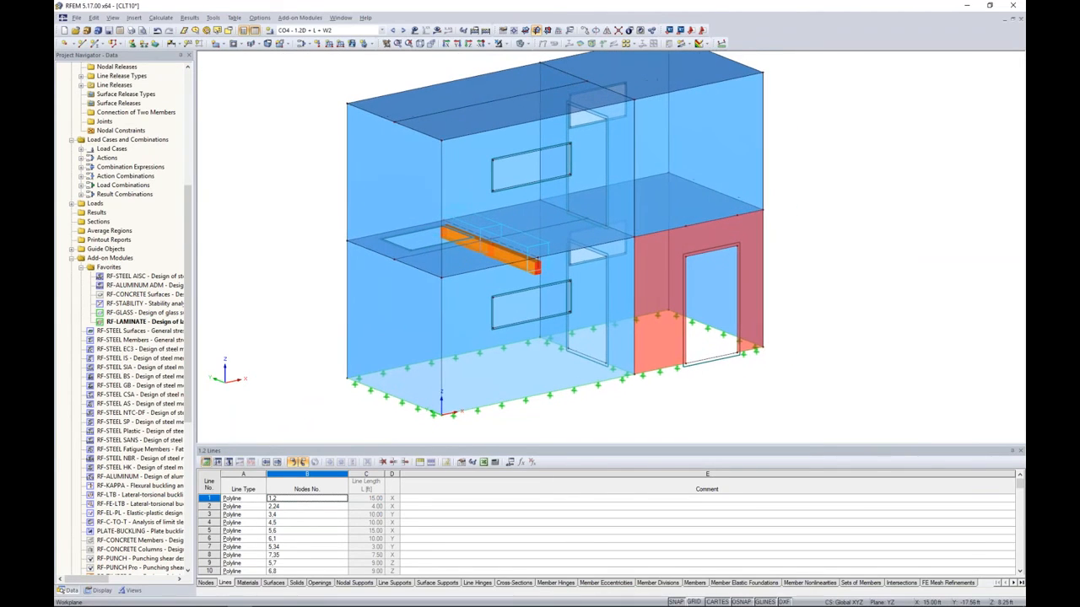
left_click(804, 263)
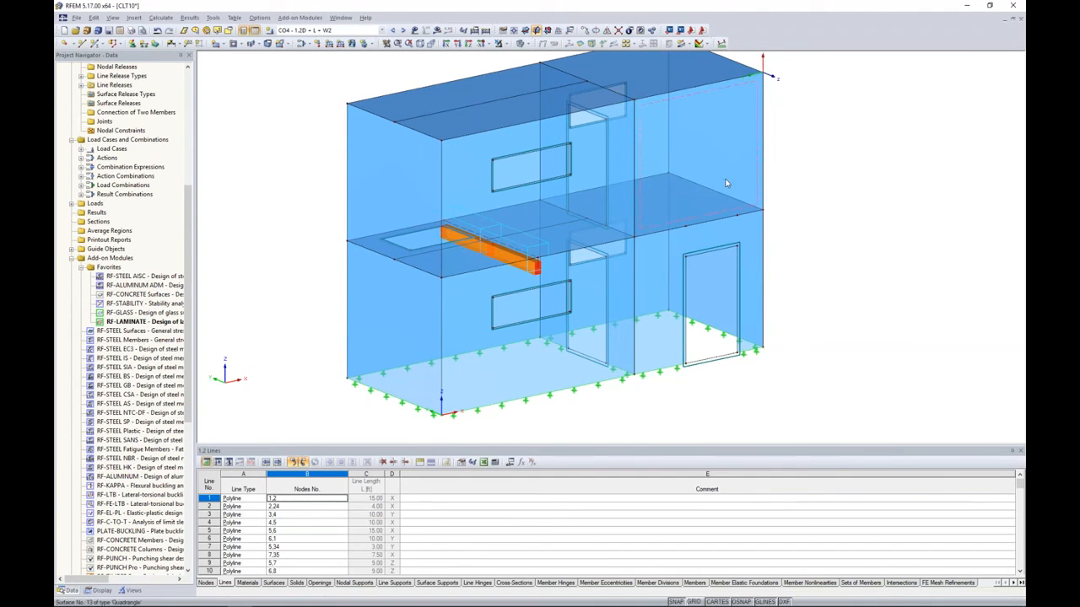
Step: For graphical assignment to lines, define a new line hinge with rotational release φx and translational release ux with a 50 kip/ft² spring constant
middle_click_drag(872, 320, 782, 301, "ctrl")
scroll(782, 301, "down", 2)
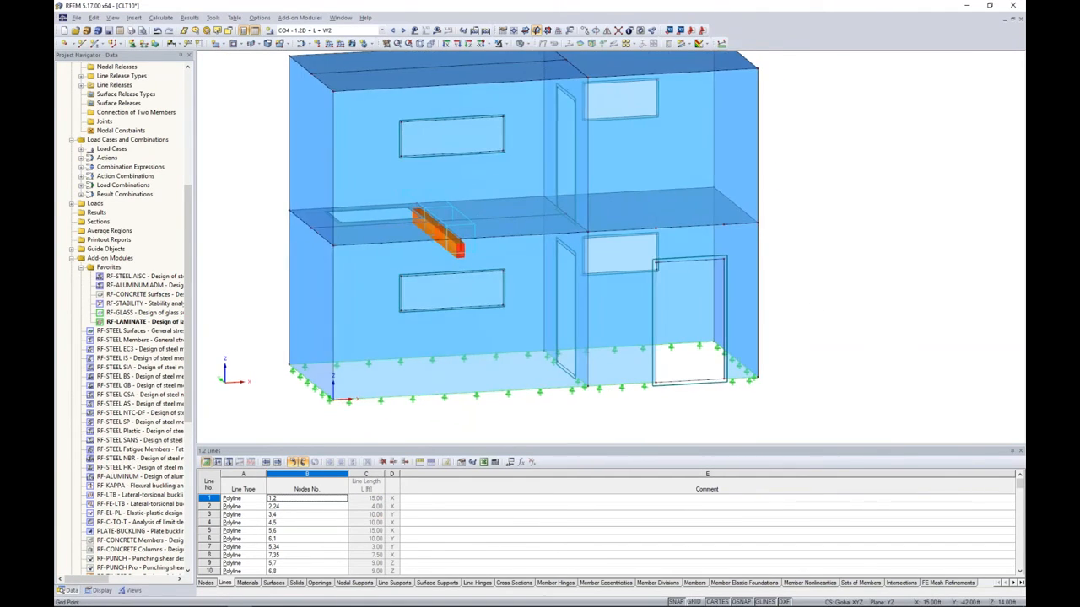
left_click_drag(194, 302, 191, 165)
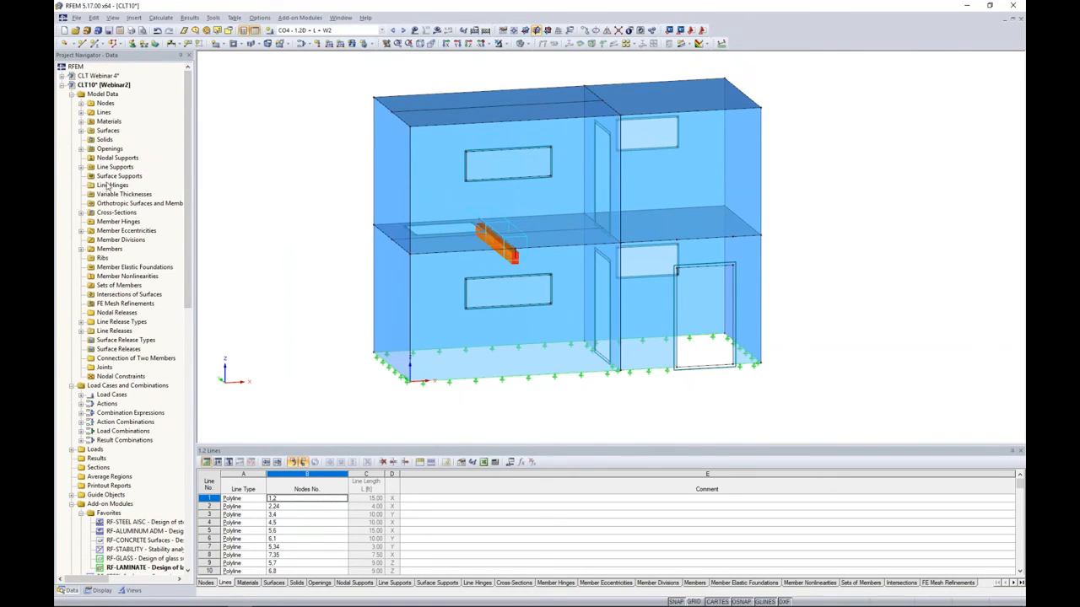
left_click(133, 19)
mouse_move(140, 32)
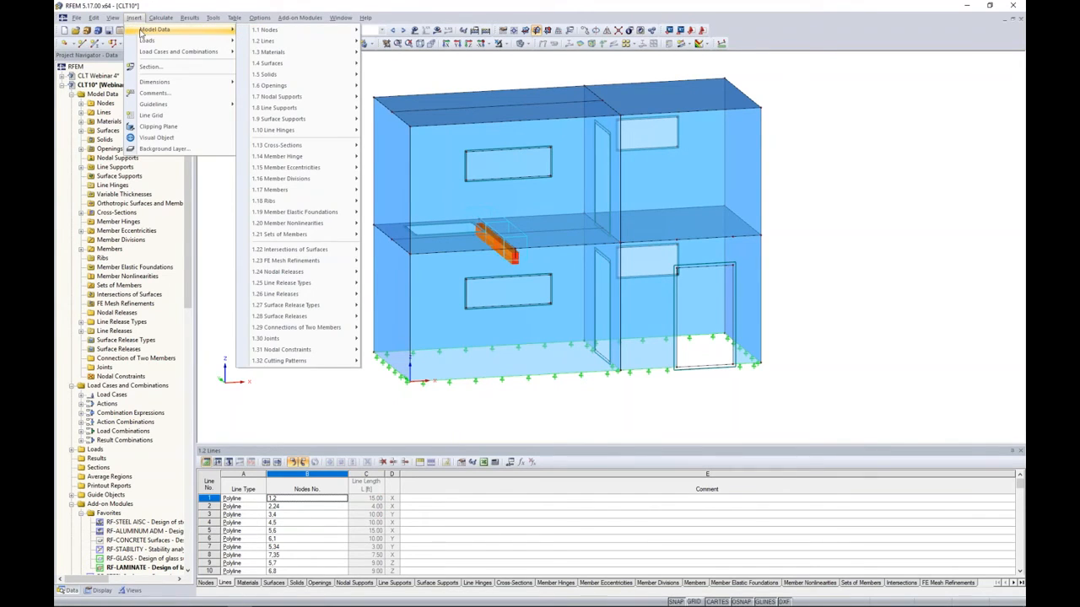
mouse_move(287, 138)
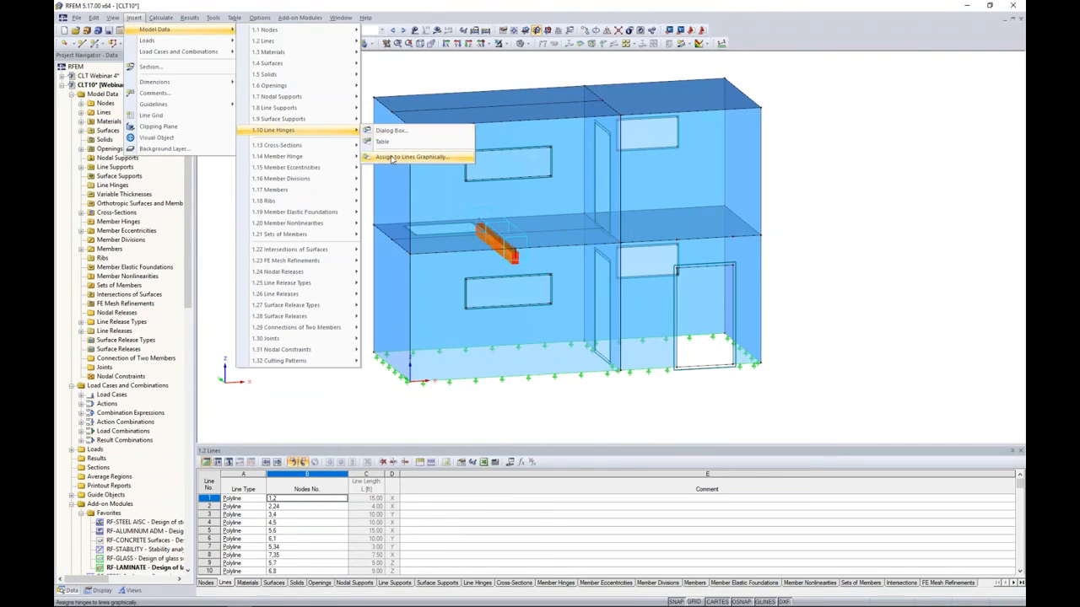
left_click(391, 157)
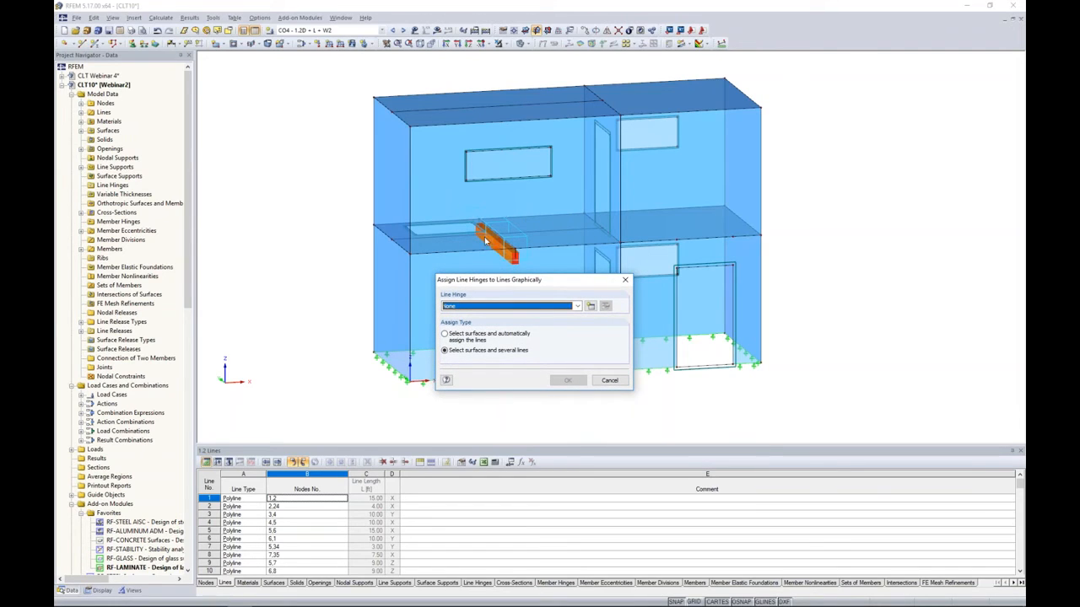
left_click_drag(520, 282, 520, 258)
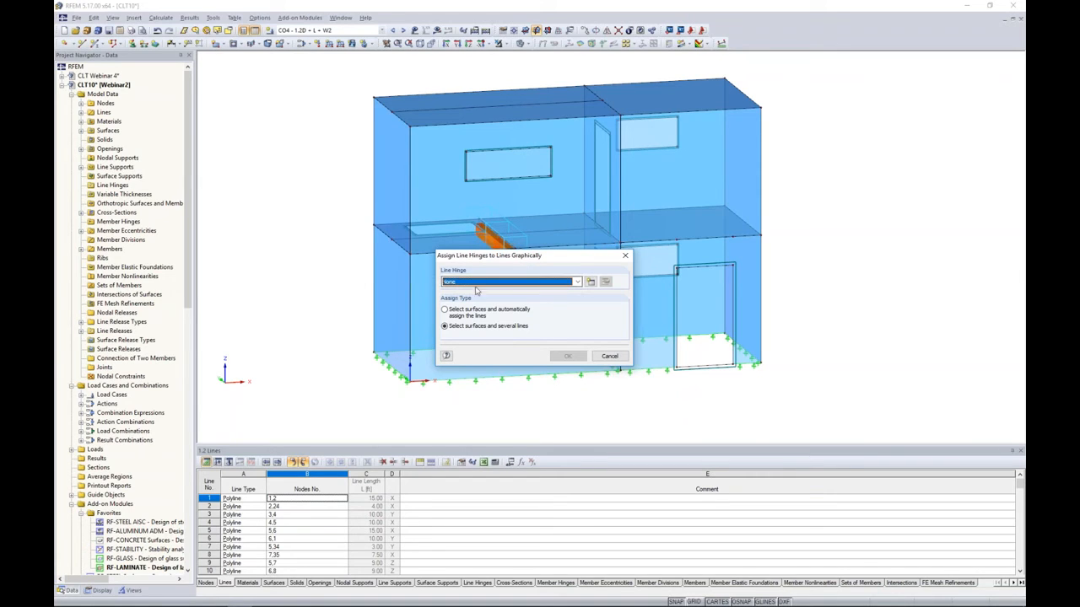
left_click(593, 285)
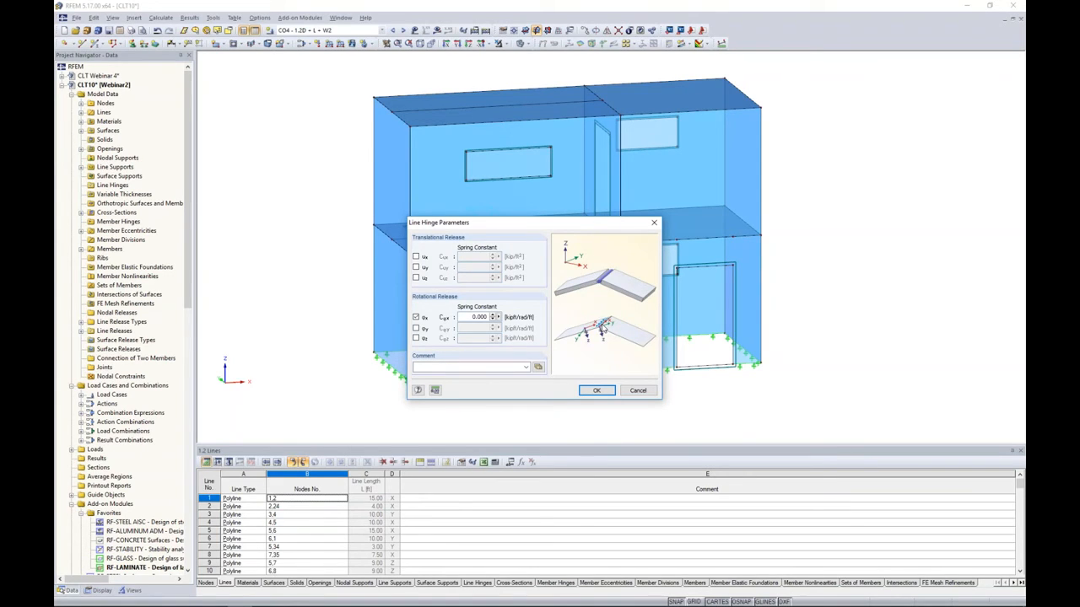
left_click(416, 257)
double_click(479, 256)
type("5")
type("0")
left_click(596, 390)
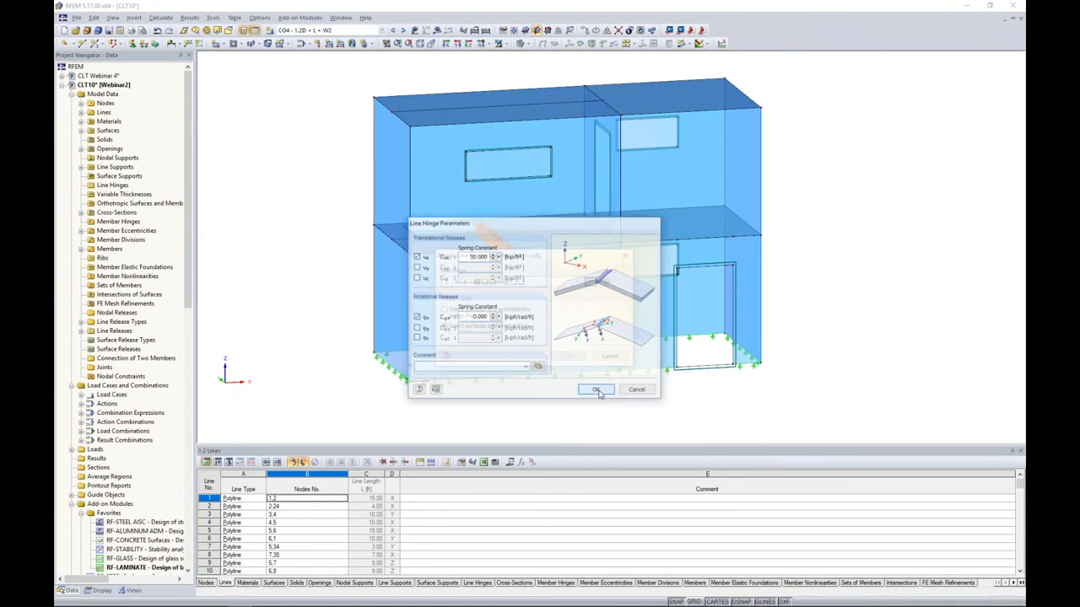
Step: Assign the new line hinge by selecting the wall, floor and roof surfaces of both storeys with automatic line assignment
left_click(445, 311)
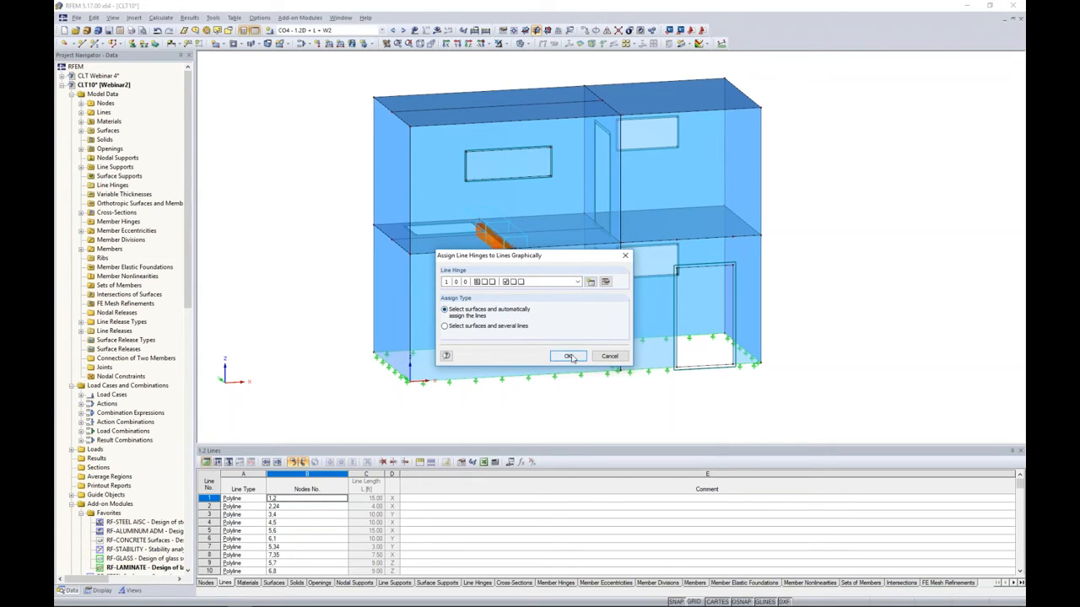
left_click(570, 357)
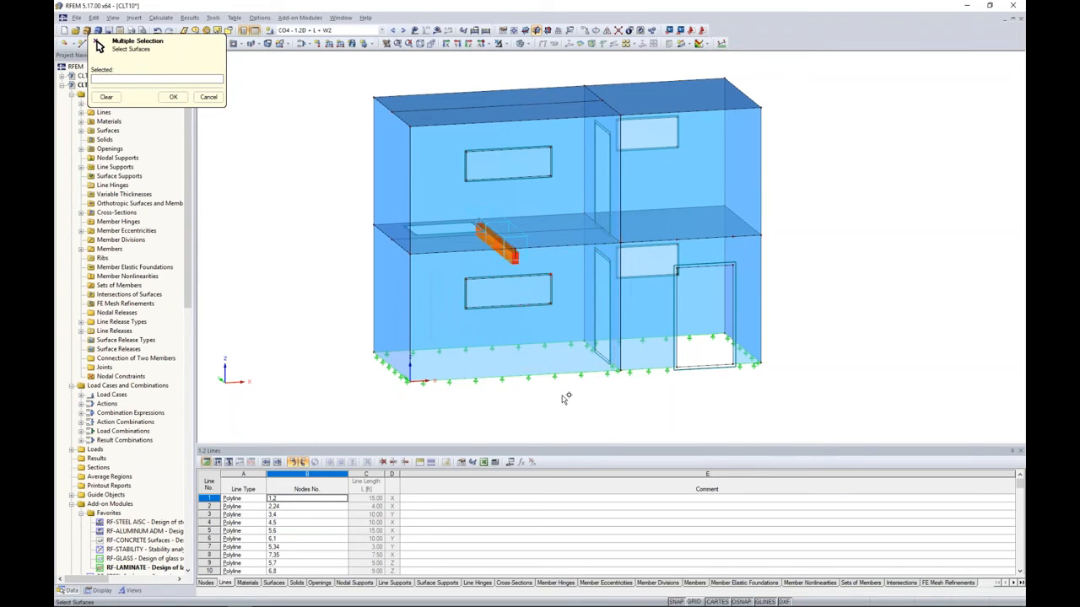
left_click_drag(542, 396, 487, 89)
left_click_drag(721, 404, 650, 89)
middle_click_drag(408, 232, 688, 372, "ctrl")
left_click(452, 346)
left_click(688, 373)
middle_click_drag(501, 333, 369, 355, "ctrl")
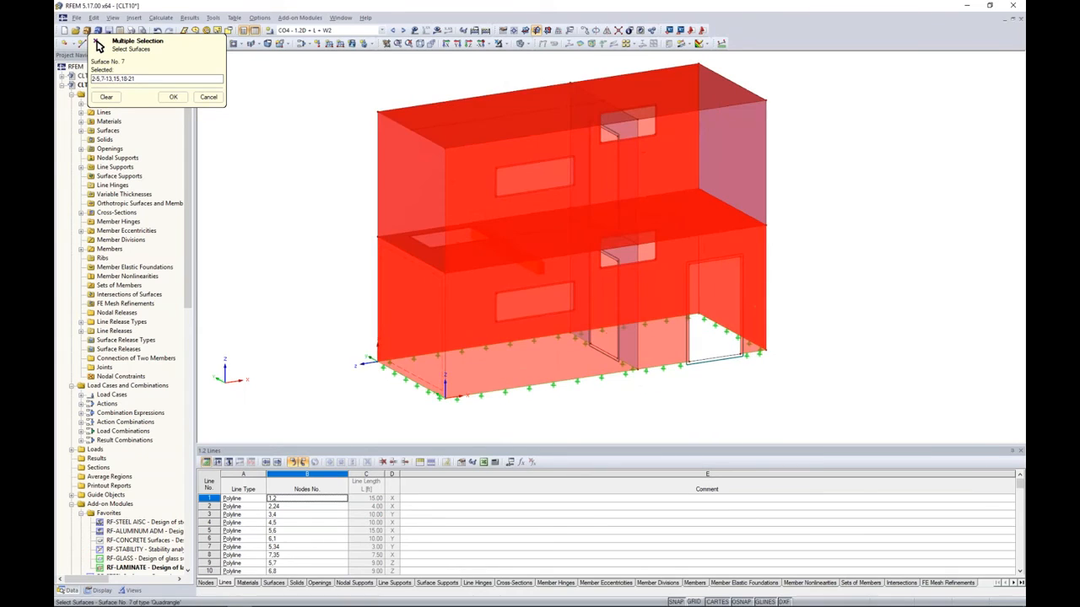
left_click(172, 97)
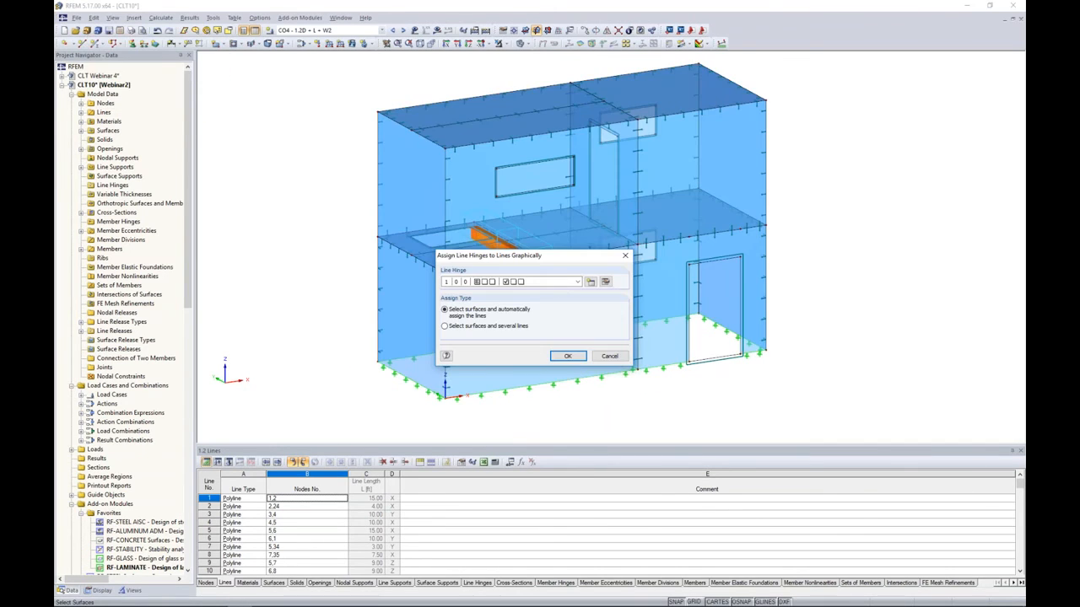
left_click(617, 359)
Step: Examine the line hinges along the vertical wall corners and the roof slab edges from several sides of the building
scroll(447, 392, "up", 3)
scroll(448, 393, "up", 2)
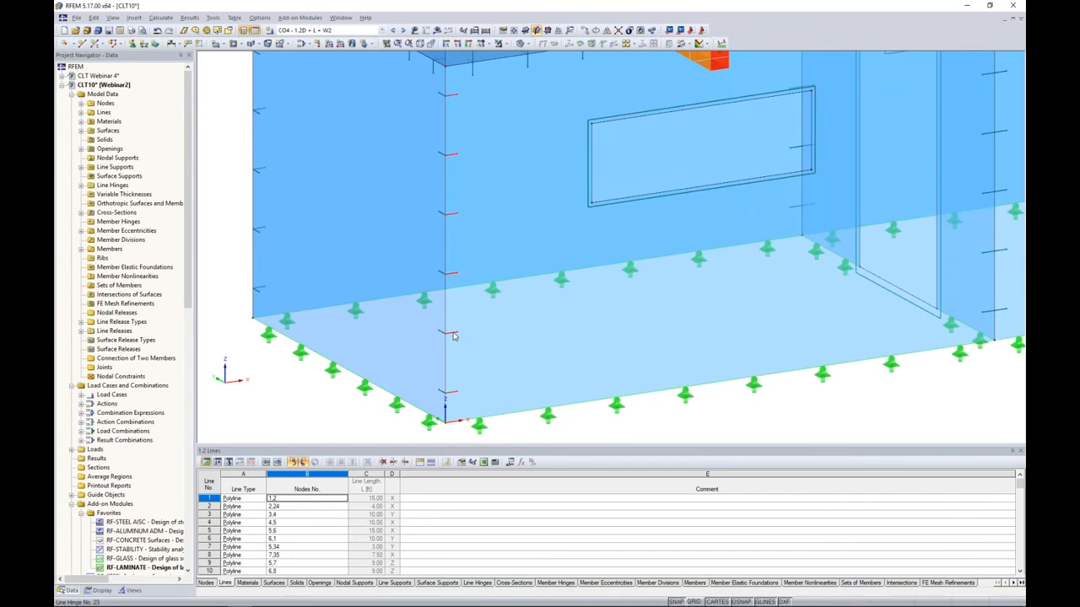
scroll(454, 336, "down", 4)
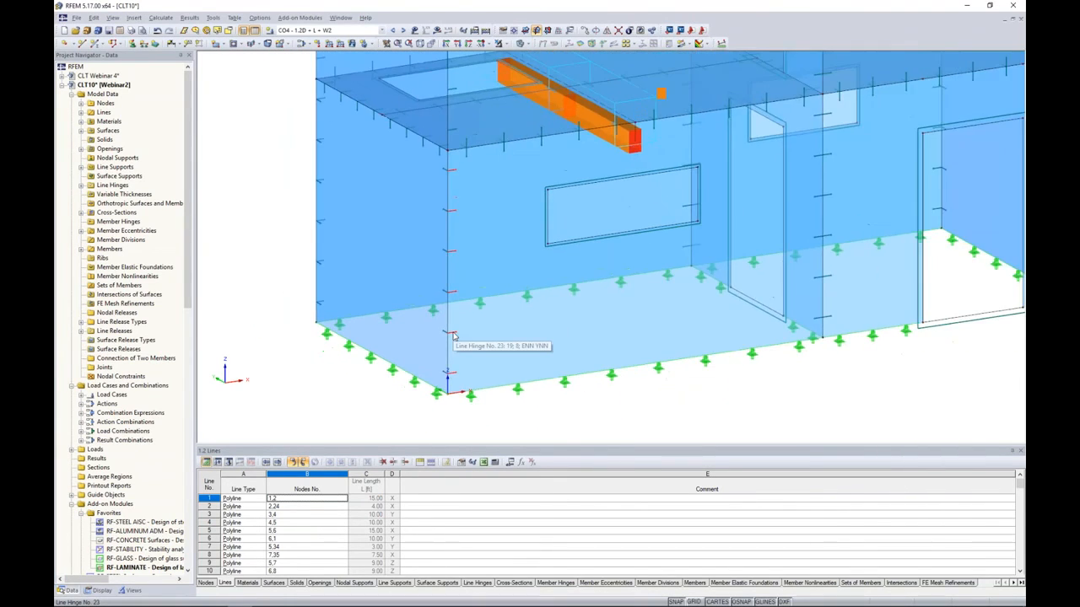
scroll(495, 325, "up", 3)
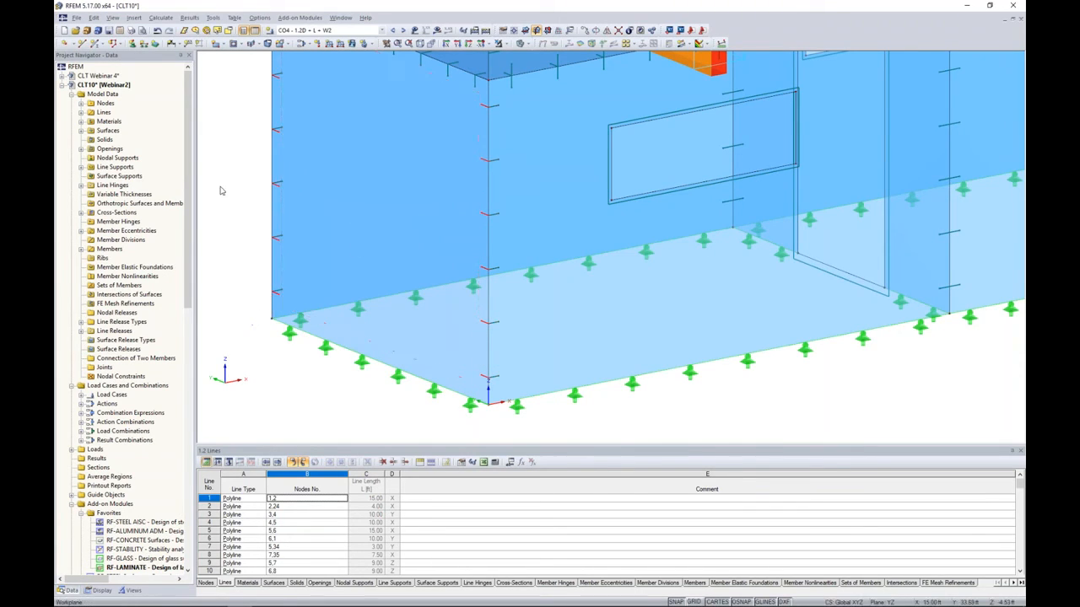
scroll(320, 215, "down", 2)
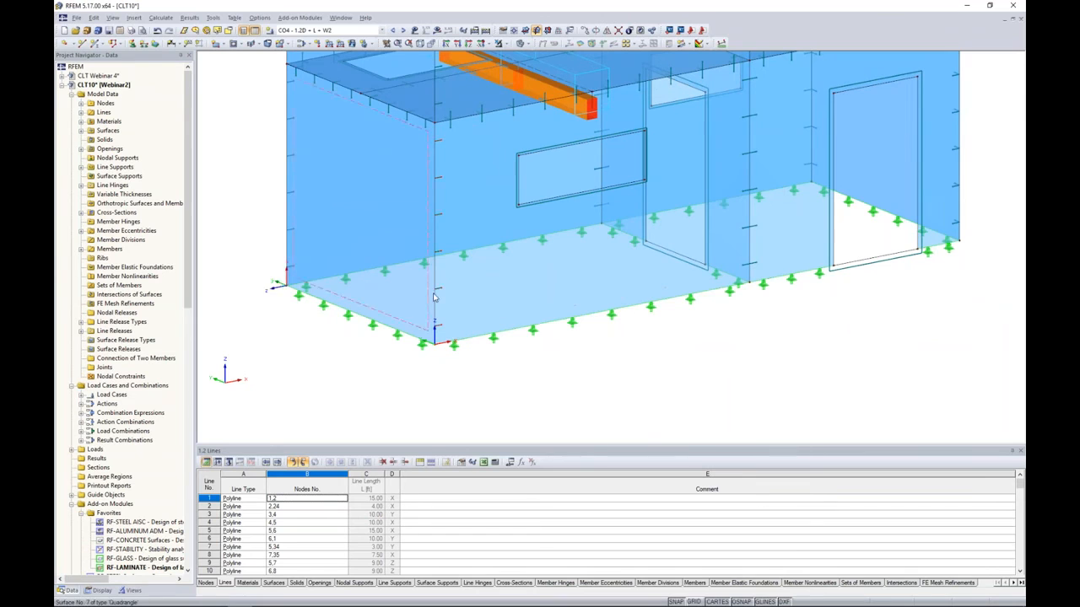
scroll(682, 338, "down", 1)
middle_click_drag(871, 316, 410, 297, "ctrl")
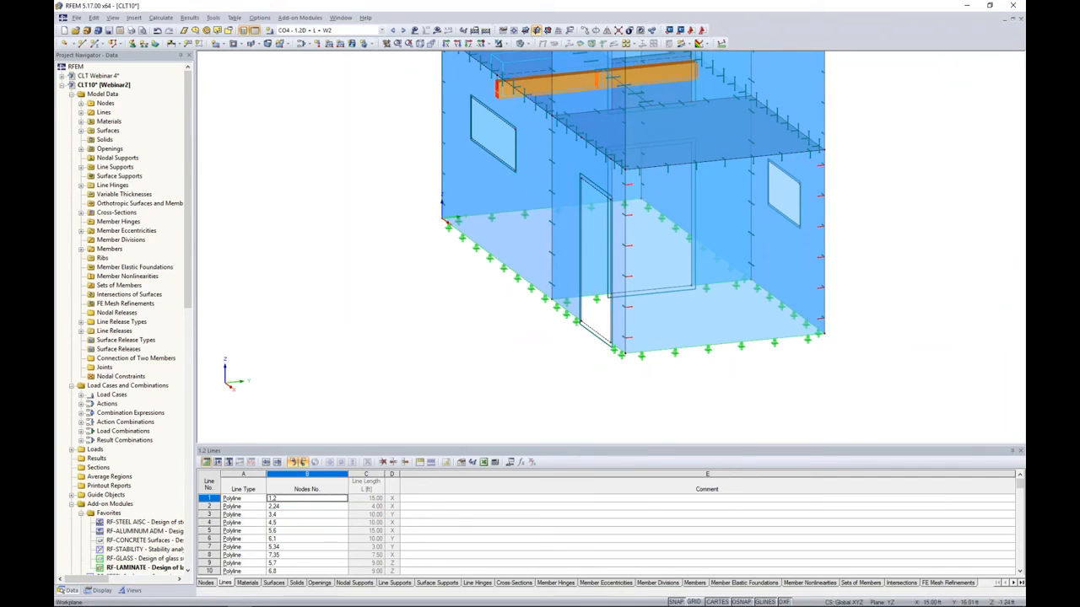
middle_click_drag(458, 237, 709, 173, "ctrl")
scroll(465, 164, "up", 3)
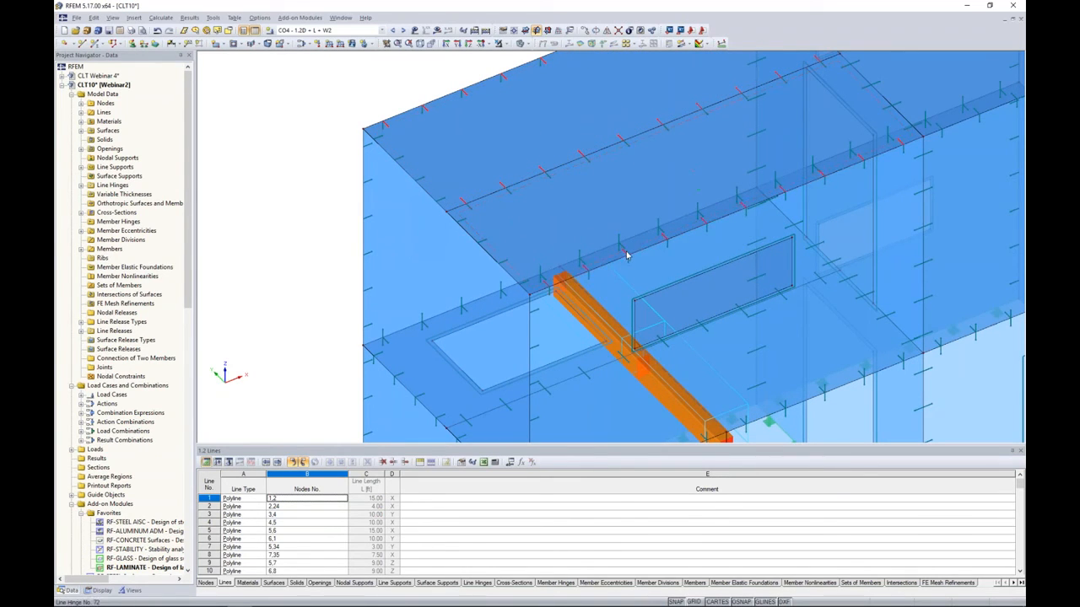
middle_click_drag(924, 137, 638, 310)
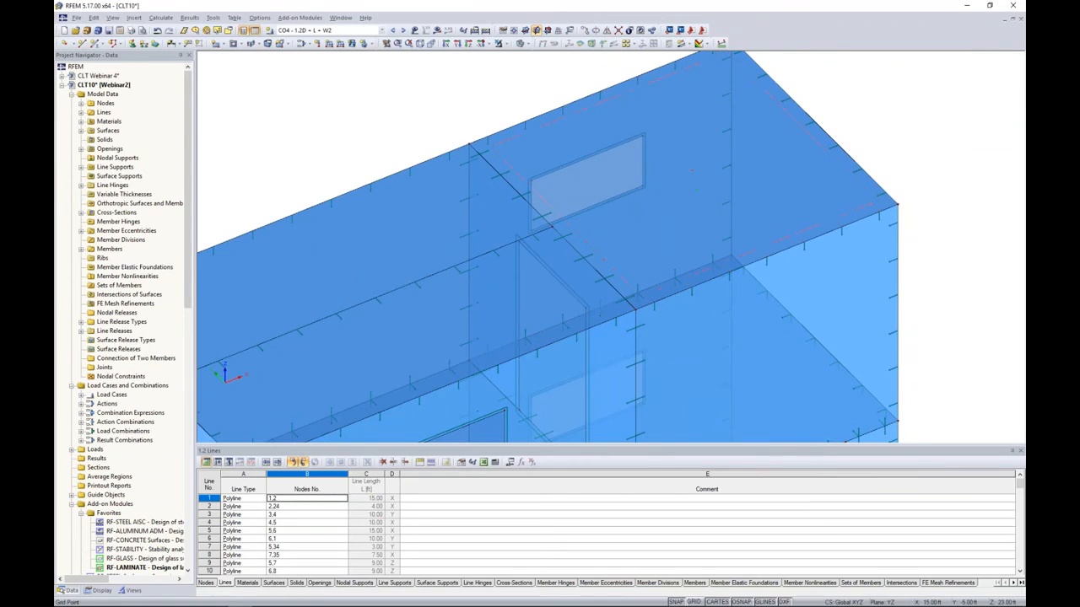
scroll(724, 271, "down", 3)
scroll(657, 247, "down", 1)
Step: Select the upper-storey walls and roof and hide them to expose the intermediate floor
middle_click_drag(677, 291, 636, 185, "ctrl")
mouse_move(794, 244)
left_mouse_down()
mouse_move(484, 145)
mouse_move(794, 236)
left_mouse_up()
middle_click_drag(809, 224, 740, 198, "ctrl")
scroll(740, 198, "down", 1)
left_click_drag(812, 257, 387, 124)
left_click(507, 45)
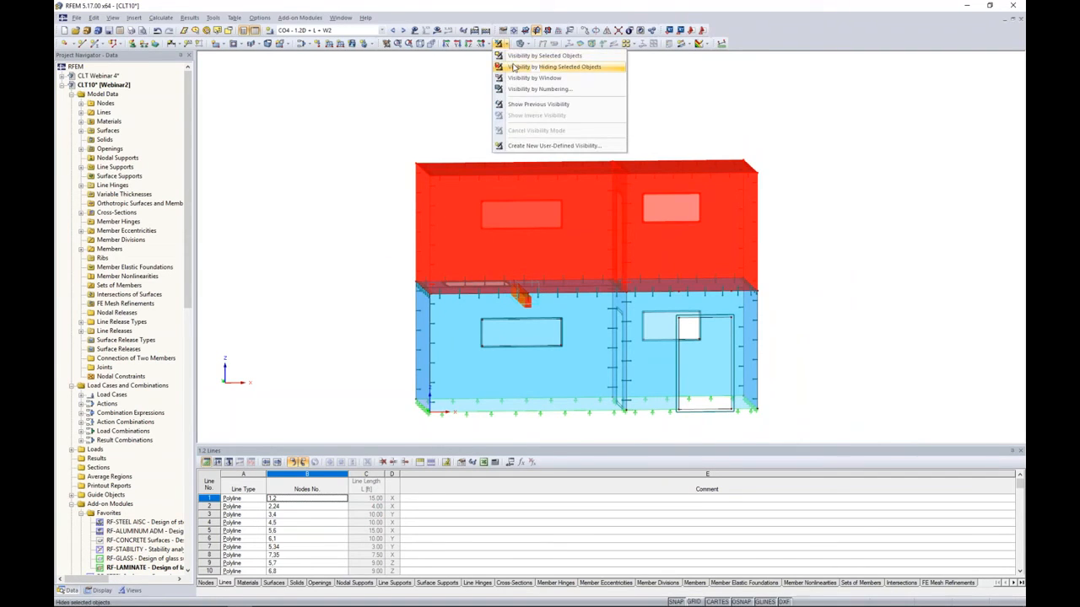
left_click(517, 68)
middle_click_drag(396, 141, 474, 206, "ctrl")
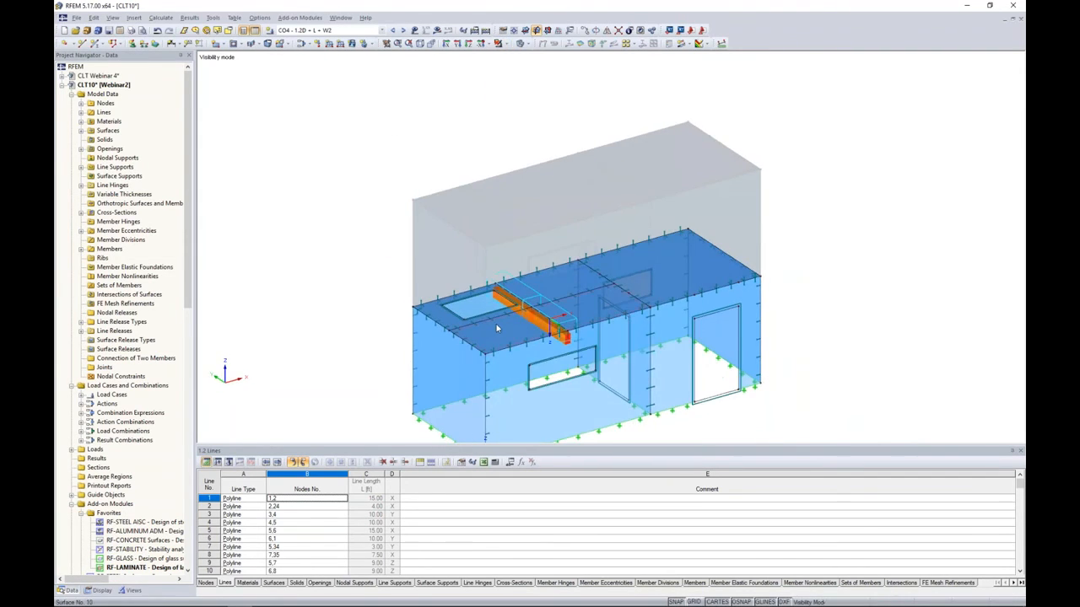
Step: Examine the line hinges along the intermediate floor's edges and panel joints and restore the full model's visibility
scroll(496, 324, "up", 4)
middle_click_drag(496, 324, 480, 268)
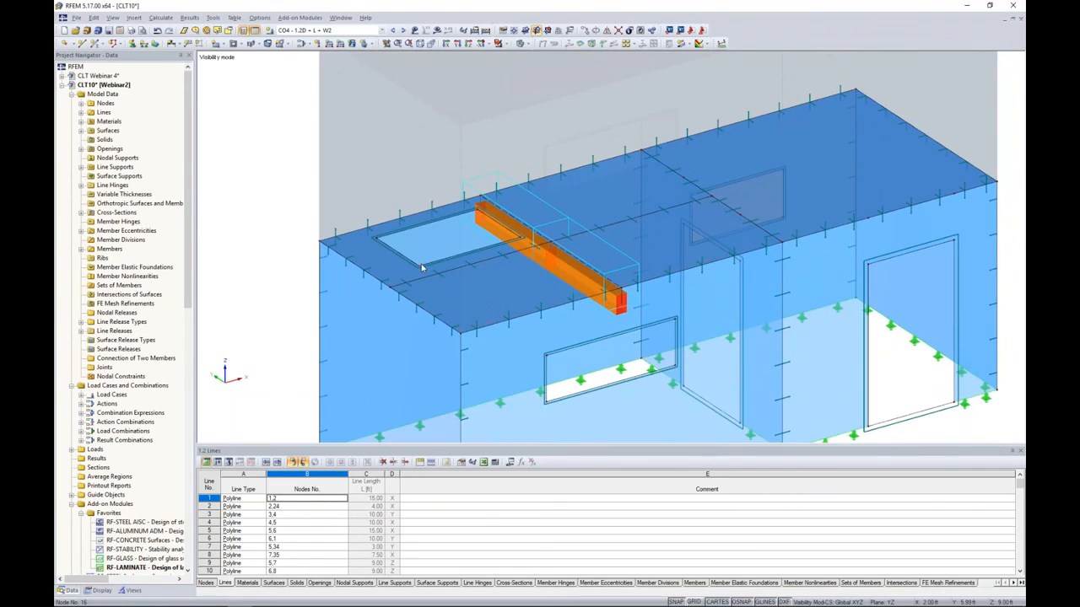
scroll(431, 233, "up", 2)
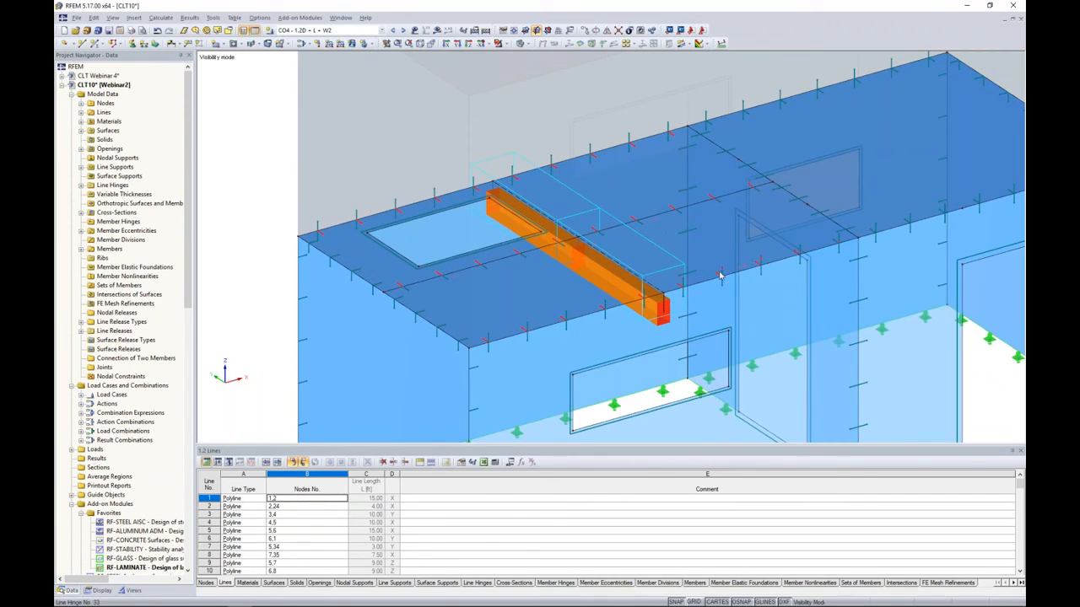
middle_click_drag(864, 253, 674, 285)
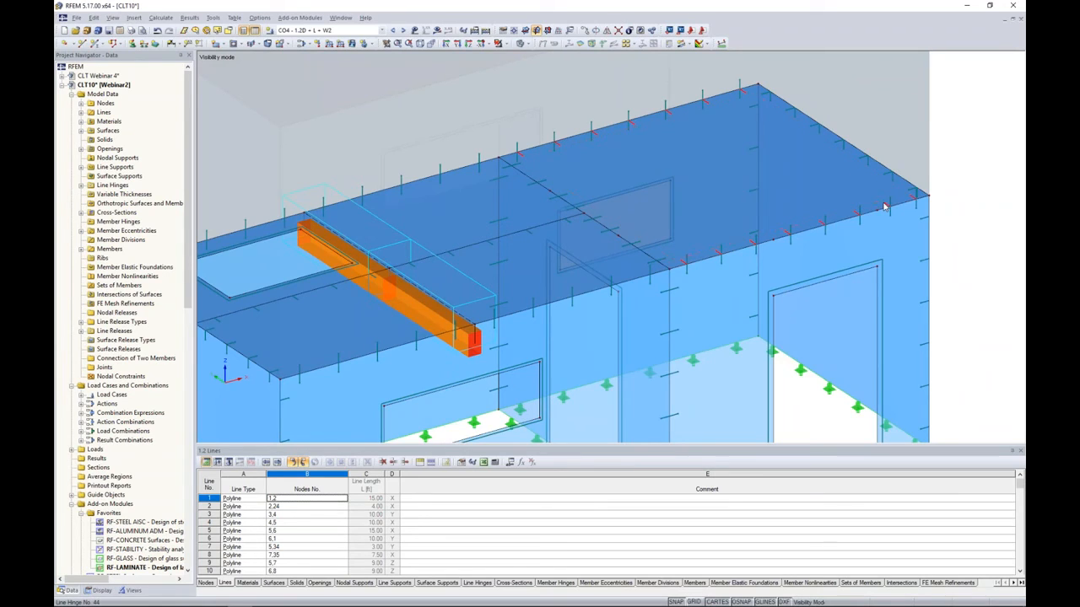
scroll(490, 250, "down", 4)
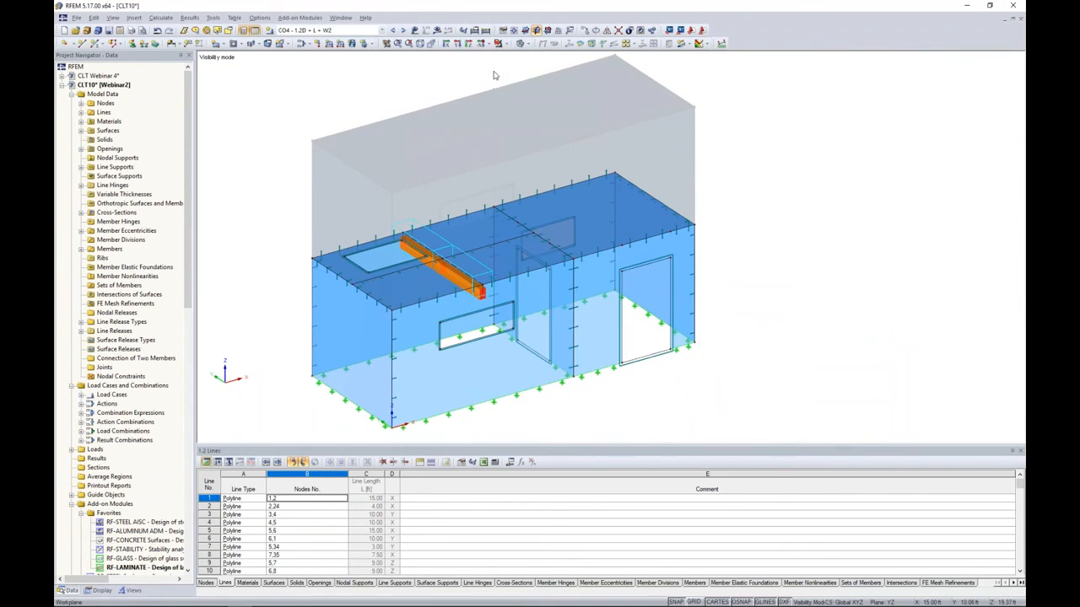
left_click(530, 48)
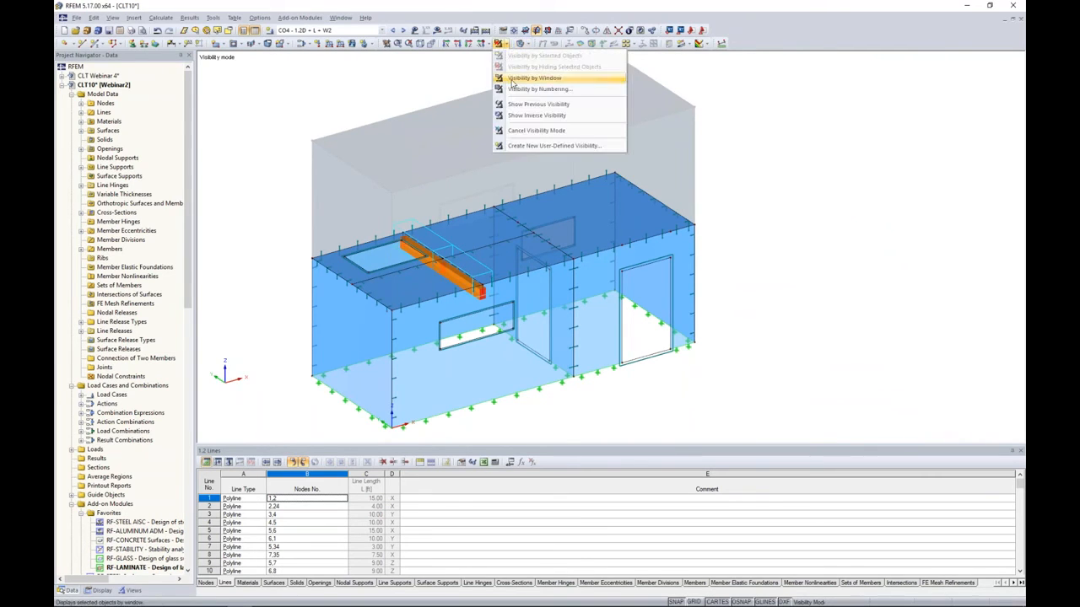
left_click(523, 133)
middle_click_drag(726, 237, 820, 254, "ctrl")
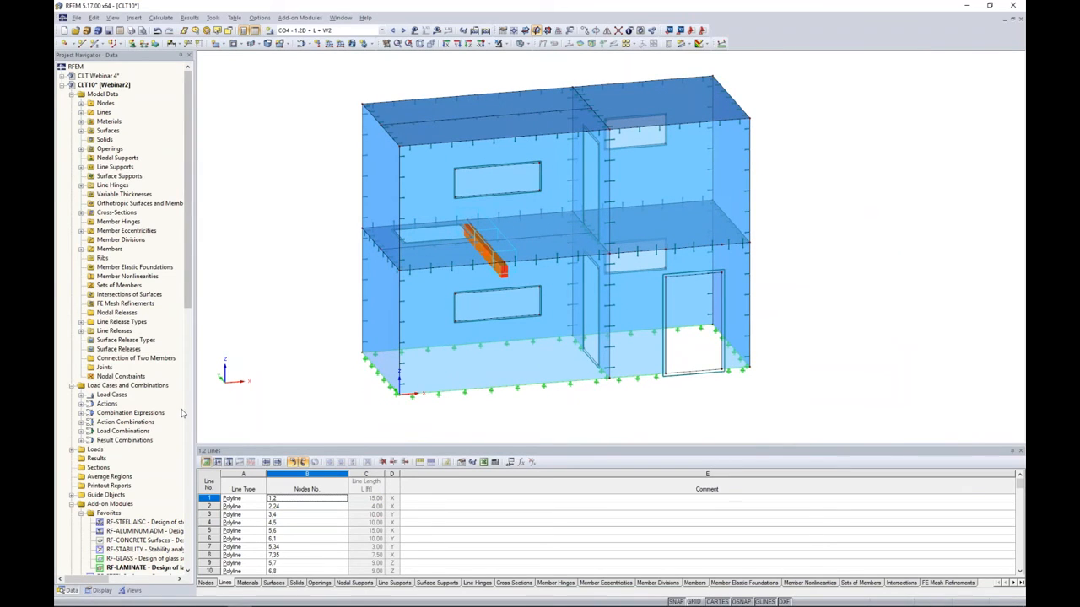
Step: Set a finer target length of finite elements, below 1 ft, in the FE mesh settings and regenerate the mesh
scroll(156, 433, "down", 2)
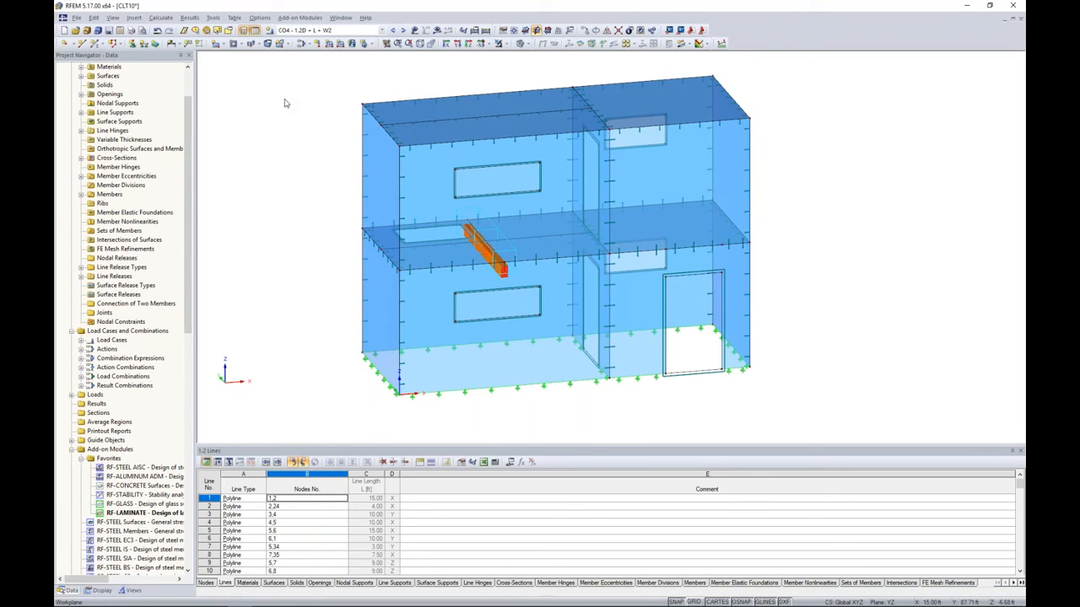
left_click(162, 19)
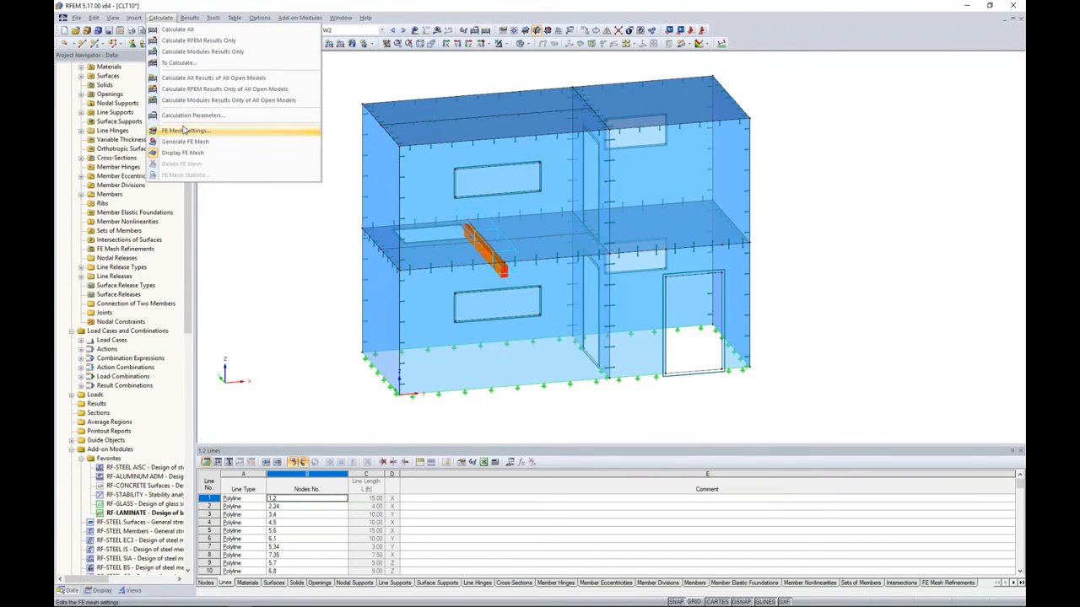
left_click(184, 130)
double_click(437, 189)
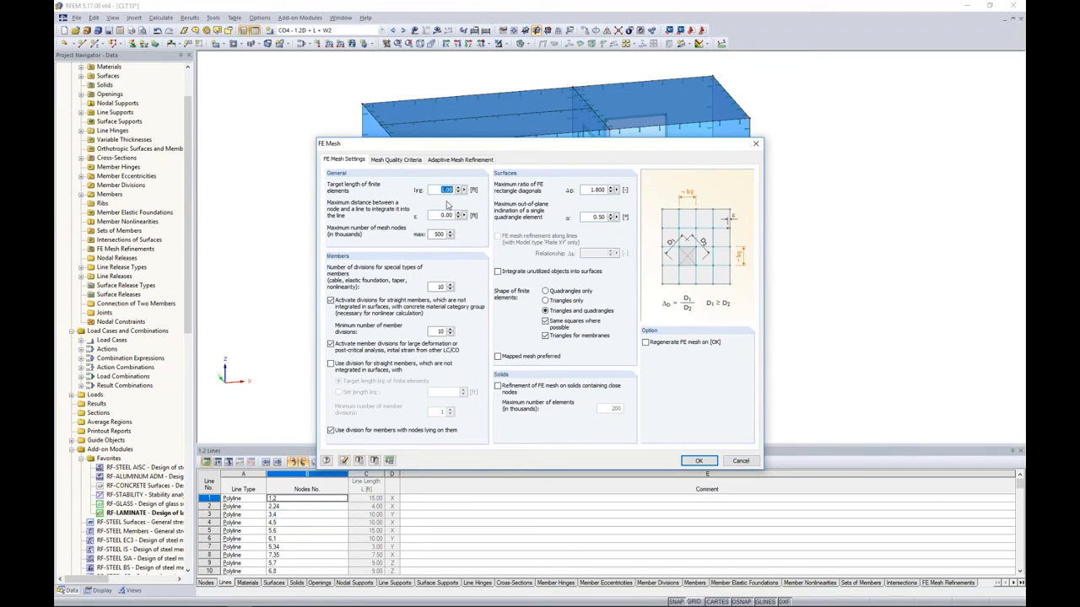
type("0.")
left_click(647, 343)
left_click(698, 460)
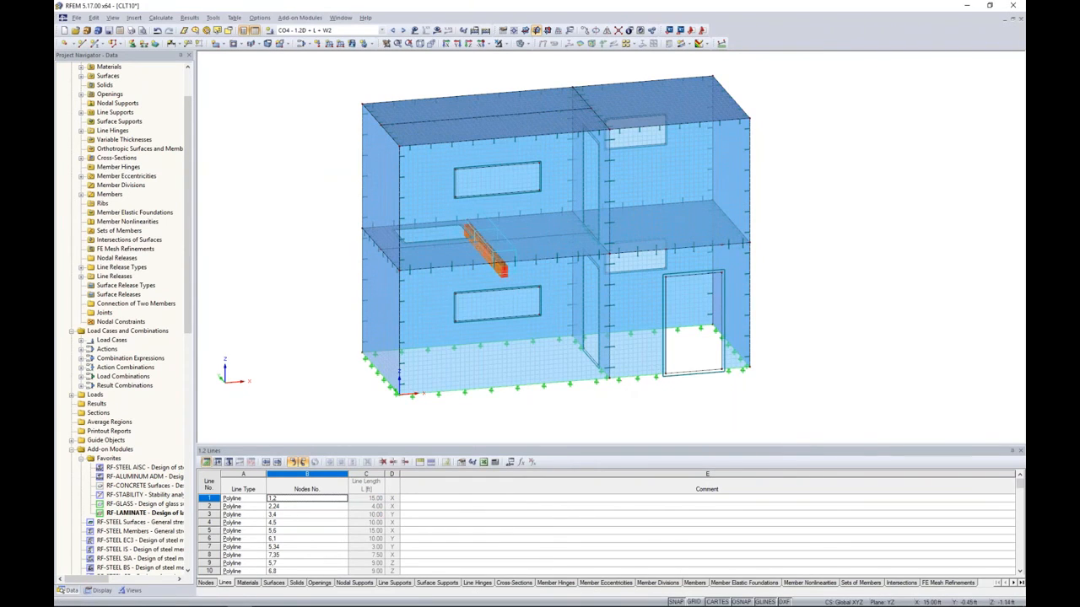
Step: Check the CLT10 building and its RF-LAMINATE module, and switch to the open CLT Webinar 4 model
middle_click_drag(613, 396, 686, 400, "ctrl")
scroll(571, 362, "up", 1)
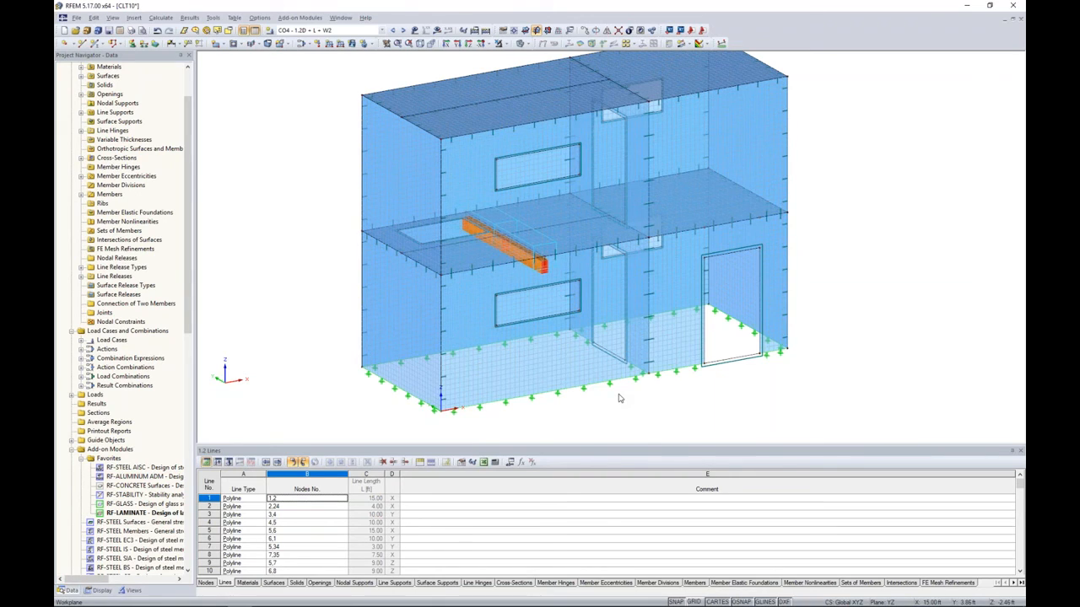
scroll(637, 397, "down", 1)
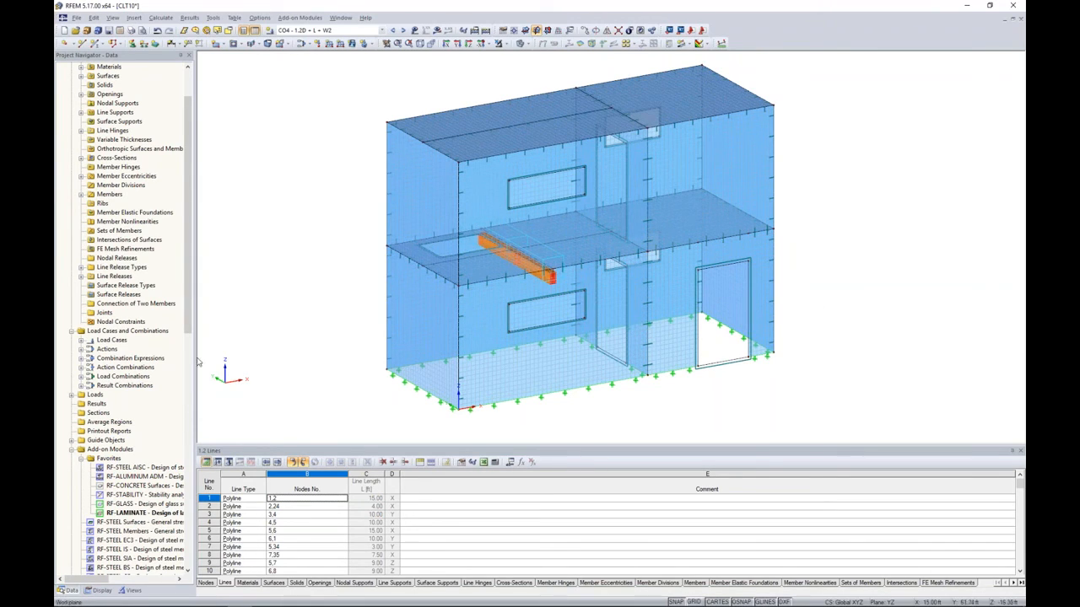
double_click(132, 515)
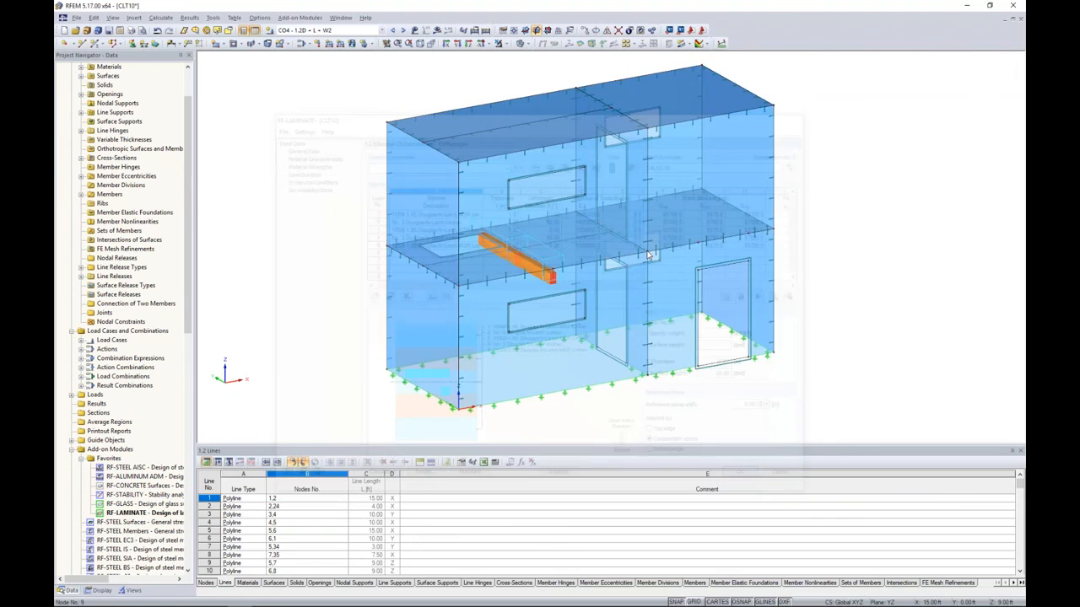
left_click(341, 17)
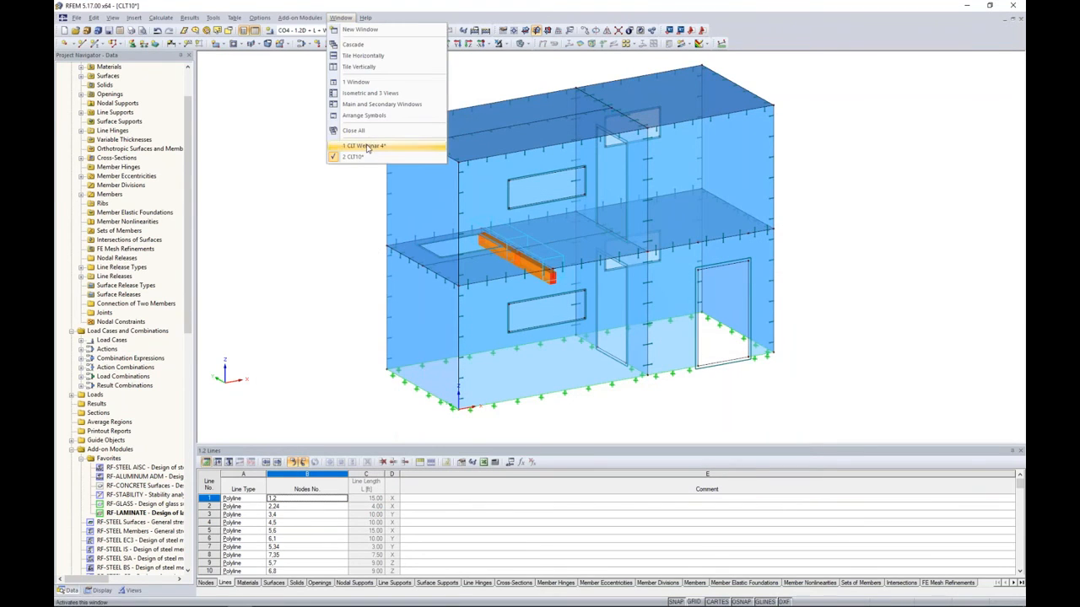
left_click(367, 147)
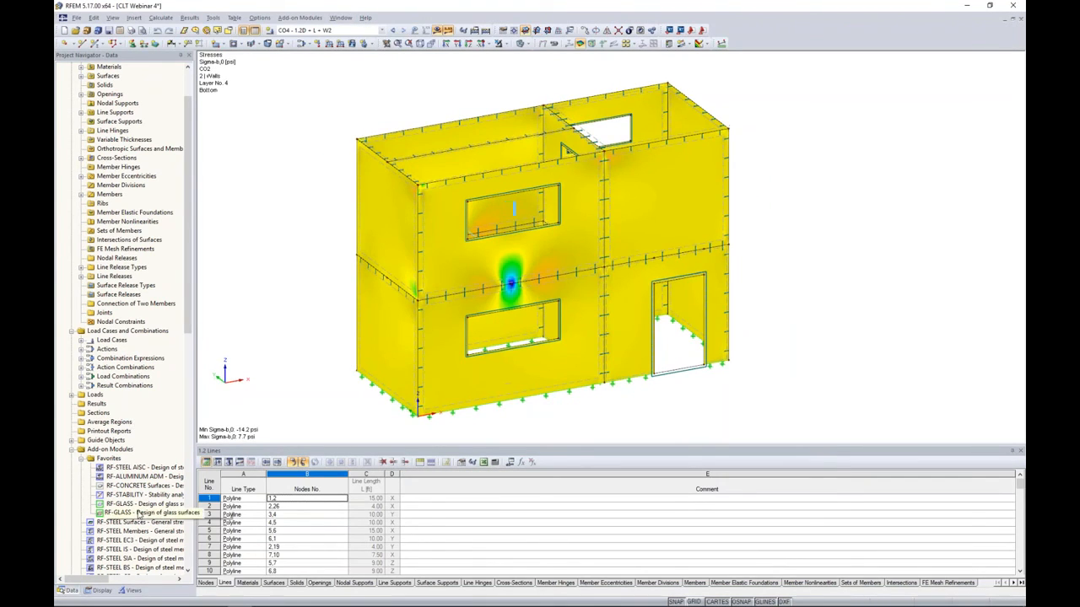
double_click(139, 512)
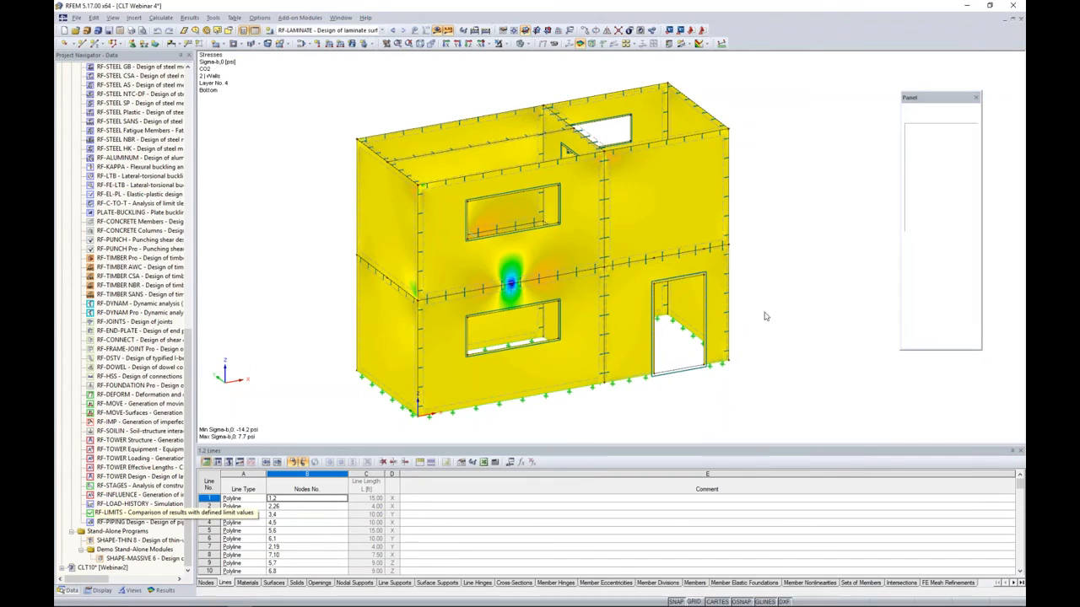
left_click(806, 114)
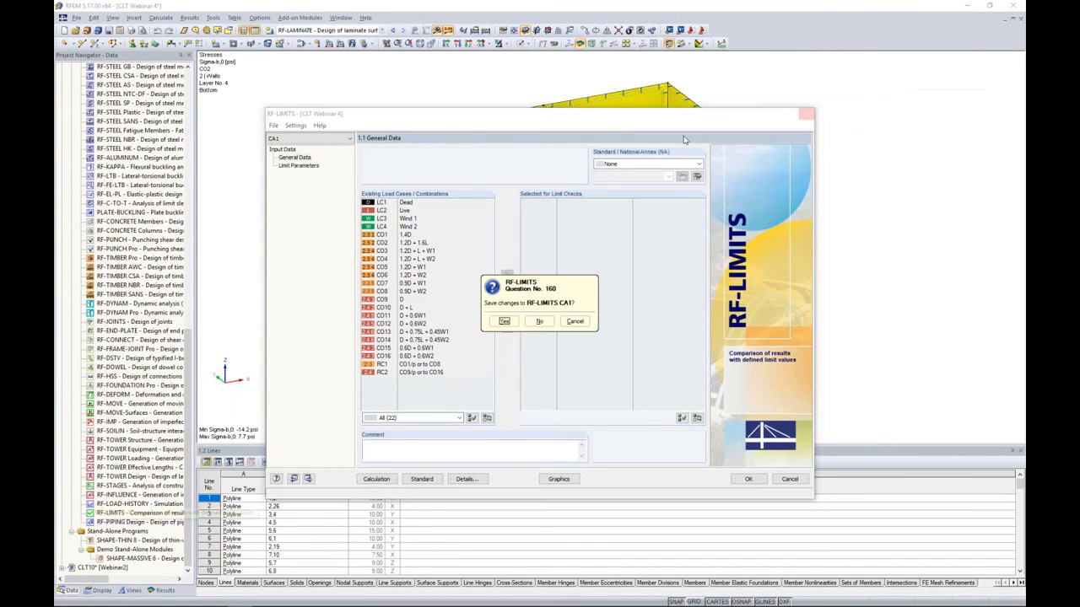
left_click(542, 323)
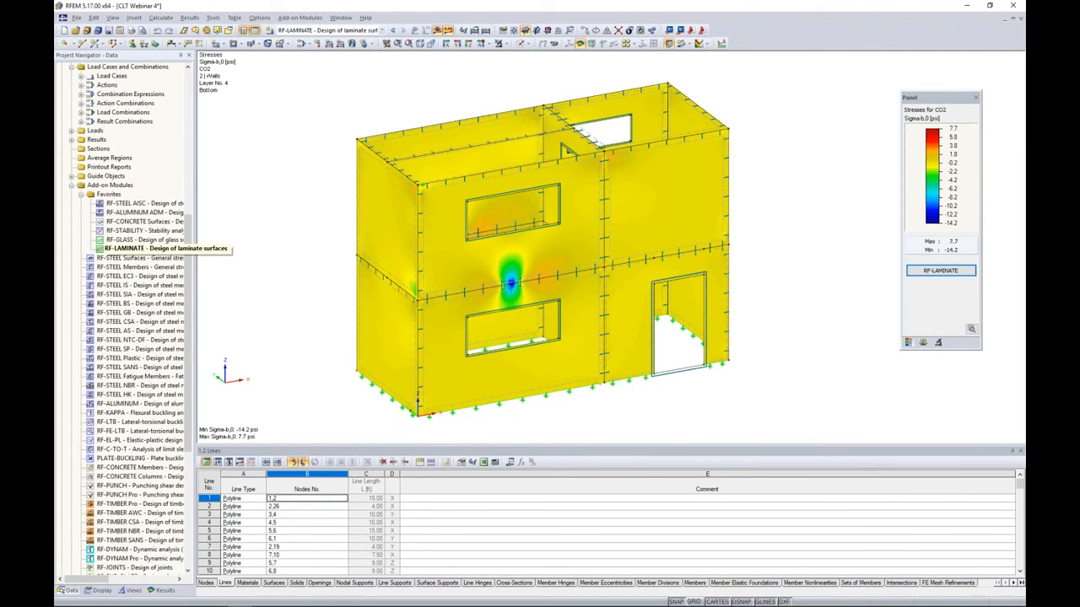
Step: Open the RF-LAMINATE results of the CLT Webinar 4 model and review the maximum stress ratios by loading and by surface
double_click(135, 248)
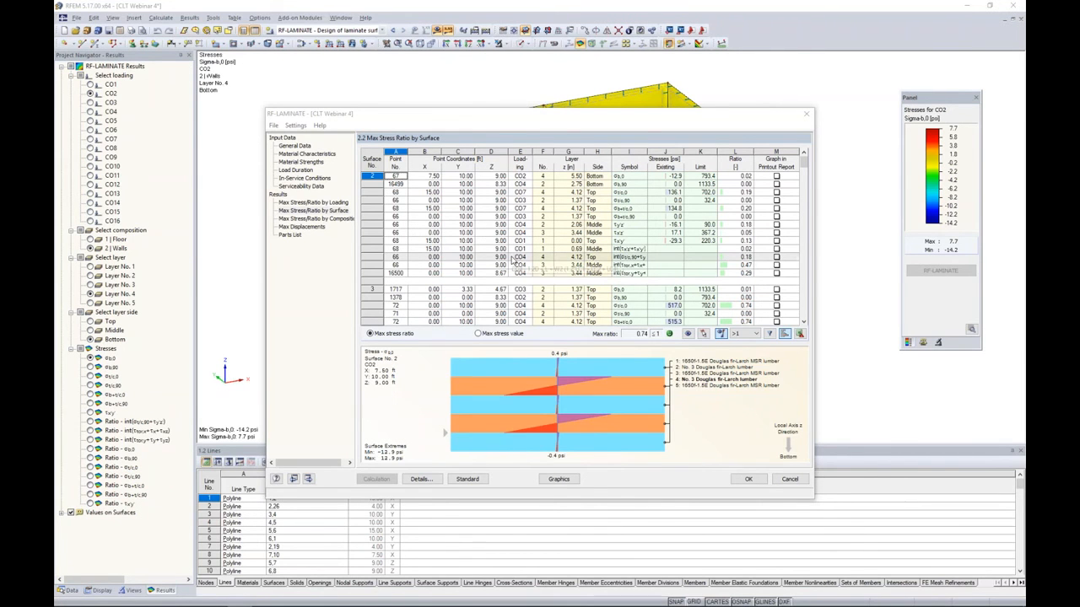
left_click_drag(499, 121, 501, 104)
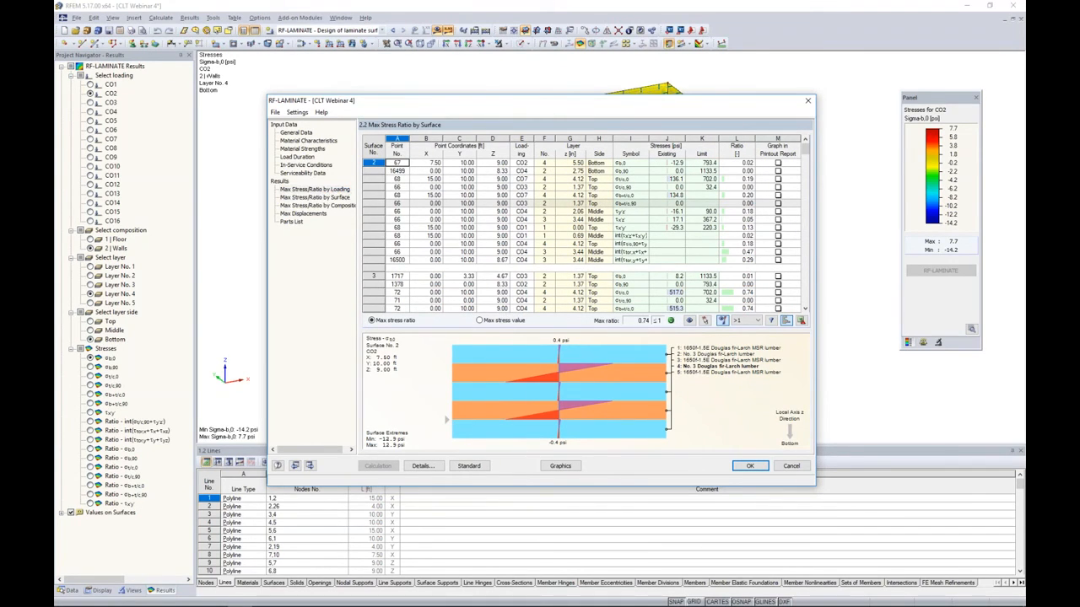
left_click(324, 189)
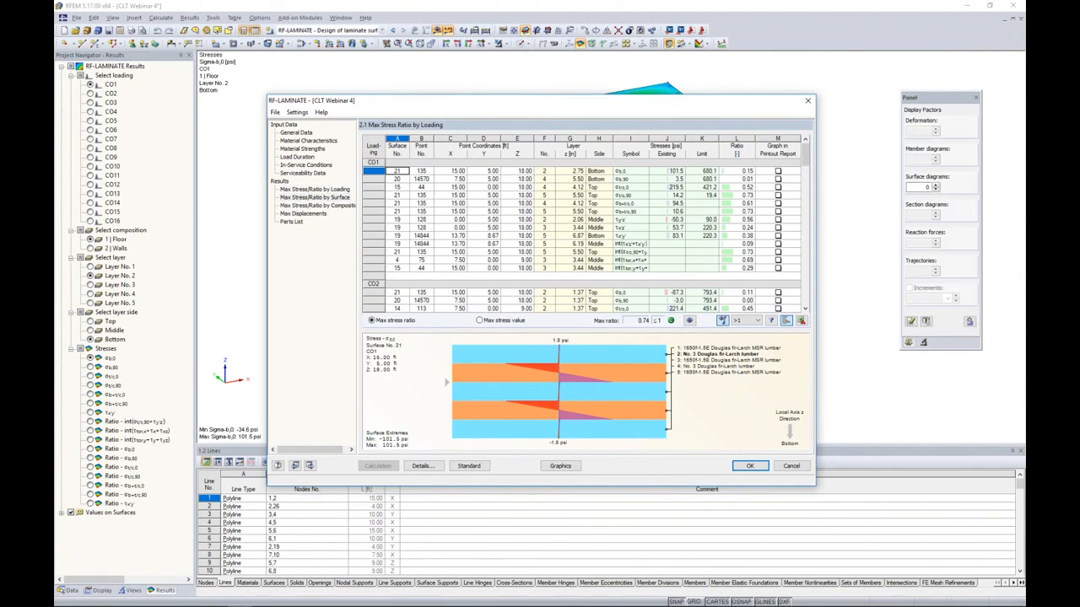
left_click(315, 196)
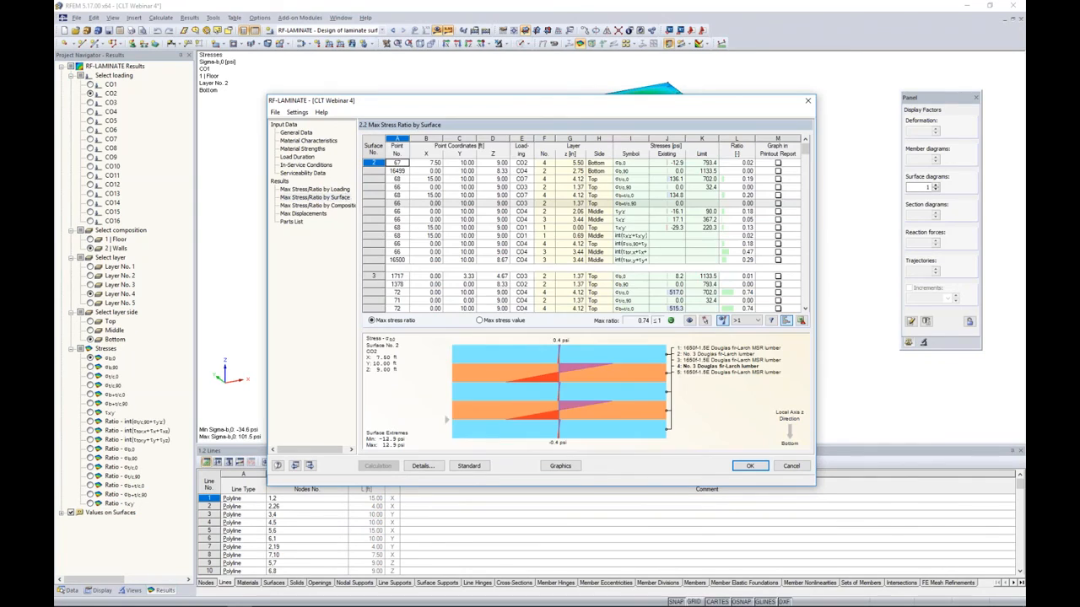
left_click(341, 207)
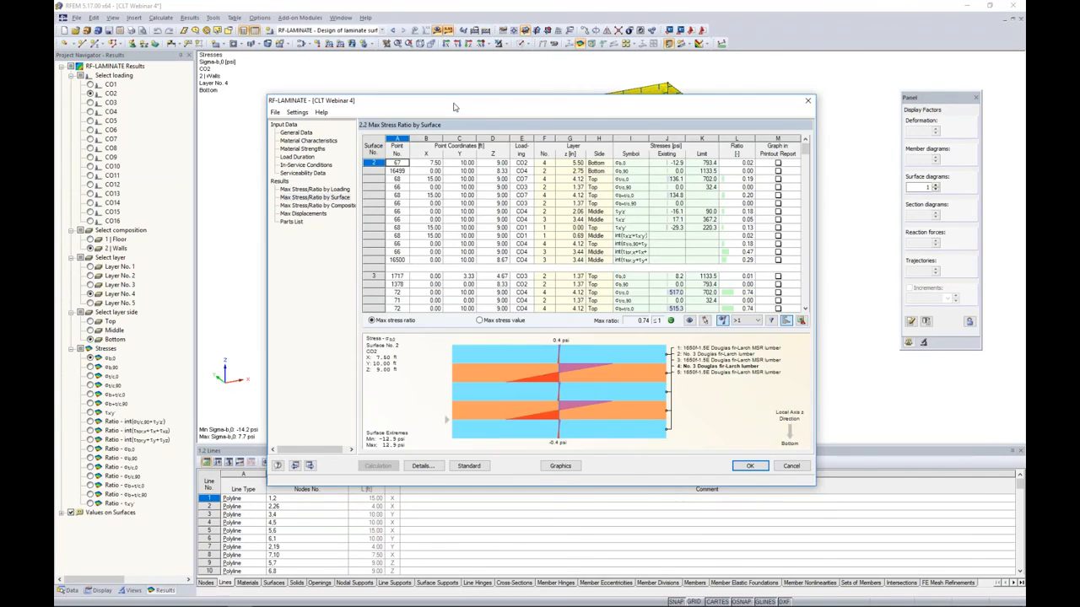
Step: Inspect the governing stress rows of surfaces 3 and 4 and locate their points on the model
left_click_drag(452, 101, 437, 341)
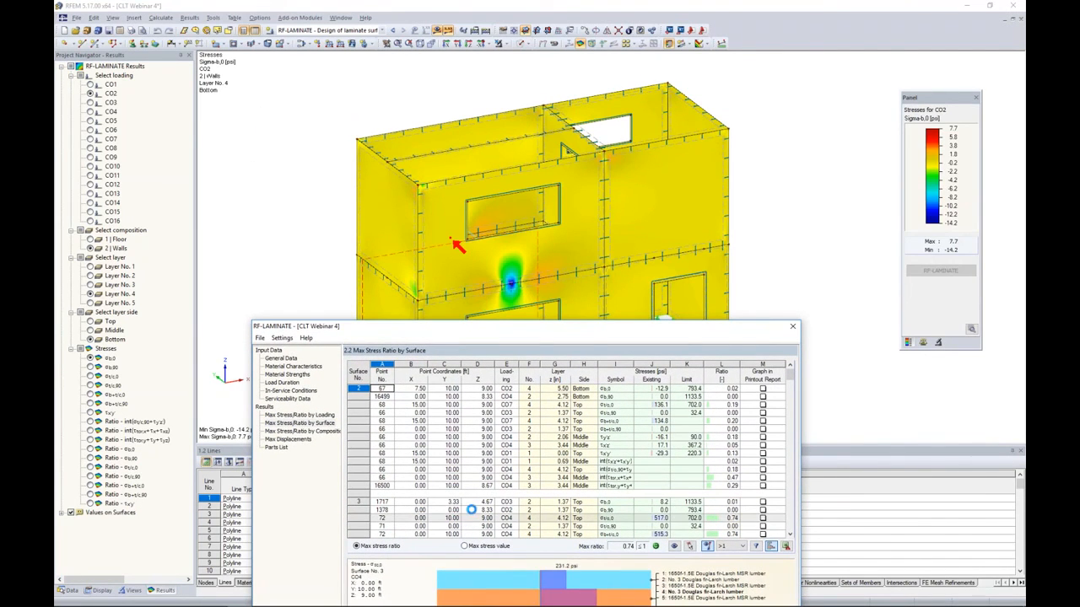
left_click(478, 518)
scroll(557, 462, "down", 5)
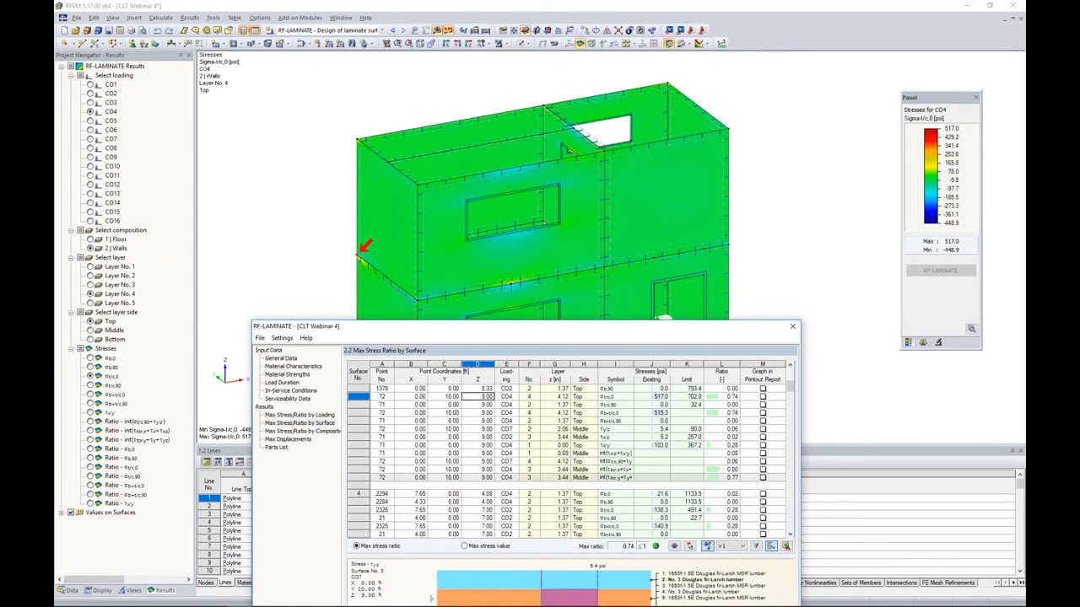
left_click(480, 511)
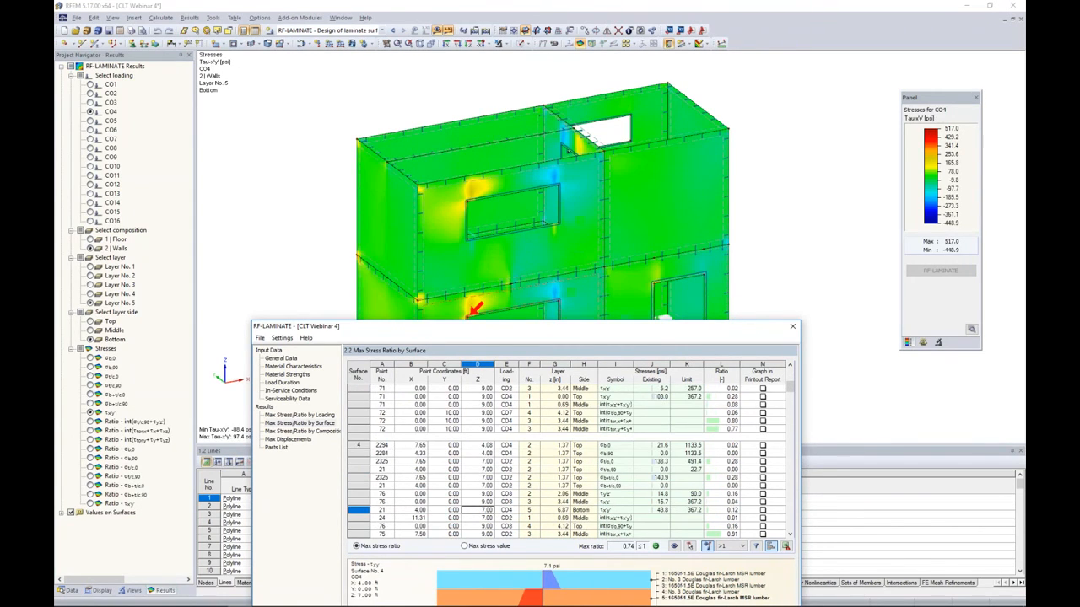
left_click_drag(469, 326, 452, 432)
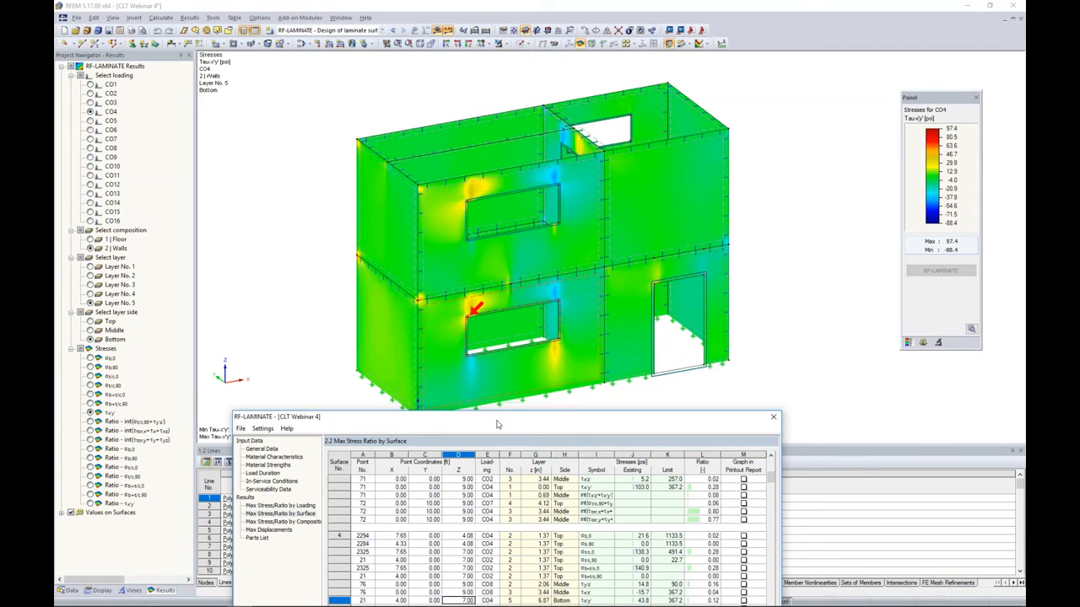
left_click_drag(497, 424, 517, 178)
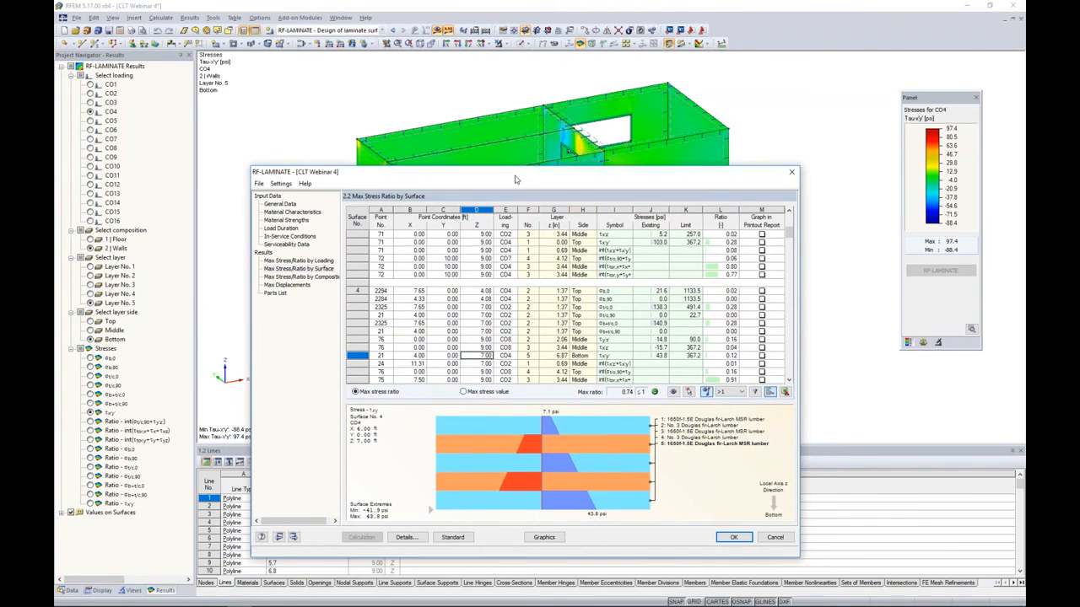
Step: Examine the through-thickness layer diagrams of surface 4 for bending, axial and shear stresses under CO4, CO2 and CO8
left_click(510, 292)
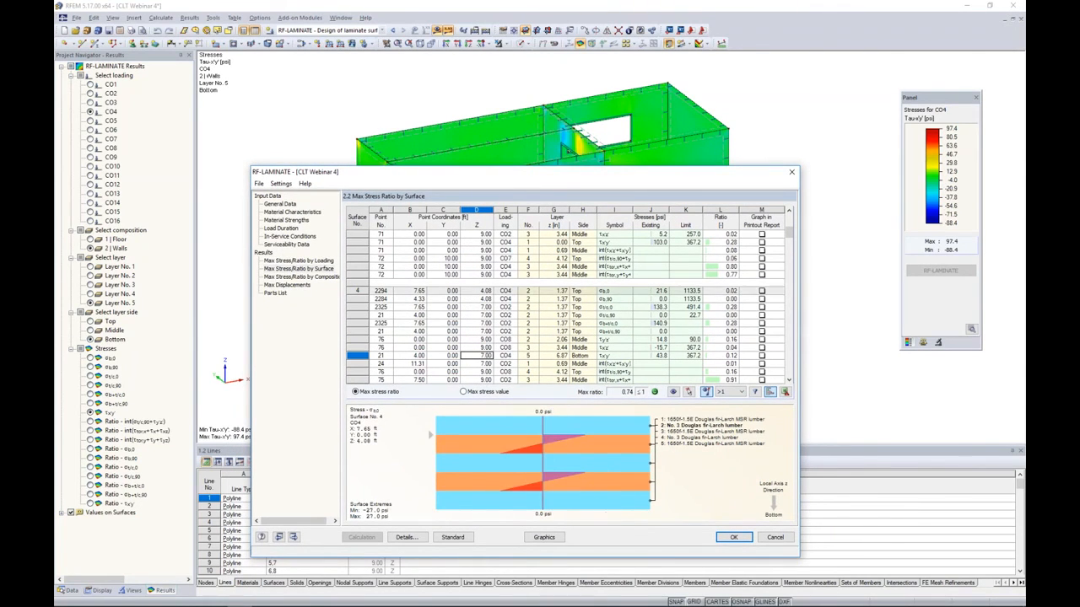
left_click_drag(555, 179, 556, 151)
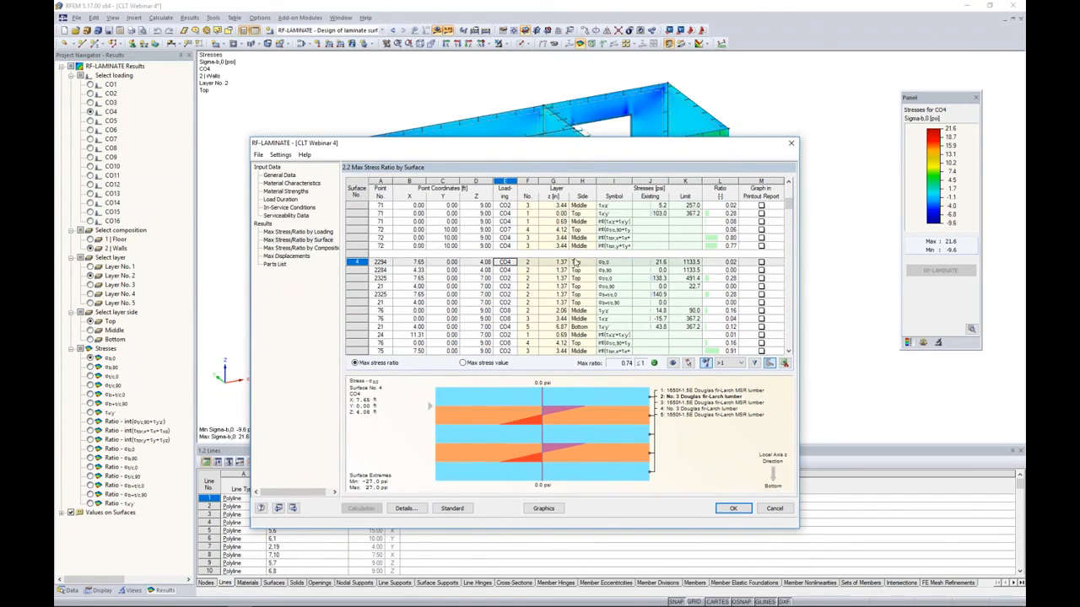
left_click(526, 270)
left_click(512, 278)
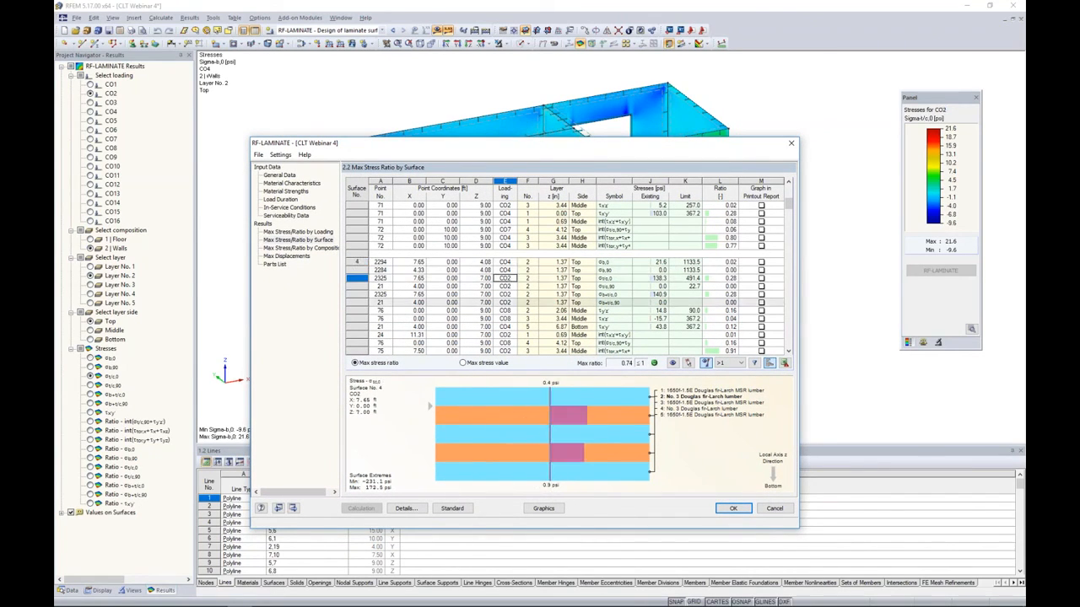
left_click(508, 311)
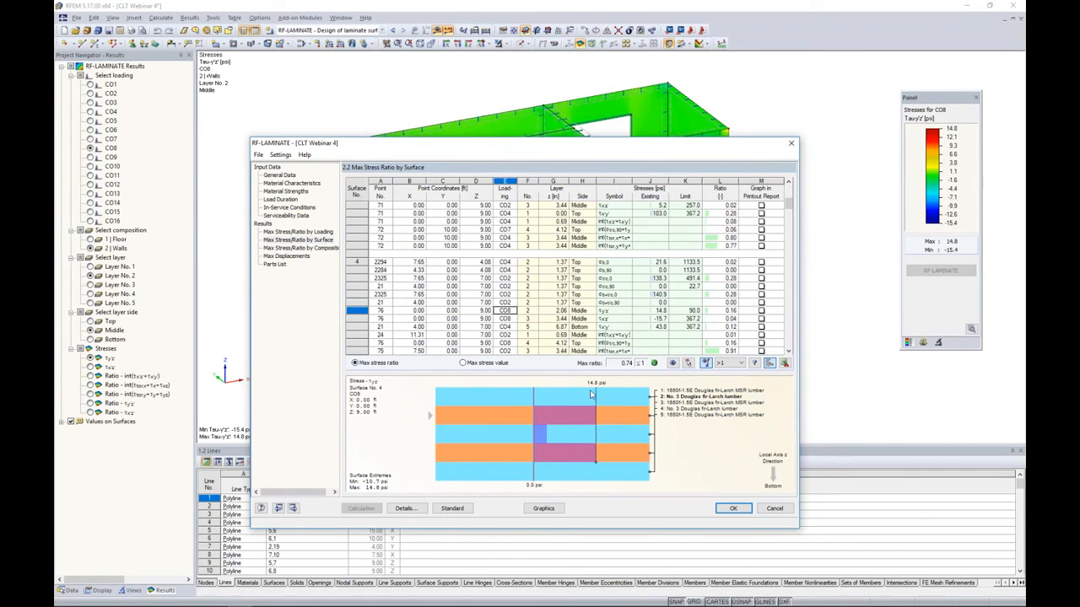
Step: Review the remaining stress ratios of surfaces 4 and 5 and examine surface 5's torsional shear interaction ratio in layer 3
scroll(639, 309, "down", 1)
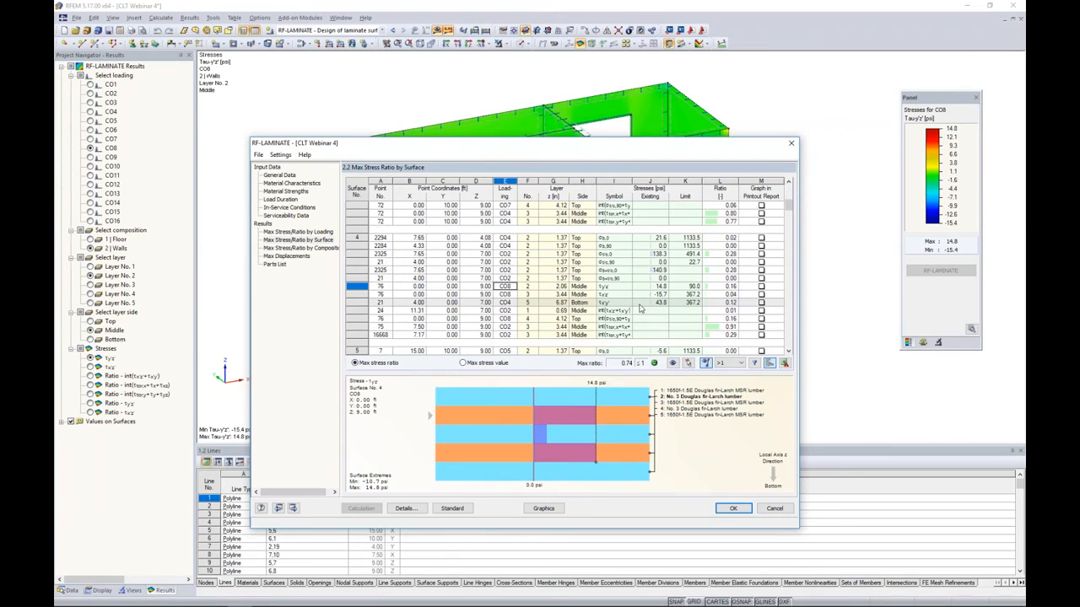
scroll(598, 309, "down", 2)
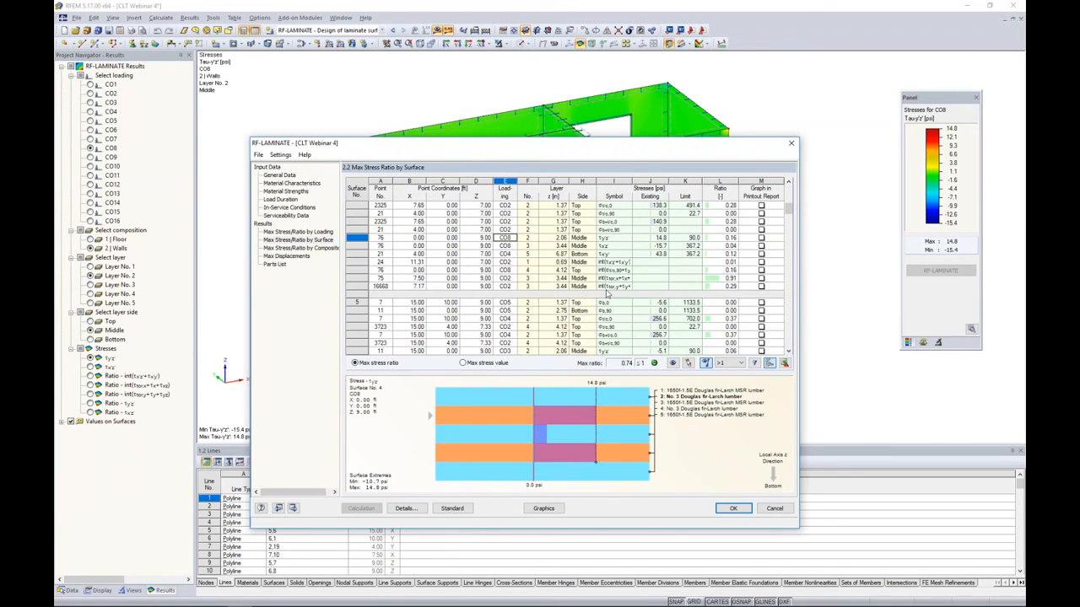
scroll(618, 285, "down", 1)
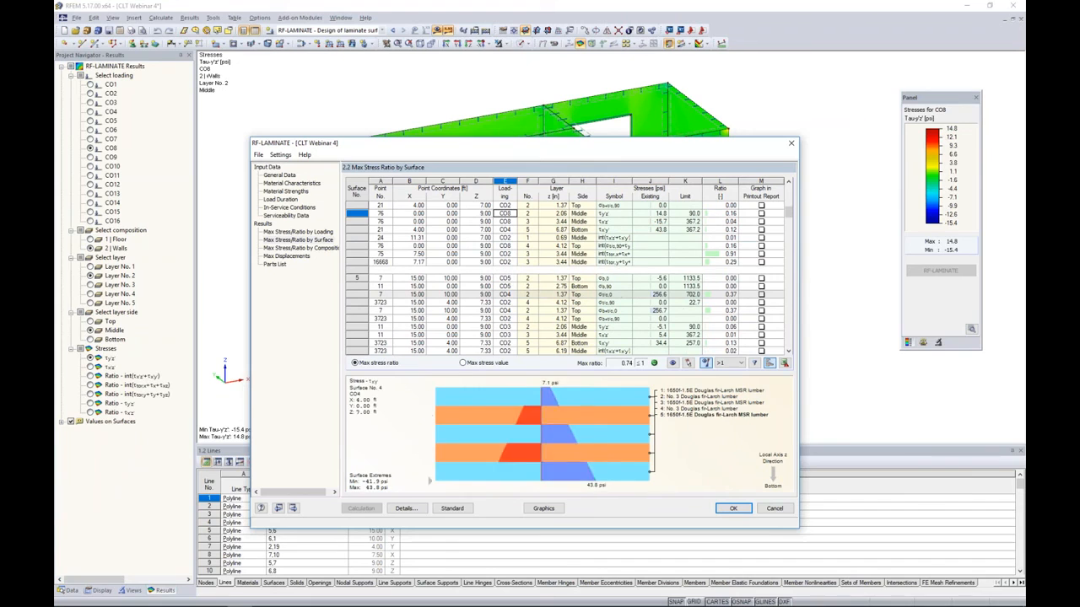
scroll(622, 295, "down", 3)
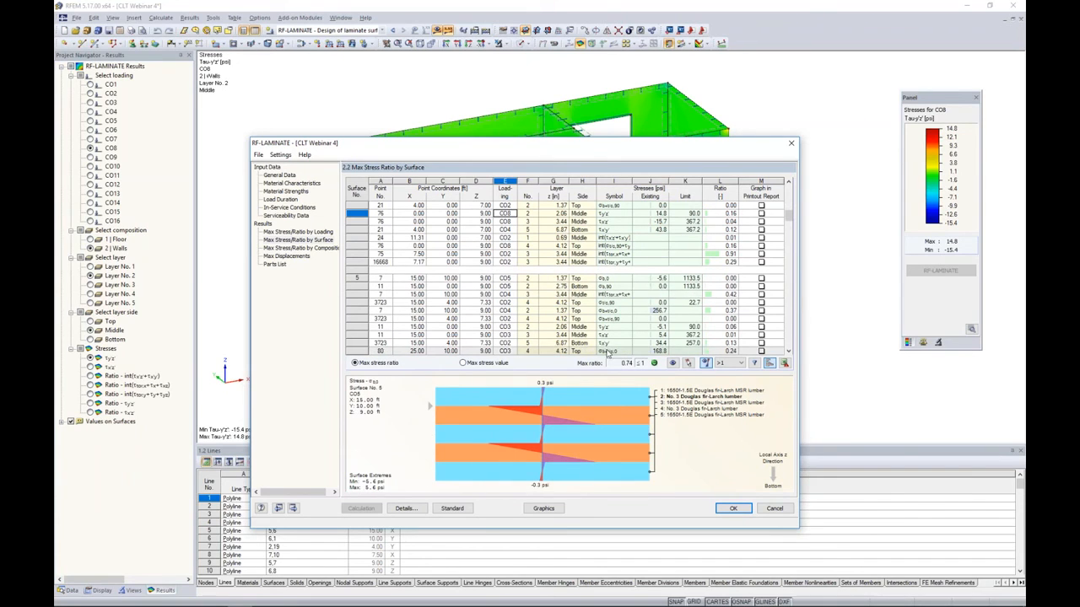
left_click(615, 295)
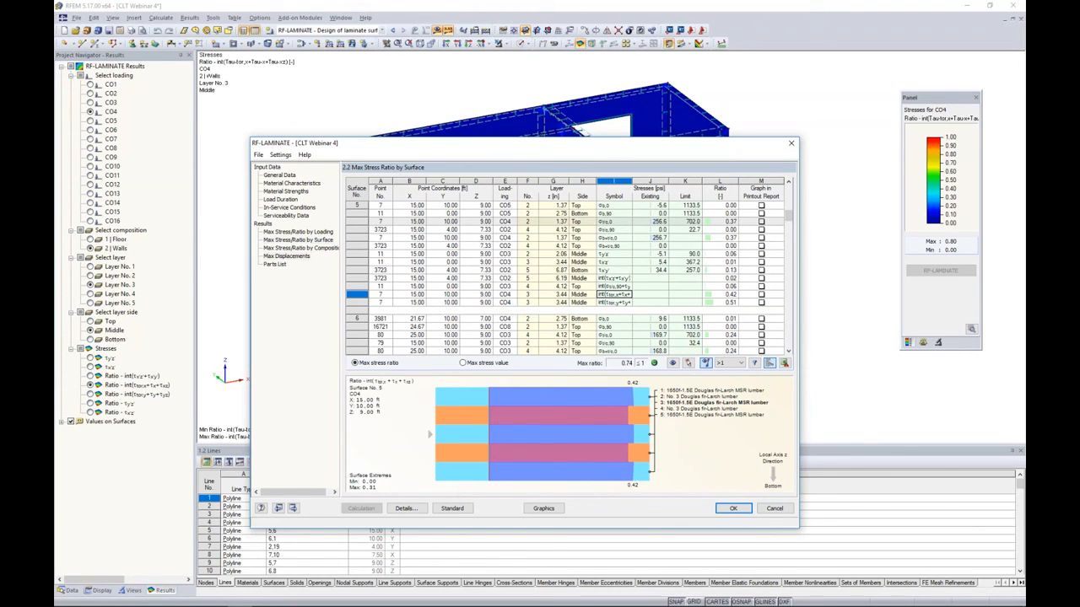
Step: Review the maximum displacements of the floor and roof surfaces against their limits, and examine the parts list
left_click(287, 257)
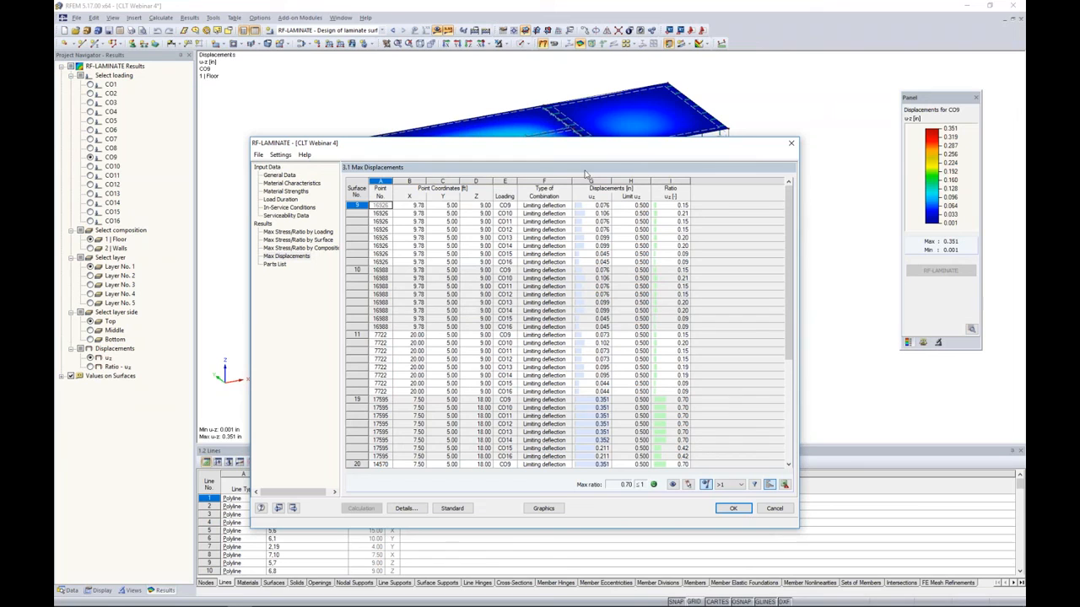
left_click_drag(585, 146, 566, 275)
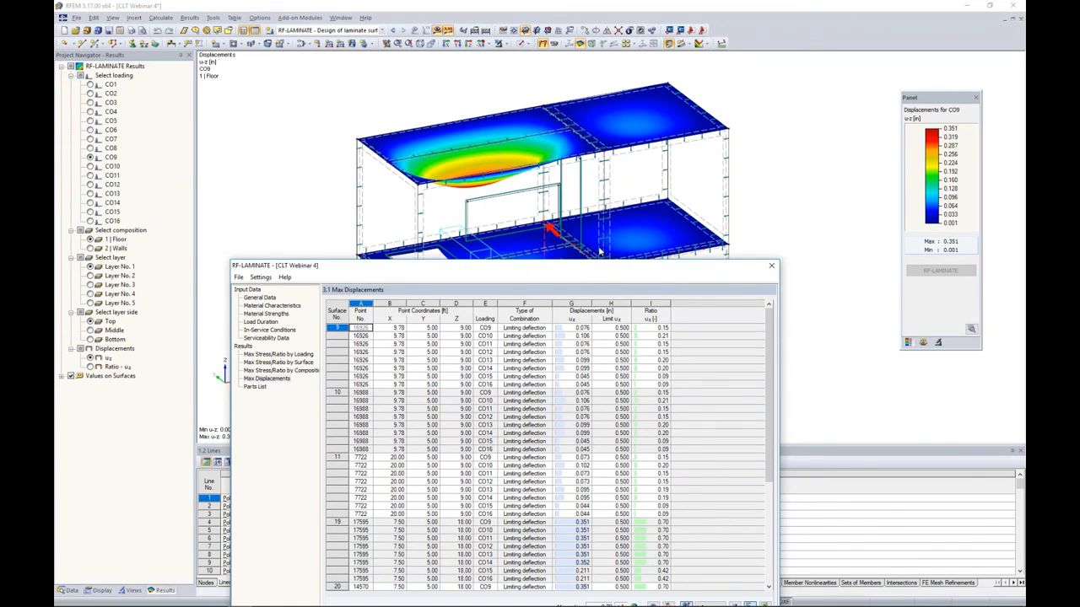
left_click_drag(632, 265, 650, 92)
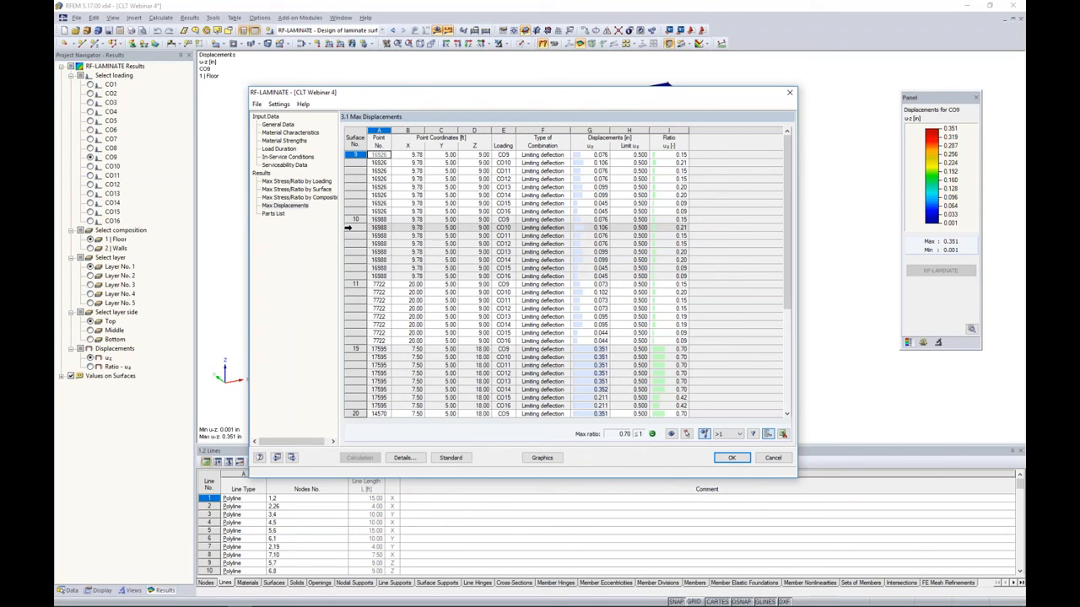
left_click(268, 215)
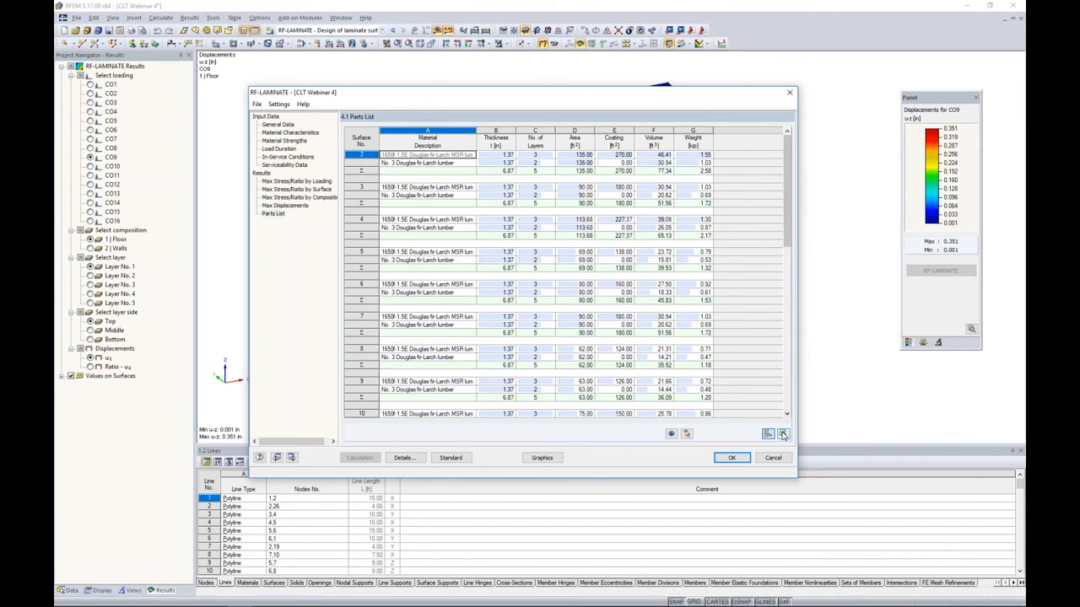
Step: Check the stress display and plate bending theory details, and show the CO4 torsional shear interaction ratio for the walls' layer 3 graphically
left_click(296, 190)
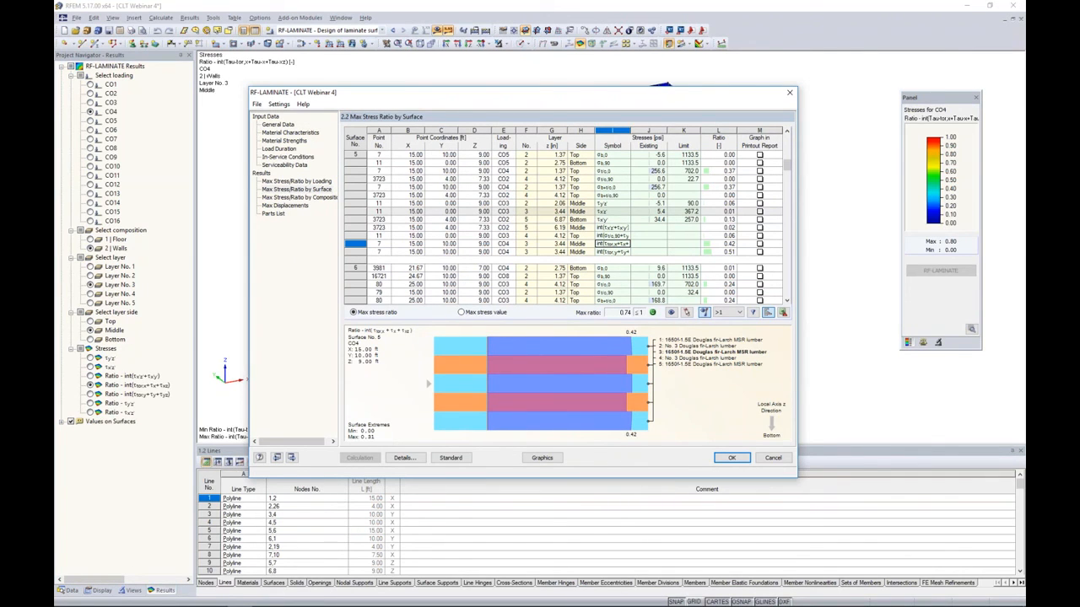
left_click(403, 457)
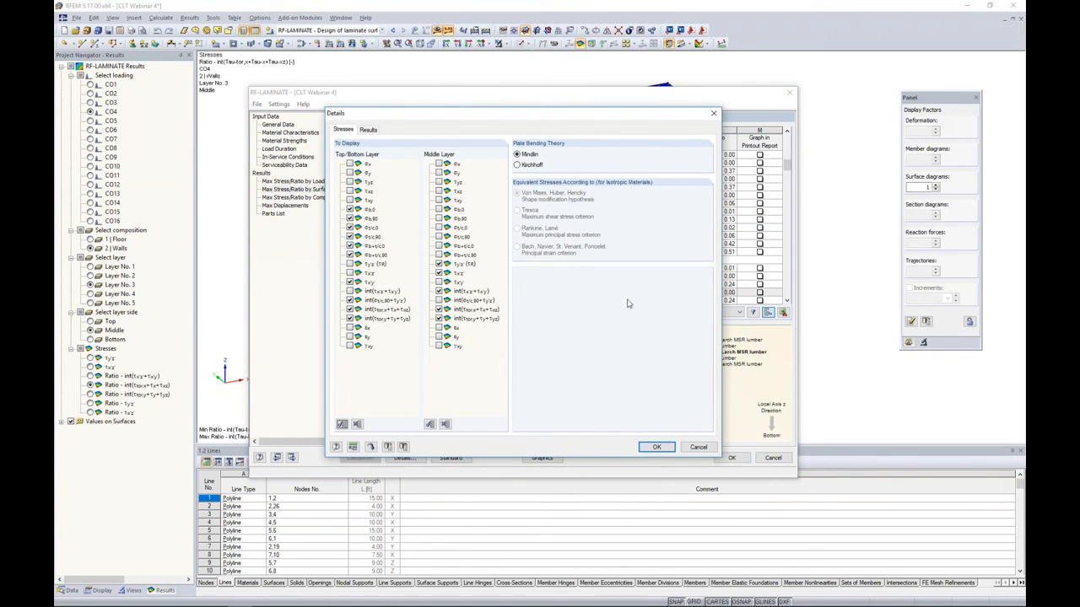
left_click(698, 446)
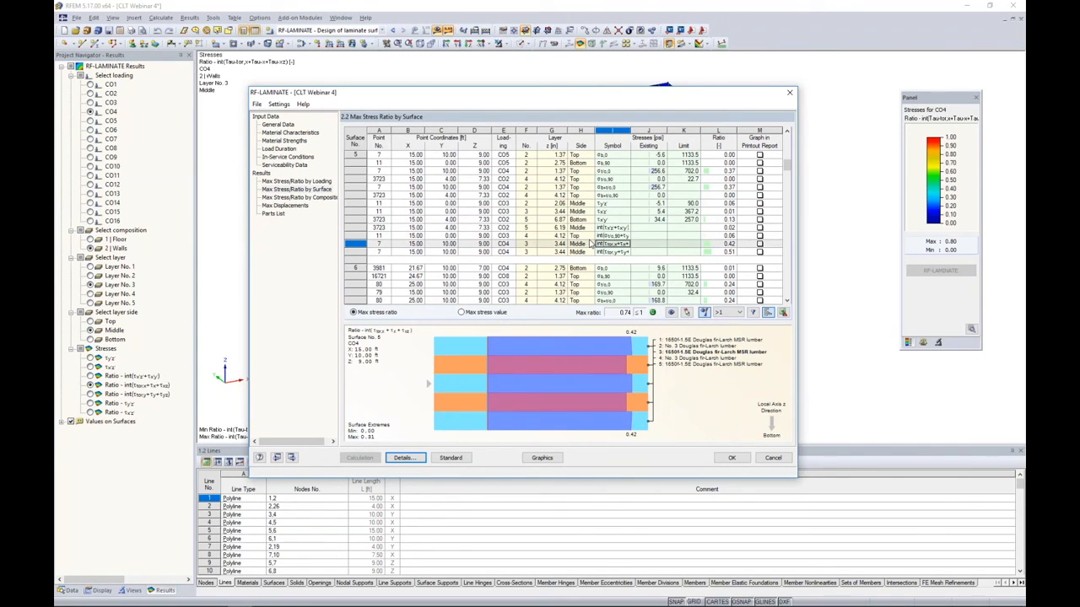
left_click(542, 458)
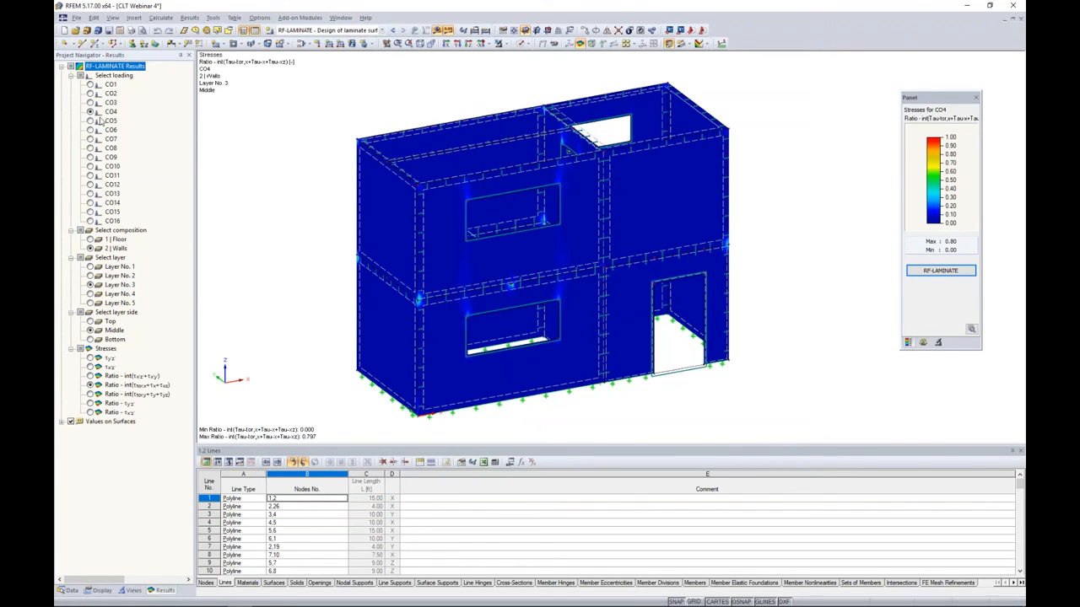
Step: Examine the σb,0 bending stress at the top of layer 3 for walls under CO4, CO5 and CO6, including the floor composition under CO6
left_click(90, 322)
left_click(90, 357)
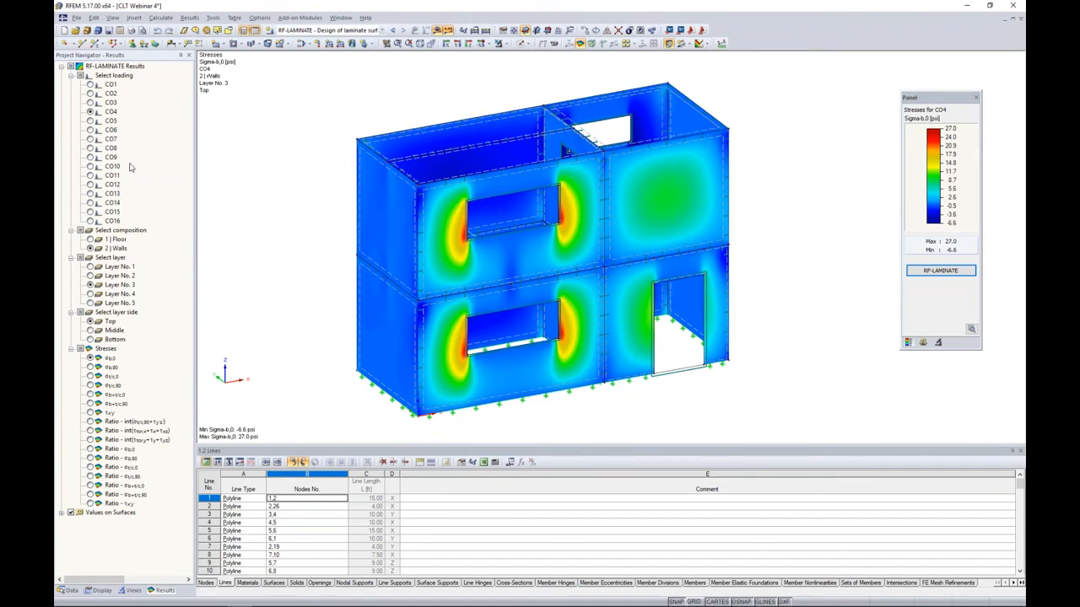
left_click(90, 120)
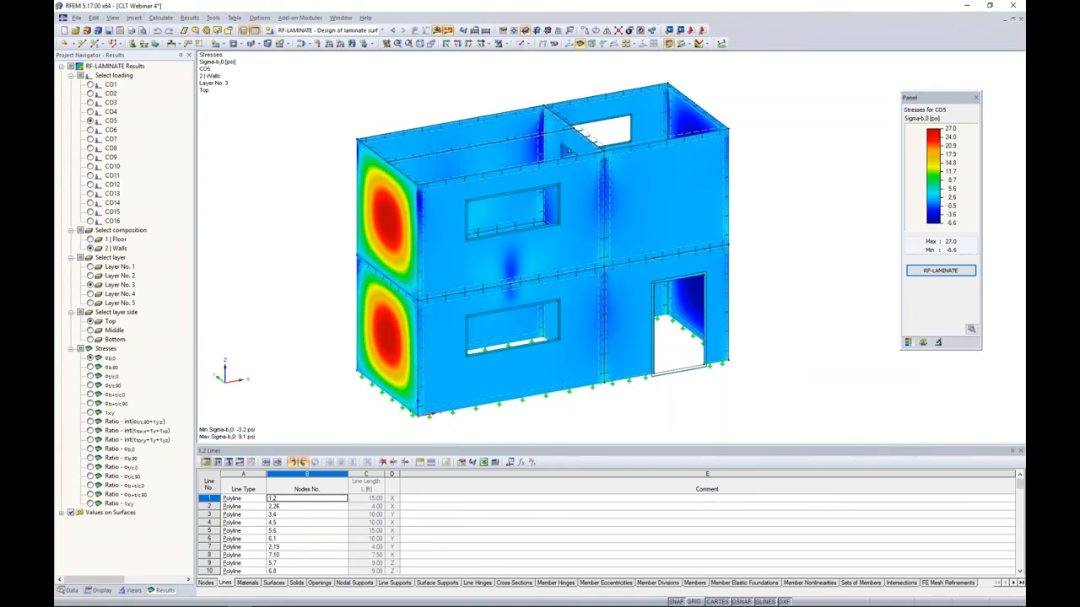
left_click(90, 130)
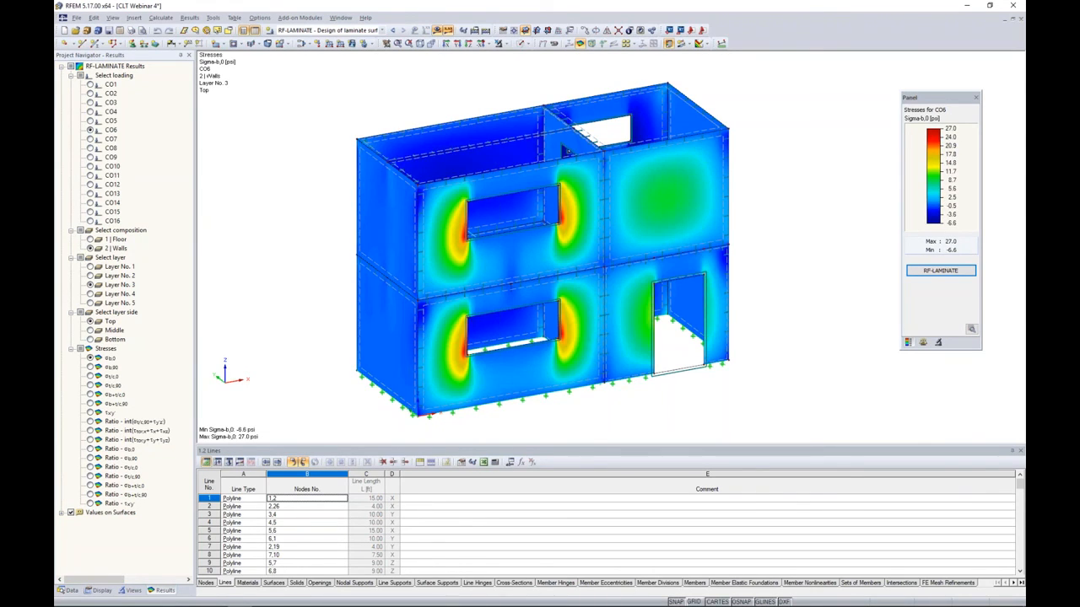
left_click(91, 240)
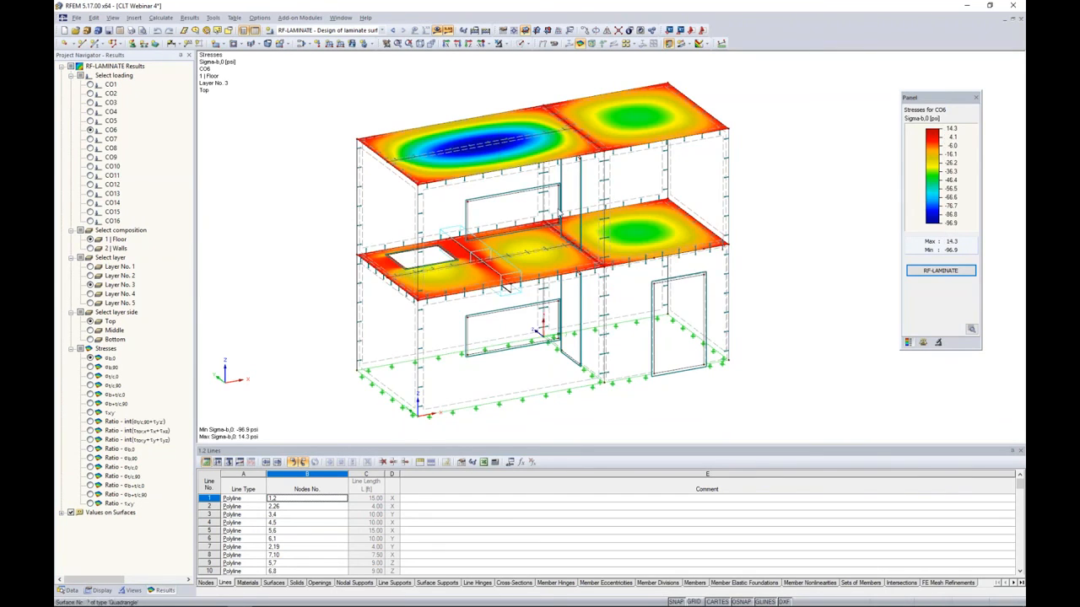
left_click(90, 249)
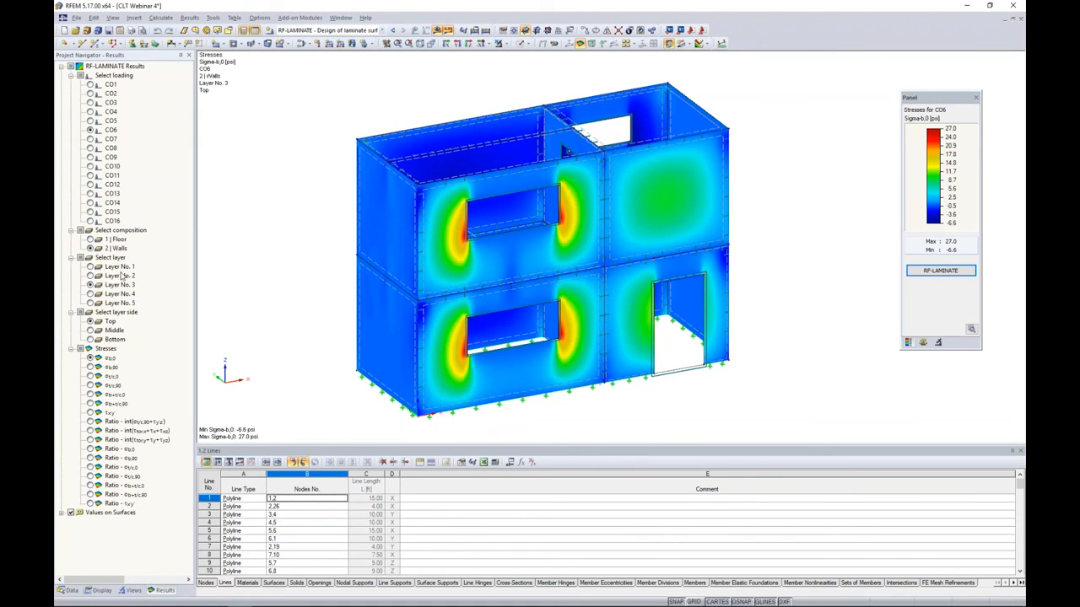
Step: Compare the walls' σb,0 stress under CO6 across layers 1 to 5, and view layer 4's middle and bottom sides
left_click(90, 266)
left_click(91, 276)
left_click(90, 285)
left_click(90, 293)
left_click(90, 303)
left_click(91, 294)
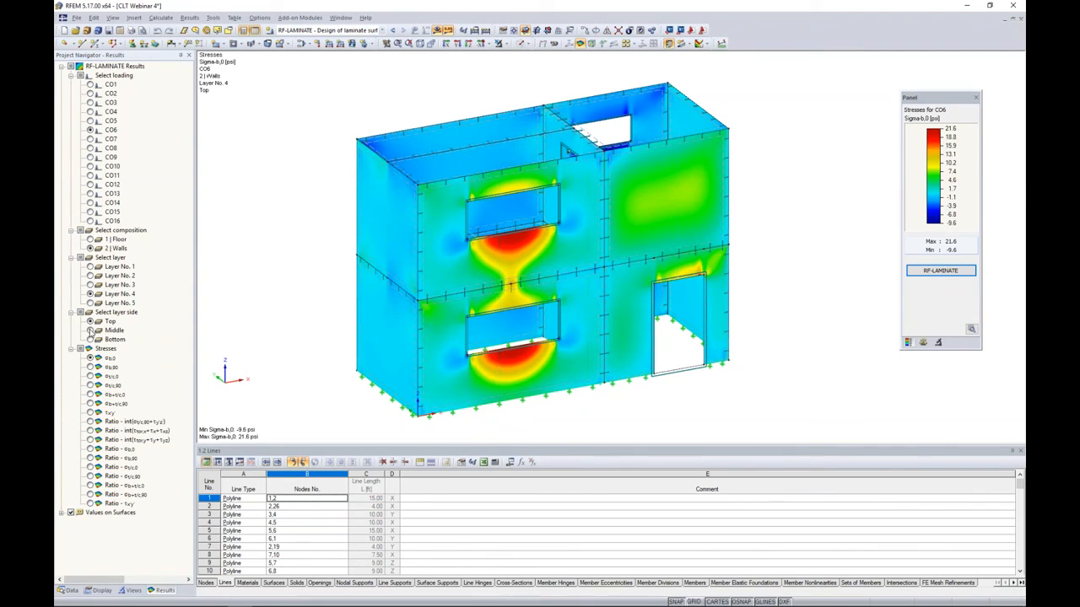
left_click(90, 330)
left_click(90, 339)
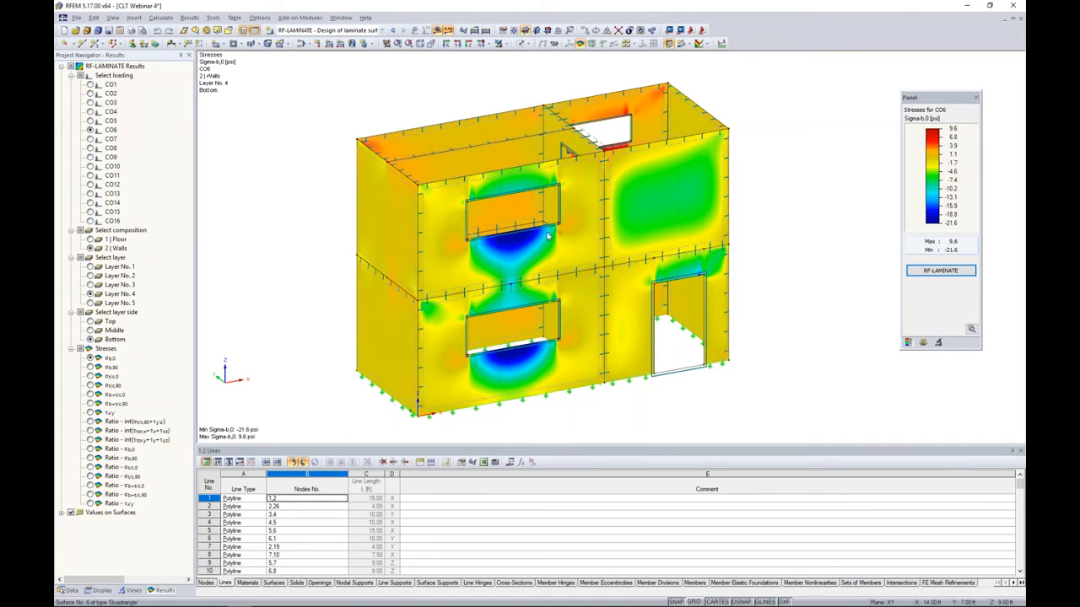
middle_click_drag(634, 243, 666, 241, "ctrl")
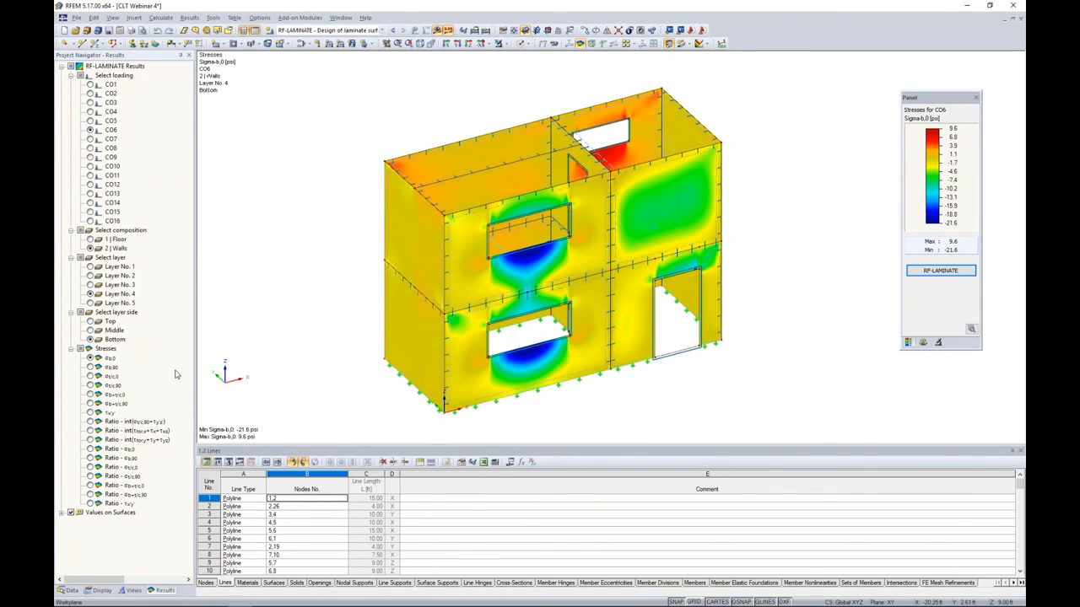
Step: Examine layer 4's axial stress σt/c,0, shear stress τx'y', σt/c,90 shear interaction ratio and σb,0 ratio on the bottom side
left_click(89, 376)
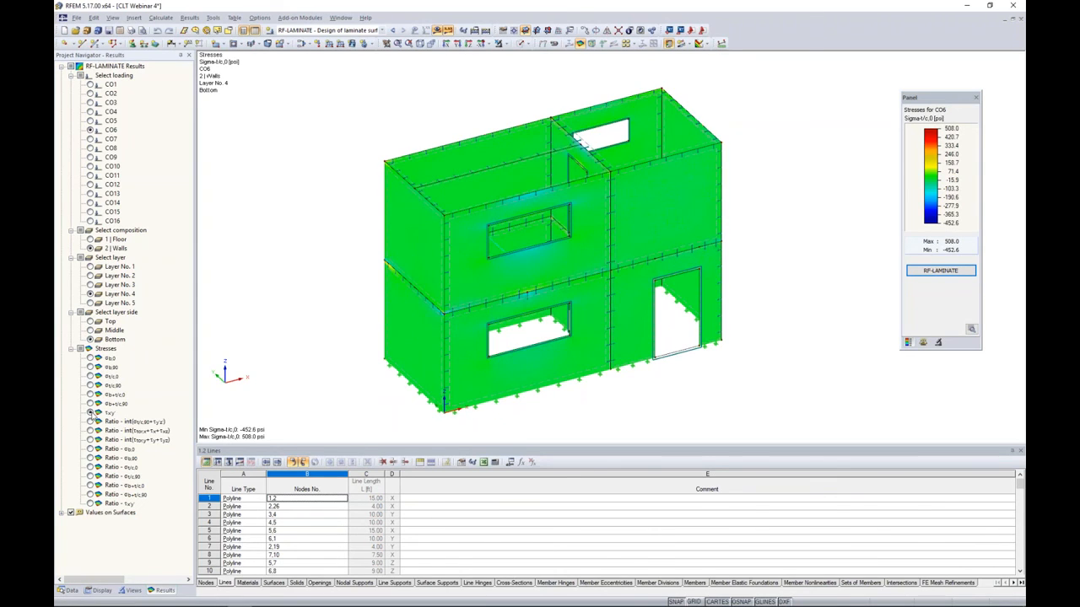
left_click(90, 412)
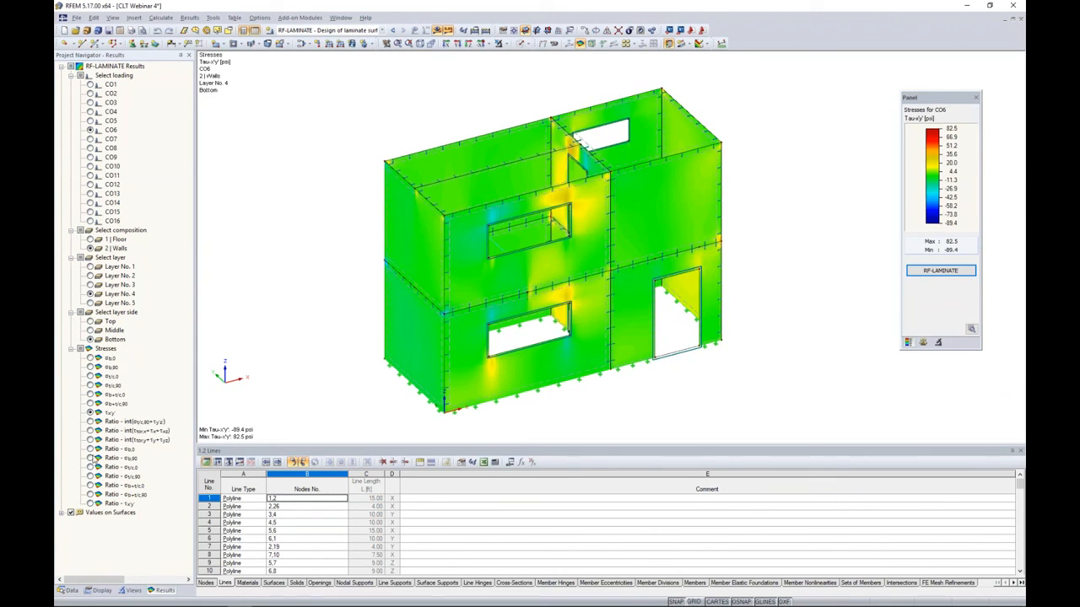
left_click(91, 421)
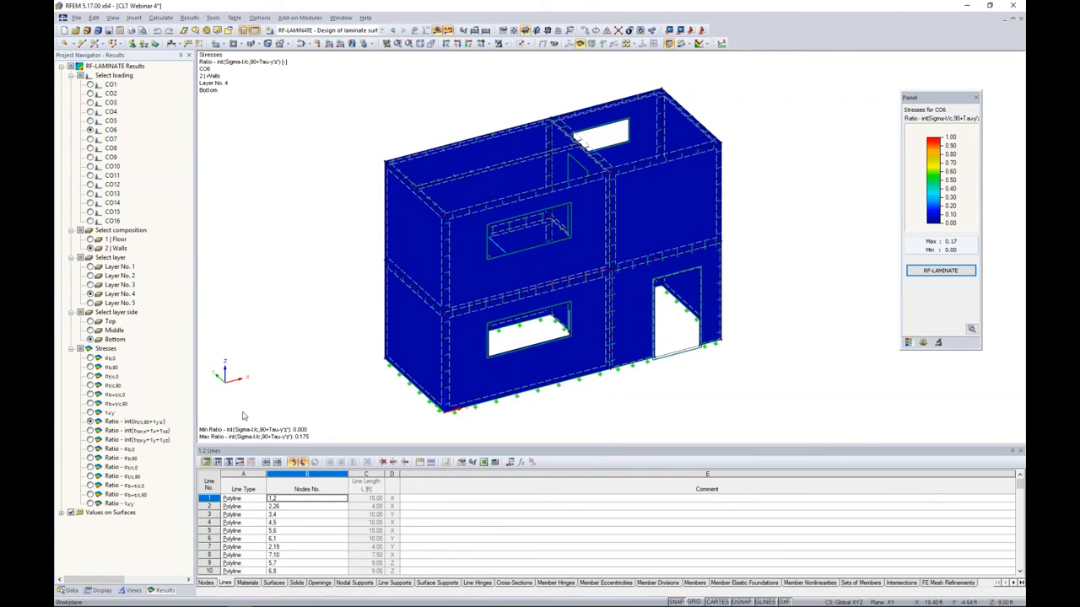
left_click(91, 449)
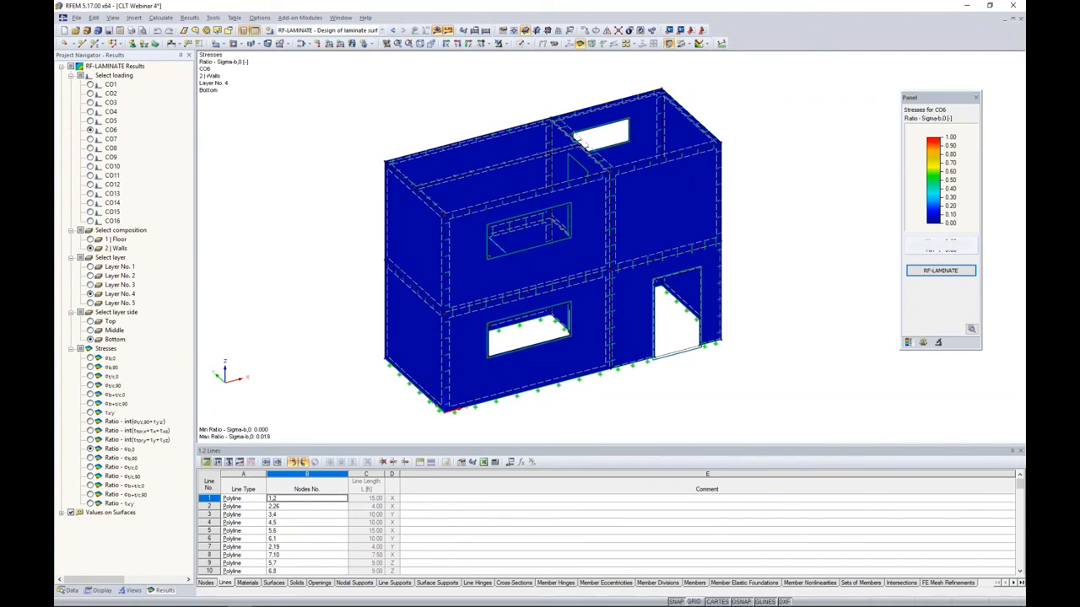
Step: Set the σb,0 ratio colour scale maximum to 0.40 and refill the intermediate values evenly
double_click(934, 143)
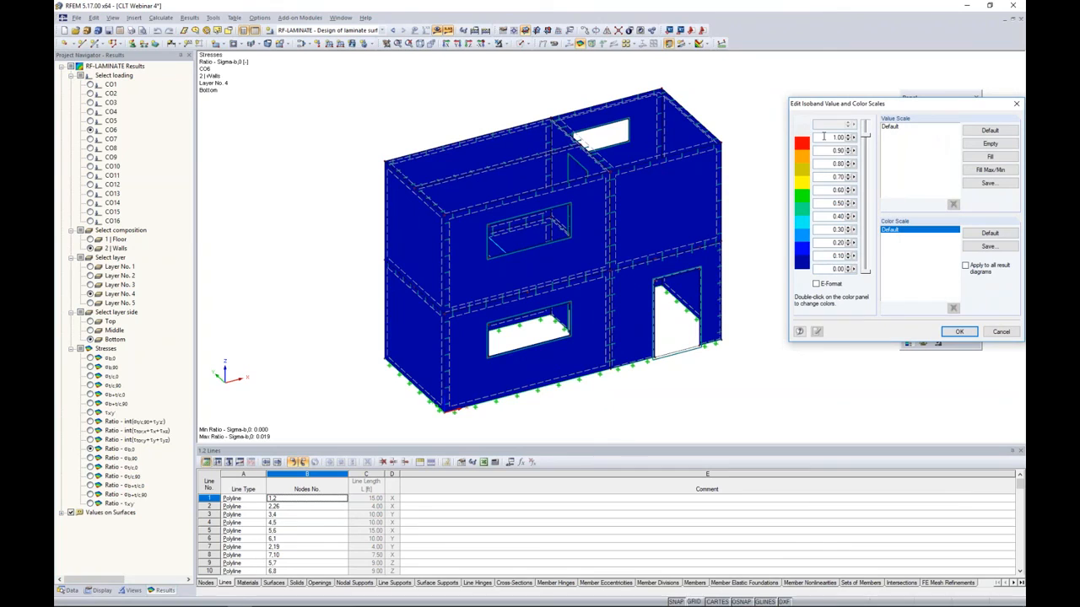
left_click(838, 137)
type("0.4")
left_click(990, 157)
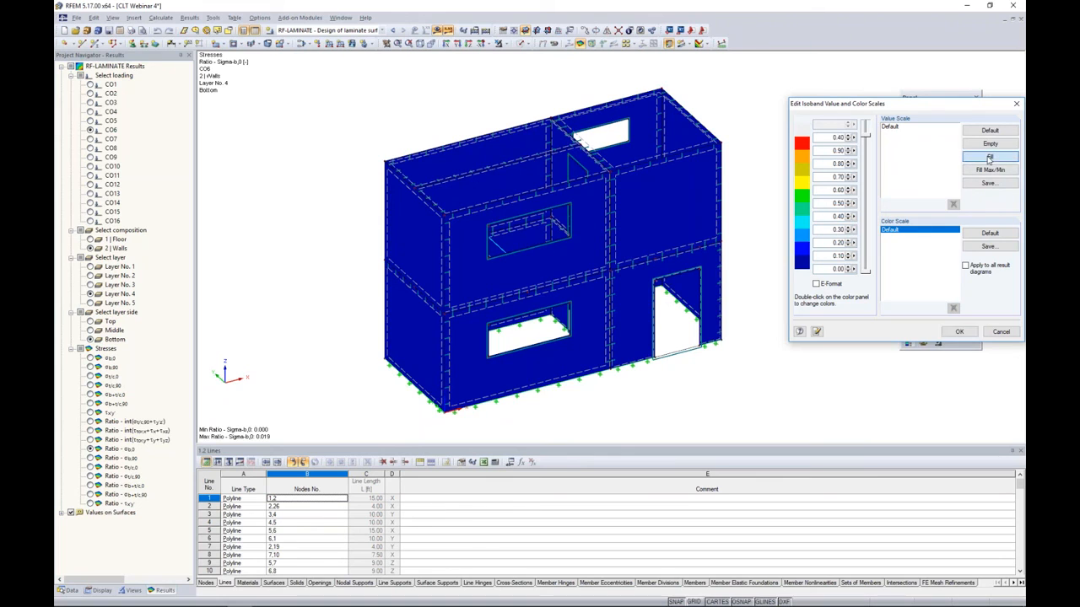
left_click(960, 333)
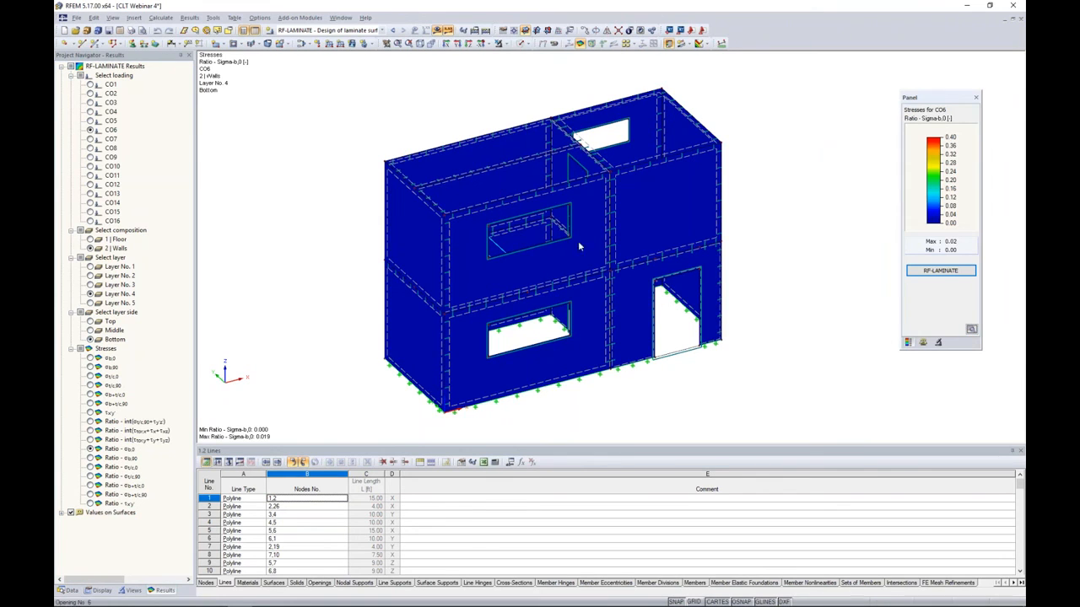
mouse_move(564, 243)
middle_mouse_down("ctrl")
mouse_move(588, 271)
mouse_move(711, 299)
mouse_move(561, 221)
mouse_move(462, 253)
mouse_move(553, 283)
middle_mouse_up("ctrl")
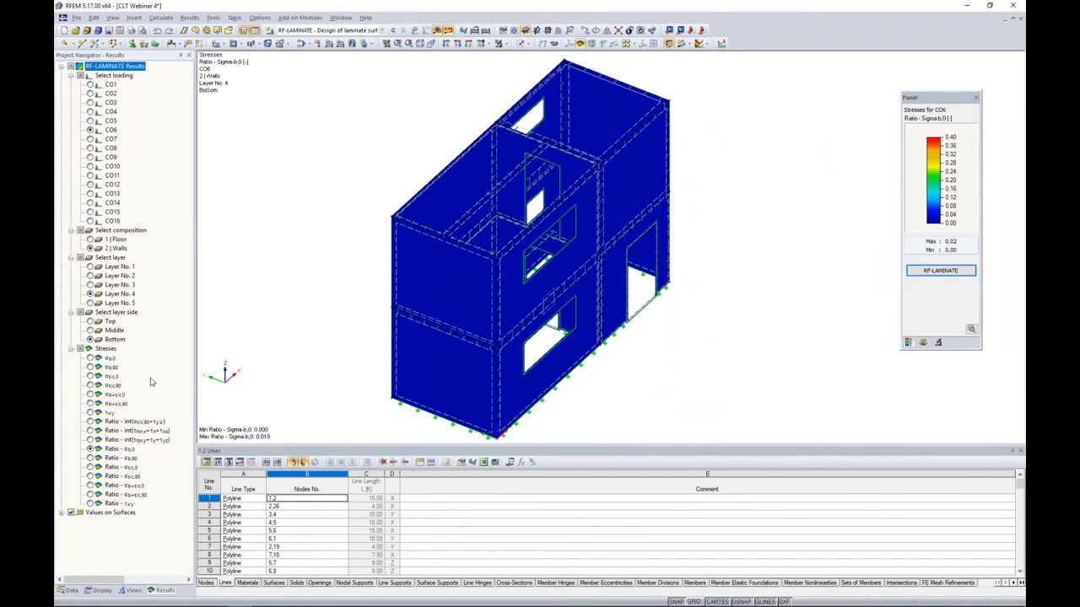
Step: Display the σb,0 stress of the walls and set its colour scale maximum to 4.0 with refilled intermediate values
left_click(90, 359)
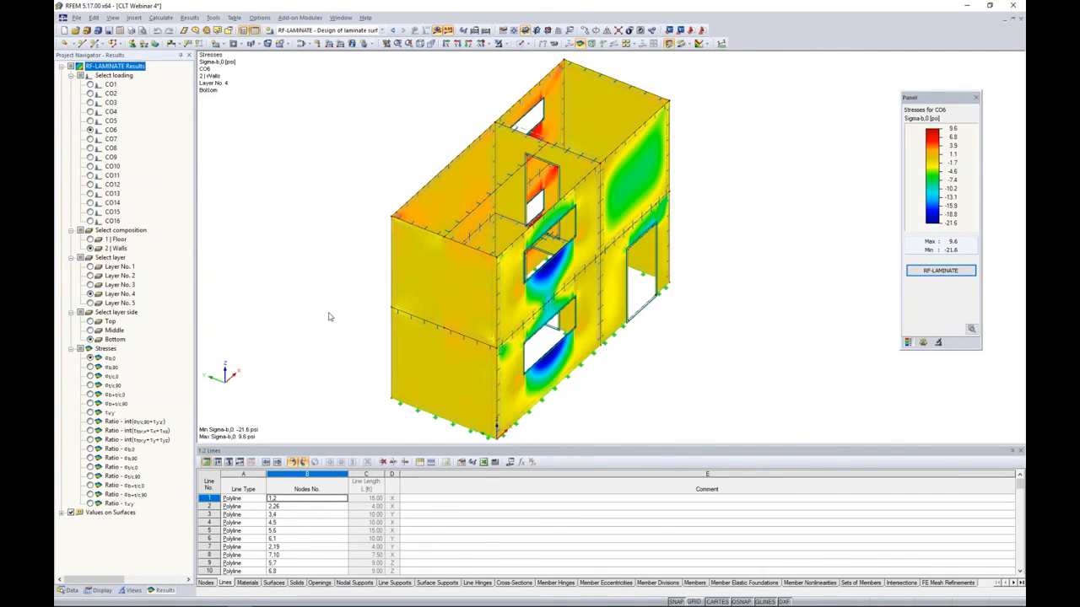
double_click(934, 145)
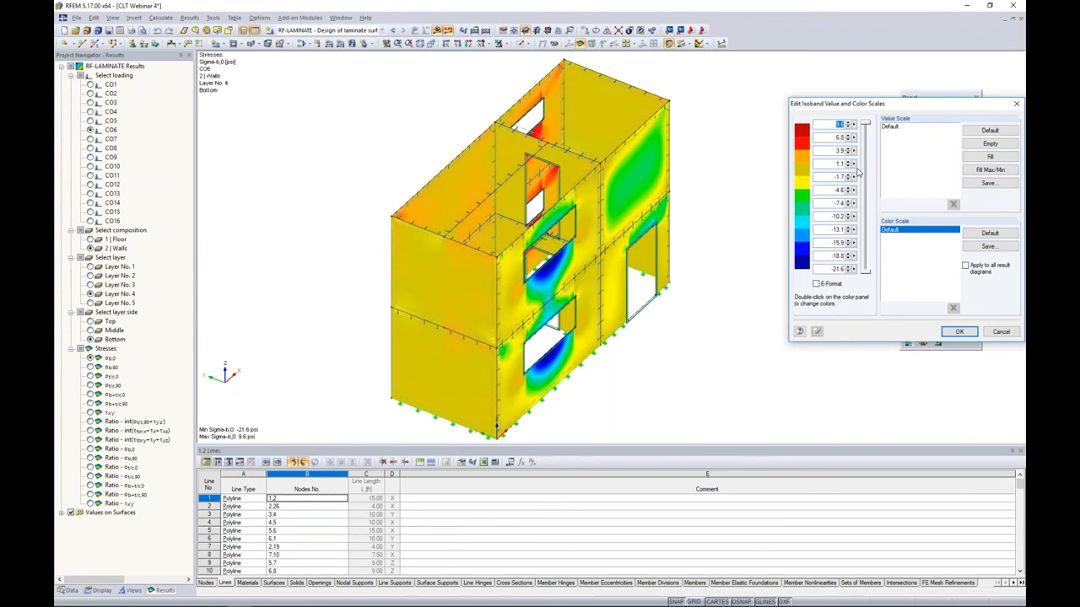
type("4")
left_click(960, 331)
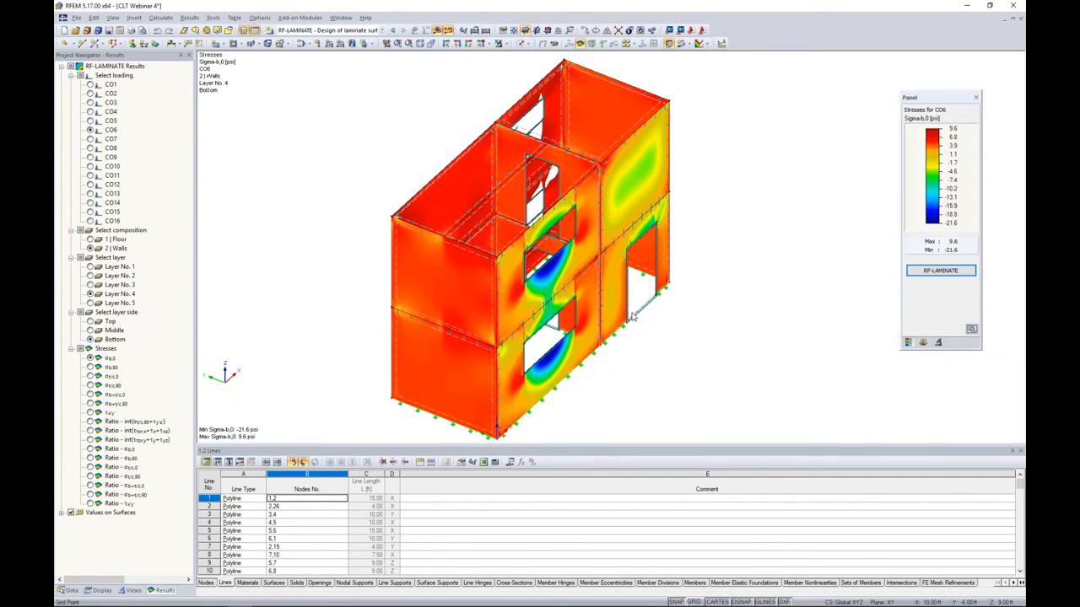
middle_click_drag(631, 316, 717, 161, "ctrl")
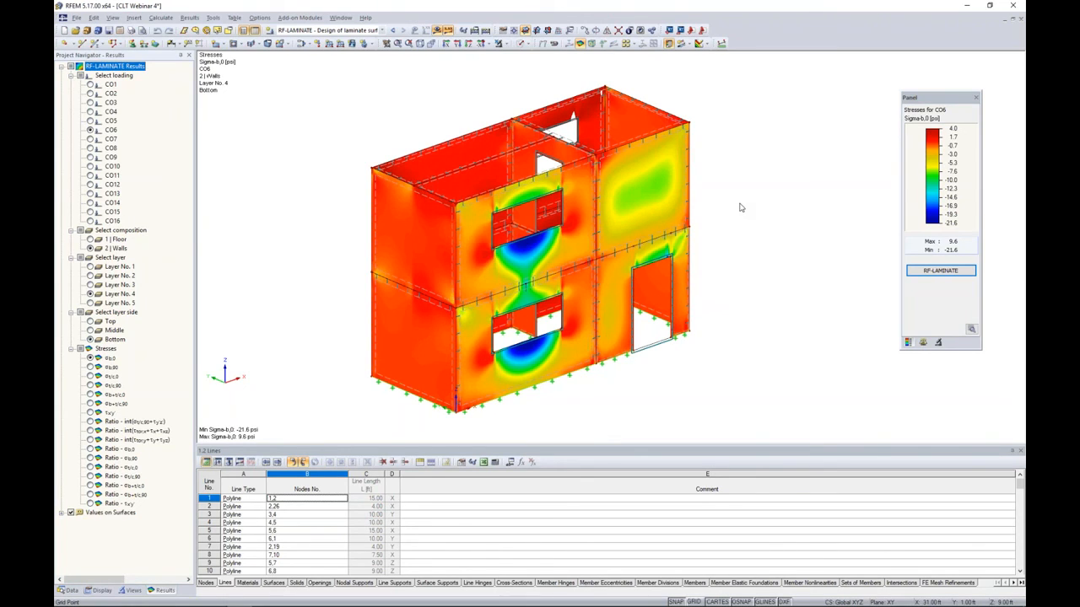
Step: Switch to the presentation slide show with the More Information slide
key("super+Tab")
left_click(664, 198)
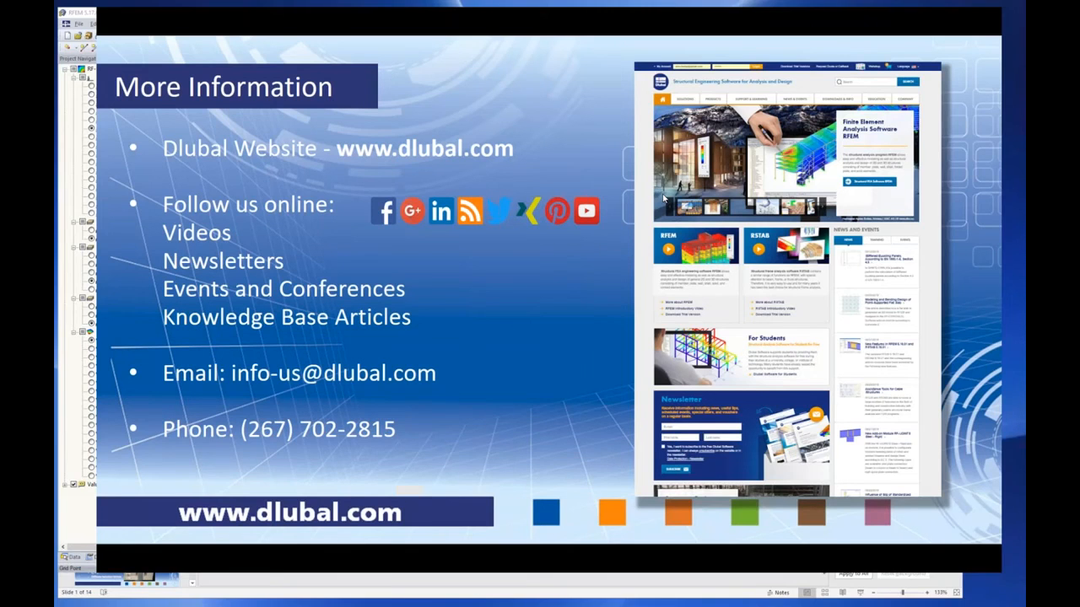